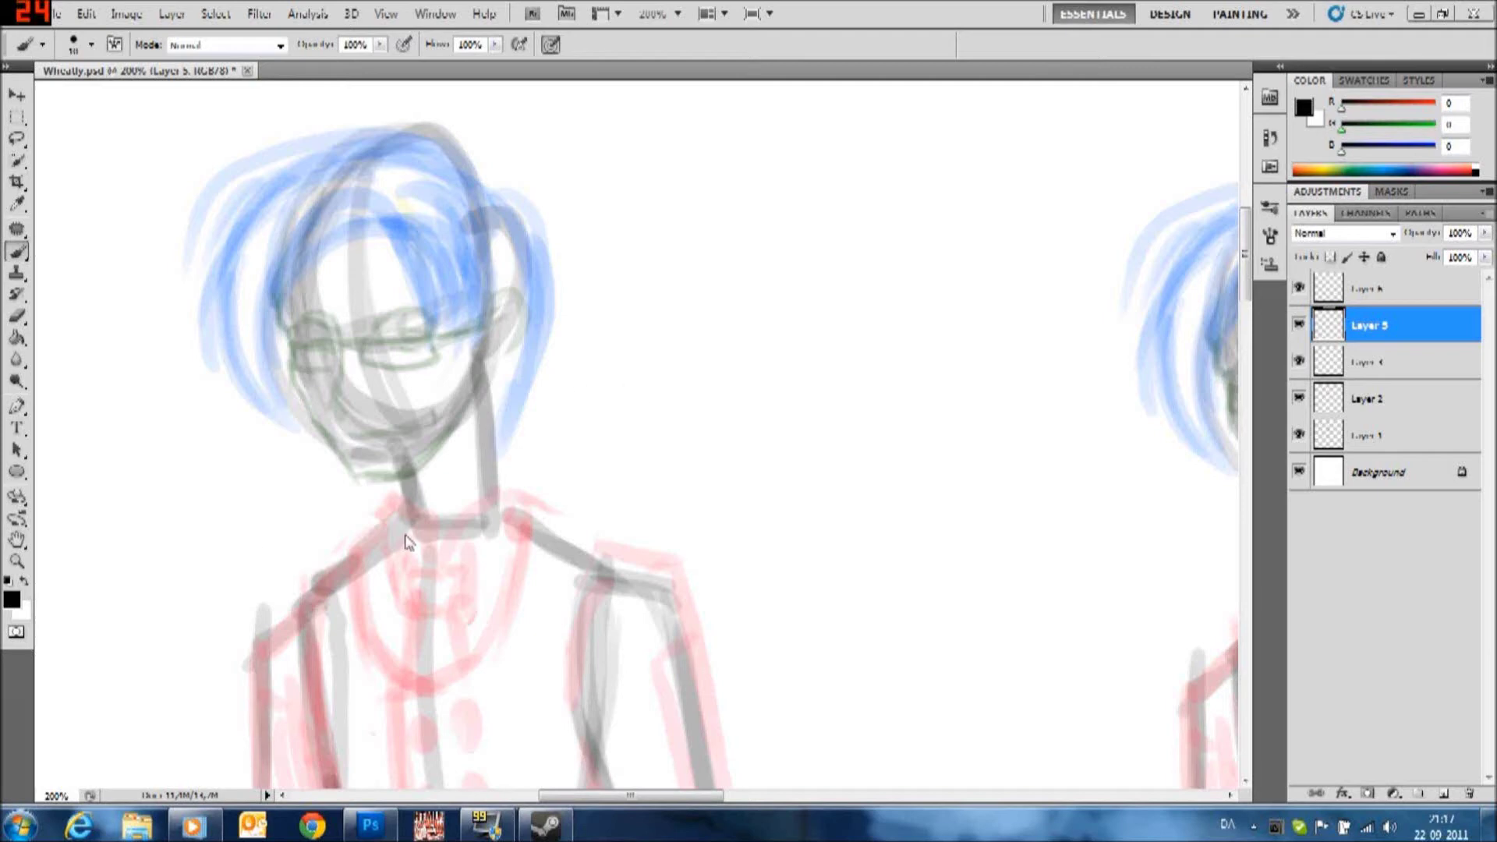
Zoom in on the face and ink the right eye, the left lower lid and the nose line
{"action": "left_click", "coordinate": [250, 344], "text": "ctrl"}
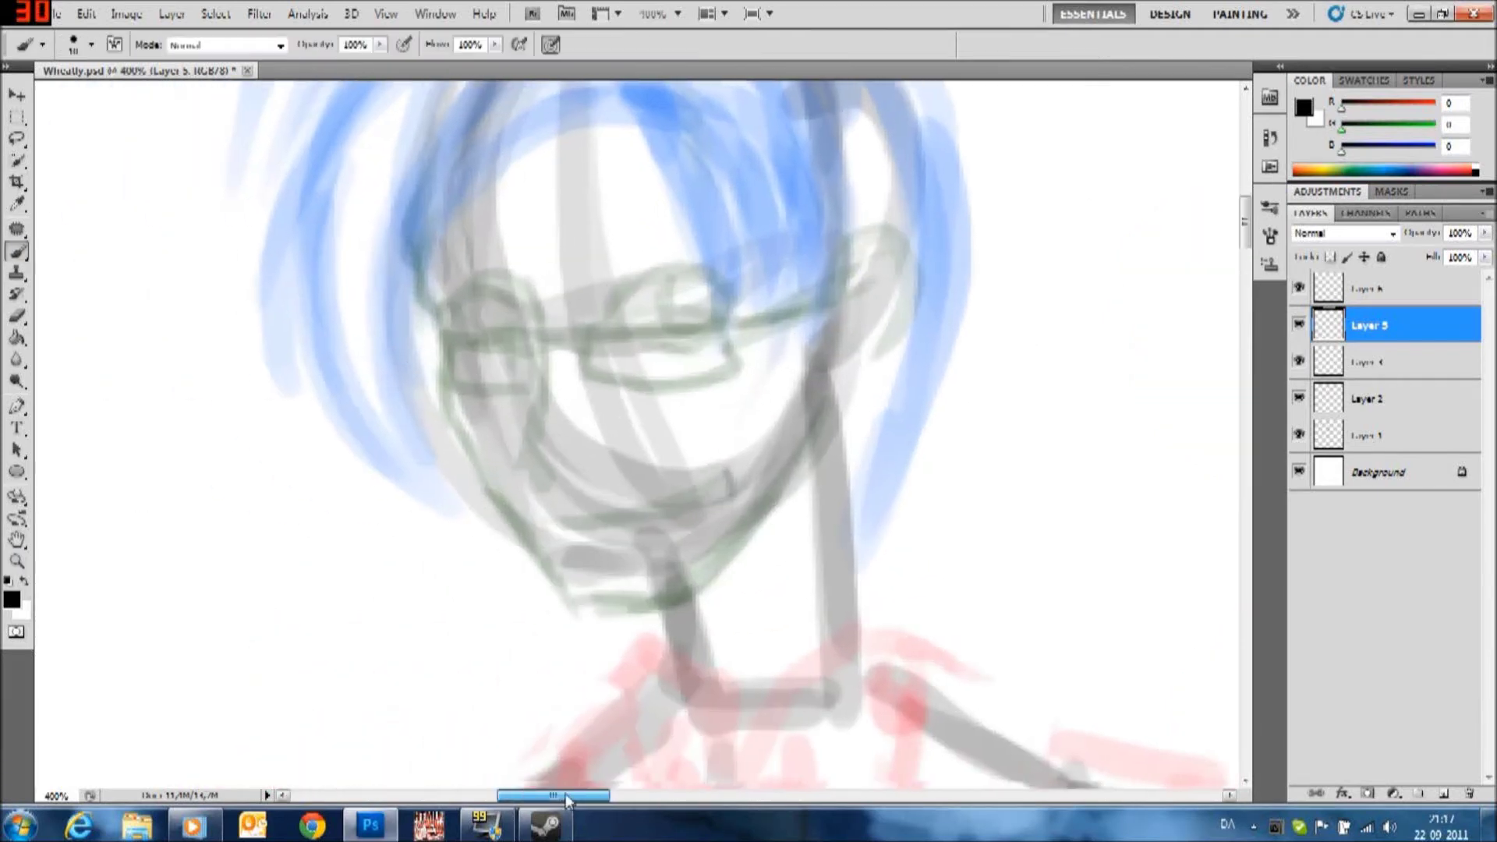
{"action": "mouse_move", "coordinate": [636, 300]}
{"action": "left_mouse_down"}
{"action": "mouse_move", "coordinate": [753, 316]}
{"action": "mouse_move", "coordinate": [683, 312]}
{"action": "mouse_move", "coordinate": [713, 347]}
{"action": "left_mouse_up"}
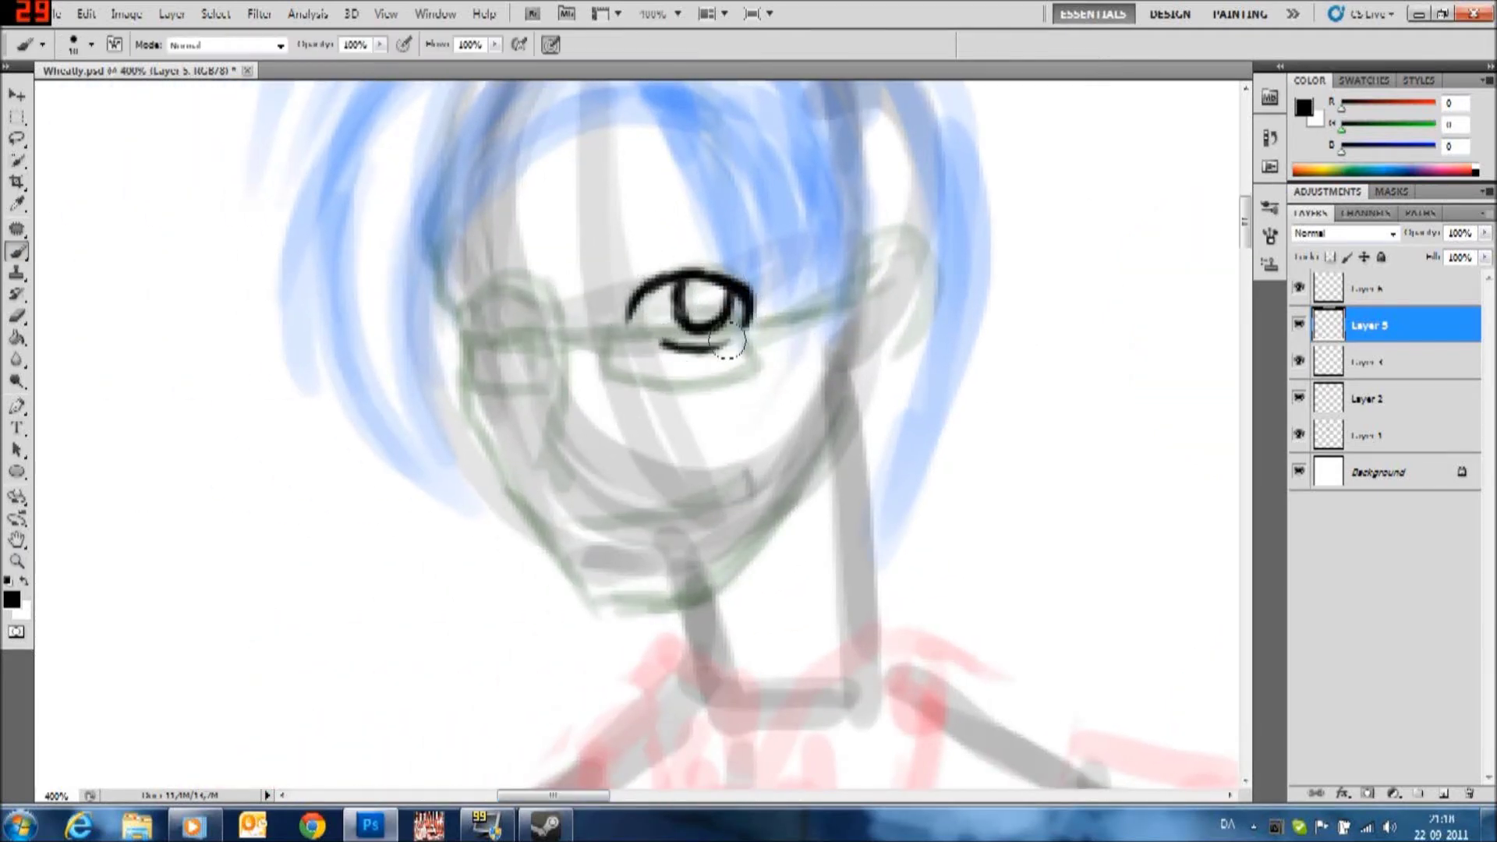
{"action": "left_click_drag", "start_coordinate": [499, 360], "coordinate": [545, 357]}
{"action": "left_click_drag", "start_coordinate": [558, 335], "coordinate": [561, 429]}
{"action": "key", "text": "ctrl+z"}
{"action": "left_click_drag", "start_coordinate": [558, 335], "coordinate": [565, 485]}
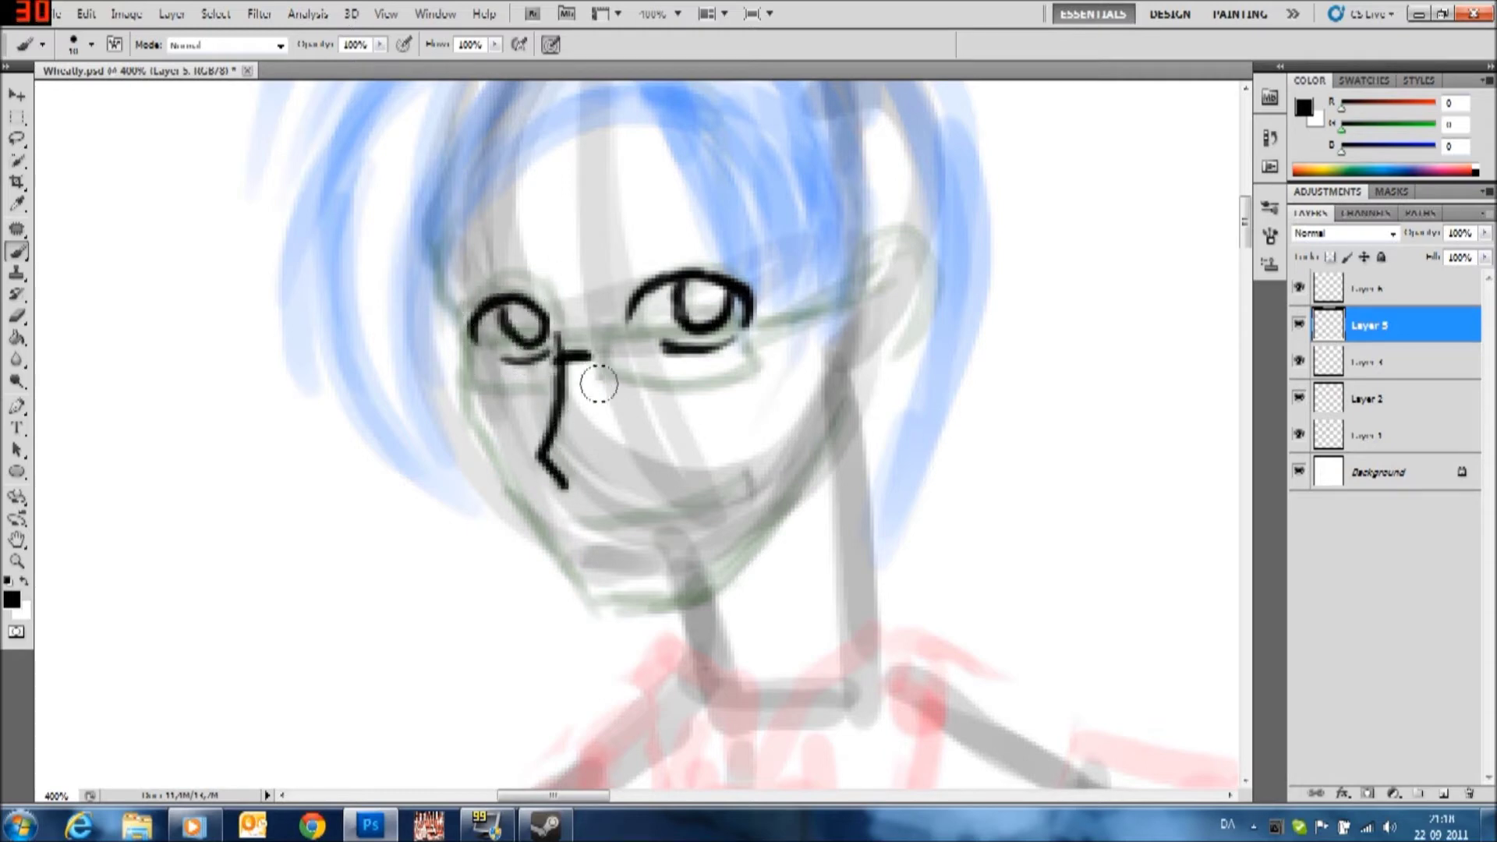
Ink the glasses rims around both eyes and the jawline, undoing stray strokes
{"action": "mouse_move", "coordinate": [659, 335]}
{"action": "left_mouse_down"}
{"action": "mouse_move", "coordinate": [600, 337]}
{"action": "mouse_move", "coordinate": [577, 304]}
{"action": "left_mouse_up"}
{"action": "key", "text": "ctrl+z"}
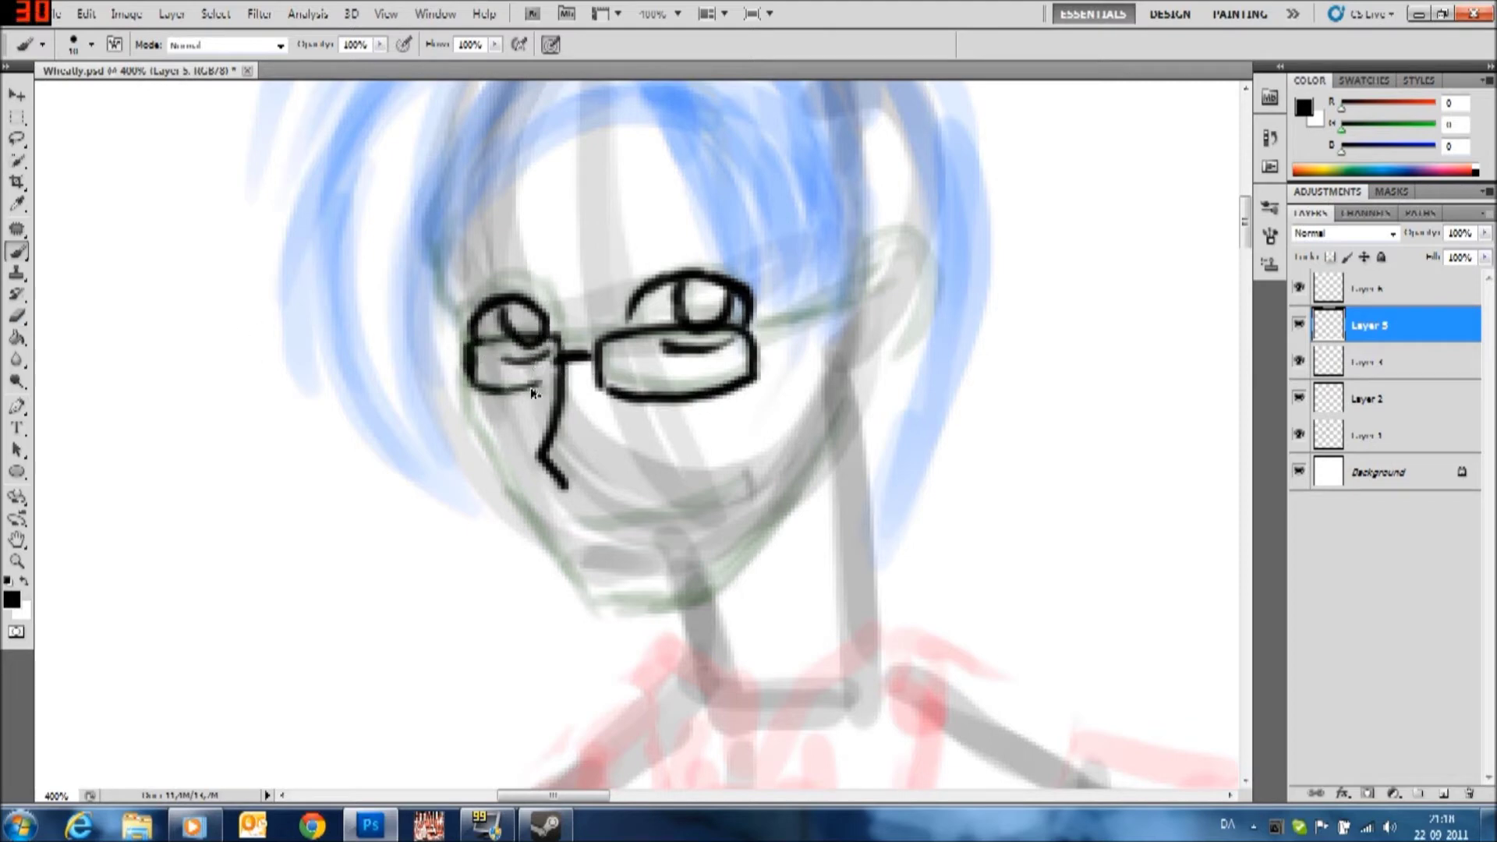
{"action": "left_click_drag", "start_coordinate": [468, 339], "coordinate": [481, 387]}
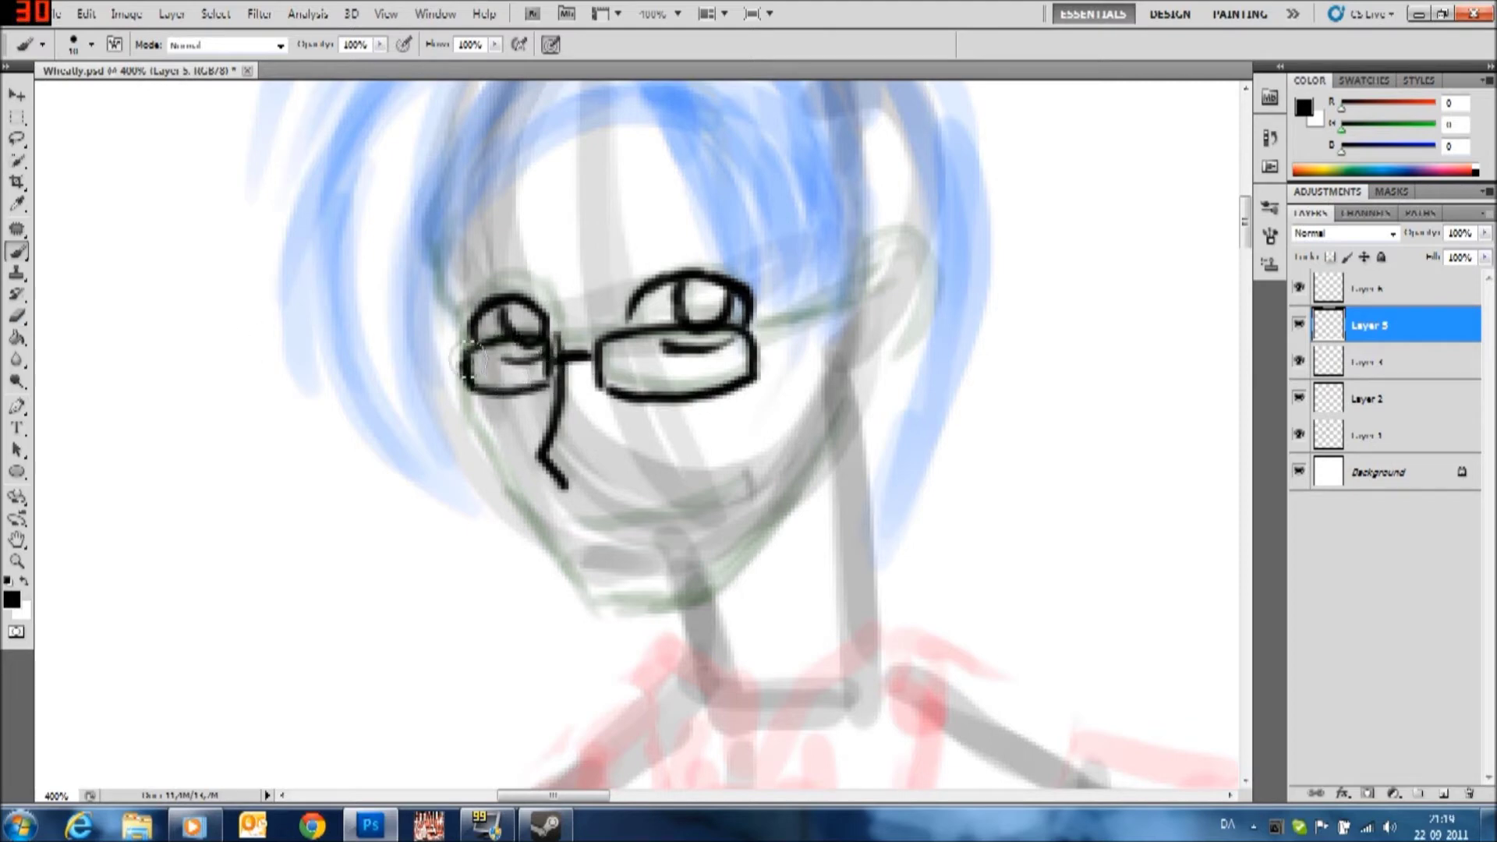
{"action": "mouse_move", "coordinate": [465, 409]}
{"action": "left_mouse_down"}
{"action": "mouse_move", "coordinate": [580, 592]}
{"action": "mouse_move", "coordinate": [712, 601]}
{"action": "mouse_move", "coordinate": [793, 497]}
{"action": "left_mouse_up"}
{"action": "key", "text": "ctrl+z"}
{"action": "left_click_drag", "start_coordinate": [593, 525], "coordinate": [729, 490]}
{"action": "scroll", "coordinate": [729, 490], "scroll_direction": "up", "scroll_amount": 3}
{"action": "mouse_move", "coordinate": [608, 421]}
{"action": "left_mouse_down"}
{"action": "mouse_move", "coordinate": [753, 409]}
{"action": "mouse_move", "coordinate": [738, 388]}
{"action": "left_mouse_up"}
Ink an eyebrow, the hair arch, a forehead hair line and right-side strands
{"action": "left_click_drag", "start_coordinate": [542, 409], "coordinate": [438, 460]}
{"action": "left_click_drag", "start_coordinate": [654, 257], "coordinate": [772, 480]}
{"action": "mouse_move", "coordinate": [659, 254]}
{"action": "left_mouse_down"}
{"action": "mouse_move", "coordinate": [472, 445]}
{"action": "mouse_move", "coordinate": [477, 242]}
{"action": "mouse_move", "coordinate": [434, 427]}
{"action": "mouse_move", "coordinate": [467, 620]}
{"action": "left_mouse_up"}
{"action": "key", "text": "ctrl+z"}
{"action": "key", "text": "ctrl+z"}
{"action": "left_click_drag", "start_coordinate": [496, 295], "coordinate": [663, 269]}
{"action": "mouse_move", "coordinate": [782, 300]}
{"action": "left_mouse_down"}
{"action": "mouse_move", "coordinate": [780, 499]}
{"action": "mouse_move", "coordinate": [795, 561]}
{"action": "left_mouse_up"}
Ink the right ear curve, more right strands and long hair strands down the left side
{"action": "key", "text": "ctrl+z"}
{"action": "left_click_drag", "start_coordinate": [844, 312], "coordinate": [807, 563]}
{"action": "mouse_move", "coordinate": [869, 399]}
{"action": "left_mouse_down"}
{"action": "mouse_move", "coordinate": [889, 519]}
{"action": "mouse_move", "coordinate": [858, 663]}
{"action": "left_mouse_up"}
{"action": "left_click_drag", "start_coordinate": [453, 421], "coordinate": [436, 557]}
Try strokes across the top of the hair, undoing each unsatisfactory attempt
{"action": "key", "text": "ctrl+z"}
{"action": "left_click_drag", "start_coordinate": [351, 269], "coordinate": [336, 546]}
{"action": "left_click_drag", "start_coordinate": [347, 343], "coordinate": [480, 674]}
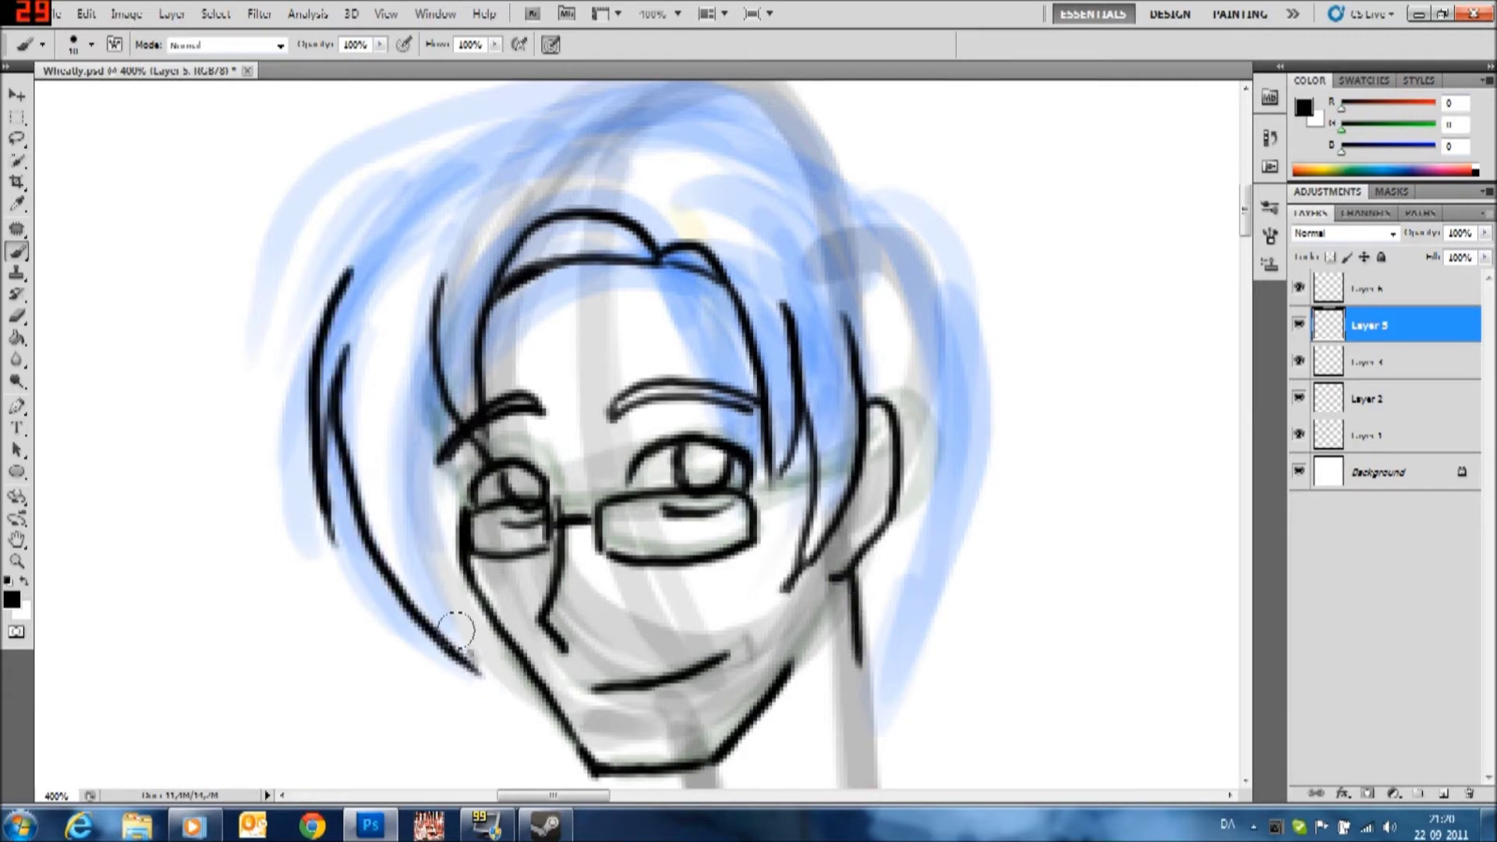
{"action": "left_click_drag", "start_coordinate": [421, 460], "coordinate": [474, 655]}
{"action": "left_click_drag", "start_coordinate": [1245, 234], "coordinate": [1245, 217]}
{"action": "left_click_drag", "start_coordinate": [558, 234], "coordinate": [834, 343]}
{"action": "key", "text": "ctrl+z"}
{"action": "left_click_drag", "start_coordinate": [636, 234], "coordinate": [826, 351]}
{"action": "key", "text": "ctrl+z"}
{"action": "left_click_drag", "start_coordinate": [685, 269], "coordinate": [273, 546]}
{"action": "key", "text": "ctrl+z"}
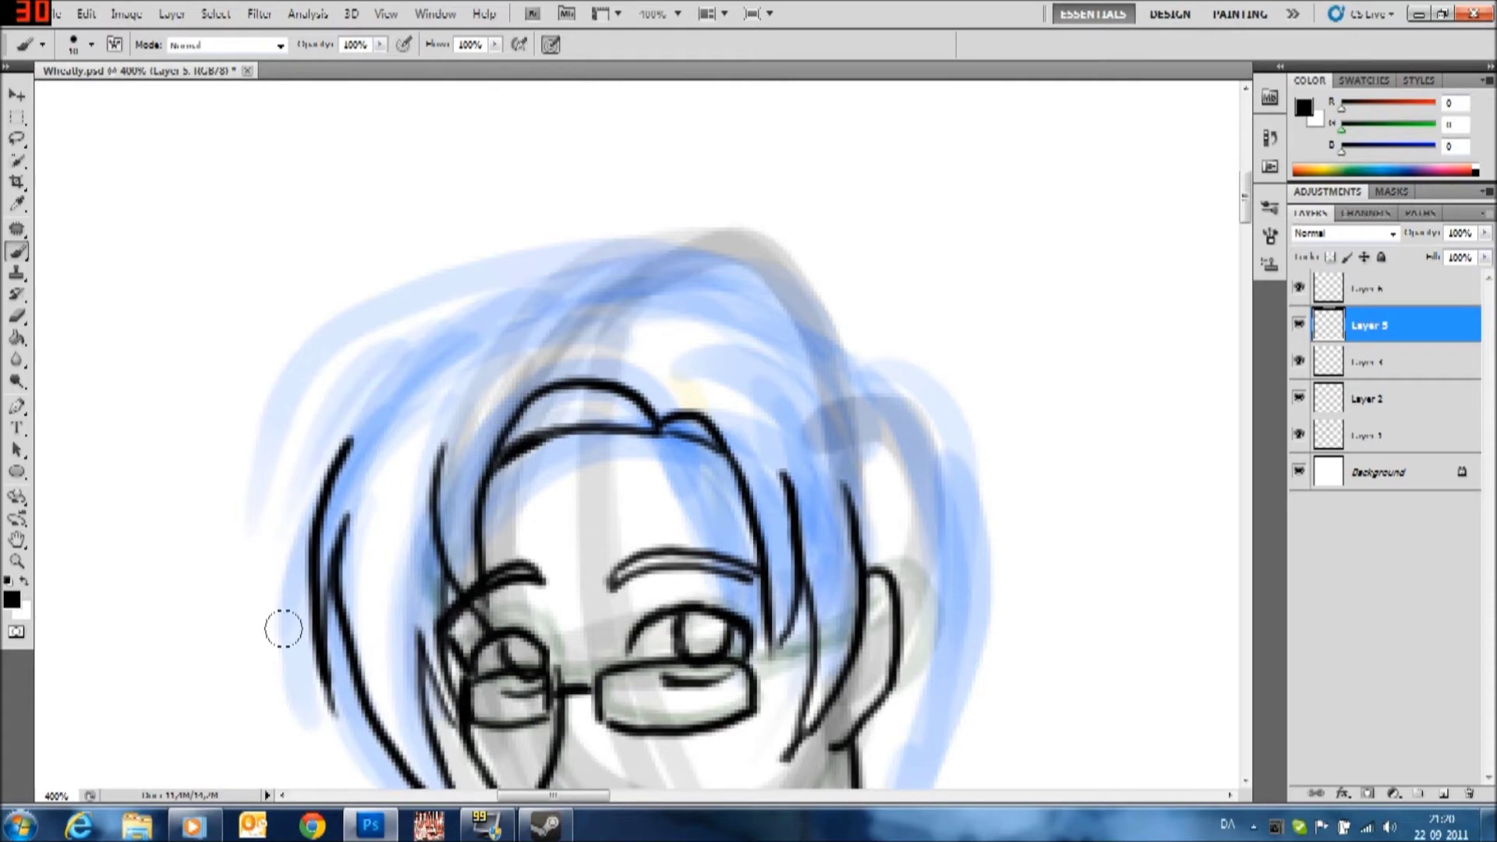
{"action": "left_click_drag", "start_coordinate": [284, 623], "coordinate": [515, 261]}
{"action": "key", "text": "ctrl+z"}
{"action": "left_click_drag", "start_coordinate": [1246, 205], "coordinate": [1245, 226]}
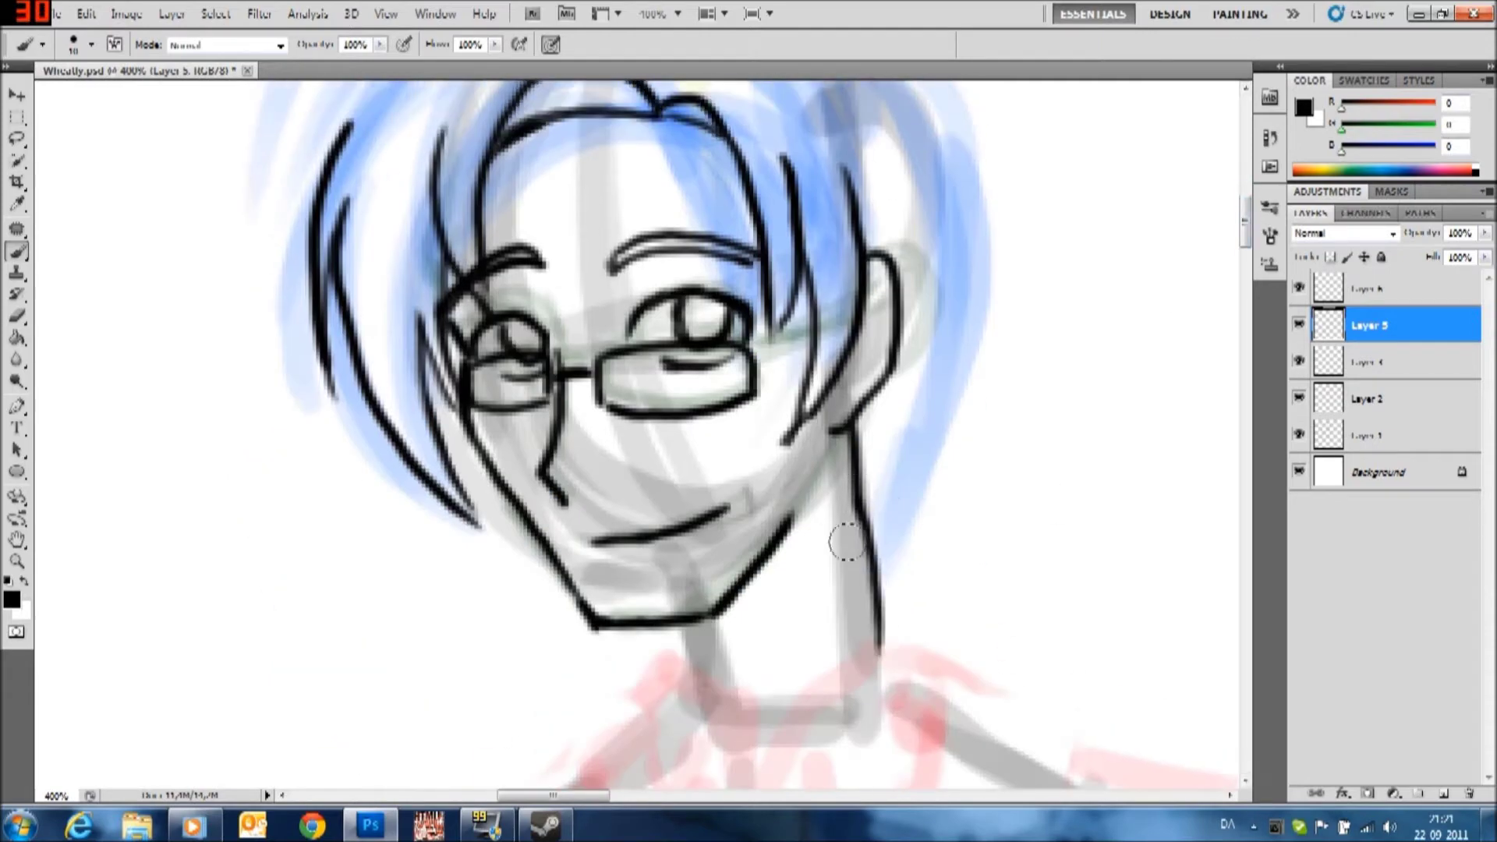
Ink the neck lines, the outer hair contour over the head and more left strands
{"action": "left_click_drag", "start_coordinate": [675, 624], "coordinate": [700, 706]}
{"action": "left_click_drag", "start_coordinate": [850, 429], "coordinate": [867, 671]}
{"action": "left_click_drag", "start_coordinate": [1245, 226], "coordinate": [1245, 212]}
{"action": "mouse_move", "coordinate": [866, 141]}
{"action": "left_mouse_down"}
{"action": "mouse_move", "coordinate": [929, 201]}
{"action": "mouse_move", "coordinate": [897, 562]}
{"action": "mouse_move", "coordinate": [939, 610]}
{"action": "left_mouse_up"}
{"action": "scroll", "coordinate": [939, 611], "scroll_direction": "up", "scroll_amount": 3}
{"action": "left_click_drag", "start_coordinate": [861, 339], "coordinate": [258, 585]}
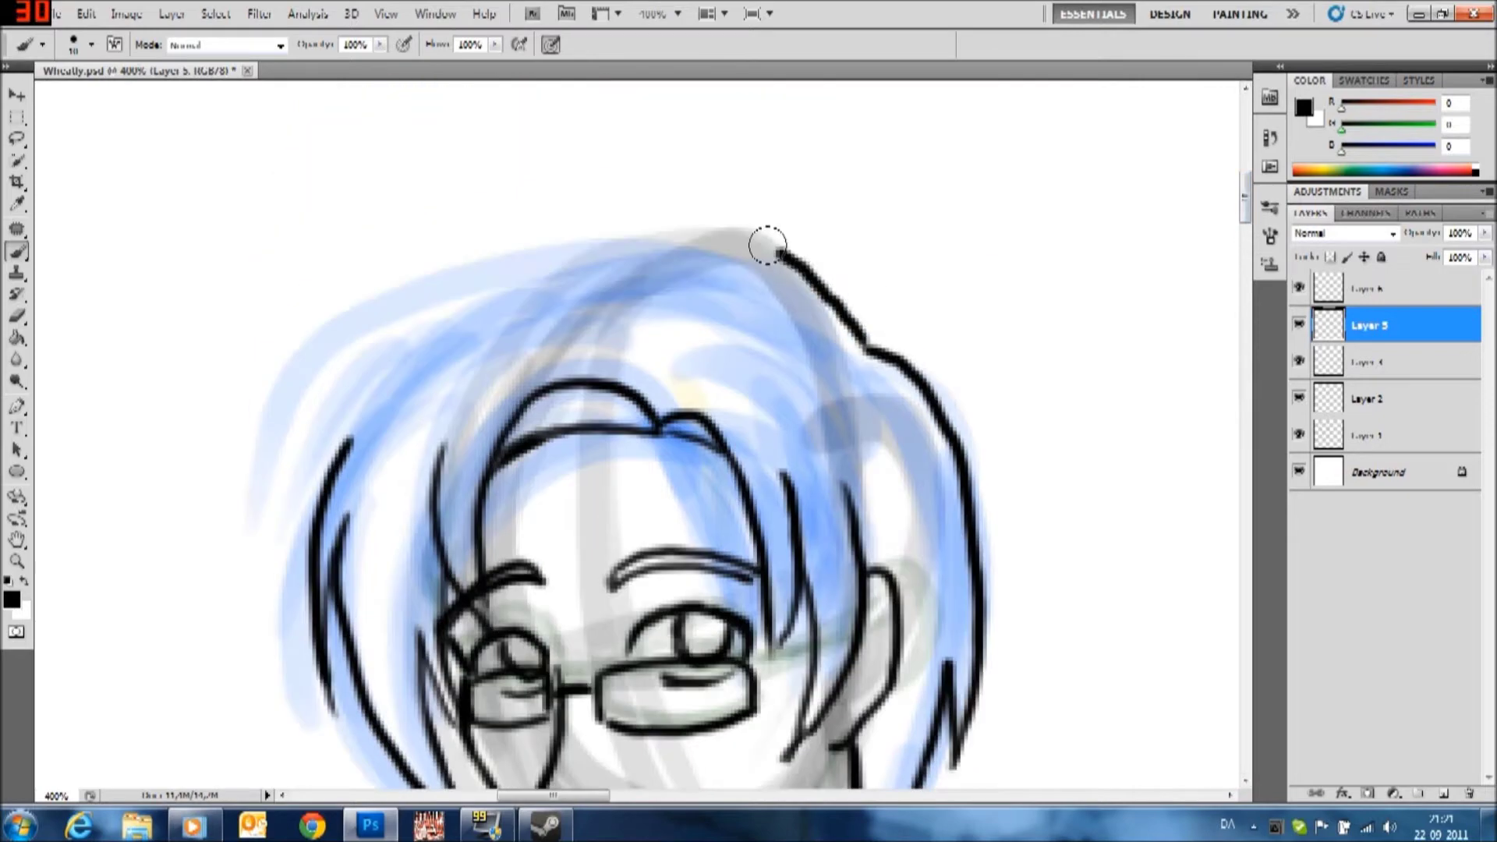
{"action": "left_click_drag", "start_coordinate": [278, 503], "coordinate": [296, 678]}
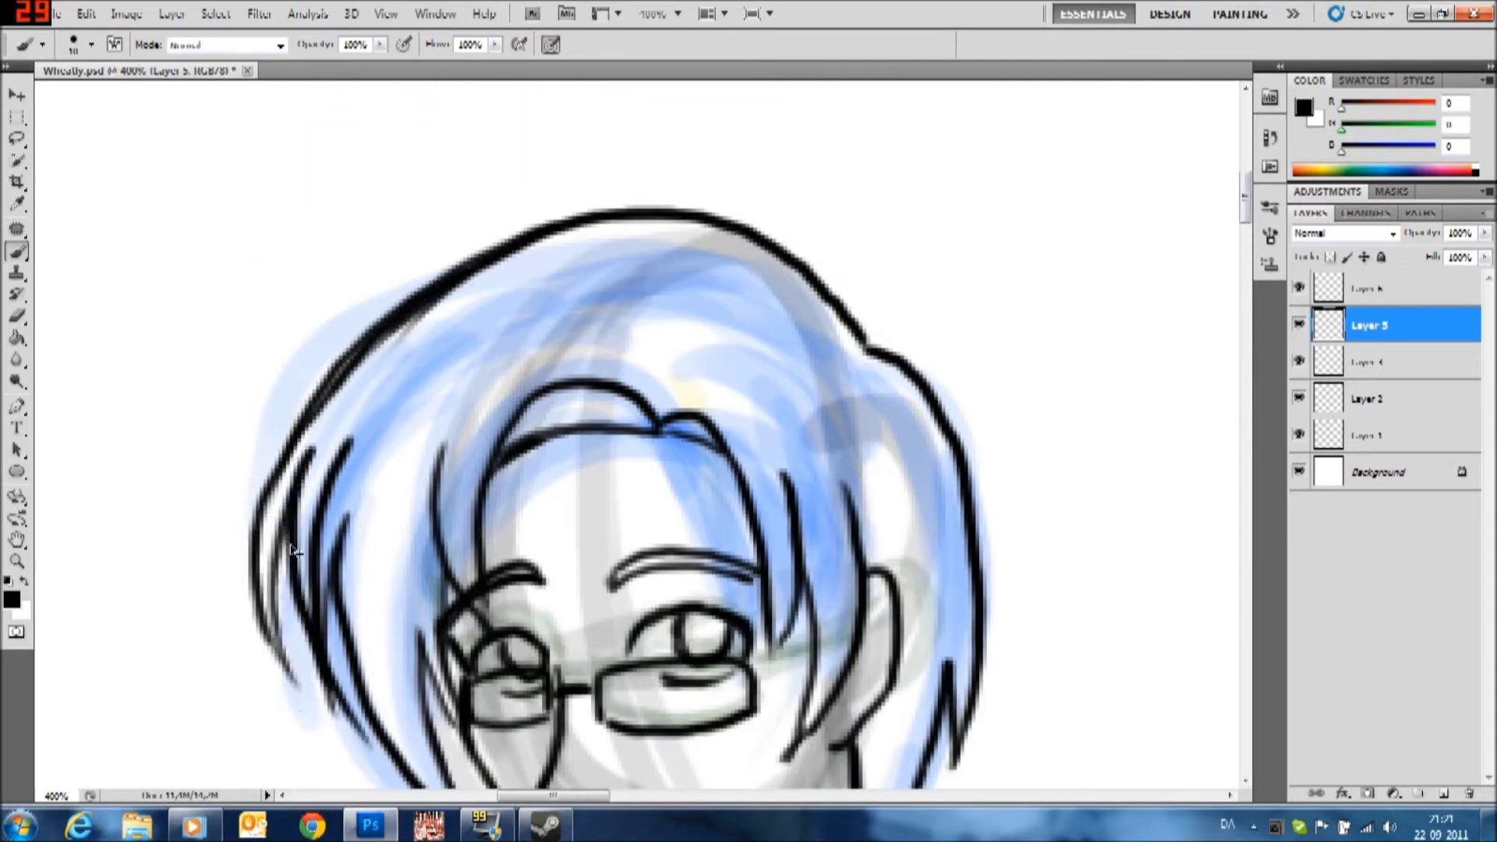
{"action": "left_click_drag", "start_coordinate": [343, 448], "coordinate": [386, 788]}
Erase stray marks along the left hair with a resized Eraser
{"action": "key", "text": "e"}
{"action": "left_click", "coordinate": [91, 45]}
{"action": "left_click_drag", "start_coordinate": [319, 655], "coordinate": [323, 474]}
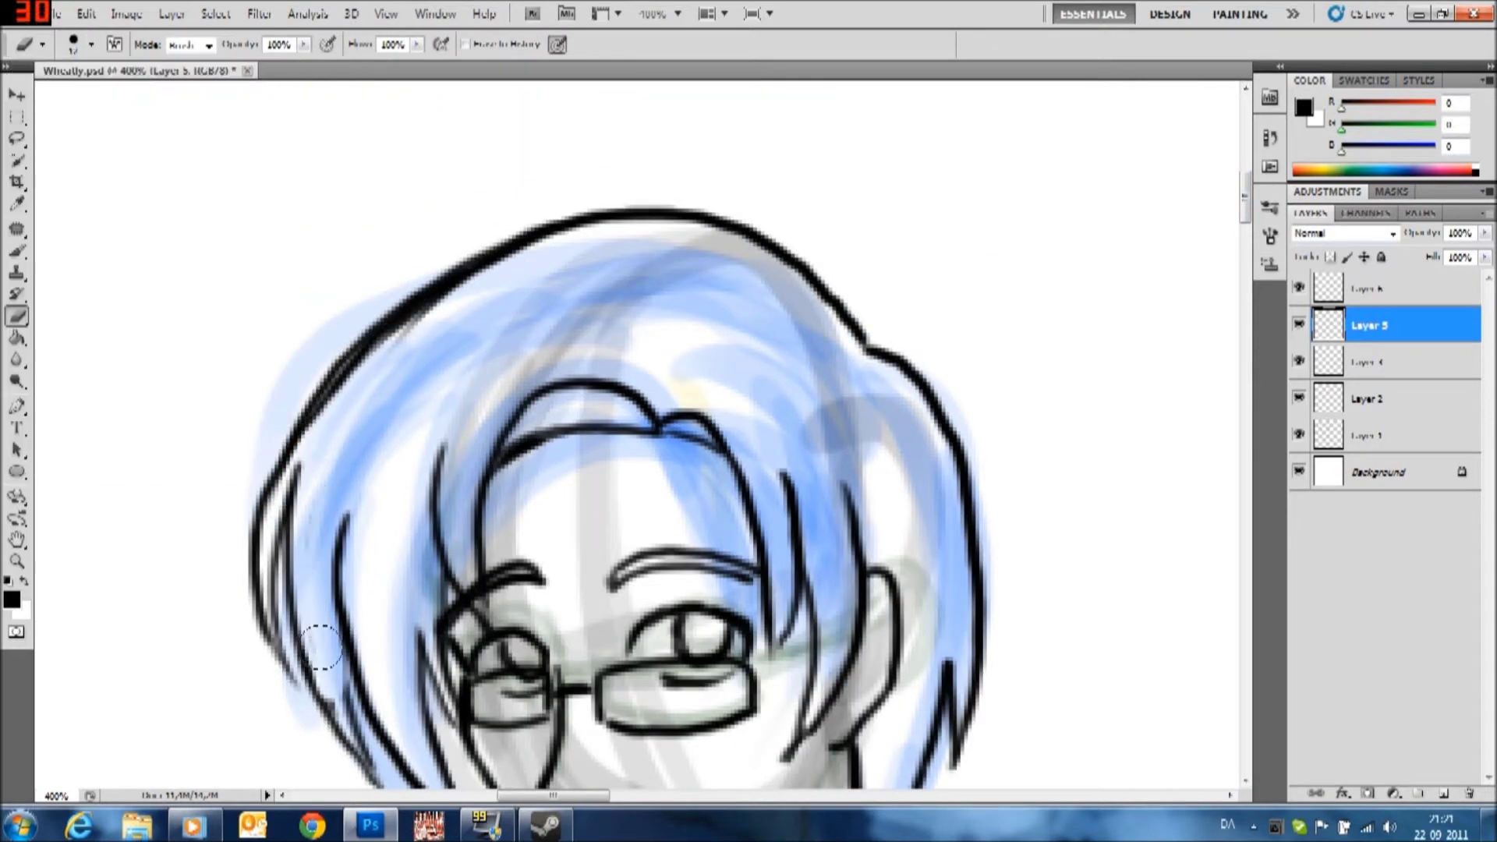
{"action": "key", "text": "b"}
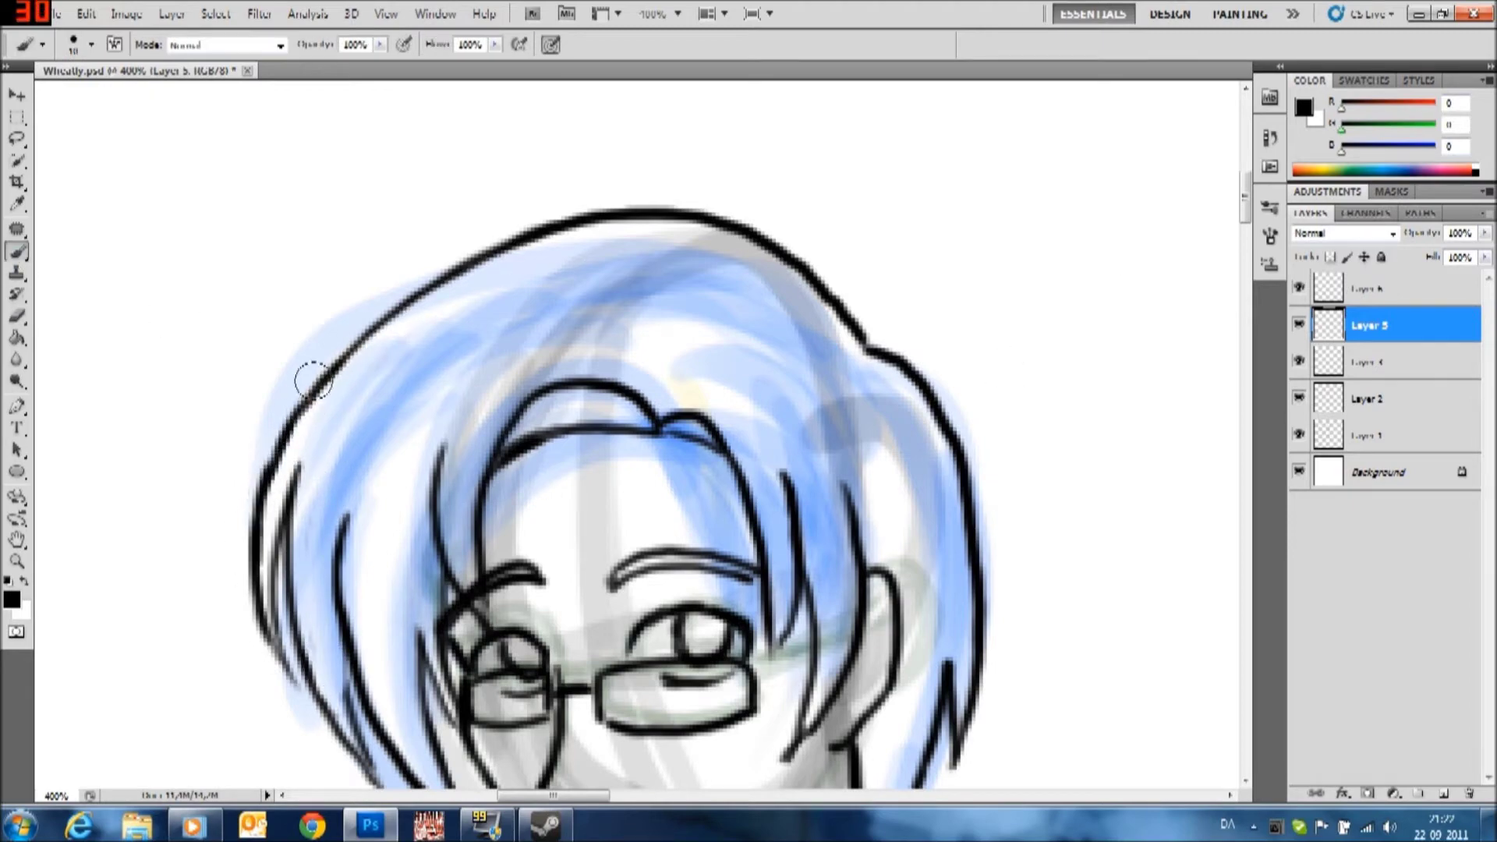
Add left hair strands near the glasses rim and a first collar curve
{"action": "scroll", "coordinate": [300, 253], "scroll_direction": "down", "scroll_amount": 3}
{"action": "mouse_move", "coordinate": [299, 251]}
{"action": "left_mouse_down"}
{"action": "mouse_move", "coordinate": [290, 467]}
{"action": "mouse_move", "coordinate": [378, 557]}
{"action": "left_mouse_up"}
{"action": "left_click_drag", "start_coordinate": [409, 362], "coordinate": [452, 509]}
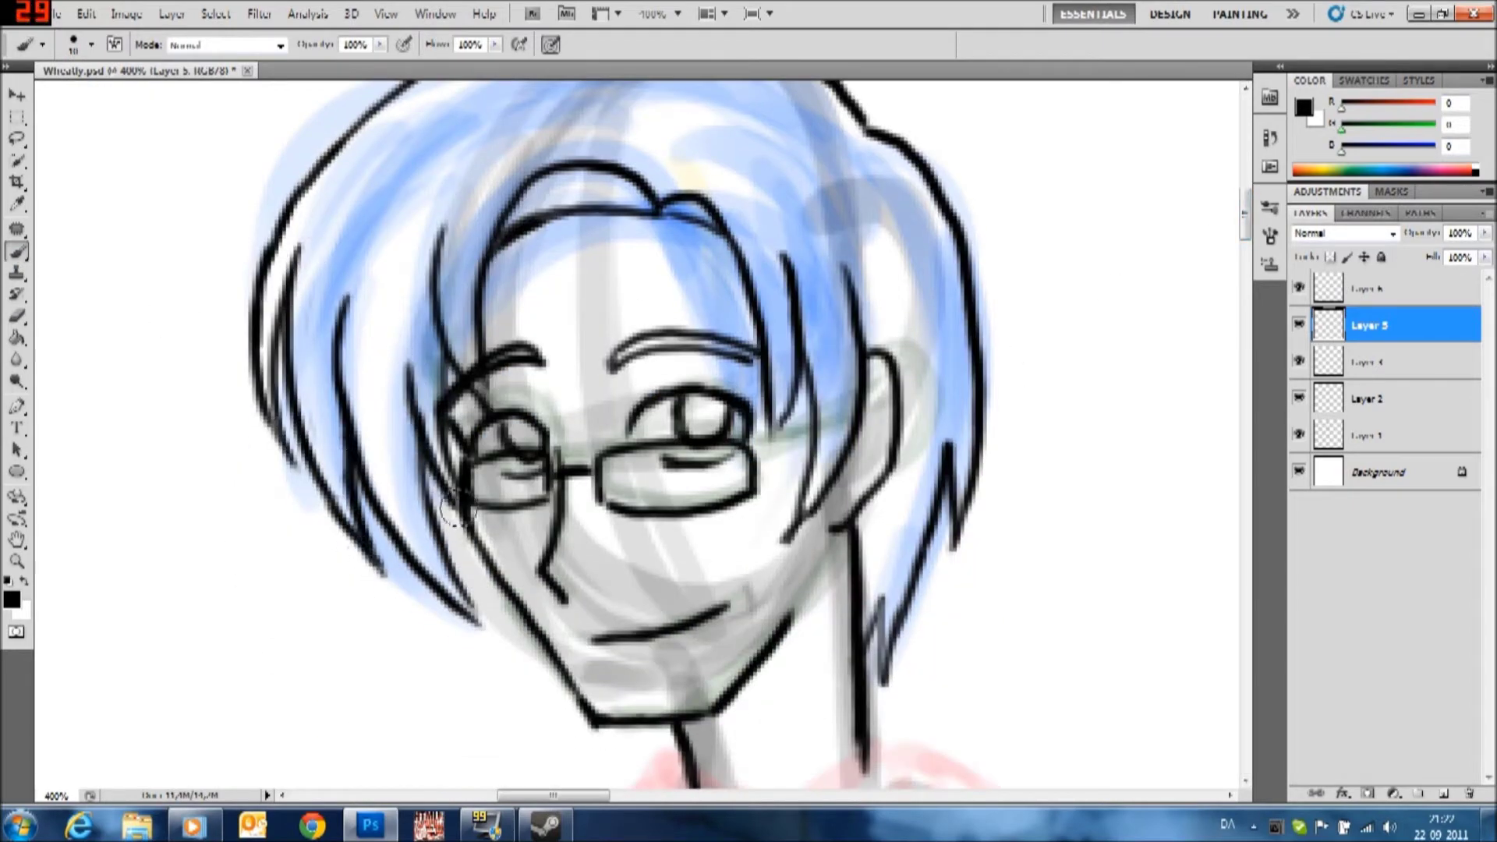
{"action": "scroll", "coordinate": [795, 388], "scroll_direction": "down", "scroll_amount": 7}
{"action": "left_click_drag", "start_coordinate": [885, 293], "coordinate": [768, 413]}
{"action": "left_click_drag", "start_coordinate": [868, 258], "coordinate": [932, 336]}
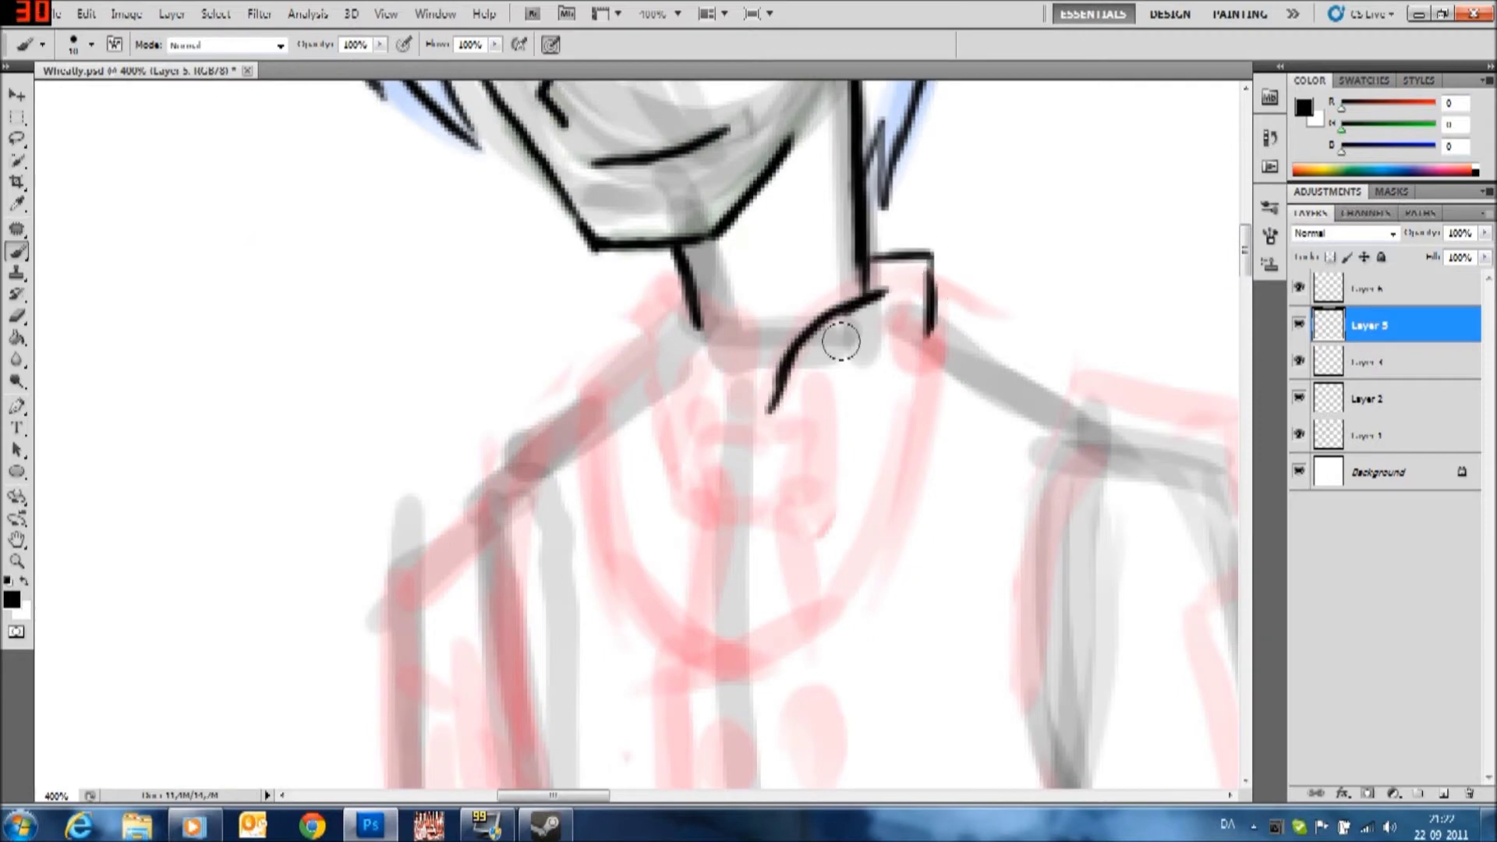
Sketch the first collar strokes under the chin, then erase them
{"action": "left_click_drag", "start_coordinate": [807, 374], "coordinate": [819, 475]}
{"action": "left_click_drag", "start_coordinate": [928, 343], "coordinate": [830, 499]}
{"action": "left_click_drag", "start_coordinate": [800, 421], "coordinate": [678, 327]}
{"action": "key", "text": "e"}
{"action": "mouse_move", "coordinate": [835, 491]}
{"action": "left_mouse_down"}
{"action": "mouse_move", "coordinate": [928, 257]}
{"action": "mouse_move", "coordinate": [711, 384]}
{"action": "mouse_move", "coordinate": [835, 278]}
{"action": "mouse_move", "coordinate": [714, 321]}
{"action": "mouse_move", "coordinate": [745, 403]}
{"action": "left_mouse_up"}
{"action": "key", "text": "b"}
Redraw both sides of the collar under the chin and trim its right outline
{"action": "mouse_move", "coordinate": [674, 269]}
{"action": "left_mouse_down"}
{"action": "mouse_move", "coordinate": [611, 321]}
{"action": "mouse_move", "coordinate": [616, 437]}
{"action": "mouse_move", "coordinate": [638, 490]}
{"action": "mouse_move", "coordinate": [698, 549]}
{"action": "mouse_move", "coordinate": [717, 390]}
{"action": "left_mouse_up"}
{"action": "mouse_move", "coordinate": [796, 402]}
{"action": "left_mouse_down"}
{"action": "mouse_move", "coordinate": [810, 374]}
{"action": "mouse_move", "coordinate": [967, 319]}
{"action": "mouse_move", "coordinate": [870, 222]}
{"action": "left_mouse_up"}
{"action": "left_click_drag", "start_coordinate": [889, 253], "coordinate": [773, 393]}
{"action": "key", "text": "e"}
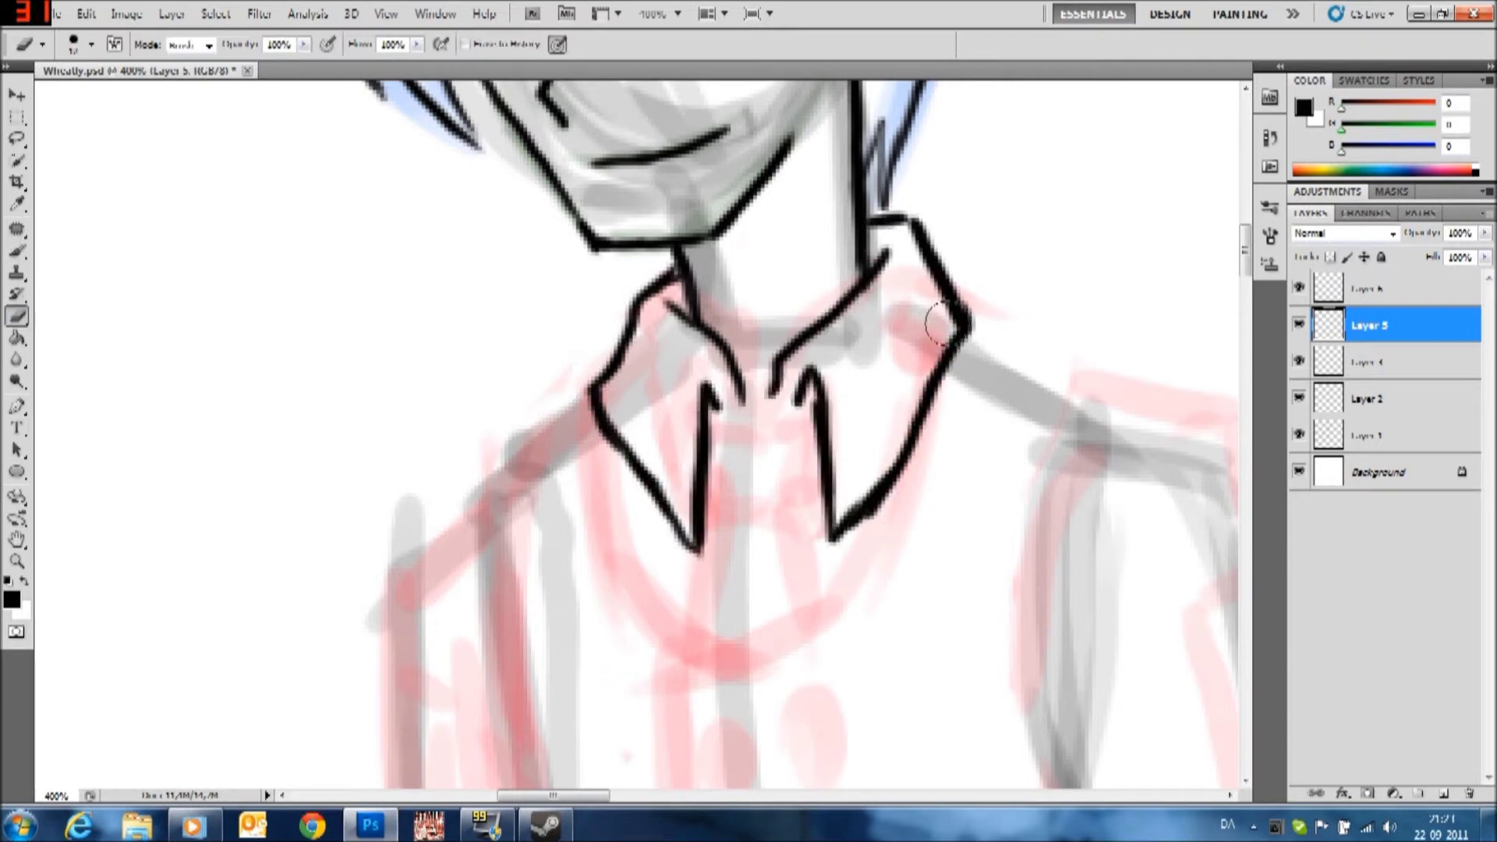
{"action": "left_click_drag", "start_coordinate": [842, 523], "coordinate": [924, 446]}
{"action": "left_click", "coordinate": [17, 251]}
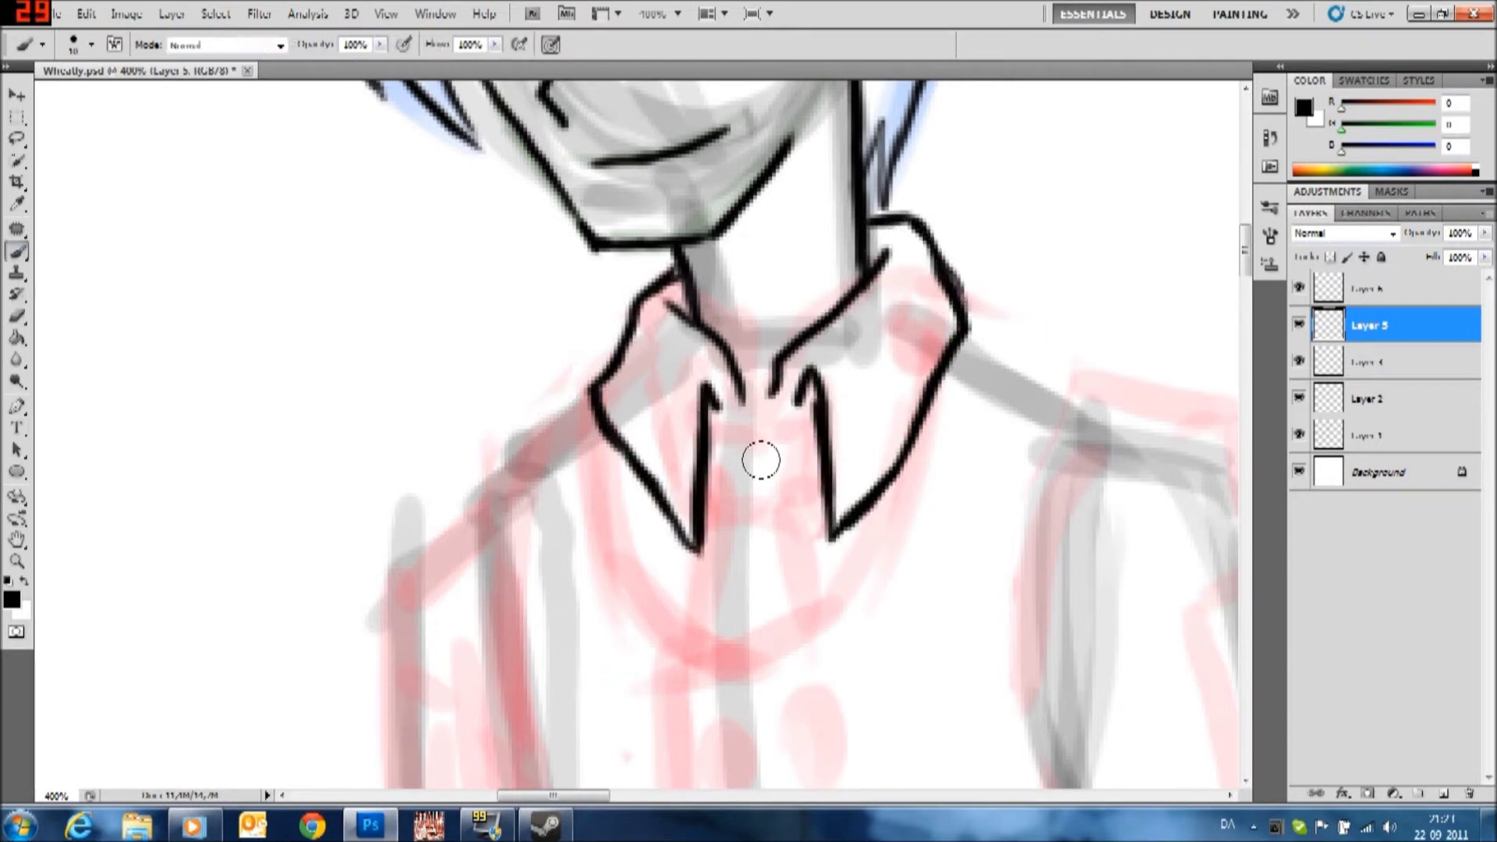
Ink the tie's top, left, bottom and right sides
{"action": "left_click_drag", "start_coordinate": [736, 421], "coordinate": [811, 413]}
{"action": "mouse_move", "coordinate": [713, 429]}
{"action": "left_mouse_down"}
{"action": "mouse_move", "coordinate": [729, 442]}
{"action": "mouse_move", "coordinate": [729, 510]}
{"action": "left_mouse_up"}
{"action": "left_click_drag", "start_coordinate": [729, 511], "coordinate": [799, 519]}
{"action": "left_click_drag", "start_coordinate": [799, 518], "coordinate": [807, 421]}
Ink the chin curve and the vest neckline lines around the collar
{"action": "scroll", "coordinate": [1224, 277], "scroll_direction": "down", "scroll_amount": 5}
{"action": "mouse_move", "coordinate": [924, 89]}
{"action": "left_mouse_down"}
{"action": "mouse_move", "coordinate": [835, 265]}
{"action": "mouse_move", "coordinate": [669, 425]}
{"action": "mouse_move", "coordinate": [666, 464]}
{"action": "left_mouse_up"}
{"action": "left_click_drag", "start_coordinate": [714, 320], "coordinate": [600, 110]}
{"action": "left_click_drag", "start_coordinate": [475, 168], "coordinate": [538, 125]}
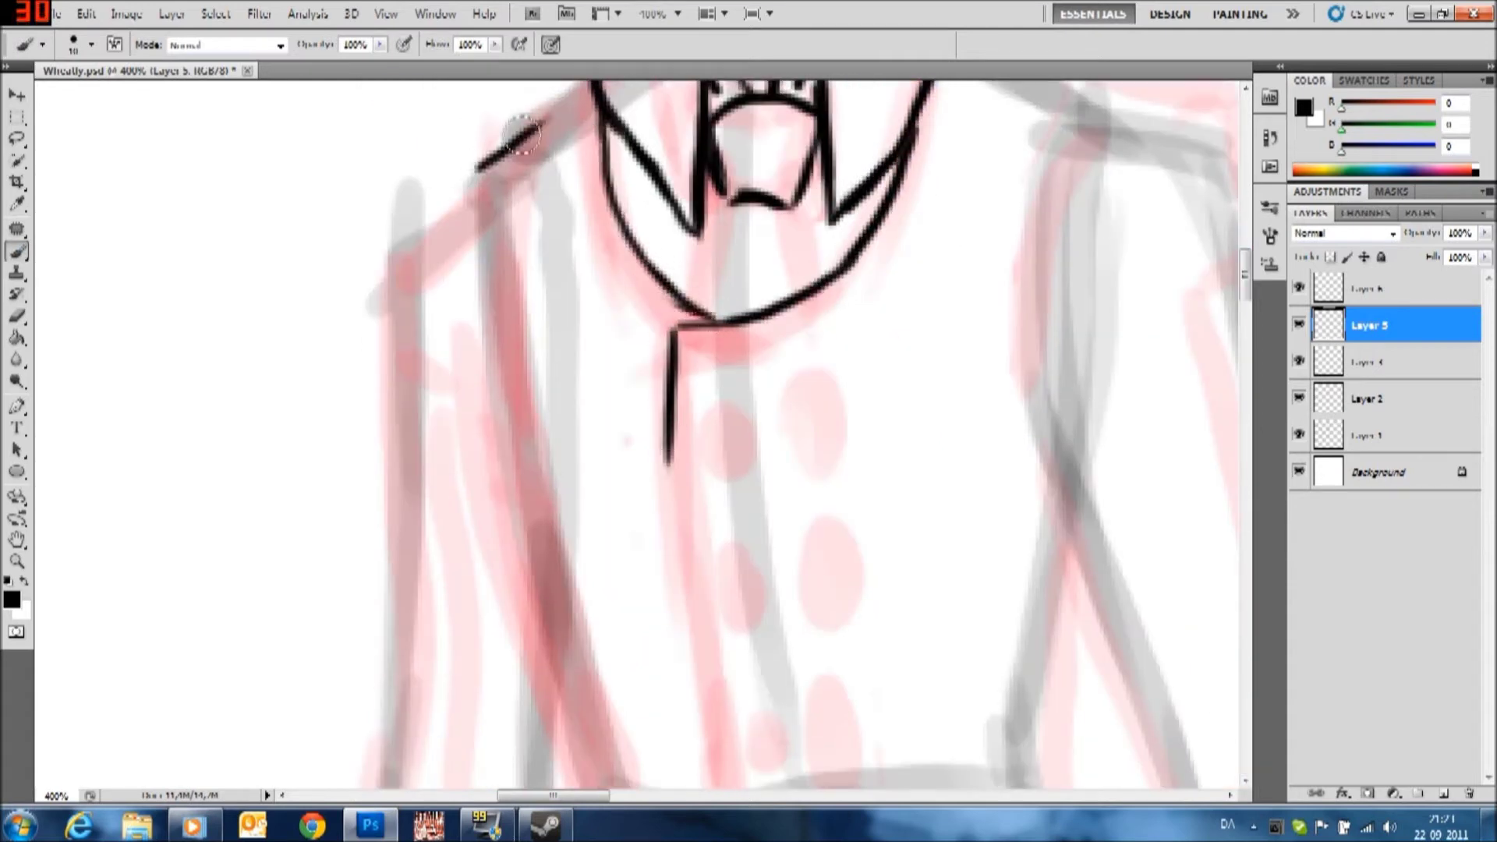
{"action": "scroll", "coordinate": [975, 366], "scroll_direction": "up", "scroll_amount": 5}
{"action": "left_click_drag", "start_coordinate": [1103, 460], "coordinate": [979, 366]}
{"action": "scroll", "coordinate": [1070, 344], "scroll_direction": "down", "scroll_amount": 5}
{"action": "left_click_drag", "start_coordinate": [1075, 345], "coordinate": [1054, 499]}
{"action": "left_click_drag", "start_coordinate": [1057, 511], "coordinate": [1070, 620]}
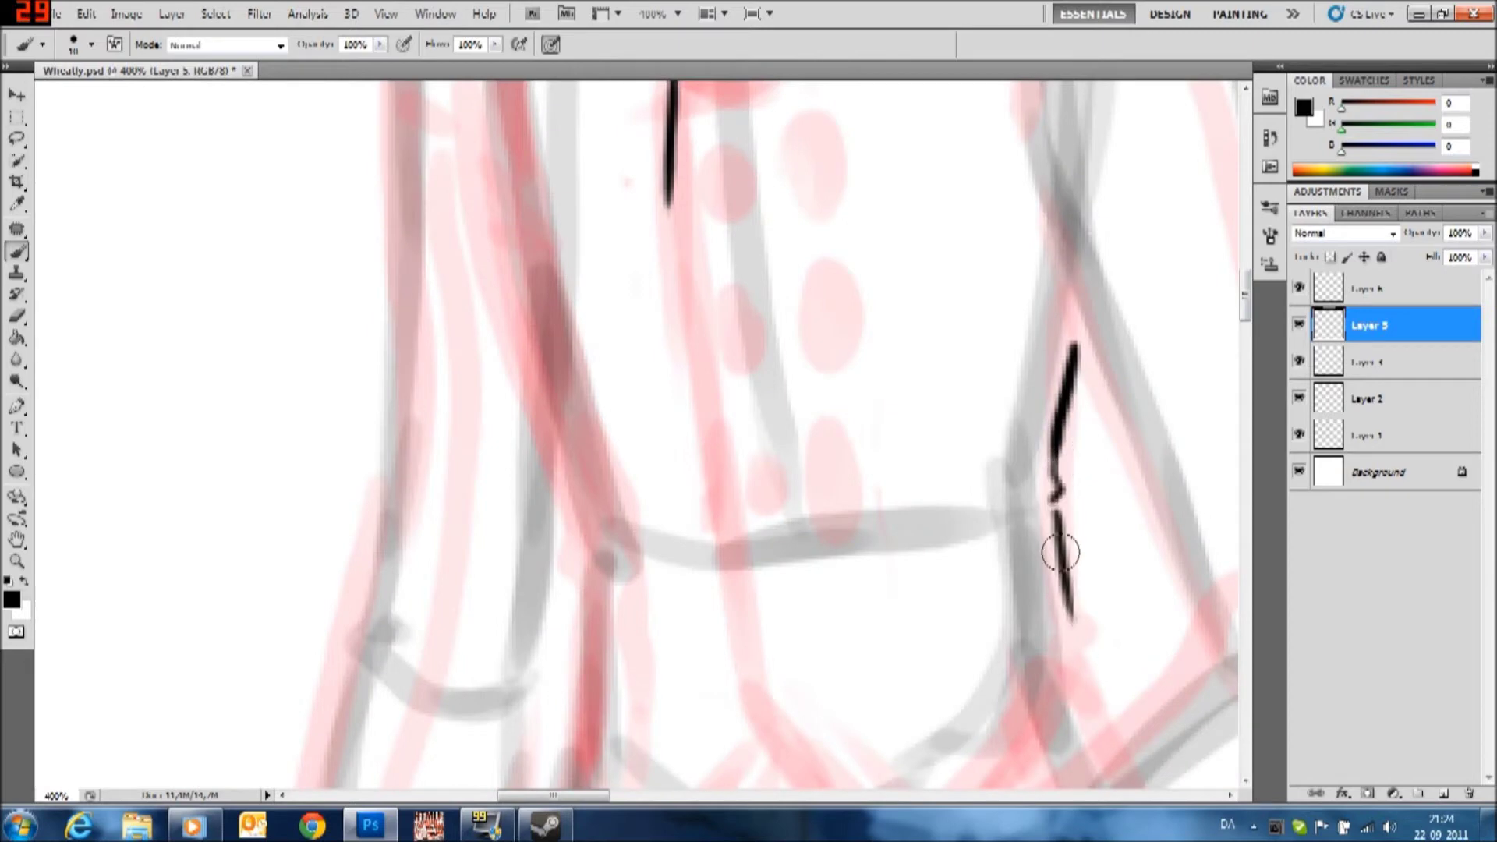
Extend the long front shirt line downward, erasing and redrawing it once
{"action": "mouse_move", "coordinate": [669, 207]}
{"action": "left_mouse_down"}
{"action": "mouse_move", "coordinate": [702, 595]}
{"action": "mouse_move", "coordinate": [736, 694]}
{"action": "left_mouse_up"}
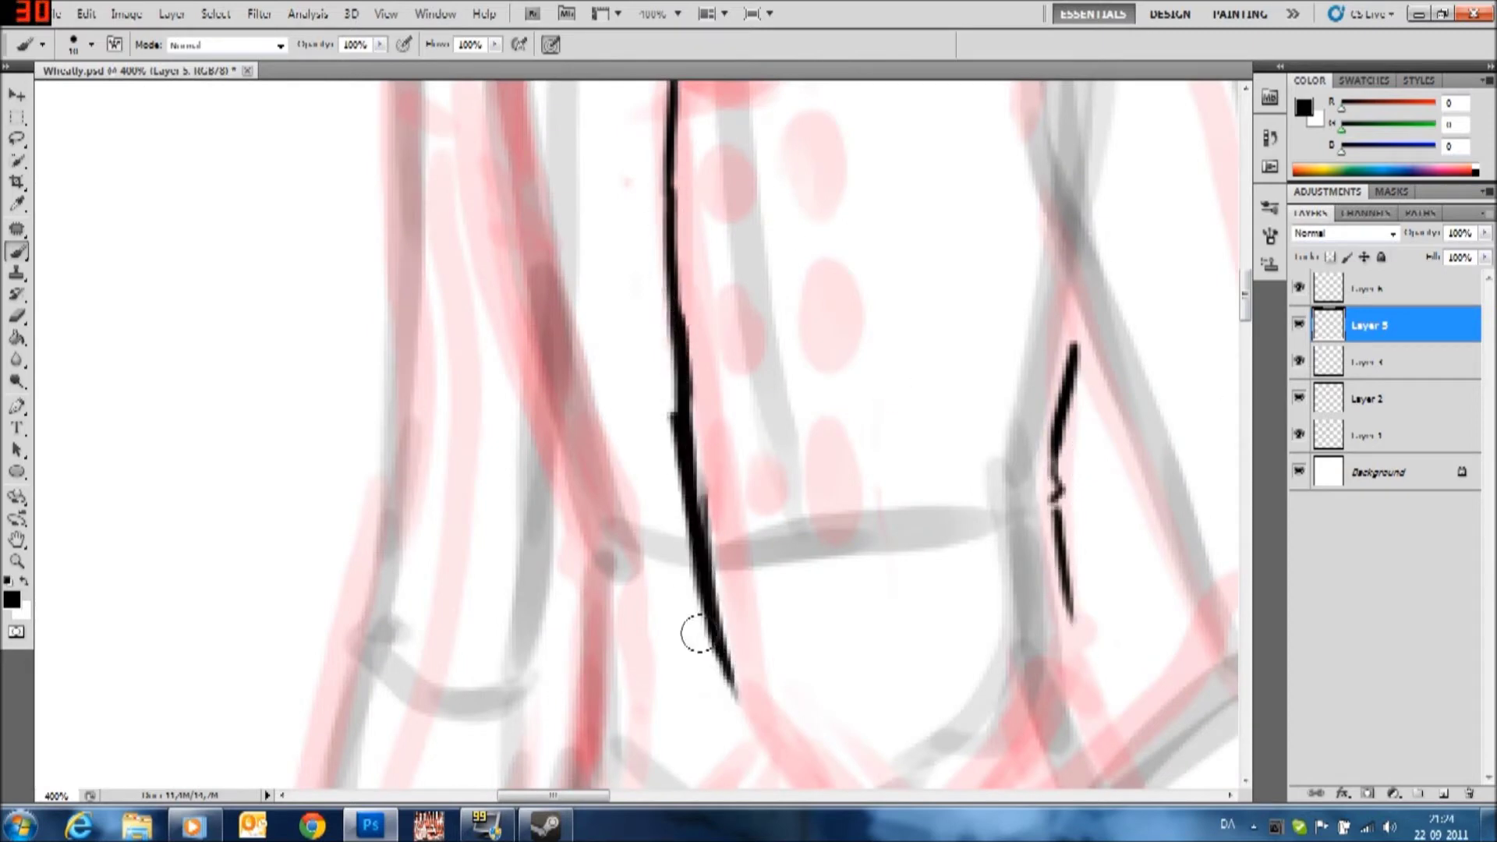
{"action": "key", "text": "e"}
{"action": "left_click_drag", "start_coordinate": [687, 289], "coordinate": [729, 701]}
{"action": "key", "text": "b"}
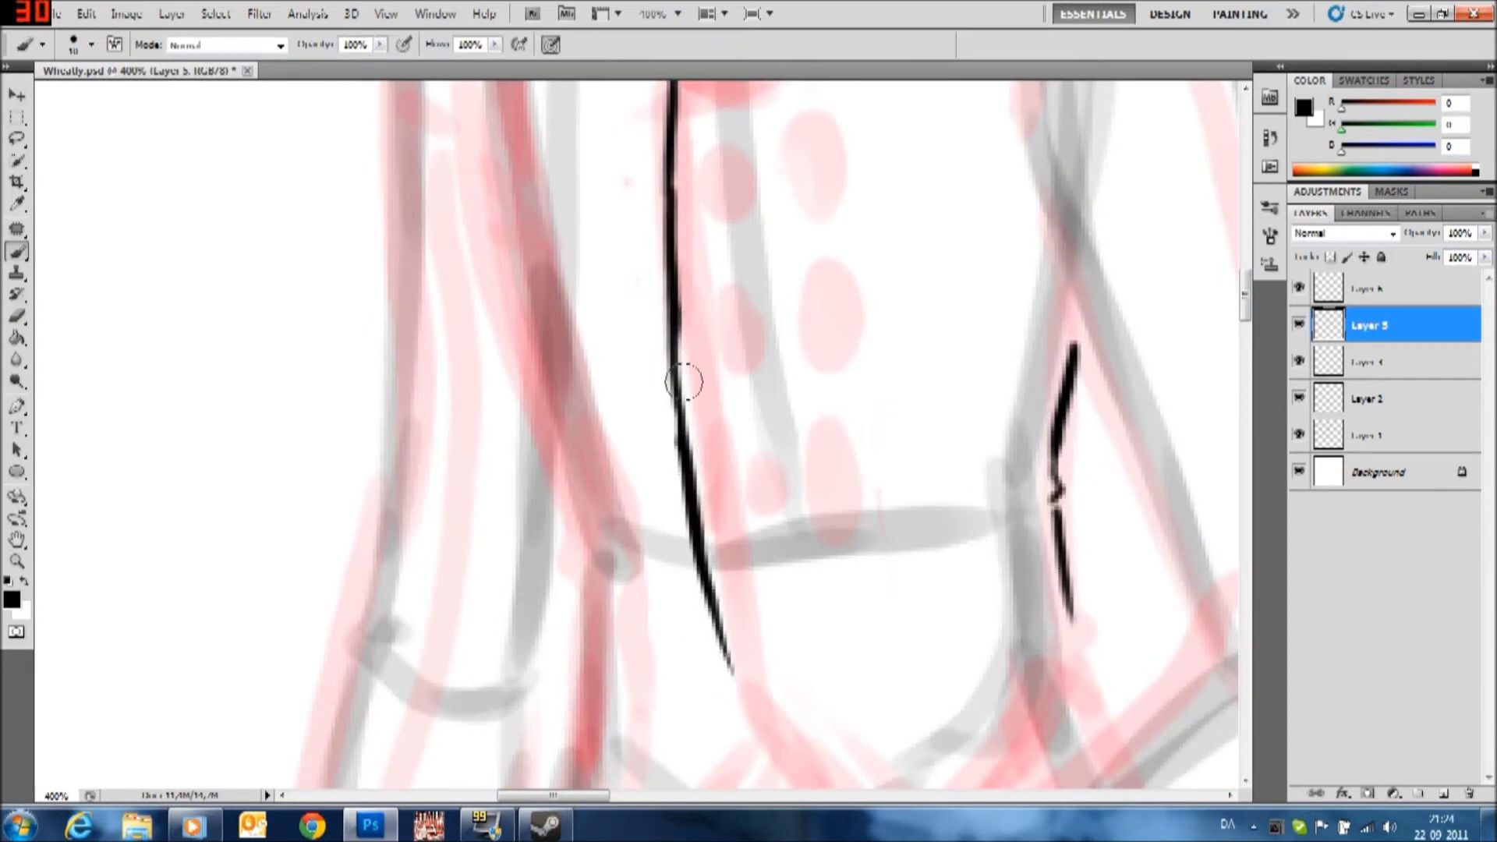
{"action": "left_click_drag", "start_coordinate": [668, 296], "coordinate": [733, 675]}
{"action": "scroll", "coordinate": [1245, 308], "scroll_direction": "down", "scroll_amount": 1}
{"action": "scroll", "coordinate": [1245, 308], "scroll_direction": "down", "scroll_amount": 3}
Zoom out to 200% to show the whole torso
{"action": "key", "text": "z"}
{"action": "left_click", "coordinate": [91, 143], "text": "alt"}
{"action": "left_click", "coordinate": [417, 377], "text": "alt"}
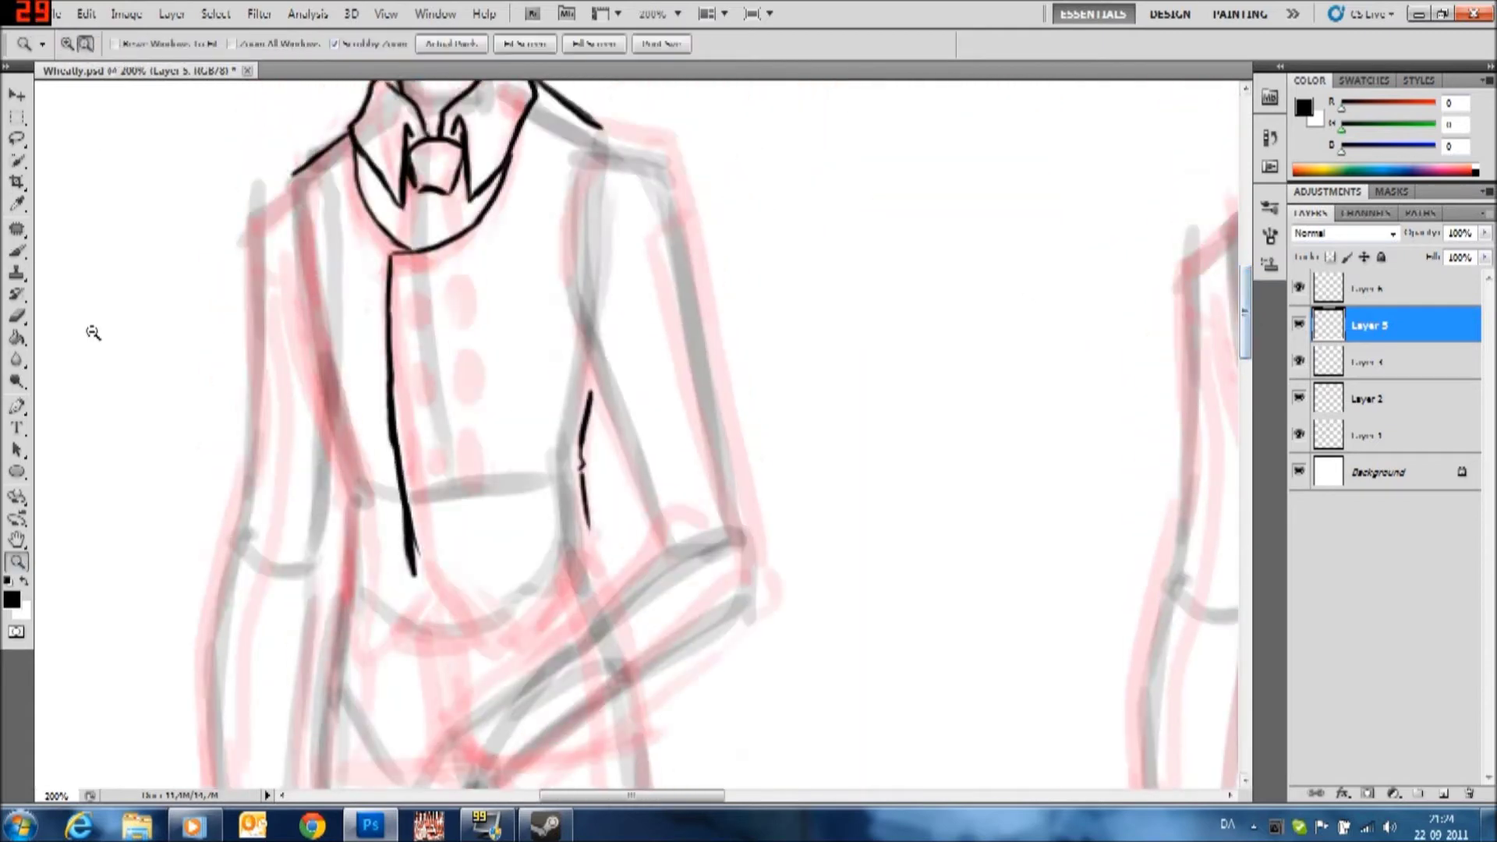
Trim the bottom of the shirt line and ink the vest's left edge to the shoulder
{"action": "key", "text": "e"}
{"action": "key", "text": "b"}
{"action": "mouse_move", "coordinate": [388, 374]}
{"action": "left_mouse_down"}
{"action": "mouse_move", "coordinate": [389, 320]}
{"action": "mouse_move", "coordinate": [427, 559]}
{"action": "left_mouse_up"}
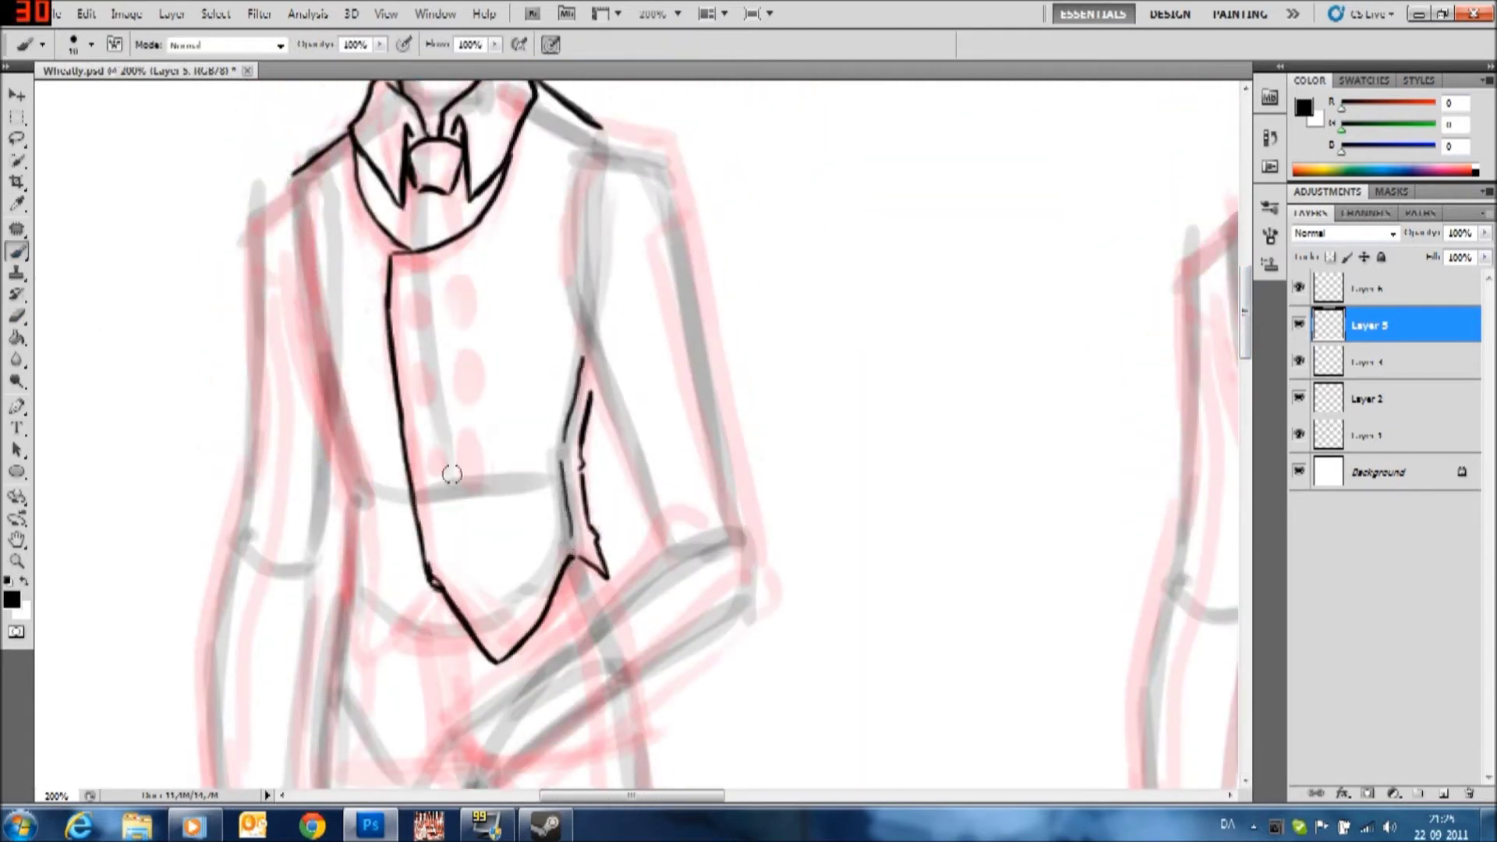
{"action": "left_click_drag", "start_coordinate": [299, 354], "coordinate": [292, 173]}
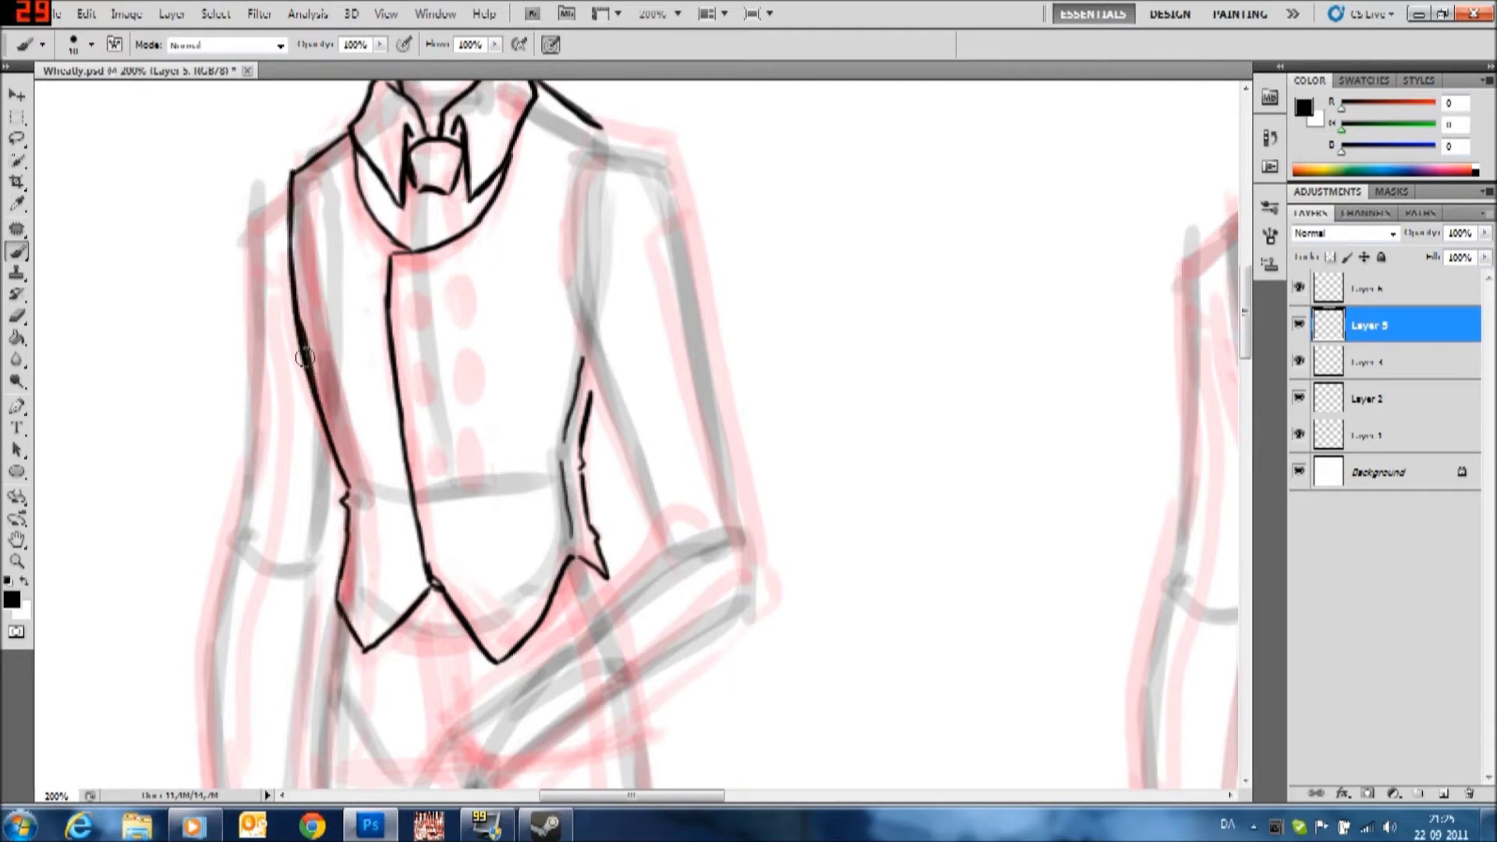
Draw a button on the vest, then erase the vest buttons
{"action": "key", "text": "e"}
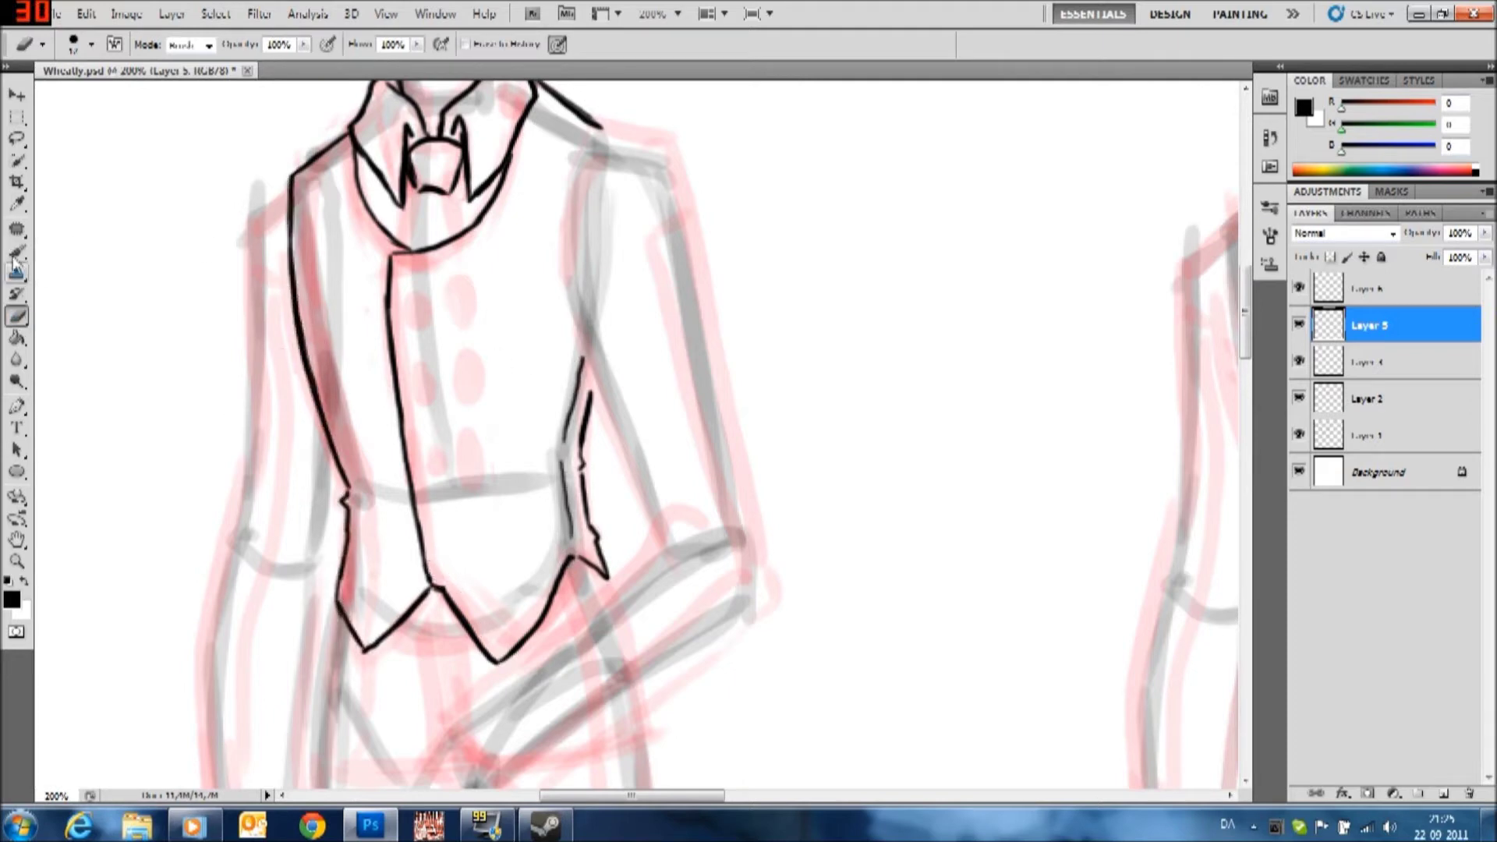
{"action": "left_click", "coordinate": [18, 252]}
{"action": "left_click_drag", "start_coordinate": [405, 316], "coordinate": [407, 326]}
{"action": "left_click", "coordinate": [18, 315]}
{"action": "left_click_drag", "start_coordinate": [468, 382], "coordinate": [418, 294]}
{"action": "key", "text": "b"}
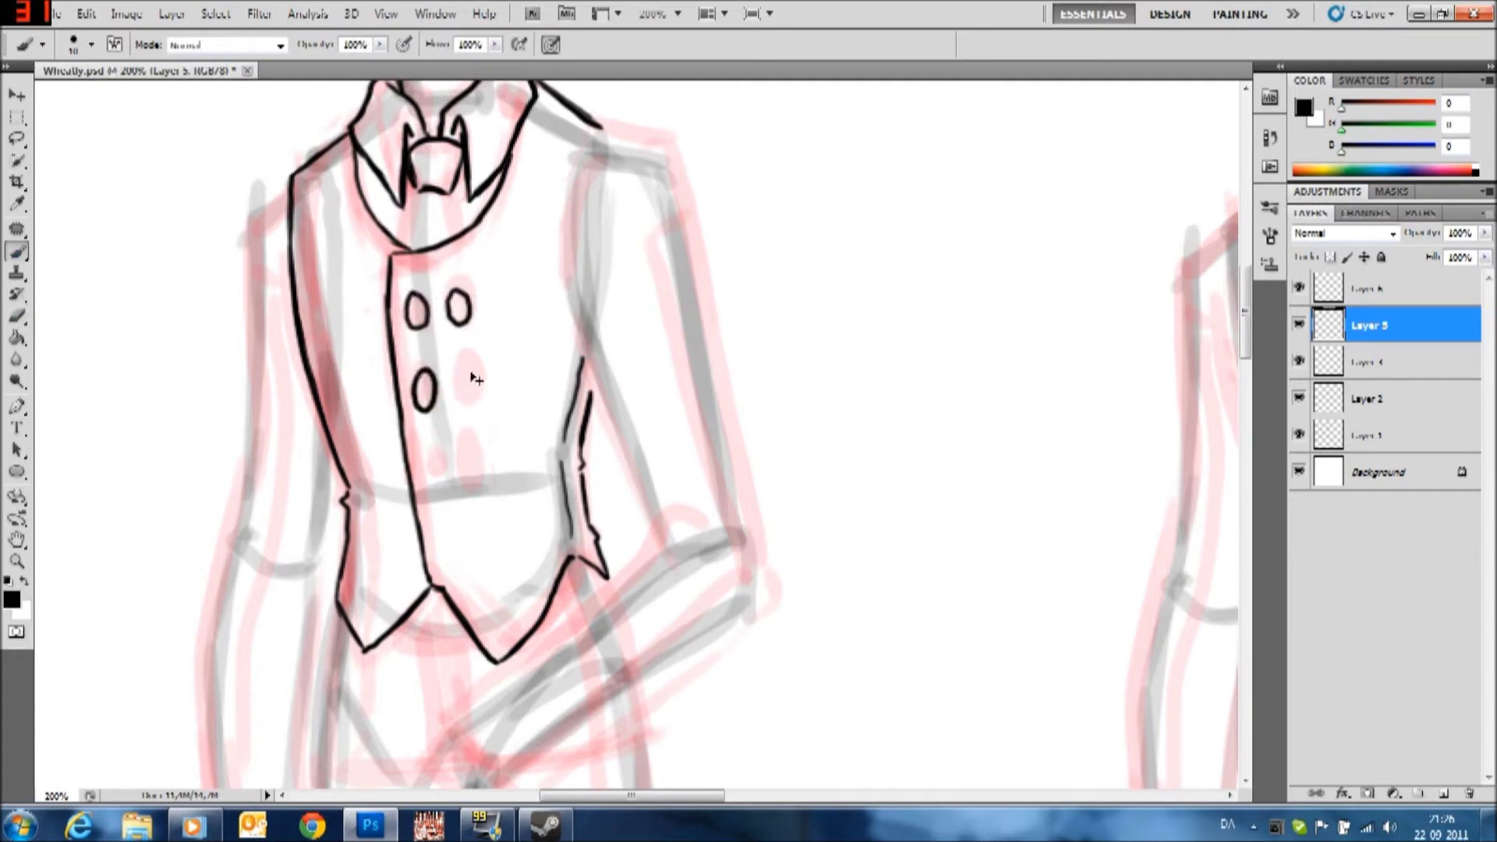
Ink button circles and a 'Hate buttons' note beside the vest, then erase both
{"action": "left_click_drag", "start_coordinate": [471, 444], "coordinate": [472, 467]}
{"action": "mouse_move", "coordinate": [776, 304]}
{"action": "left_mouse_down"}
{"action": "mouse_move", "coordinate": [826, 367]}
{"action": "mouse_move", "coordinate": [947, 304]}
{"action": "left_mouse_up"}
{"action": "left_click_drag", "start_coordinate": [819, 402], "coordinate": [943, 436]}
{"action": "left_click_drag", "start_coordinate": [959, 390], "coordinate": [1068, 359]}
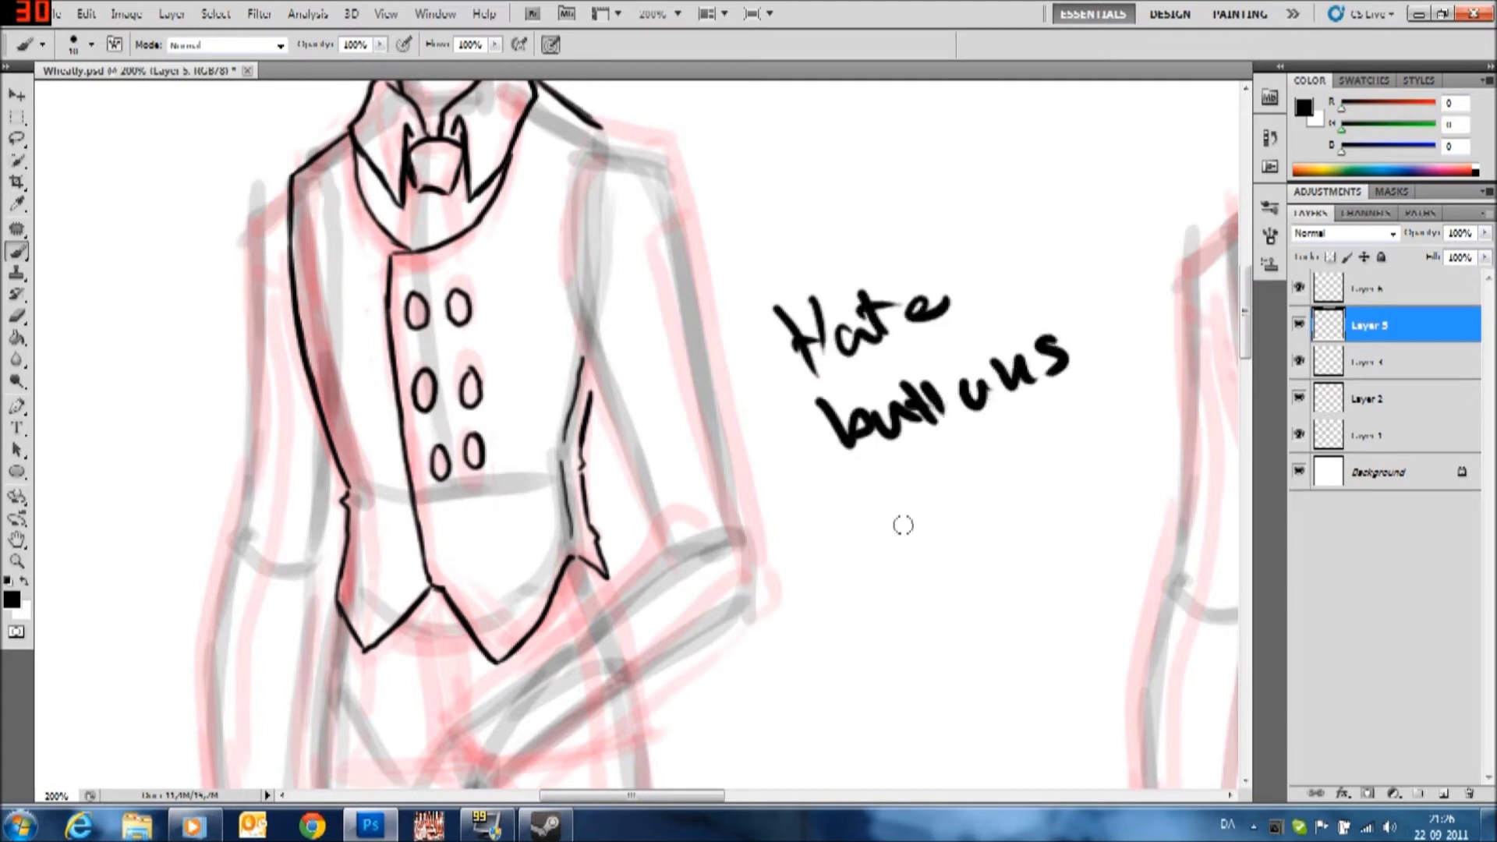
{"action": "left_click_drag", "start_coordinate": [909, 495], "coordinate": [1049, 472]}
{"action": "key", "text": "e"}
{"action": "left_click_drag", "start_coordinate": [413, 310], "coordinate": [466, 454]}
{"action": "mouse_move", "coordinate": [736, 368]}
{"action": "left_mouse_down"}
{"action": "mouse_move", "coordinate": [896, 378]}
{"action": "mouse_move", "coordinate": [889, 416]}
{"action": "left_mouse_up"}
{"action": "left_click", "coordinate": [17, 251]}
Ink the shoulder line and vest's right outline, undoing the last two stray strokes
{"action": "left_click_drag", "start_coordinate": [290, 177], "coordinate": [258, 210]}
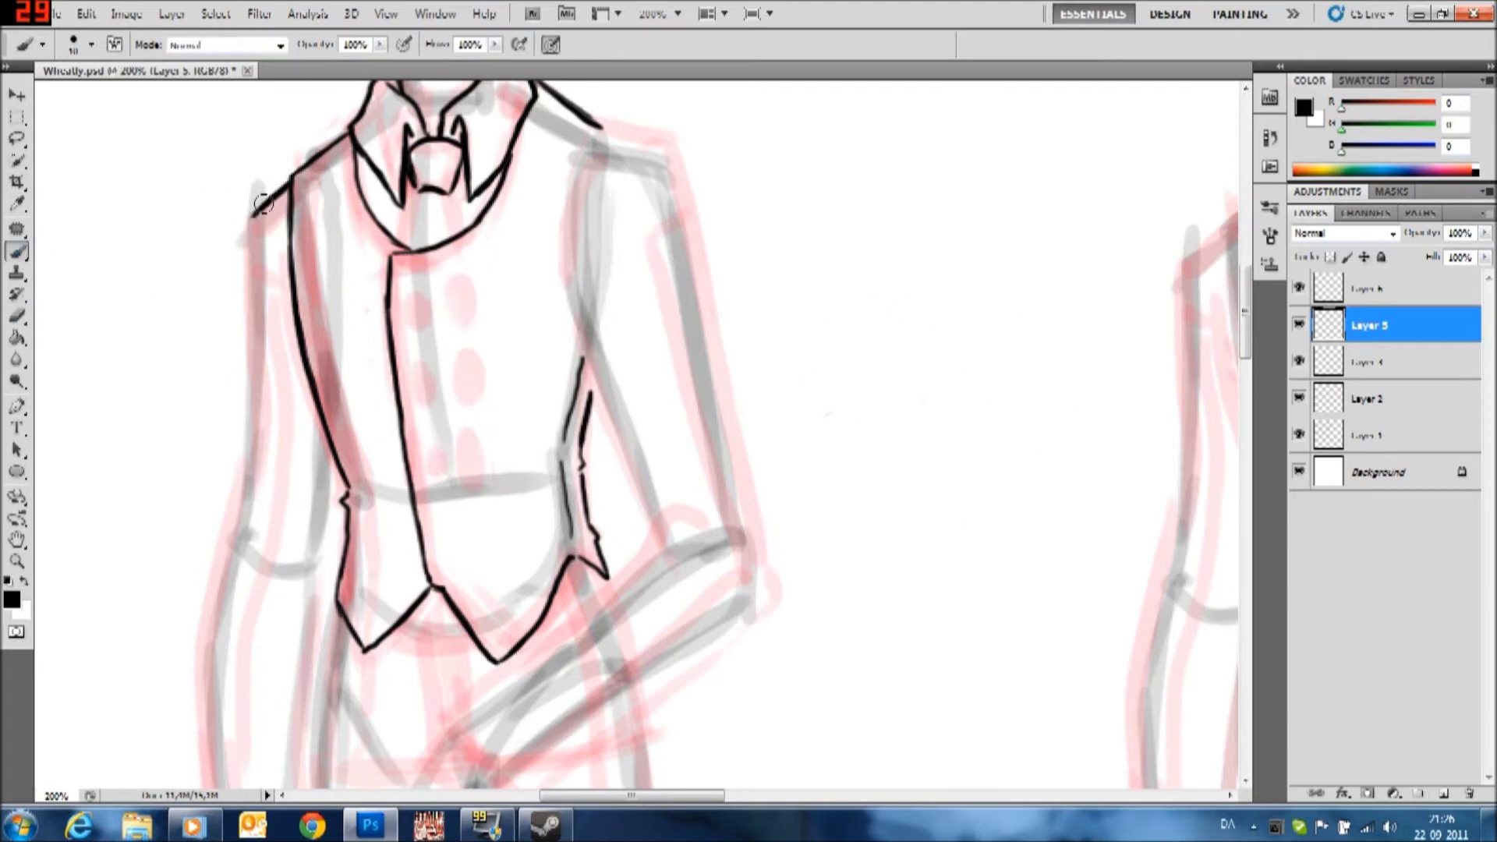
{"action": "left_click_drag", "start_coordinate": [599, 131], "coordinate": [559, 276]}
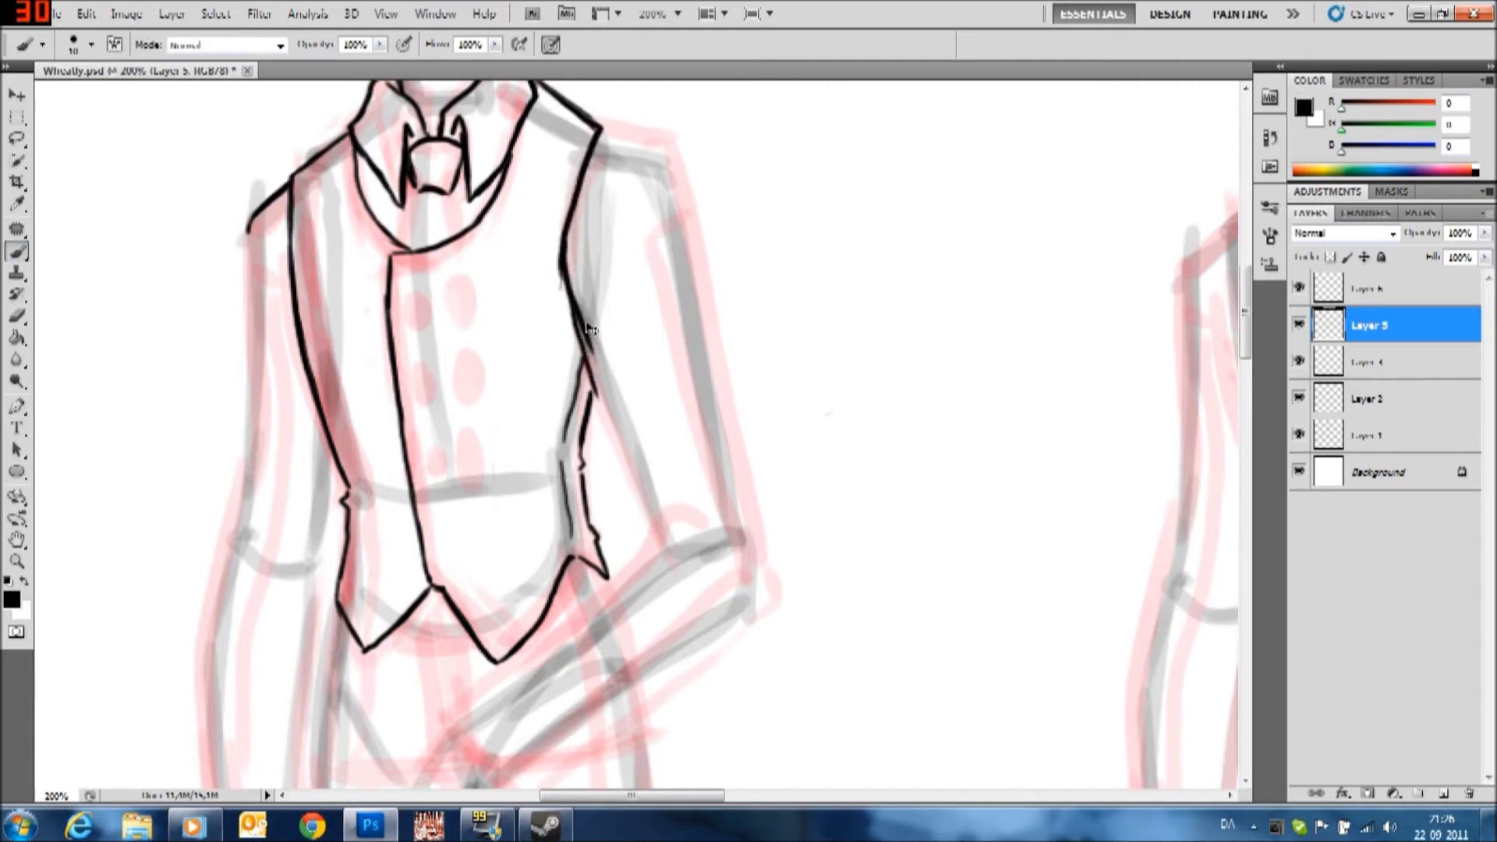
{"action": "left_click_drag", "start_coordinate": [585, 344], "coordinate": [663, 540]}
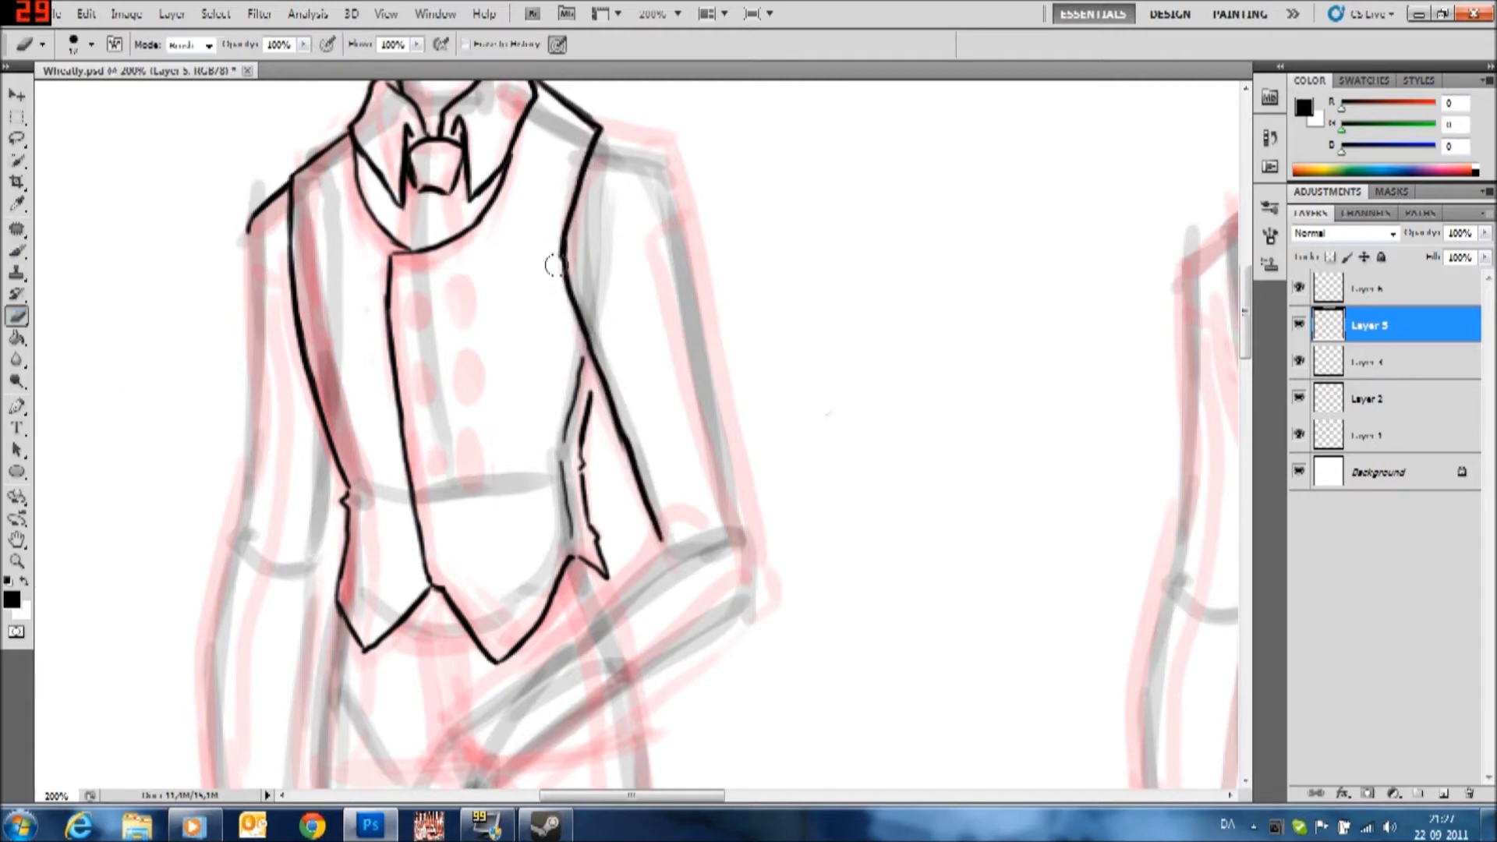
{"action": "key", "text": "ctrl+alt+z"}
{"action": "key", "text": "ctrl+alt+z"}
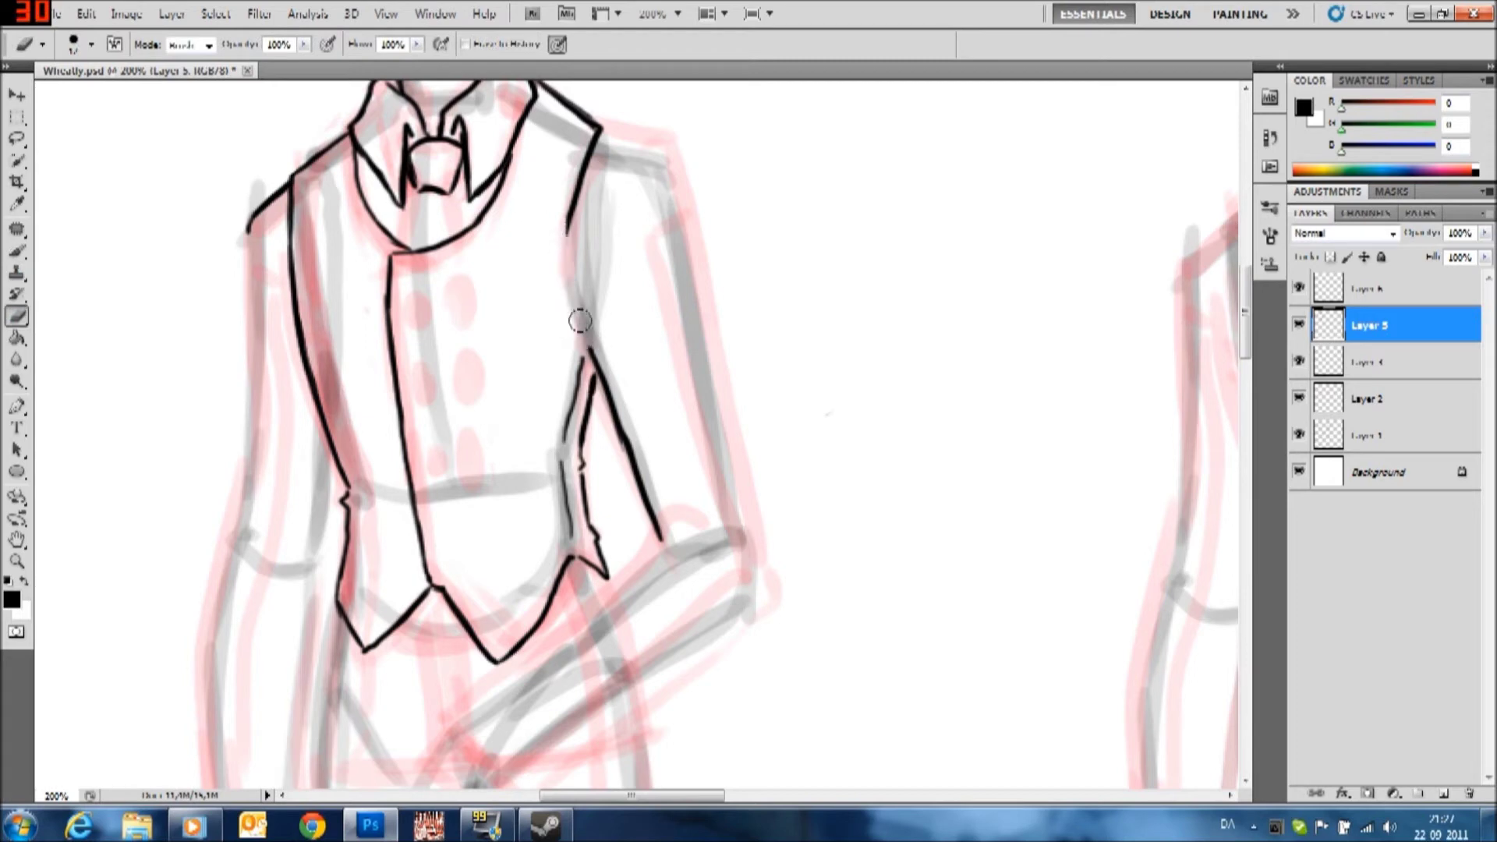
{"action": "key", "text": "ctrl+alt+z"}
{"action": "scroll", "coordinate": [1188, 346], "scroll_direction": "down", "scroll_amount": 3}
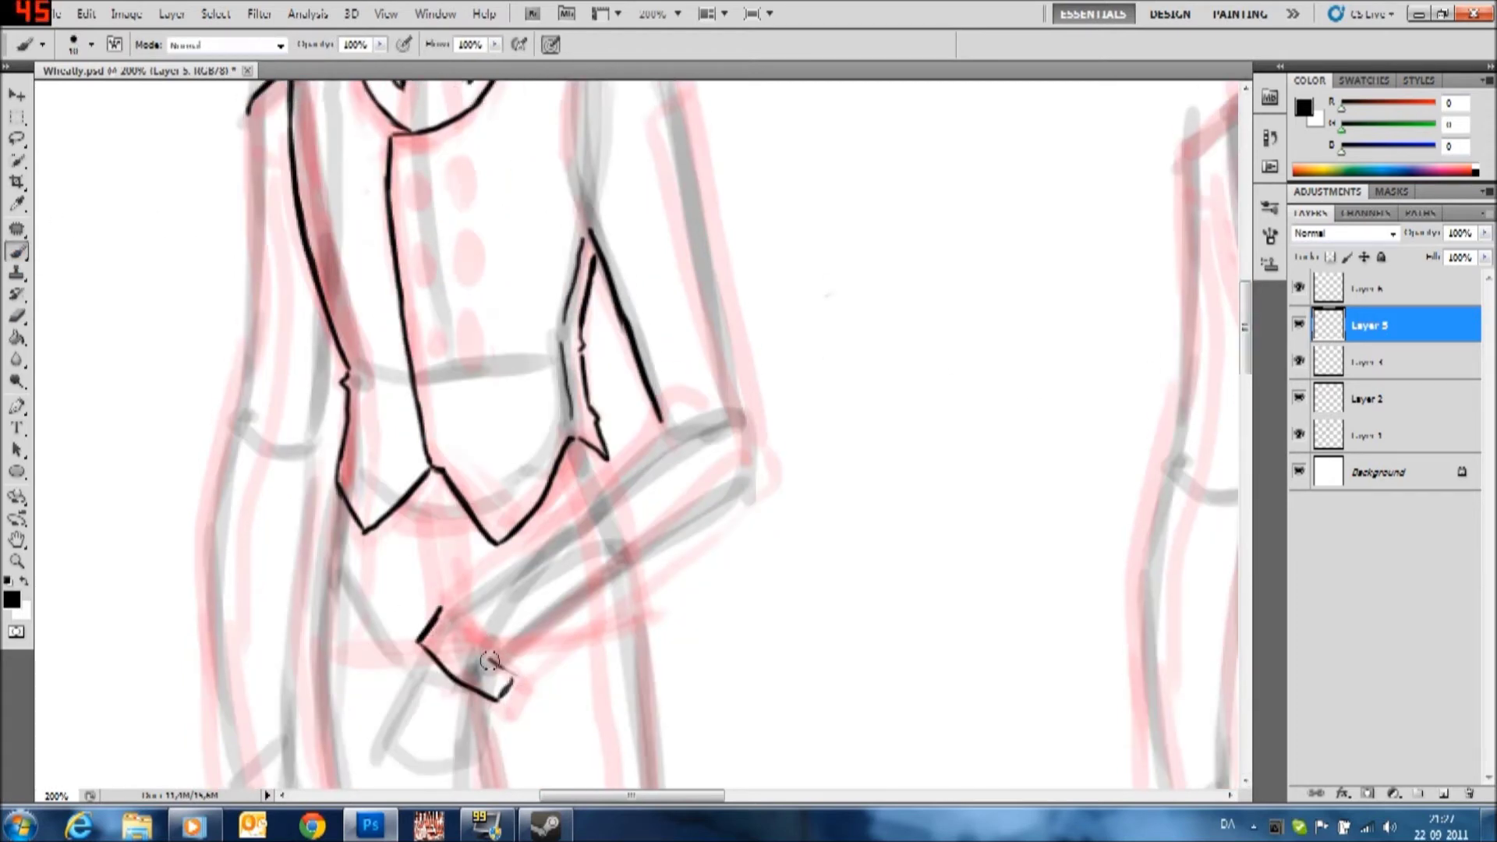
Replace the cuff-edge stroke with a sleeve line from the cuff upward and a redrawn lower sleeve line
{"action": "key", "text": "ctrl+alt+z"}
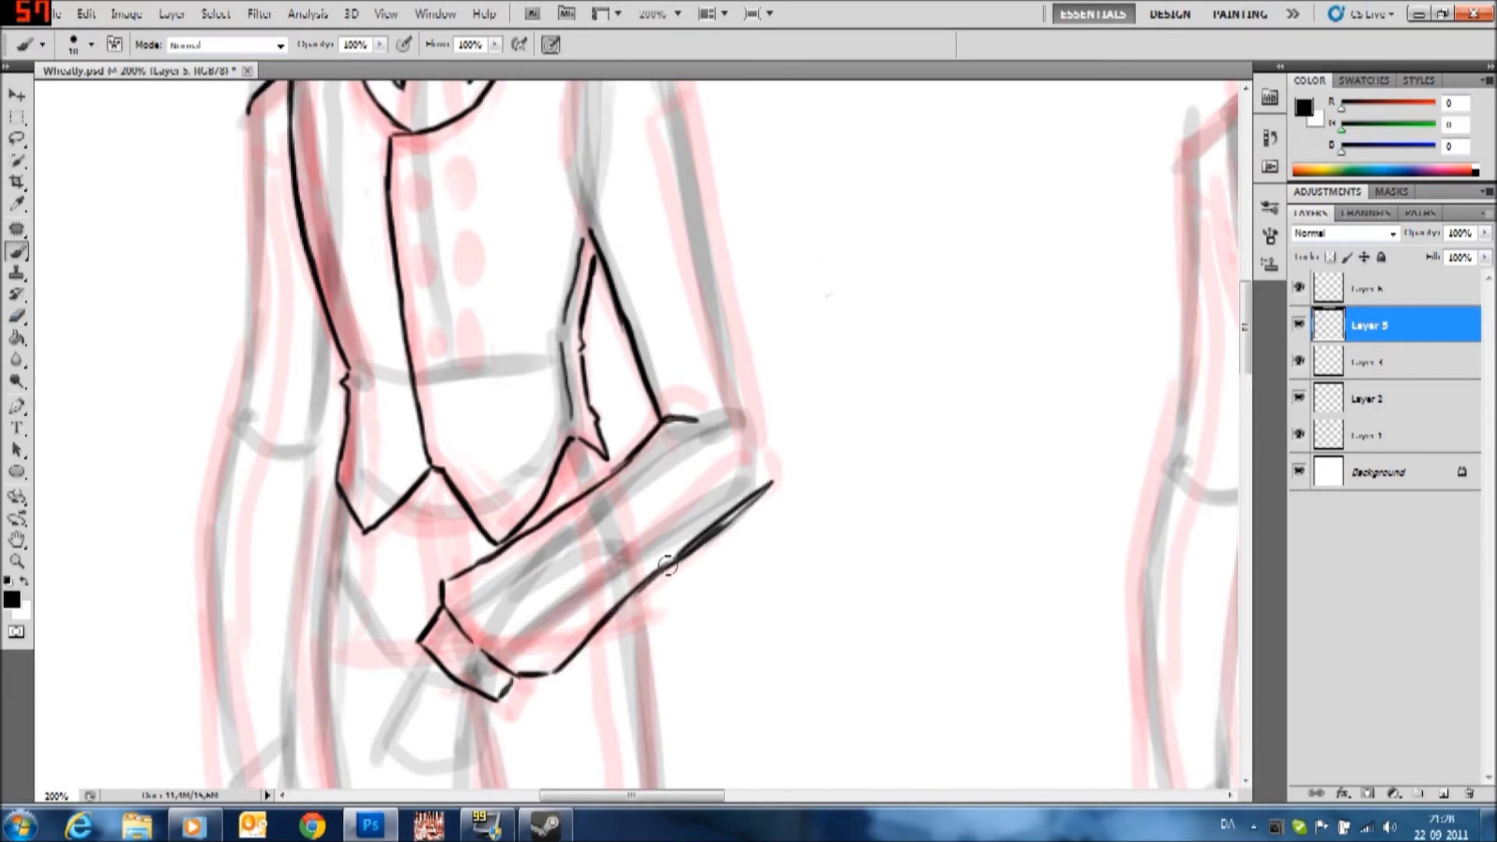
{"action": "scroll", "coordinate": [760, 489], "scroll_direction": "up", "scroll_amount": 3}
{"action": "left_click_drag", "start_coordinate": [770, 622], "coordinate": [670, 176]}
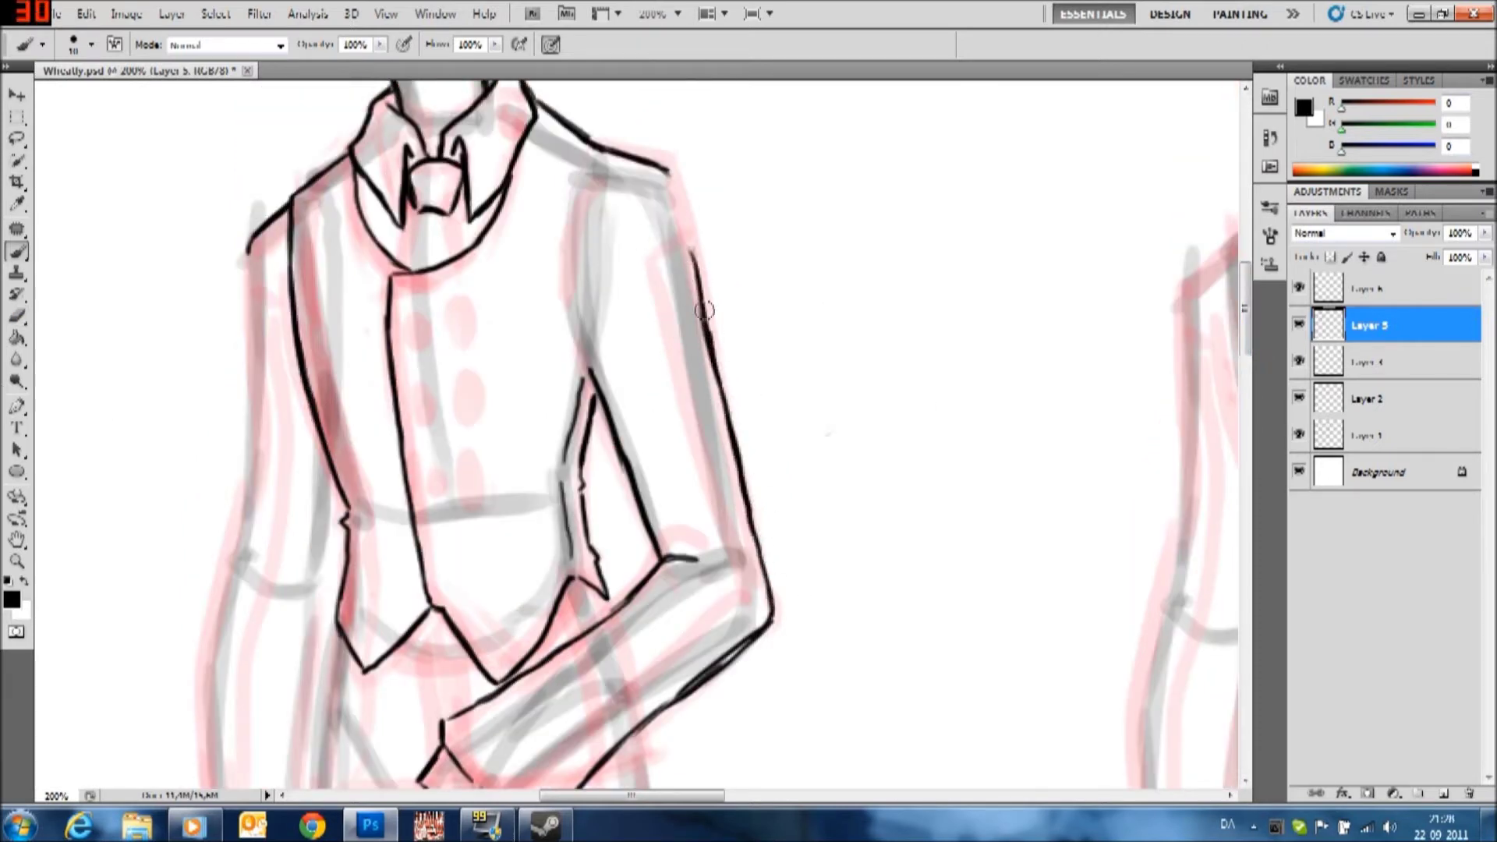
{"action": "left_click", "coordinate": [17, 316]}
{"action": "scroll", "coordinate": [635, 573], "scroll_direction": "down", "scroll_amount": 4}
{"action": "key", "text": "b"}
{"action": "mouse_move", "coordinate": [636, 573]}
{"action": "left_mouse_down"}
{"action": "mouse_move", "coordinate": [767, 456]}
{"action": "mouse_move", "coordinate": [514, 659]}
{"action": "left_mouse_up"}
At 300% zoom, add a short cuff stroke and redraw the upper sleeve line to the cuff corner
{"action": "key", "text": "z"}
{"action": "left_click", "coordinate": [729, 495]}
{"action": "key", "text": "b"}
{"action": "key", "text": "ctrl+alt+z"}
{"action": "key", "text": "ctrl+alt+z"}
{"action": "key", "text": "ctrl+alt+z"}
{"action": "key", "text": "ctrl+alt+z"}
{"action": "mouse_move", "coordinate": [414, 733]}
{"action": "left_mouse_down"}
{"action": "mouse_move", "coordinate": [459, 728]}
{"action": "mouse_move", "coordinate": [797, 427]}
{"action": "left_mouse_up"}
{"action": "key", "text": "e"}
{"action": "key", "text": "b"}
{"action": "left_click_drag", "start_coordinate": [628, 355], "coordinate": [307, 579]}
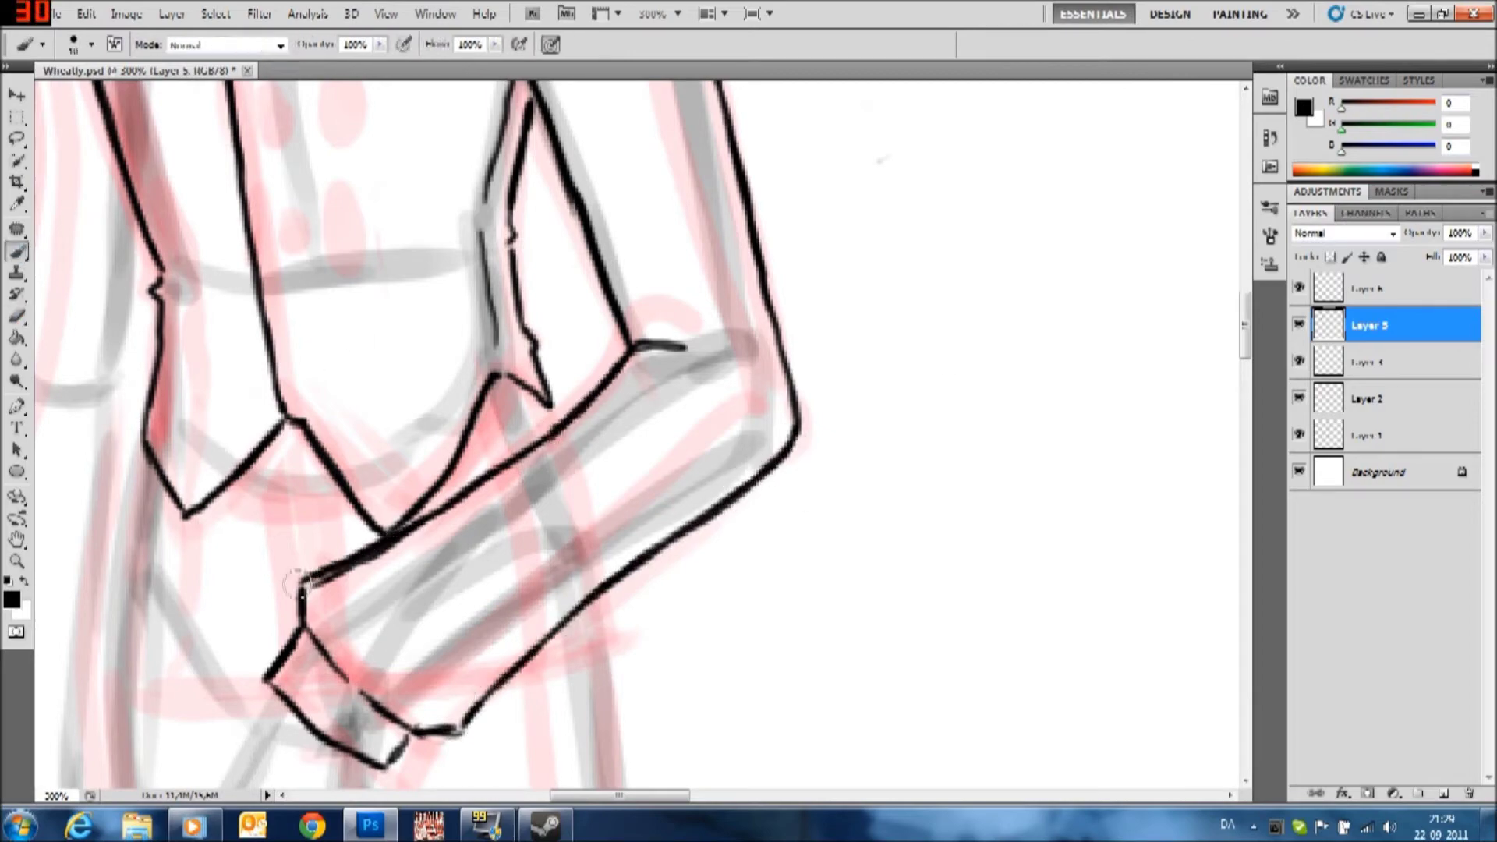
Ink the coat line down from the shoulder and extend the coat front line downward
{"action": "scroll", "coordinate": [1029, 444], "scroll_direction": "up", "scroll_amount": 5}
{"action": "mouse_move", "coordinate": [533, 210]}
{"action": "left_mouse_down"}
{"action": "mouse_move", "coordinate": [479, 431]}
{"action": "mouse_move", "coordinate": [523, 538]}
{"action": "left_mouse_up"}
{"action": "scroll", "coordinate": [523, 538], "scroll_direction": "left", "scroll_amount": 3}
{"action": "left_click_drag", "start_coordinate": [854, 227], "coordinate": [914, 452]}
{"action": "left_click_drag", "start_coordinate": [1246, 284], "coordinate": [1245, 314]}
Undo the heavy shoulder stroke and redraw the shoulder line more thinly
{"action": "left_click", "coordinate": [19, 315]}
{"action": "scroll", "coordinate": [897, 249], "scroll_direction": "up", "scroll_amount": 3}
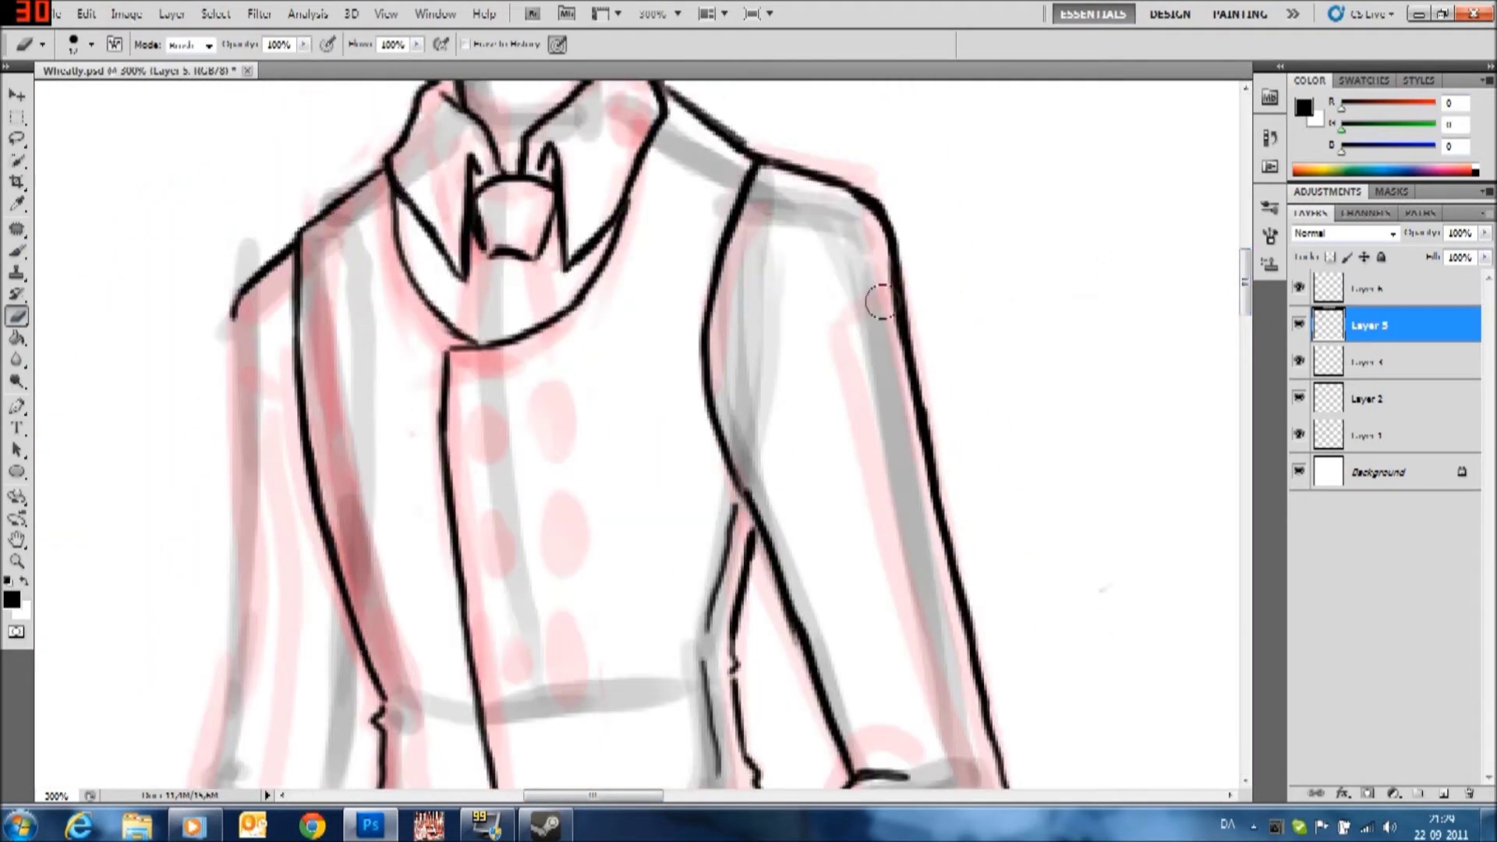
{"action": "key", "text": "b"}
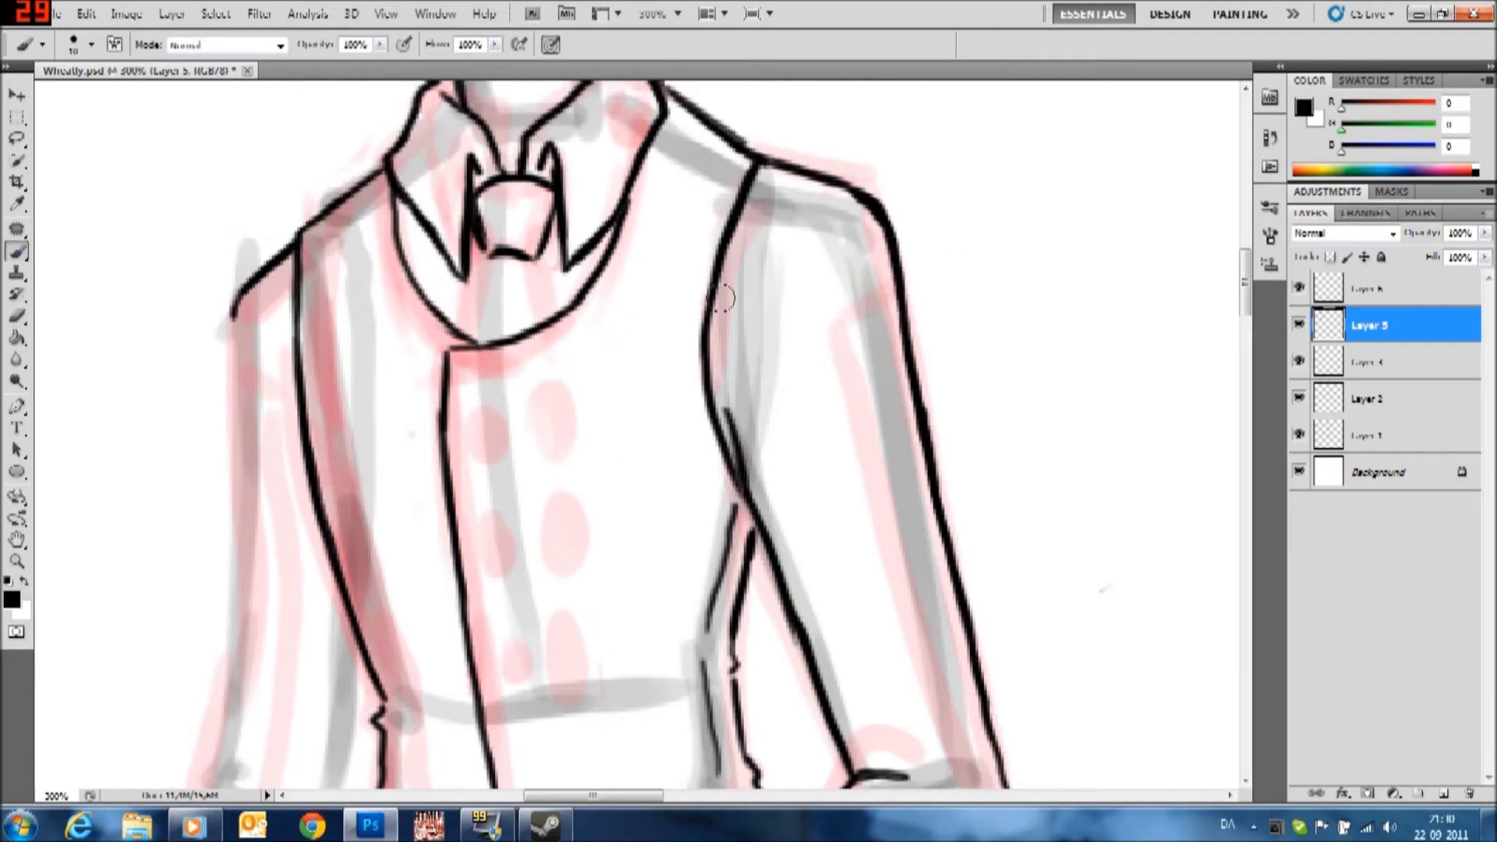
{"action": "key", "text": "ctrl+z"}
{"action": "left_click_drag", "start_coordinate": [745, 144], "coordinate": [783, 164]}
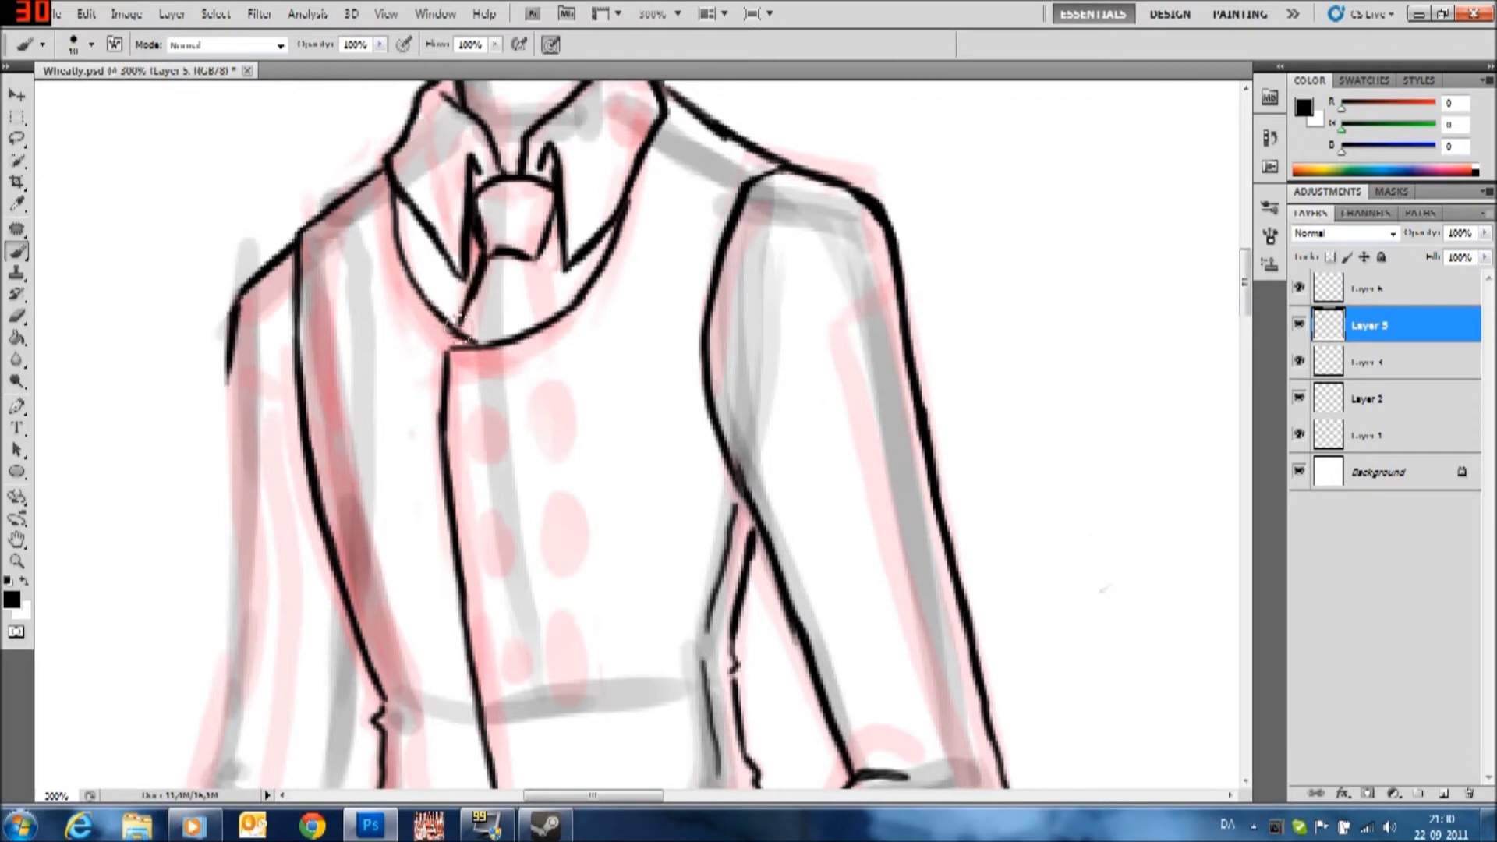
Hand-draw button ovals on the waistcoat, then erase the extra ones
{"action": "scroll", "coordinate": [461, 319], "scroll_direction": "down", "scroll_amount": 3}
{"action": "left_click_drag", "start_coordinate": [490, 209], "coordinate": [568, 235]}
{"action": "mouse_move", "coordinate": [482, 332]}
{"action": "left_mouse_down"}
{"action": "mouse_move", "coordinate": [493, 316]}
{"action": "mouse_move", "coordinate": [560, 371]}
{"action": "left_mouse_up"}
{"action": "key", "text": "ctrl+z"}
{"action": "left_click_drag", "start_coordinate": [555, 312], "coordinate": [563, 368]}
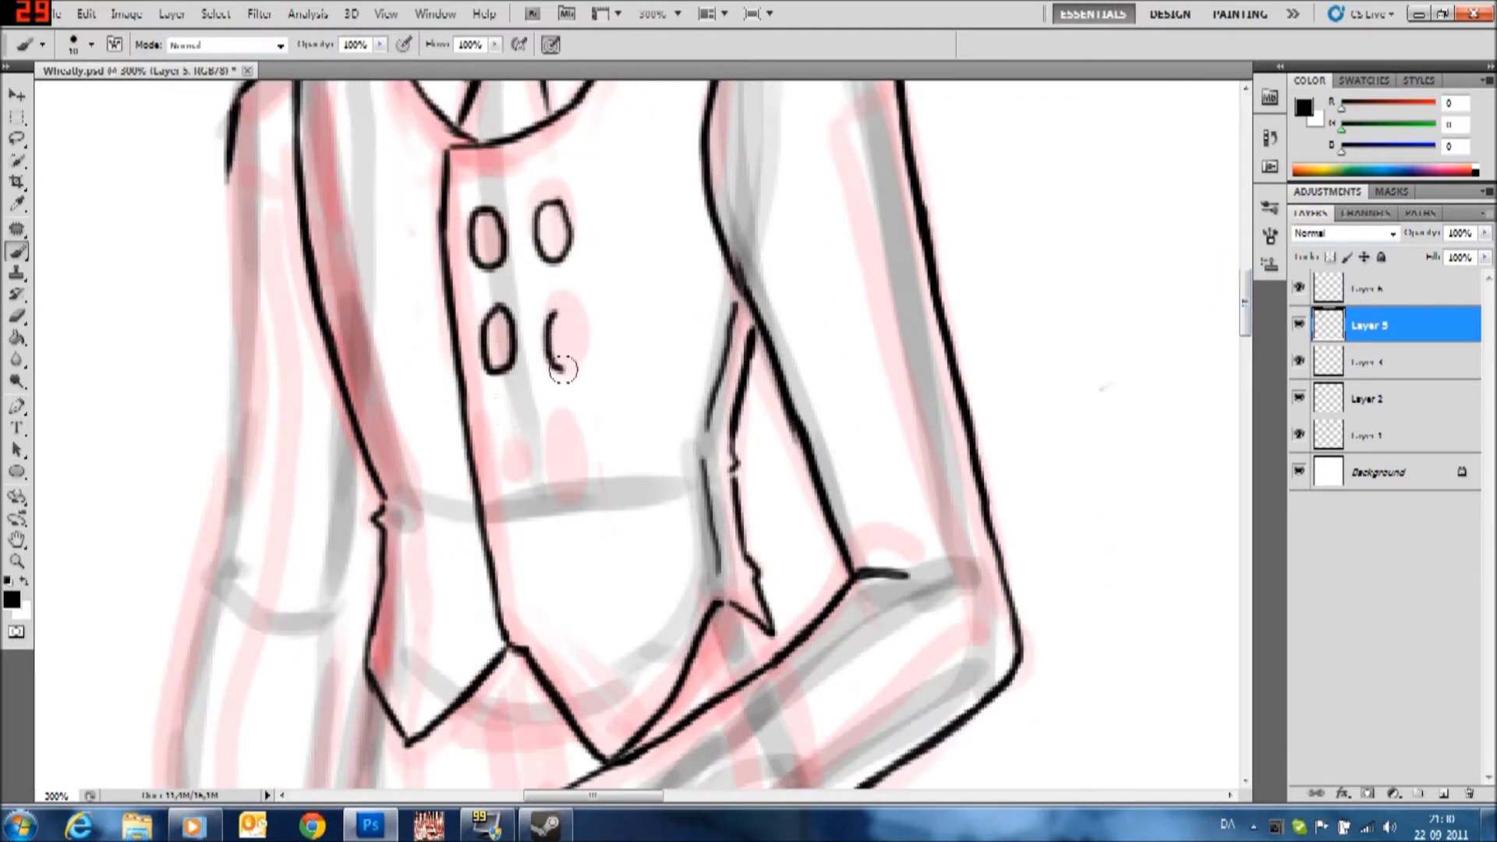
{"action": "left_click_drag", "start_coordinate": [515, 482], "coordinate": [521, 429]}
{"action": "left_click_drag", "start_coordinate": [569, 421], "coordinate": [568, 426]}
{"action": "key", "text": "e"}
{"action": "left_click_drag", "start_coordinate": [491, 328], "coordinate": [554, 478]}
Scale up the lower-left button oval and copy it into a two-by-three grid, then deselect
{"action": "key", "text": "m"}
{"action": "left_click_drag", "start_coordinate": [496, 388], "coordinate": [556, 508]}
{"action": "key", "text": "v"}
{"action": "mouse_move", "coordinate": [496, 425]}
{"action": "left_mouse_down"}
{"action": "mouse_move", "coordinate": [490, 411]}
{"action": "mouse_move", "coordinate": [571, 450]}
{"action": "mouse_move", "coordinate": [559, 341]}
{"action": "mouse_move", "coordinate": [498, 343]}
{"action": "left_mouse_up"}
{"action": "key", "text": "Return"}
{"action": "mouse_move", "coordinate": [497, 343]}
{"action": "left_mouse_down"}
{"action": "mouse_move", "coordinate": [487, 234]}
{"action": "mouse_move", "coordinate": [555, 230]}
{"action": "mouse_move", "coordinate": [448, 284]}
{"action": "mouse_move", "coordinate": [471, 393]}
{"action": "left_mouse_up"}
{"action": "key", "text": "ctrl+d"}
Draw the hand outline below the cuff in black
{"action": "key", "text": "b"}
{"action": "scroll", "coordinate": [499, 390], "scroll_direction": "down", "scroll_amount": 3}
{"action": "scroll", "coordinate": [499, 390], "scroll_direction": "down", "scroll_amount": 6}
{"action": "mouse_move", "coordinate": [585, 287]}
{"action": "left_mouse_down"}
{"action": "mouse_move", "coordinate": [559, 394]}
{"action": "mouse_move", "coordinate": [463, 405]}
{"action": "mouse_move", "coordinate": [421, 433]}
{"action": "mouse_move", "coordinate": [461, 397]}
{"action": "mouse_move", "coordinate": [573, 386]}
{"action": "left_mouse_up"}
{"action": "key", "text": "e"}
{"action": "key", "text": "b"}
Brush the left sleeve outline strokes in black
{"action": "left_click", "coordinate": [17, 316]}
{"action": "key", "text": "b"}
{"action": "left_click_drag", "start_coordinate": [1245, 386], "coordinate": [1246, 289]}
{"action": "mouse_move", "coordinate": [468, 180]}
{"action": "left_mouse_down"}
{"action": "mouse_move", "coordinate": [441, 323]}
{"action": "mouse_move", "coordinate": [452, 411]}
{"action": "mouse_move", "coordinate": [429, 613]}
{"action": "left_mouse_up"}
{"action": "key", "text": "ctrl+z"}
{"action": "left_click_drag", "start_coordinate": [585, 499], "coordinate": [573, 671]}
Redraw the left sleeve outline downward with a hook at its bottom
{"action": "scroll", "coordinate": [234, 273], "scroll_direction": "down", "scroll_amount": 10}
{"action": "scroll", "coordinate": [389, 234], "scroll_direction": "up", "scroll_amount": 2}
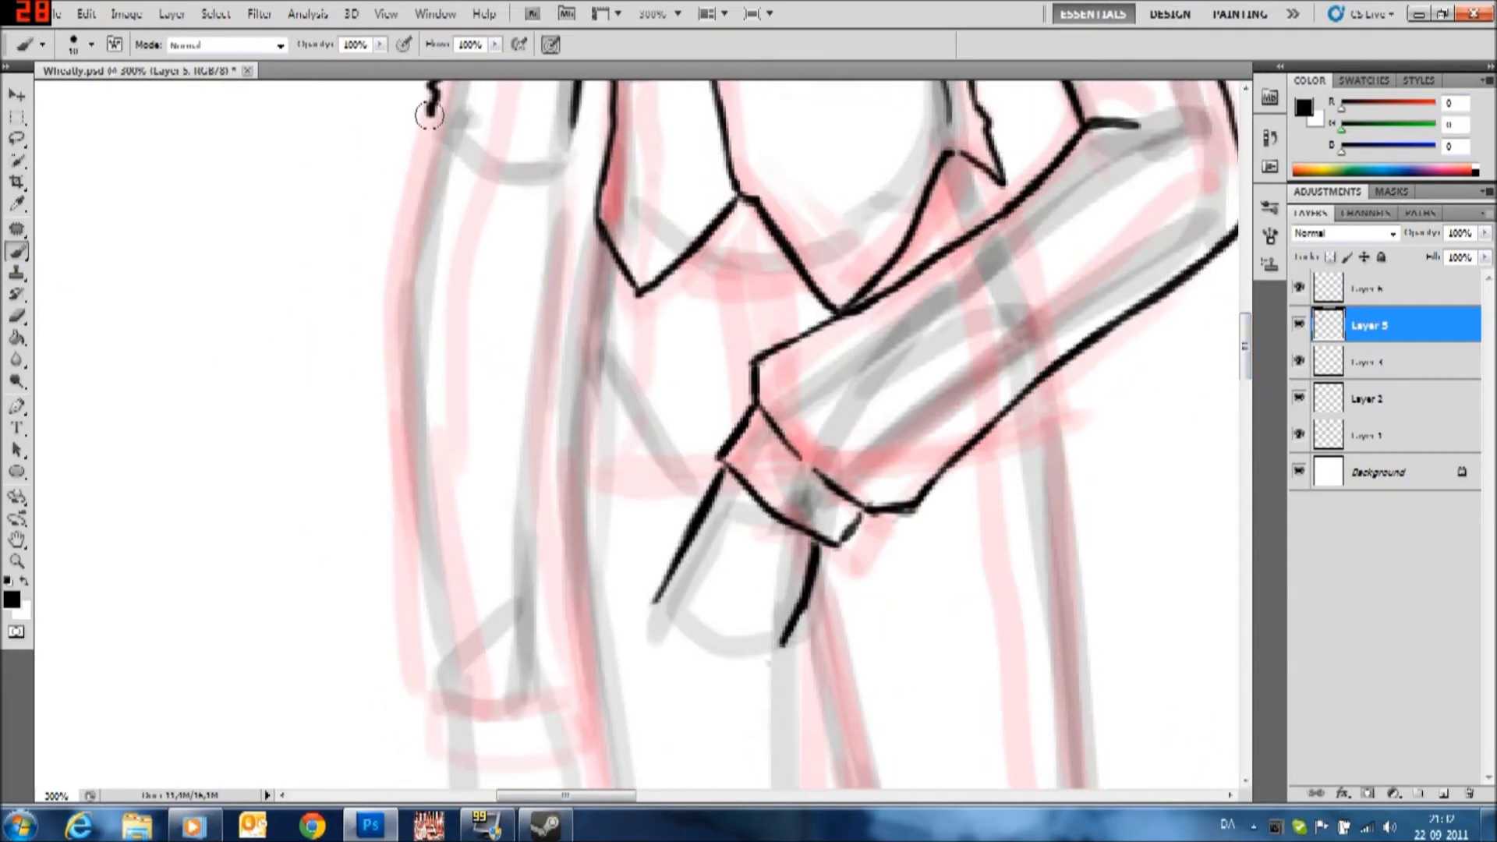
{"action": "key", "text": "ctrl+z"}
{"action": "left_click_drag", "start_coordinate": [433, 117], "coordinate": [398, 296]}
{"action": "left_click_drag", "start_coordinate": [398, 281], "coordinate": [385, 417]}
{"action": "key", "text": "ctrl+z"}
{"action": "left_click_drag", "start_coordinate": [400, 265], "coordinate": [380, 672]}
Trace long vertical outline strokes down the trouser legs and a horizontal line across them
{"action": "left_click_drag", "start_coordinate": [573, 173], "coordinate": [601, 421]}
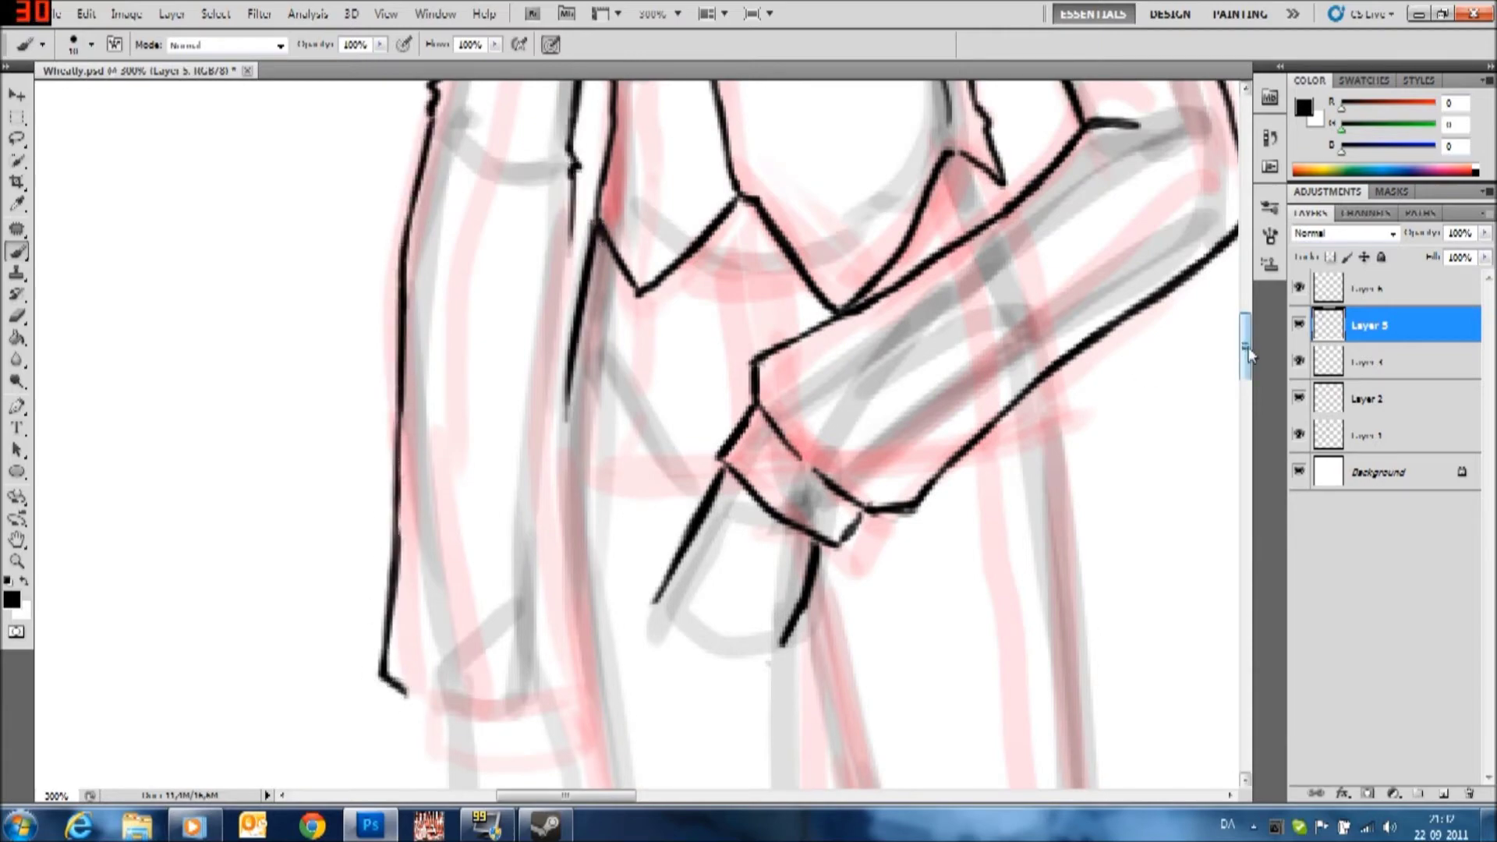
{"action": "scroll", "coordinate": [701, 390], "scroll_direction": "down", "scroll_amount": 4}
{"action": "mouse_move", "coordinate": [581, 195]}
{"action": "left_mouse_down"}
{"action": "mouse_move", "coordinate": [570, 432]}
{"action": "mouse_move", "coordinate": [620, 667]}
{"action": "left_mouse_up"}
{"action": "mouse_move", "coordinate": [399, 505]}
{"action": "left_mouse_down"}
{"action": "mouse_move", "coordinate": [597, 549]}
{"action": "mouse_move", "coordinate": [588, 507]}
{"action": "left_mouse_up"}
{"action": "scroll", "coordinate": [593, 506], "scroll_direction": "up", "scroll_amount": 5}
{"action": "left_click_drag", "start_coordinate": [581, 292], "coordinate": [555, 436]}
Add more trouser-leg outline strokes, replacing a short stroke at the cuff edge
{"action": "scroll", "coordinate": [724, 652], "scroll_direction": "right", "scroll_amount": 5}
{"action": "scroll", "coordinate": [723, 652], "scroll_direction": "down", "scroll_amount": 10}
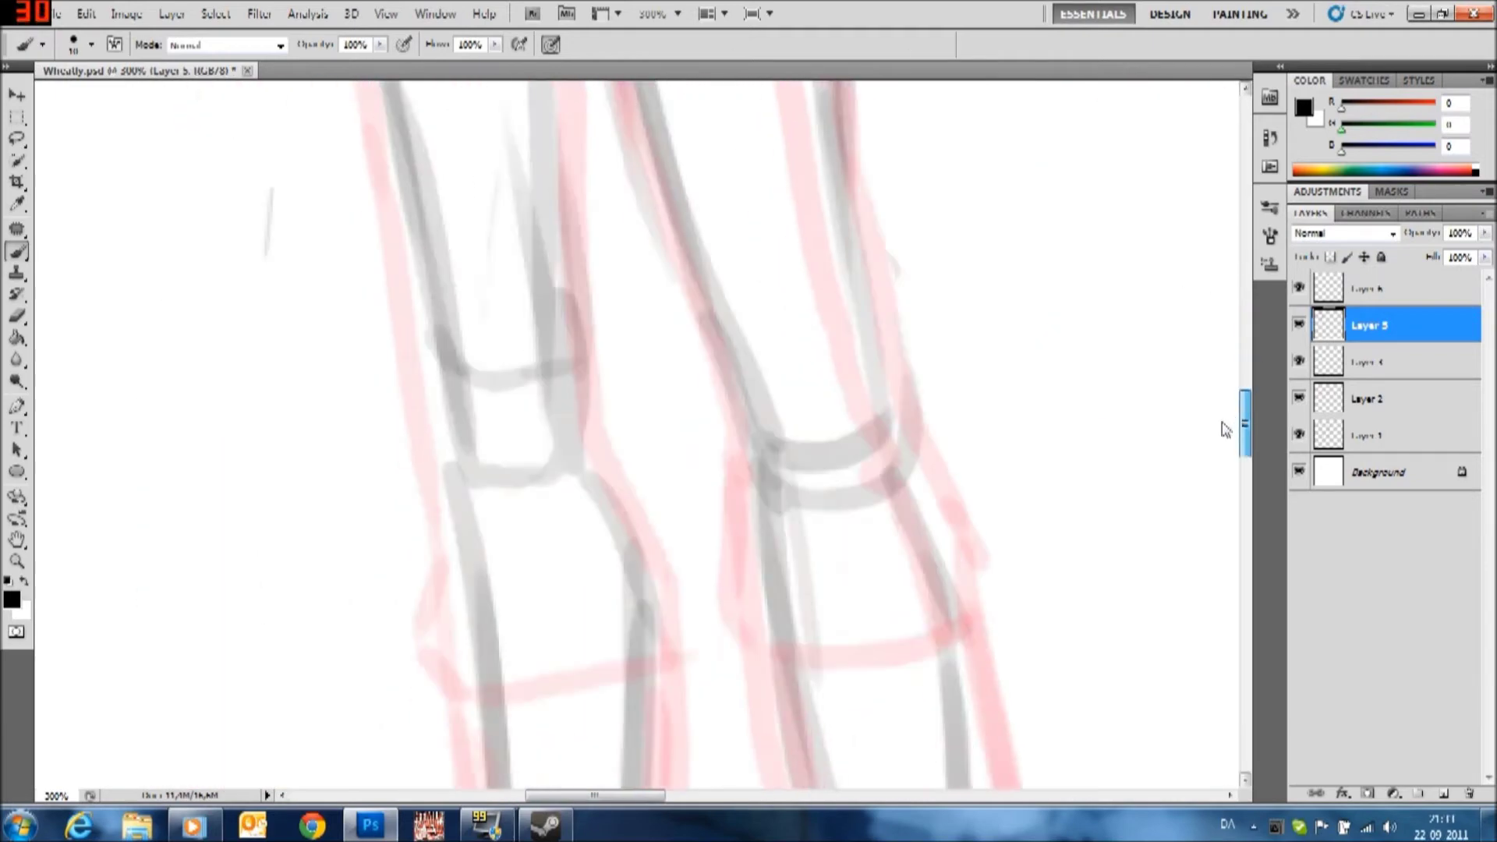
{"action": "scroll", "coordinate": [354, 227], "scroll_direction": "up", "scroll_amount": 3}
{"action": "left_click_drag", "start_coordinate": [347, 141], "coordinate": [362, 257]}
{"action": "key", "text": "ctrl+z"}
{"action": "left_click_drag", "start_coordinate": [351, 148], "coordinate": [388, 499]}
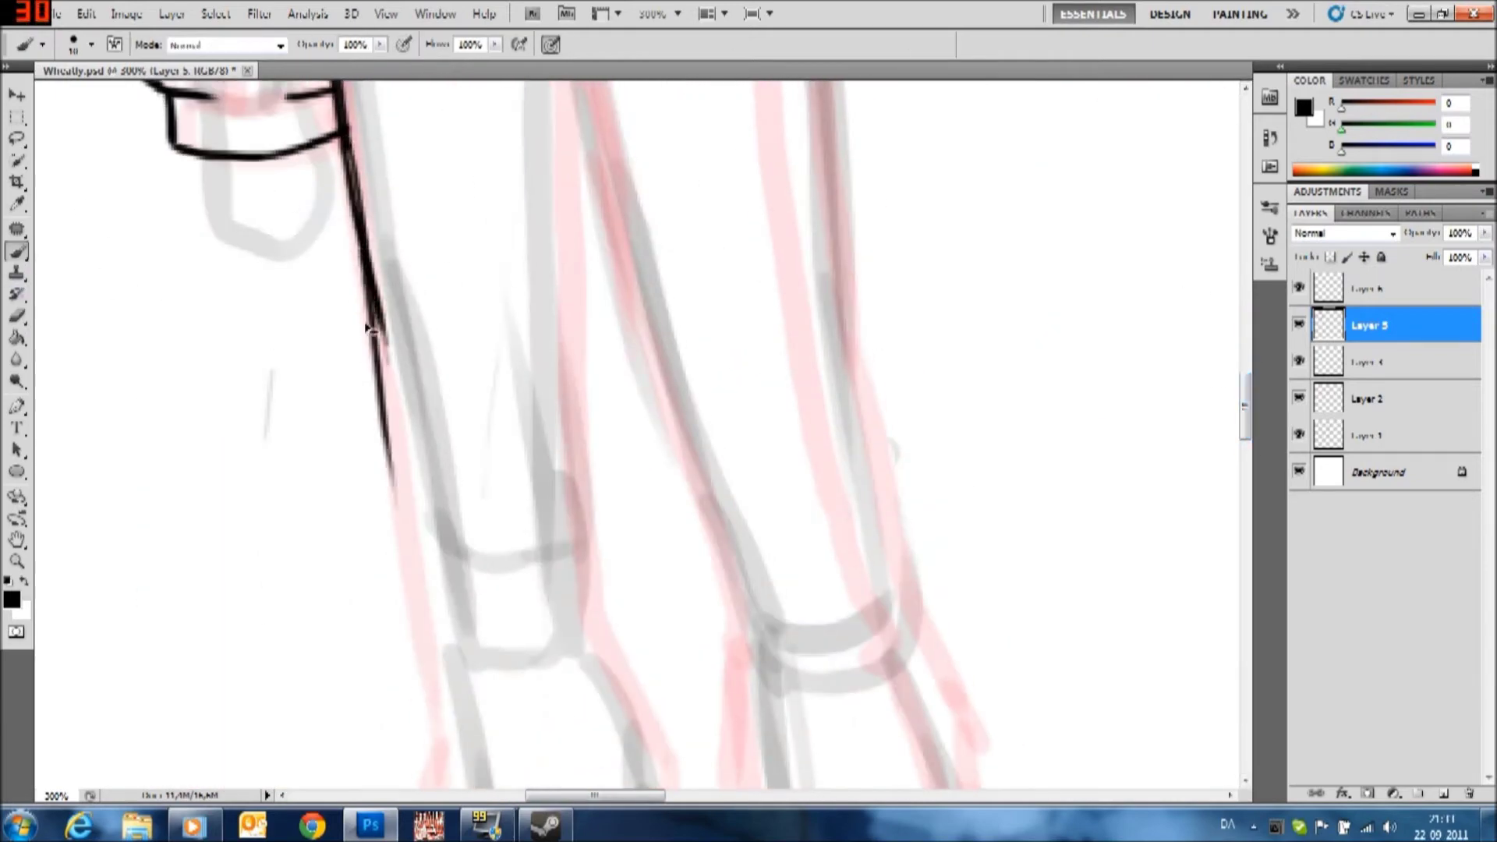
{"action": "scroll", "coordinate": [644, 354], "scroll_direction": "up", "scroll_amount": 3}
{"action": "left_click_drag", "start_coordinate": [573, 250], "coordinate": [581, 381]}
{"action": "scroll", "coordinate": [1126, 301], "scroll_direction": "up", "scroll_amount": 2}
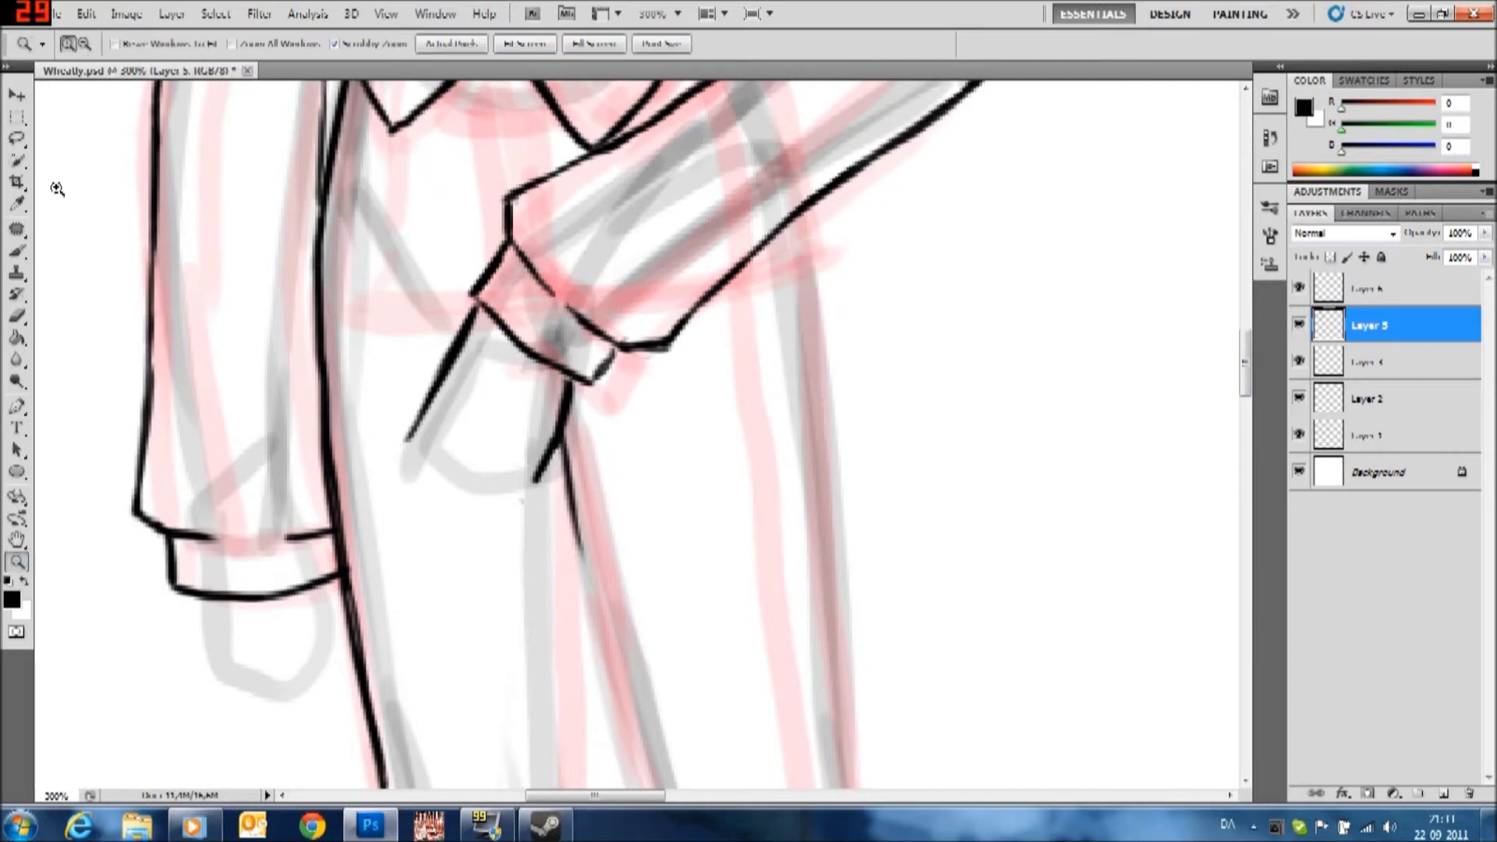
At 200% zoom, ink the leg line up from the knee
{"action": "key", "text": "ctrl+minus"}
{"action": "scroll", "coordinate": [343, 259], "scroll_direction": "down", "scroll_amount": 1}
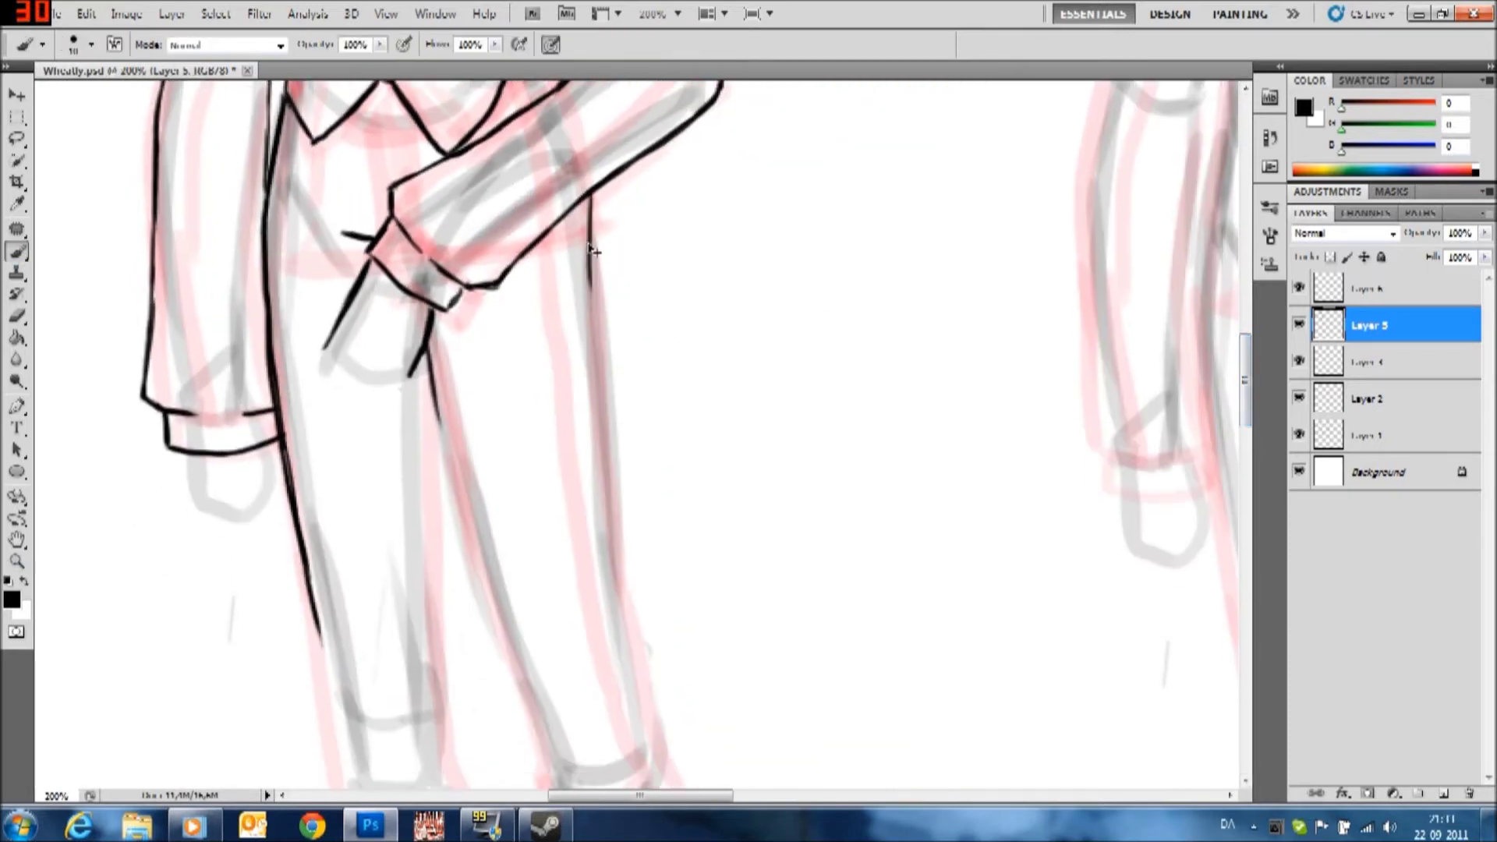
{"action": "scroll", "coordinate": [555, 647], "scroll_direction": "down", "scroll_amount": 7}
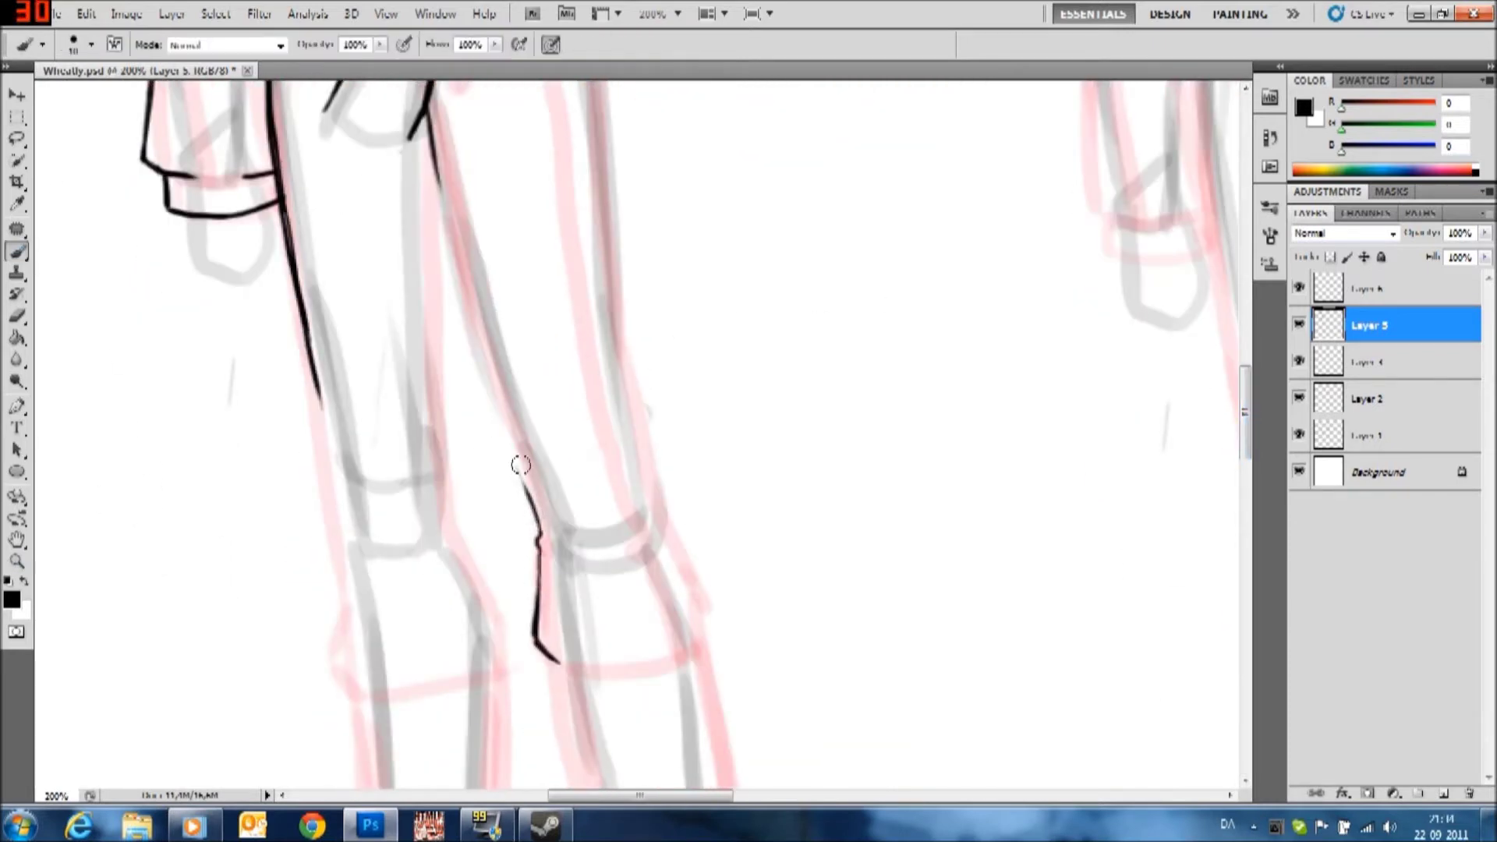
{"action": "left_click_drag", "start_coordinate": [539, 532], "coordinate": [448, 237]}
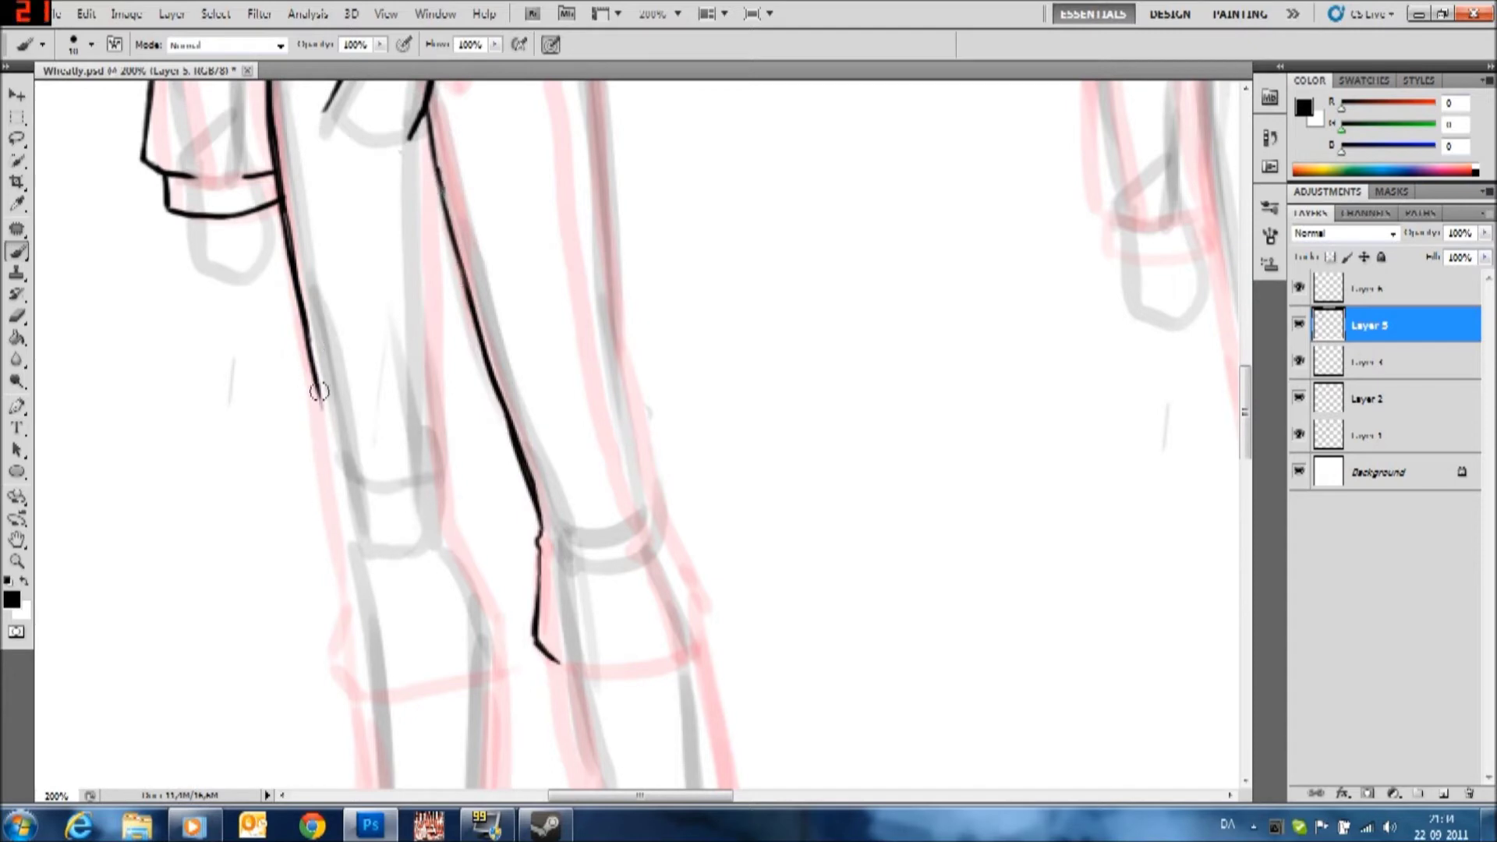
{"action": "left_click_drag", "start_coordinate": [331, 492], "coordinate": [337, 671]}
{"action": "key", "text": "ctrl+z"}
{"action": "key", "text": "e"}
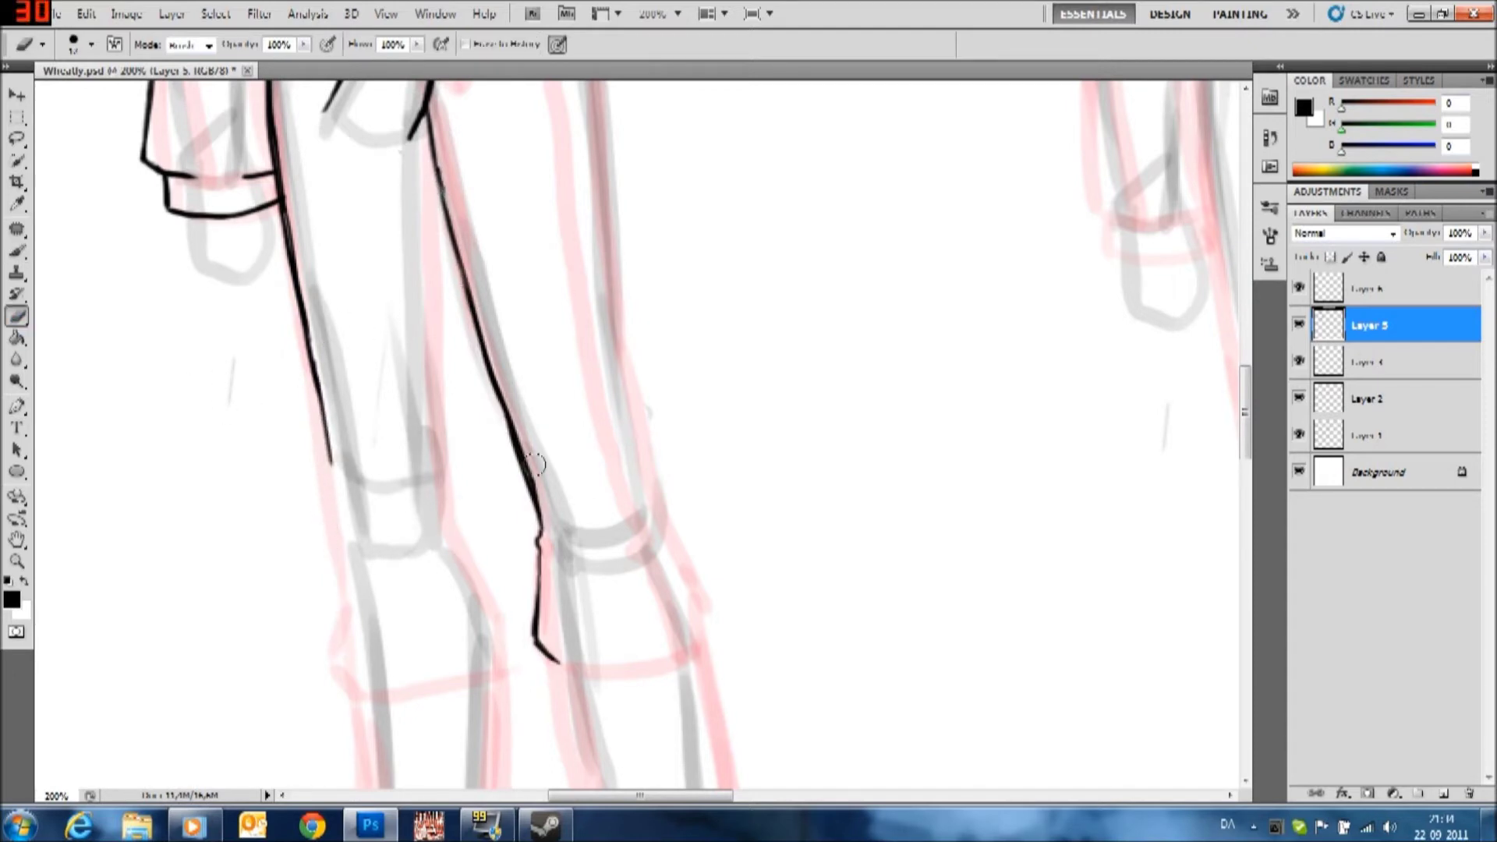
{"action": "key", "text": "b"}
Ink, thicken and extend the right-leg line down to the knee
{"action": "scroll", "coordinate": [702, 750], "scroll_direction": "up", "scroll_amount": 3}
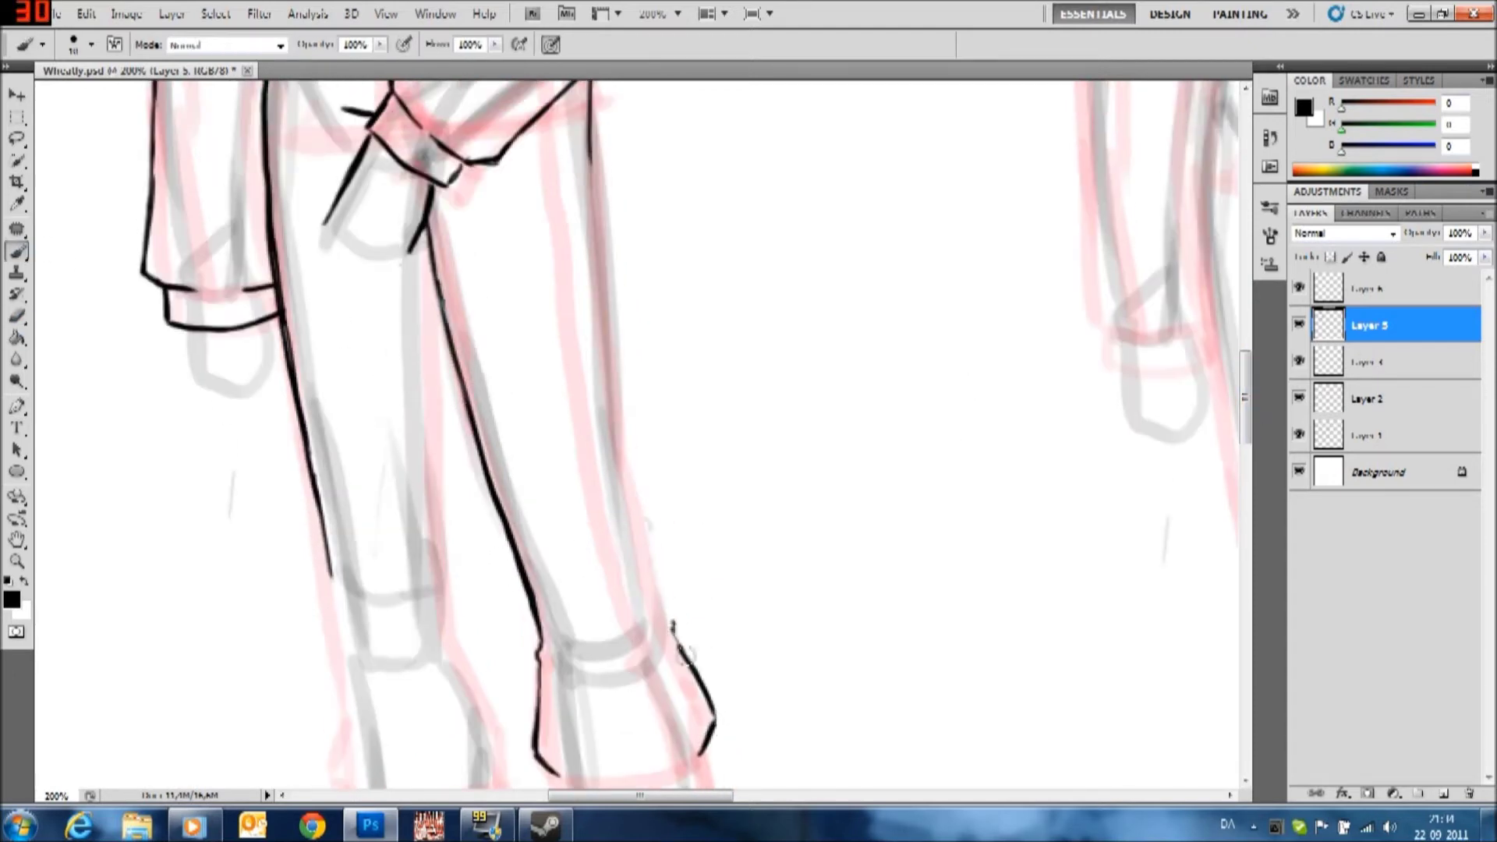
{"action": "key", "text": "ctrl+z"}
{"action": "scroll", "coordinate": [692, 401], "scroll_direction": "down", "scroll_amount": 7}
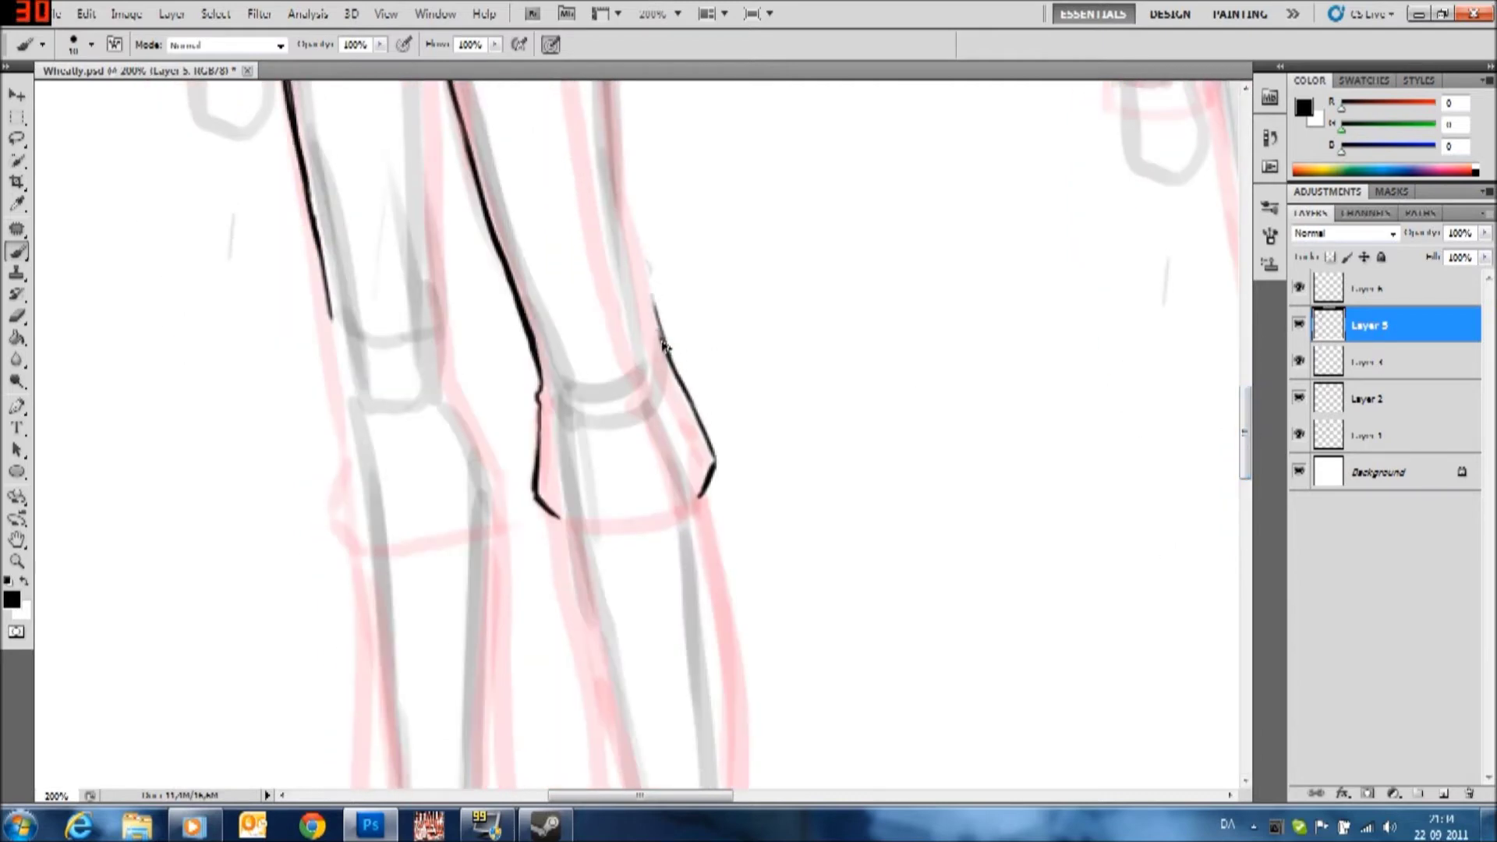
{"action": "left_click_drag", "start_coordinate": [676, 361], "coordinate": [640, 222]}
{"action": "scroll", "coordinate": [624, 226], "scroll_direction": "up", "scroll_amount": 9}
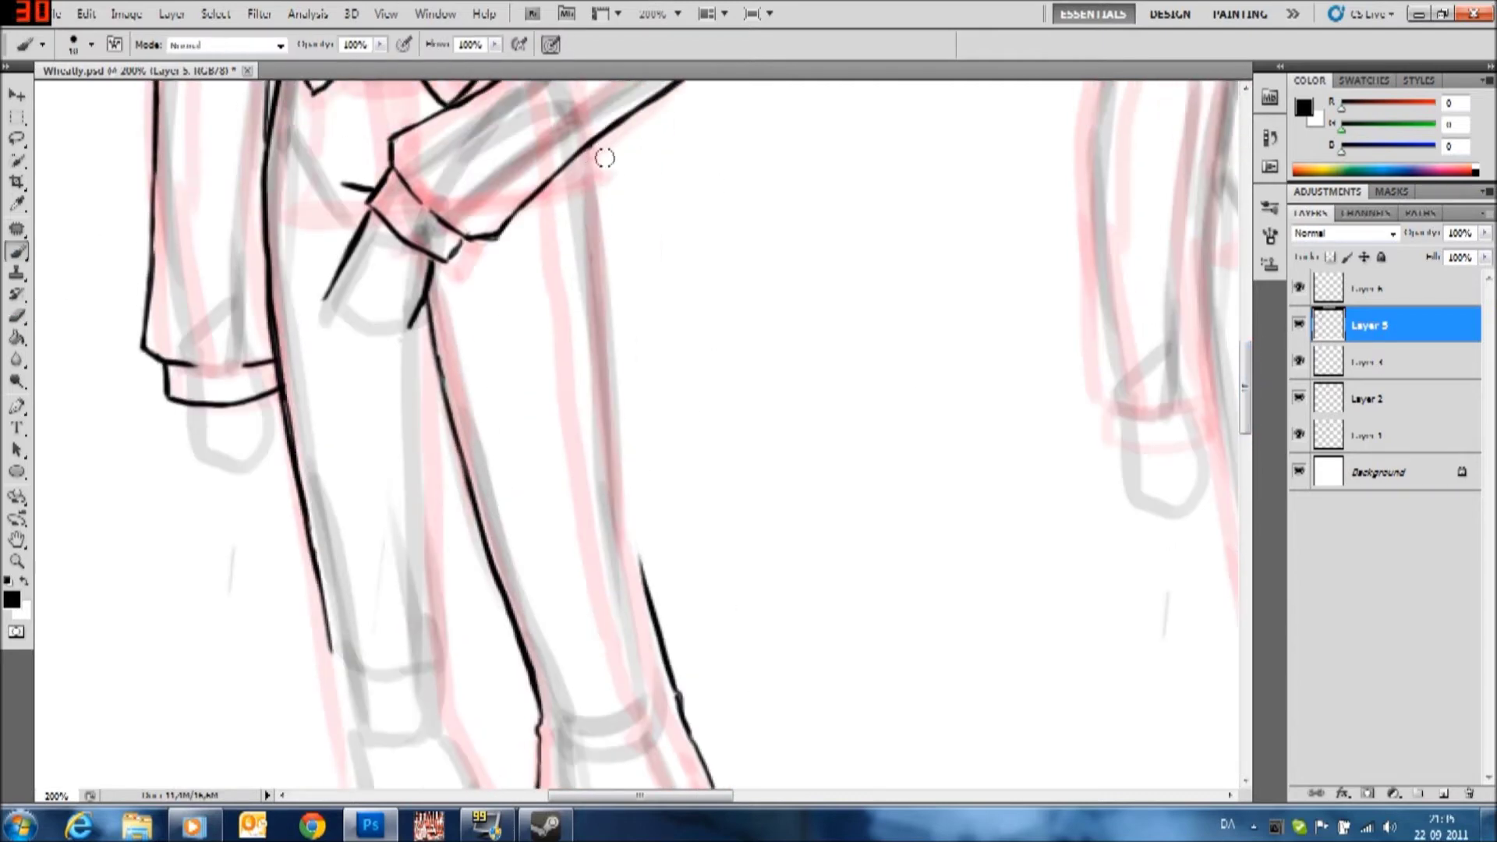
{"action": "left_click_drag", "start_coordinate": [647, 577], "coordinate": [612, 343]}
{"action": "left_click_drag", "start_coordinate": [616, 421], "coordinate": [600, 195]}
{"action": "left_click_drag", "start_coordinate": [605, 327], "coordinate": [597, 144]}
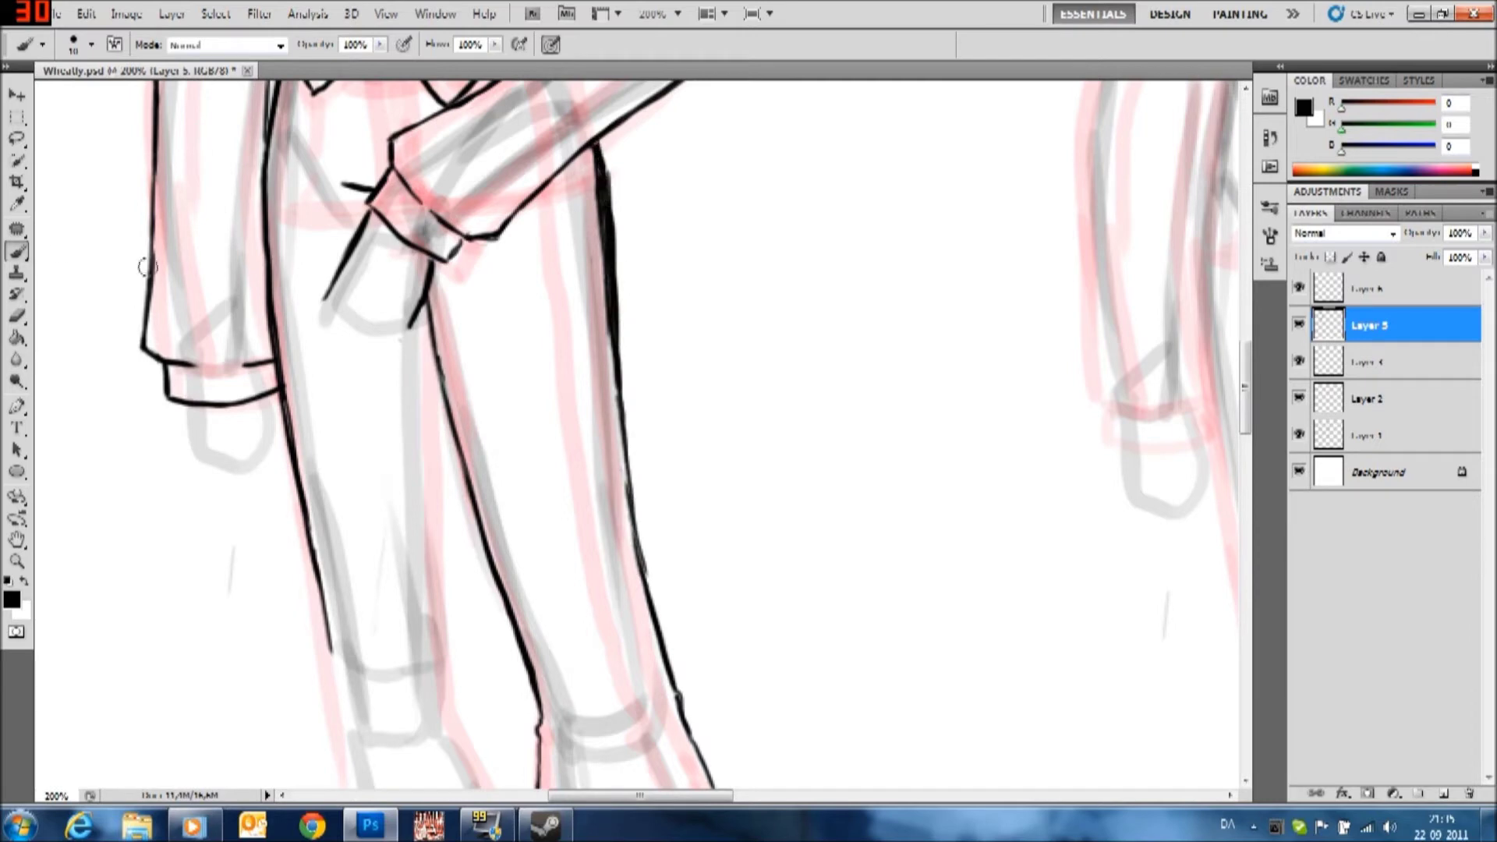
Adjust the right-leg line's thickness, then erase it
{"action": "key", "text": "e"}
{"action": "left_click_drag", "start_coordinate": [590, 251], "coordinate": [596, 151]}
{"action": "key", "text": "b"}
{"action": "left_click_drag", "start_coordinate": [618, 343], "coordinate": [606, 236]}
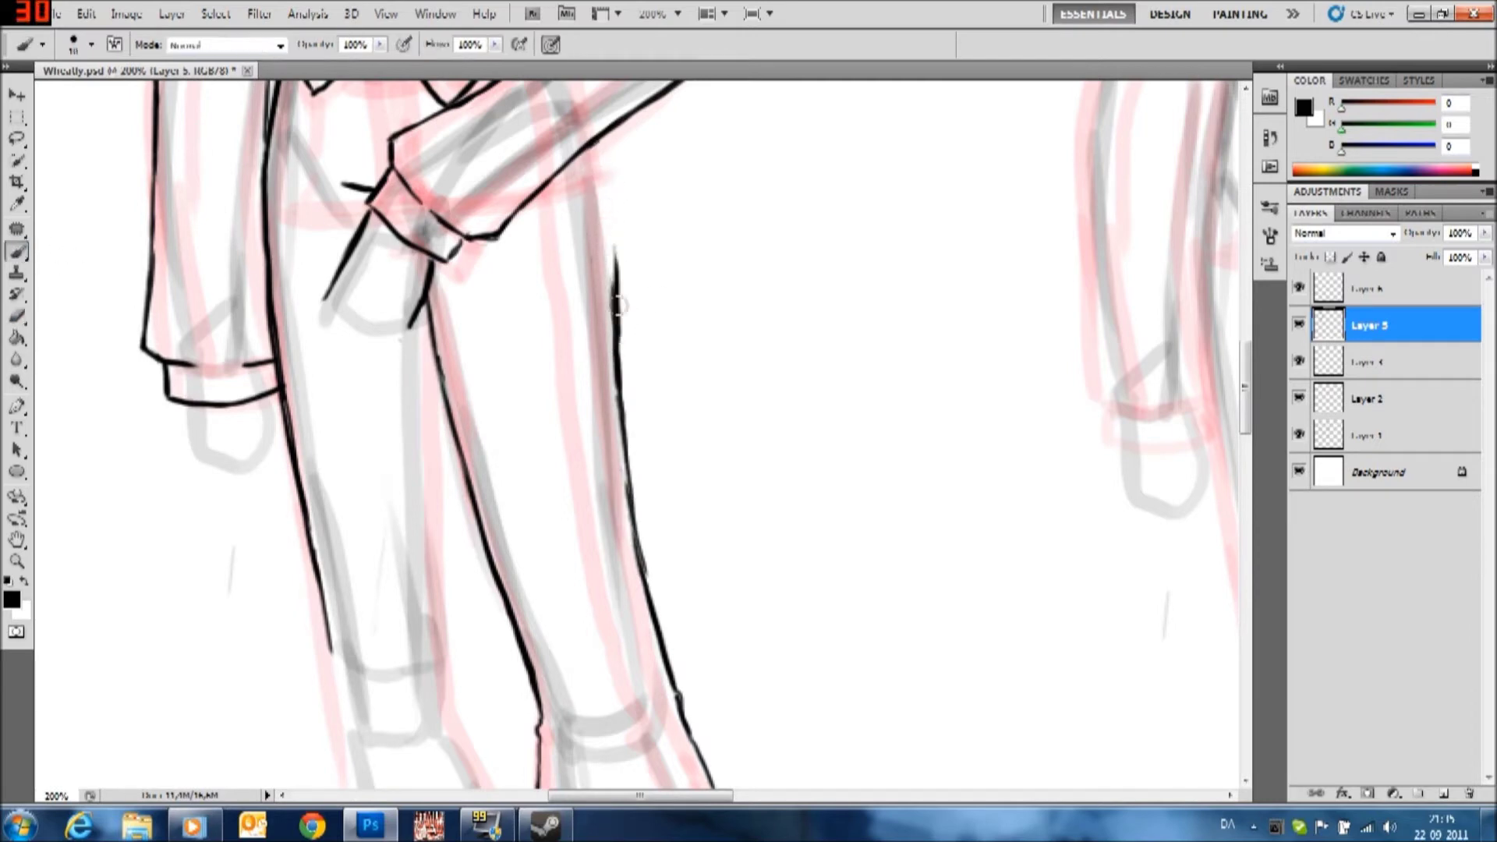
{"action": "left_click_drag", "start_coordinate": [604, 156], "coordinate": [613, 305]}
{"action": "key", "text": "e"}
{"action": "left_click_drag", "start_coordinate": [647, 593], "coordinate": [604, 133]}
Redraw the right-leg line as one long stroke toward the hem
{"action": "key", "text": "b"}
{"action": "key", "text": "e"}
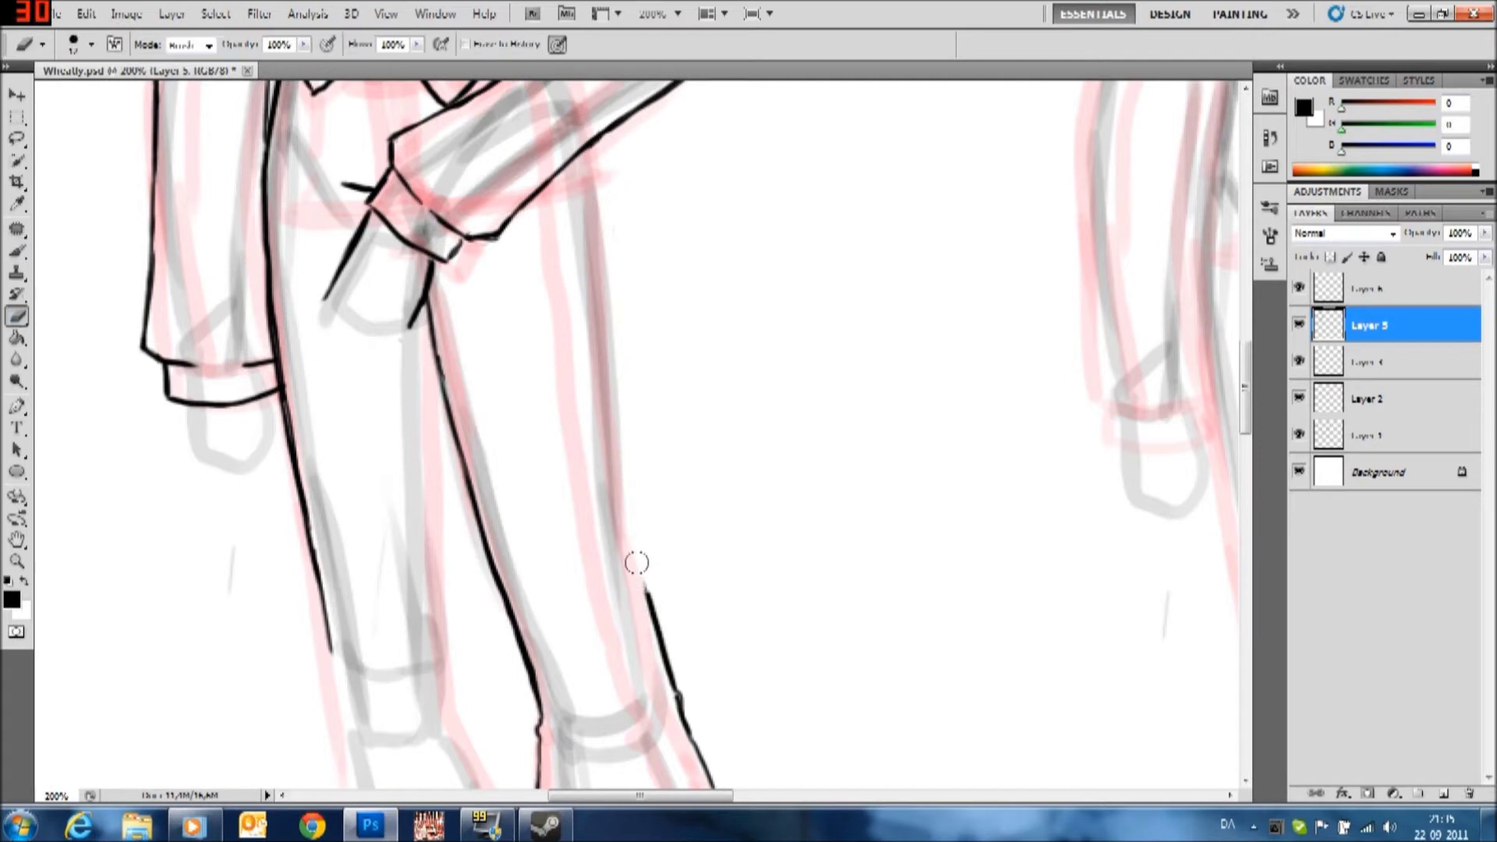
{"action": "scroll", "coordinate": [631, 578], "scroll_direction": "down", "scroll_amount": 3}
{"action": "left_click_drag", "start_coordinate": [705, 698], "coordinate": [651, 460]}
{"action": "key", "text": "b"}
{"action": "scroll", "coordinate": [623, 468], "scroll_direction": "up", "scroll_amount": 3}
{"action": "left_click_drag", "start_coordinate": [596, 153], "coordinate": [607, 280]}
{"action": "key", "text": "ctrl+z"}
{"action": "left_click_drag", "start_coordinate": [632, 546], "coordinate": [608, 425]}
{"action": "key", "text": "ctrl+z"}
{"action": "left_click_drag", "start_coordinate": [592, 152], "coordinate": [651, 679]}
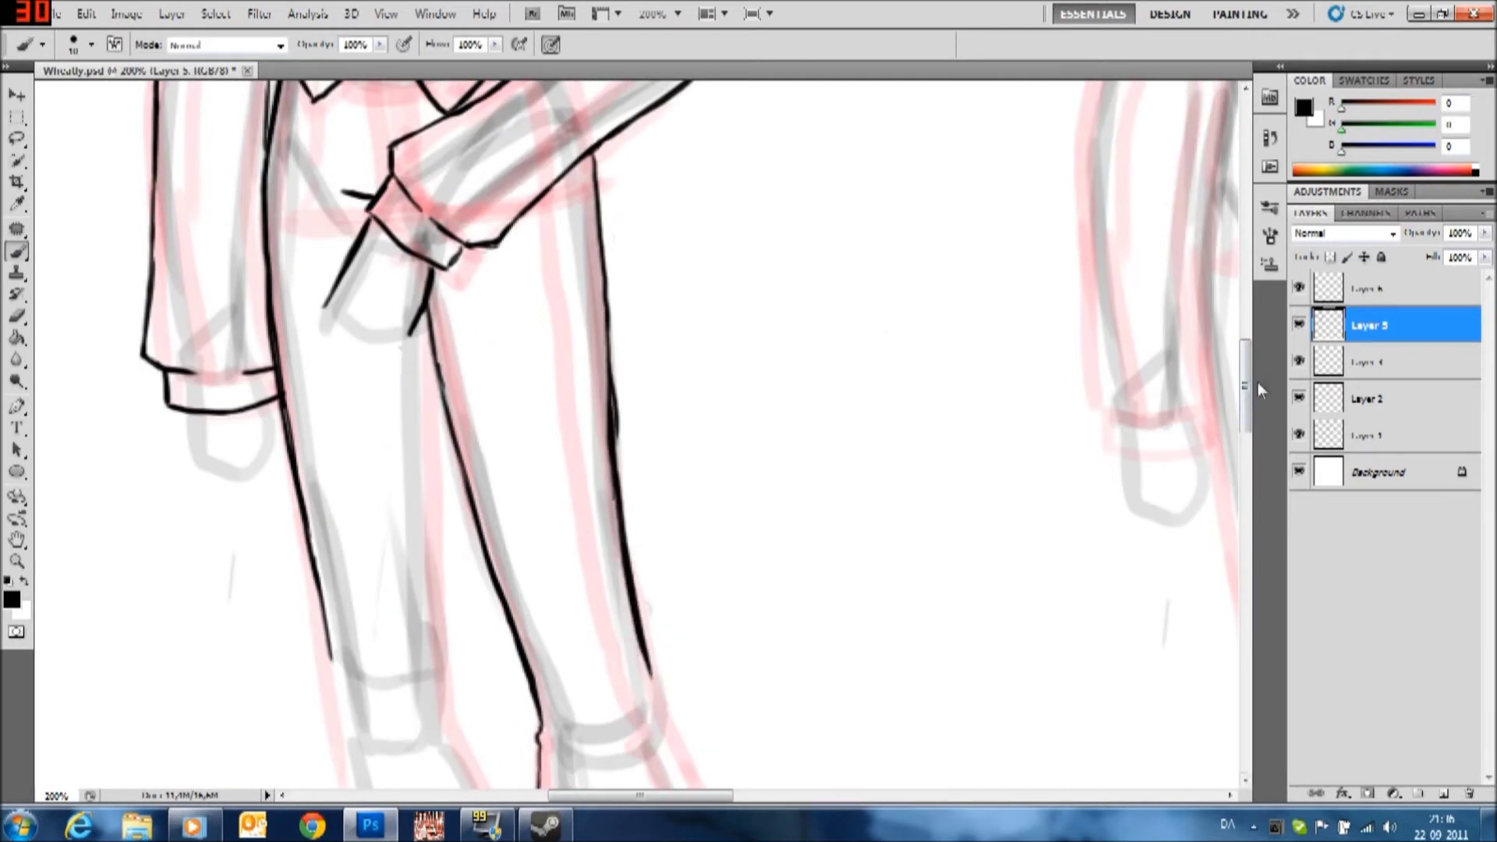
Clean up the right leg and fill the gap in its outer line
{"action": "scroll", "coordinate": [679, 483], "scroll_direction": "down", "scroll_amount": 3}
{"action": "left_click_drag", "start_coordinate": [651, 445], "coordinate": [708, 552]}
{"action": "scroll", "coordinate": [652, 311], "scroll_direction": "down", "scroll_amount": 5}
{"action": "mouse_move", "coordinate": [551, 191]}
{"action": "left_mouse_down"}
{"action": "mouse_move", "coordinate": [651, 200]}
{"action": "mouse_move", "coordinate": [711, 160]}
{"action": "left_mouse_up"}
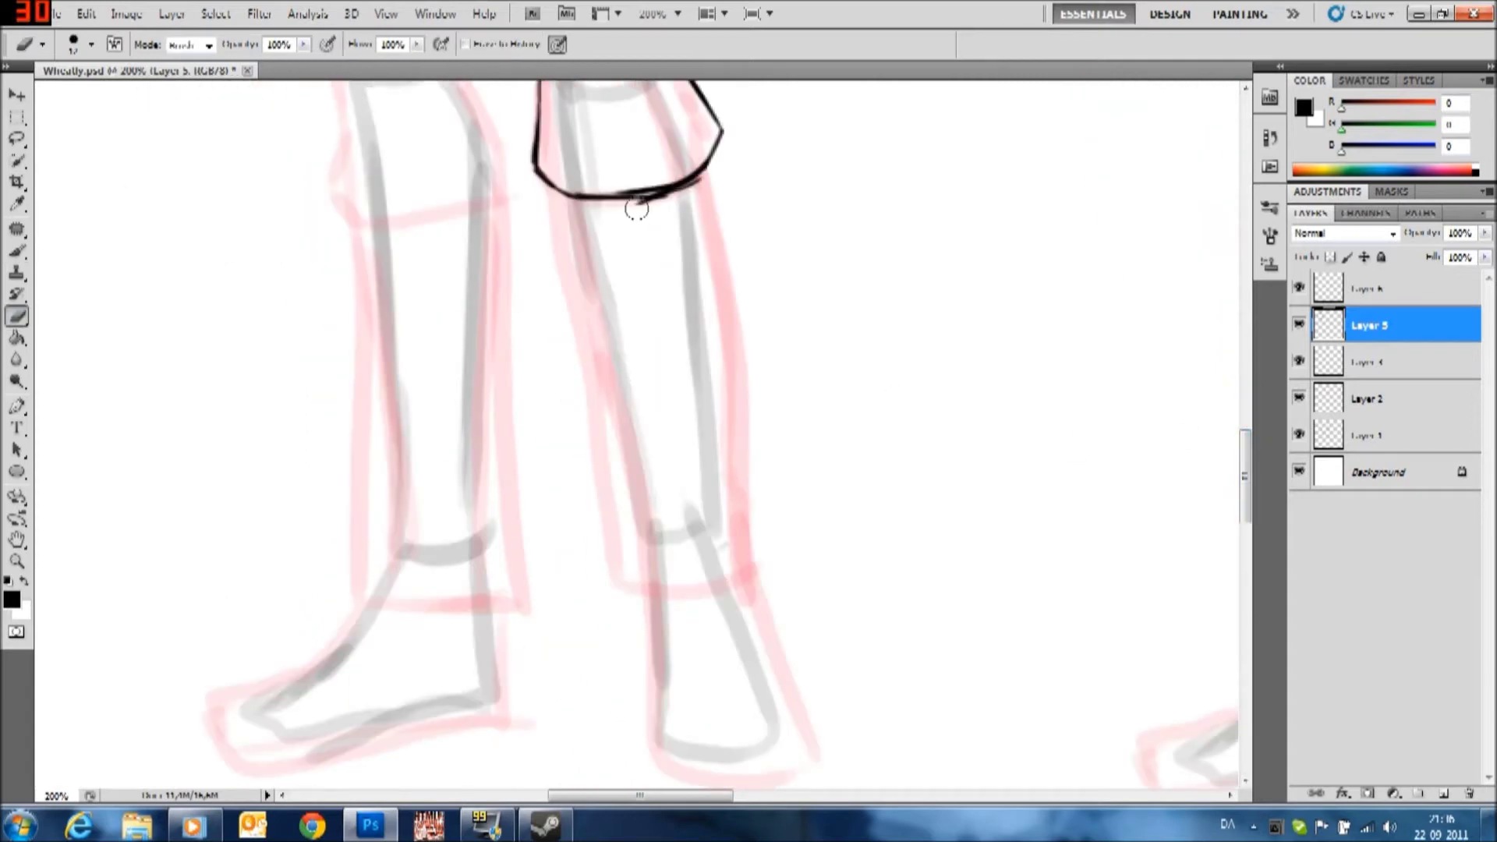
{"action": "scroll", "coordinate": [621, 259], "scroll_direction": "down", "scroll_amount": 5}
{"action": "key", "text": "e"}
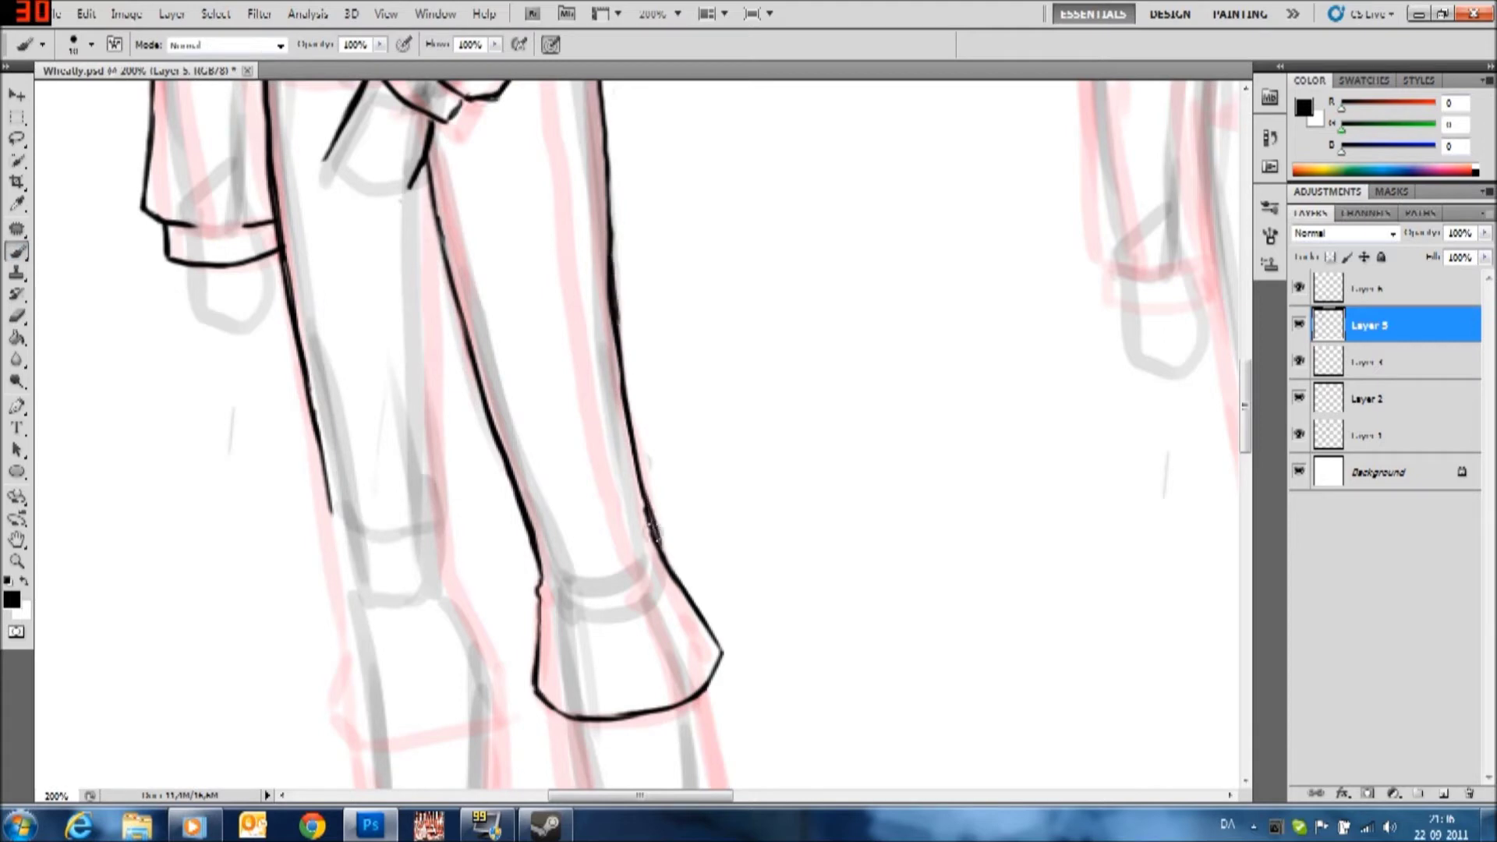
{"action": "key", "text": "b"}
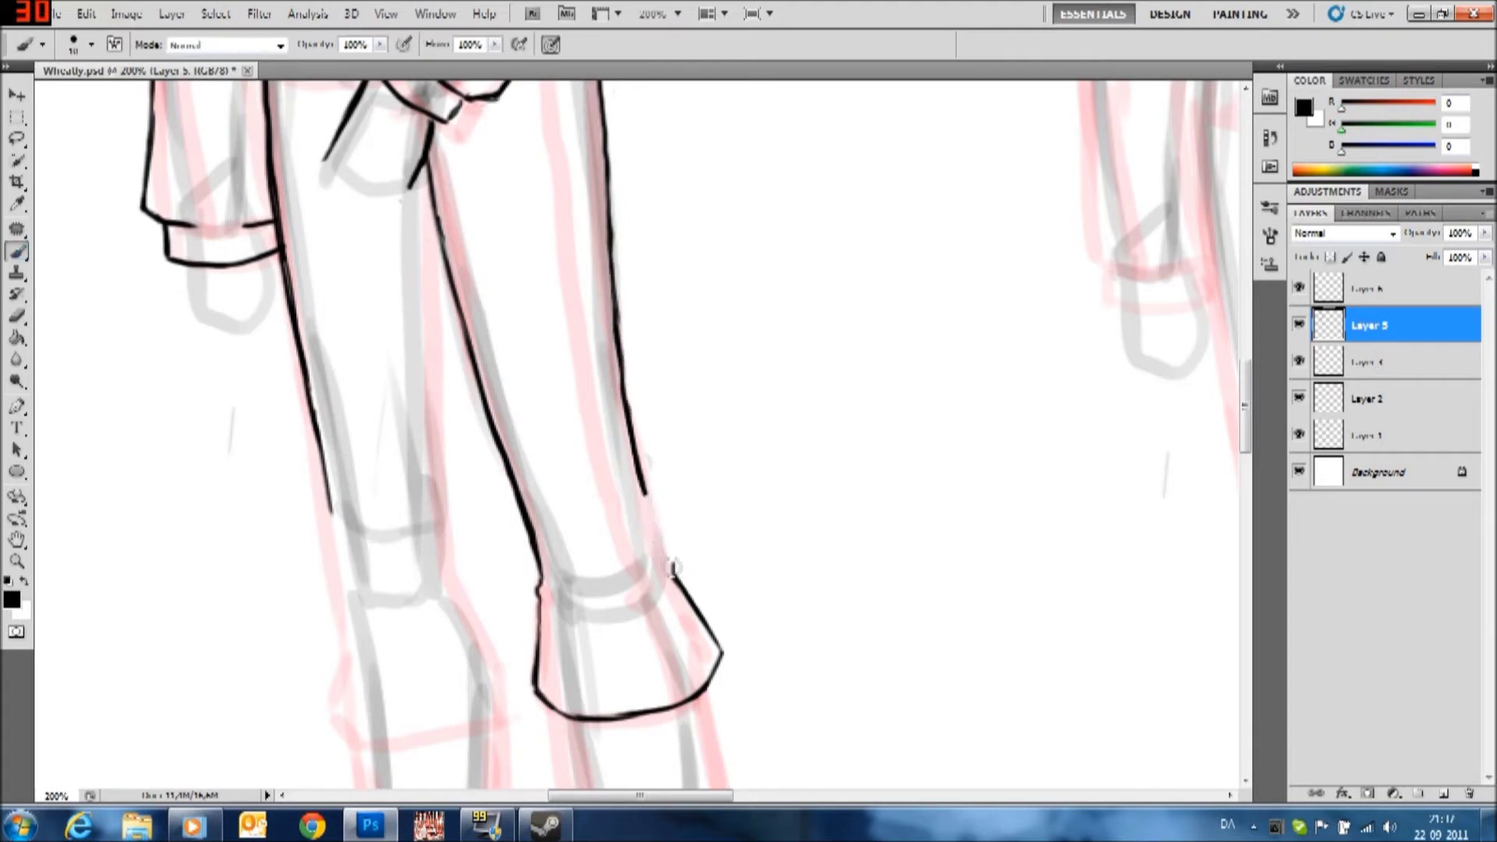
{"action": "left_click_drag", "start_coordinate": [666, 547], "coordinate": [635, 458]}
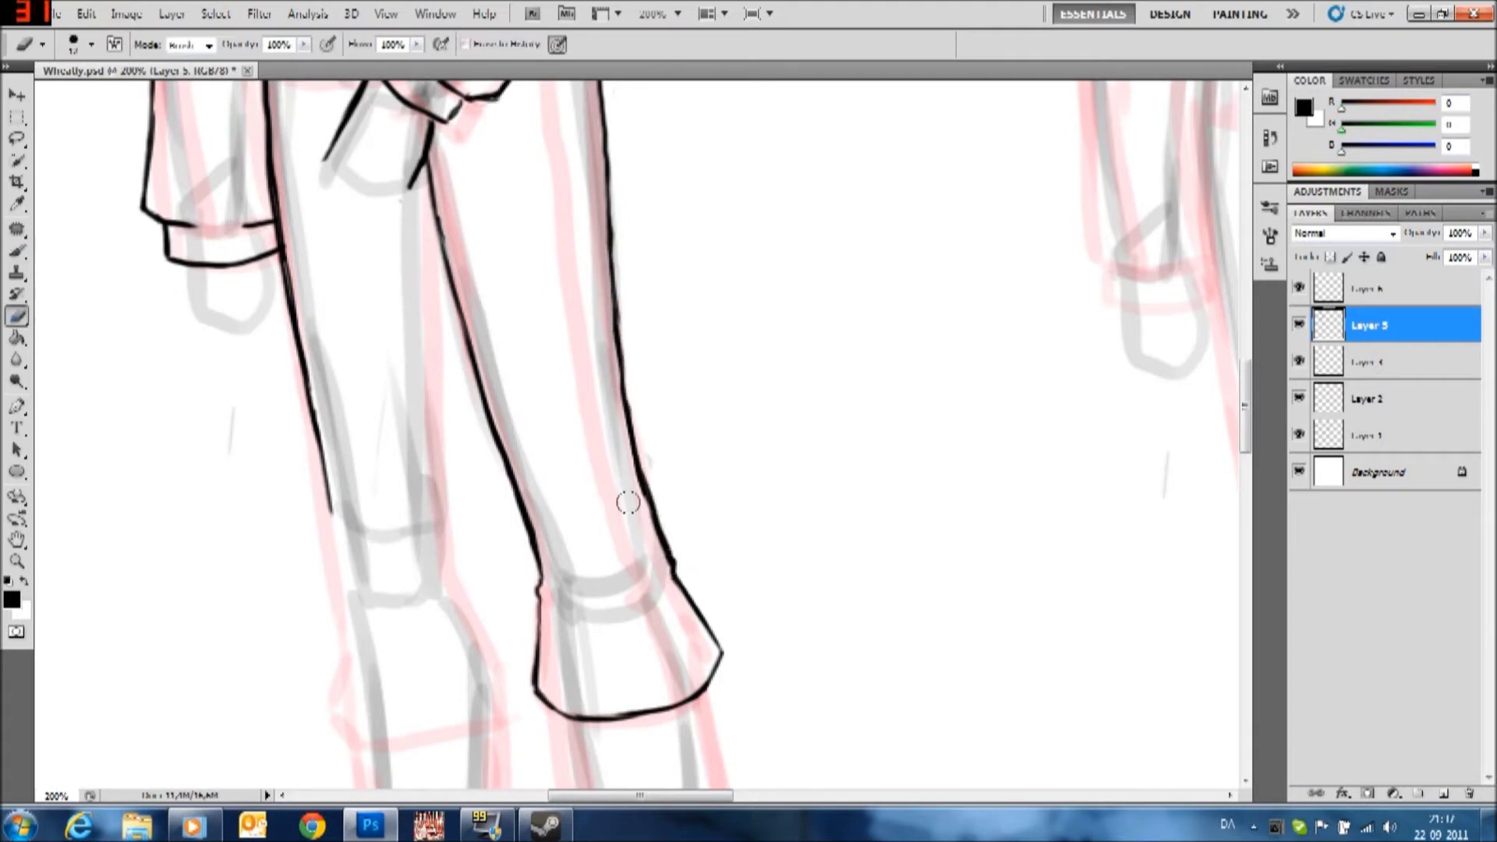
Ink two cuff lines across the trouser hem
{"action": "scroll", "coordinate": [1087, 324], "scroll_direction": "up", "scroll_amount": 5}
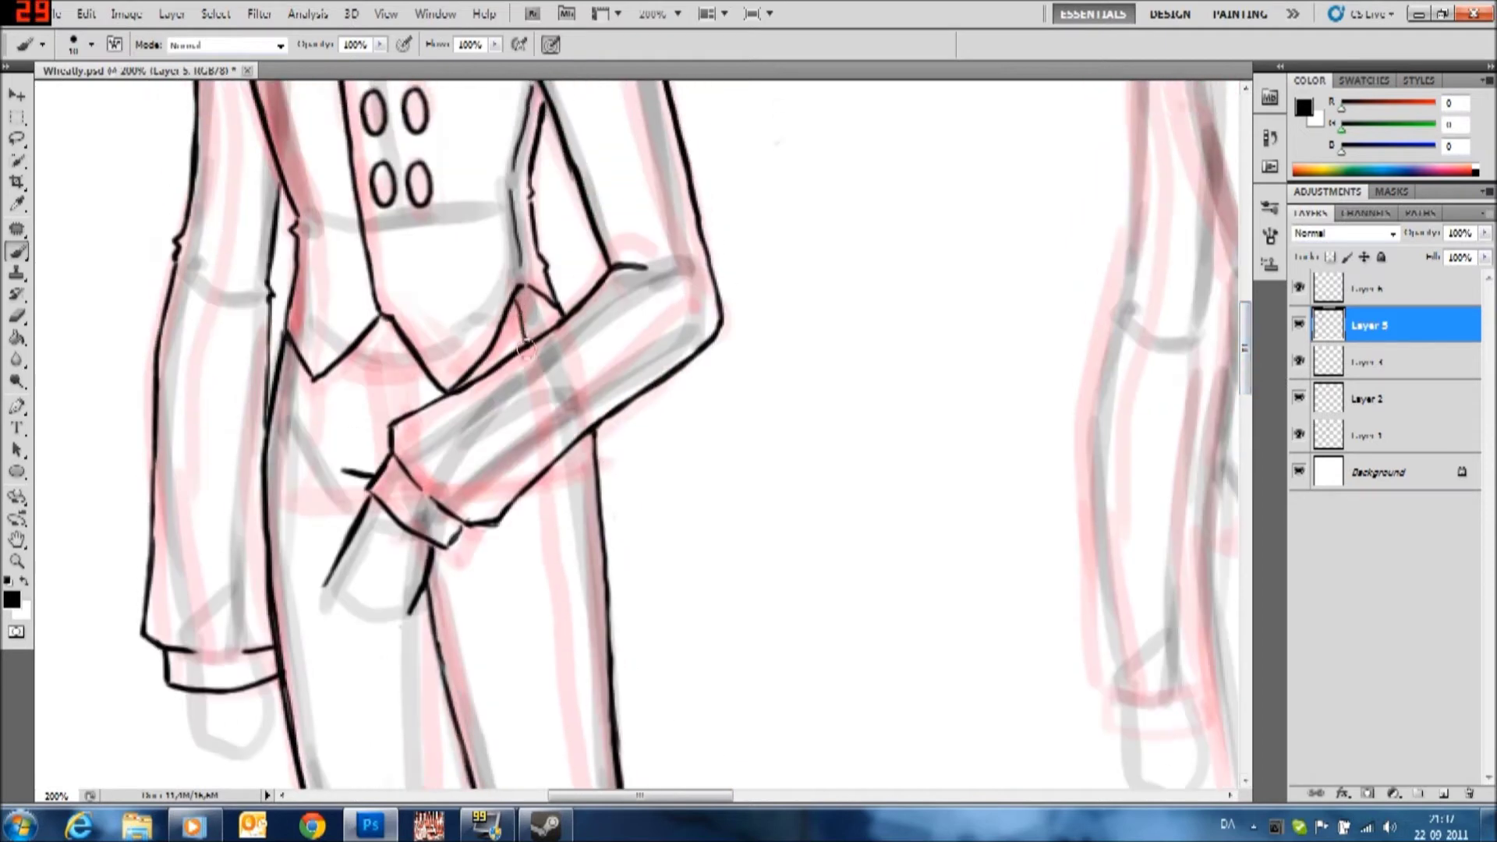
{"action": "scroll", "coordinate": [559, 287], "scroll_direction": "down", "scroll_amount": 3}
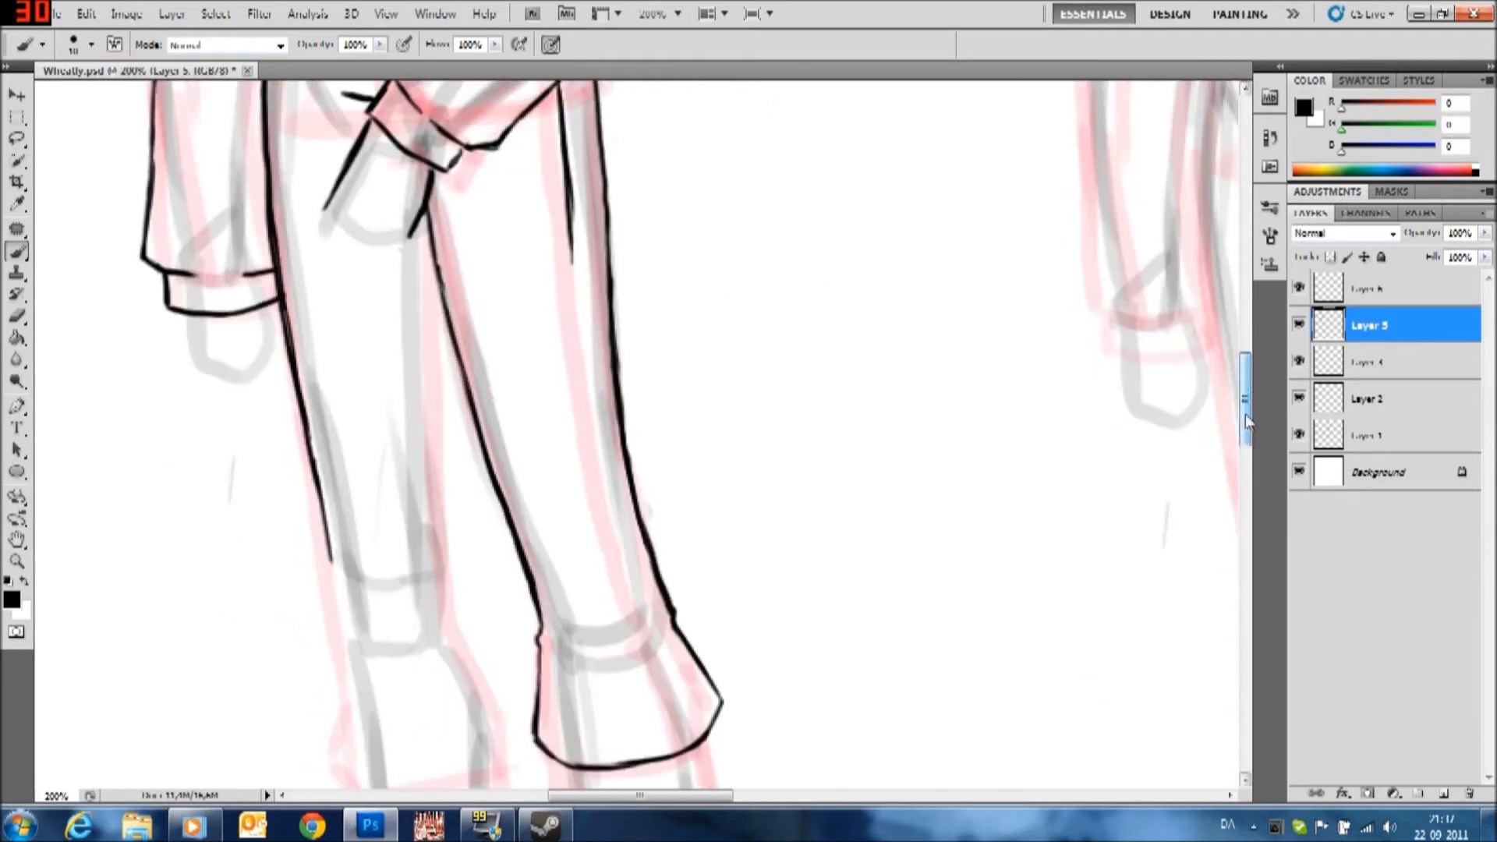
{"action": "left_click_drag", "start_coordinate": [564, 210], "coordinate": [683, 746]}
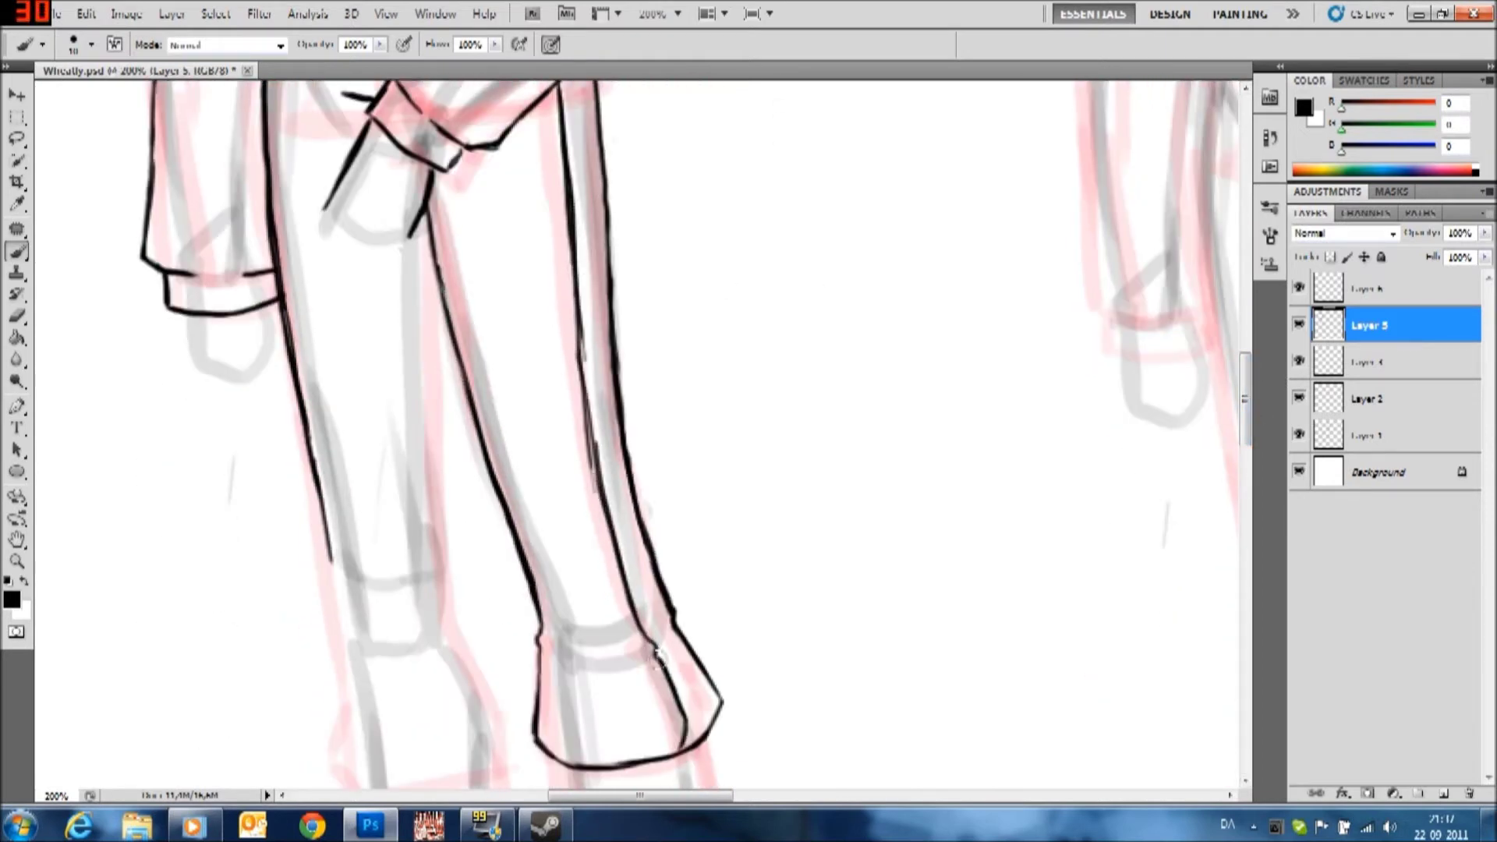
{"action": "key", "text": "e"}
{"action": "key", "text": "b"}
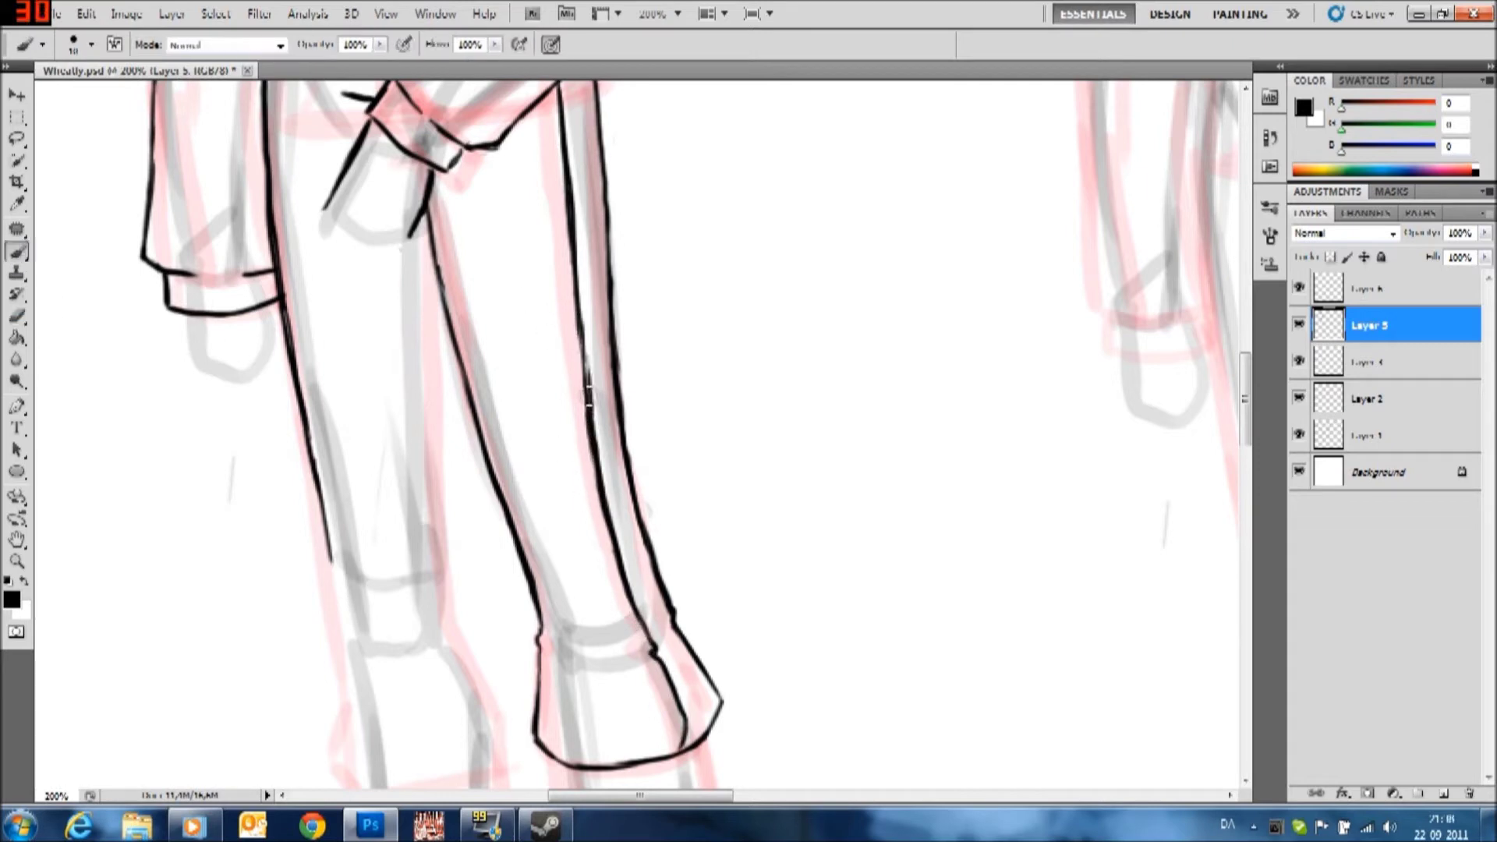
{"action": "scroll", "coordinate": [552, 471], "scroll_direction": "down", "scroll_amount": 3}
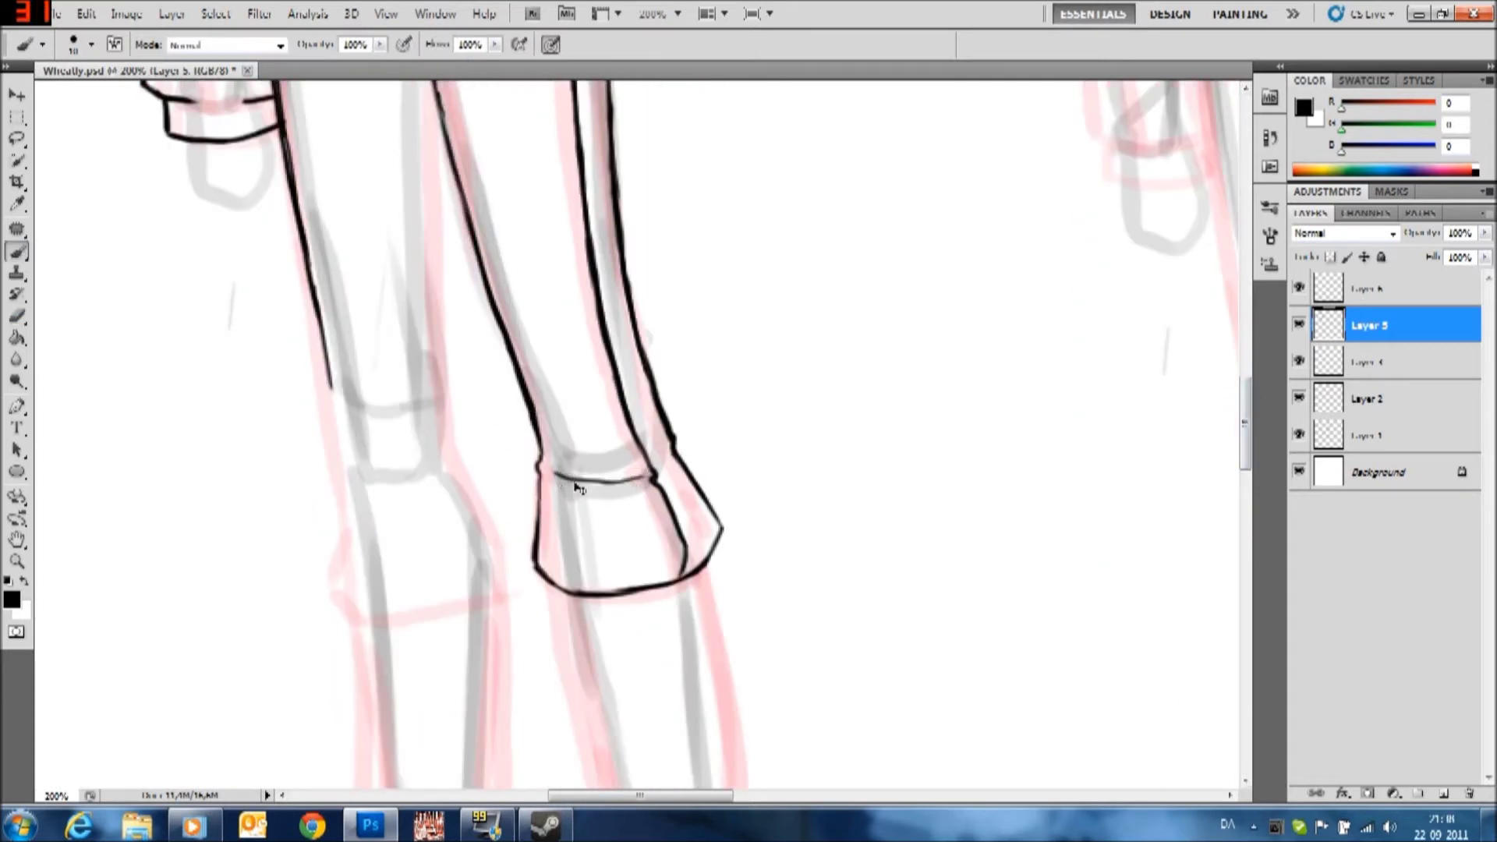
{"action": "mouse_move", "coordinate": [558, 479]}
{"action": "left_mouse_down"}
{"action": "mouse_move", "coordinate": [671, 468]}
{"action": "mouse_move", "coordinate": [655, 463]}
{"action": "left_mouse_up"}
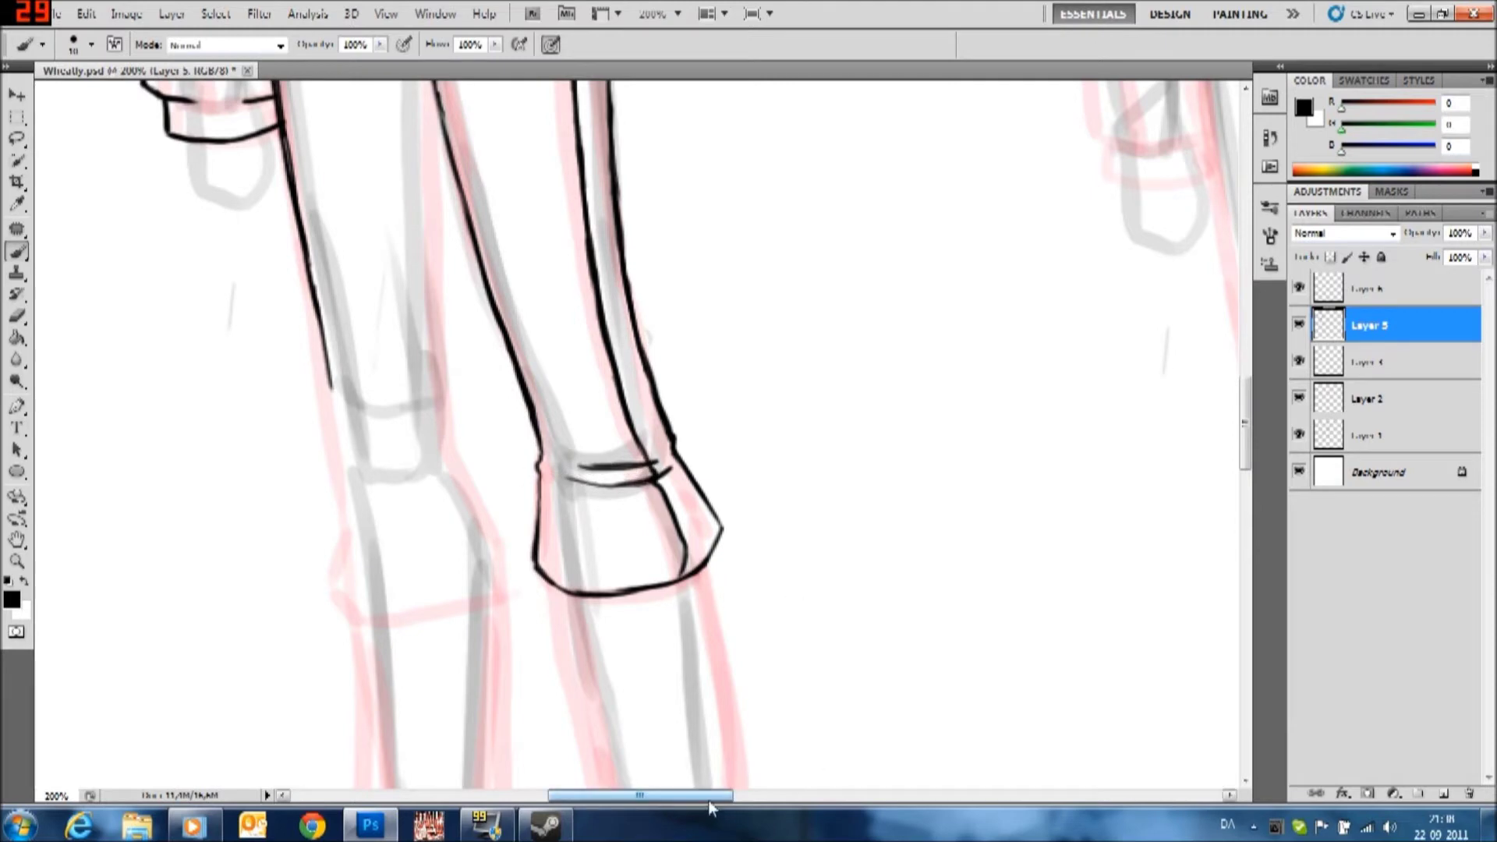
{"action": "scroll", "coordinate": [546, 468], "scroll_direction": "left", "scroll_amount": 2}
{"action": "left_click_drag", "start_coordinate": [472, 358], "coordinate": [491, 590]}
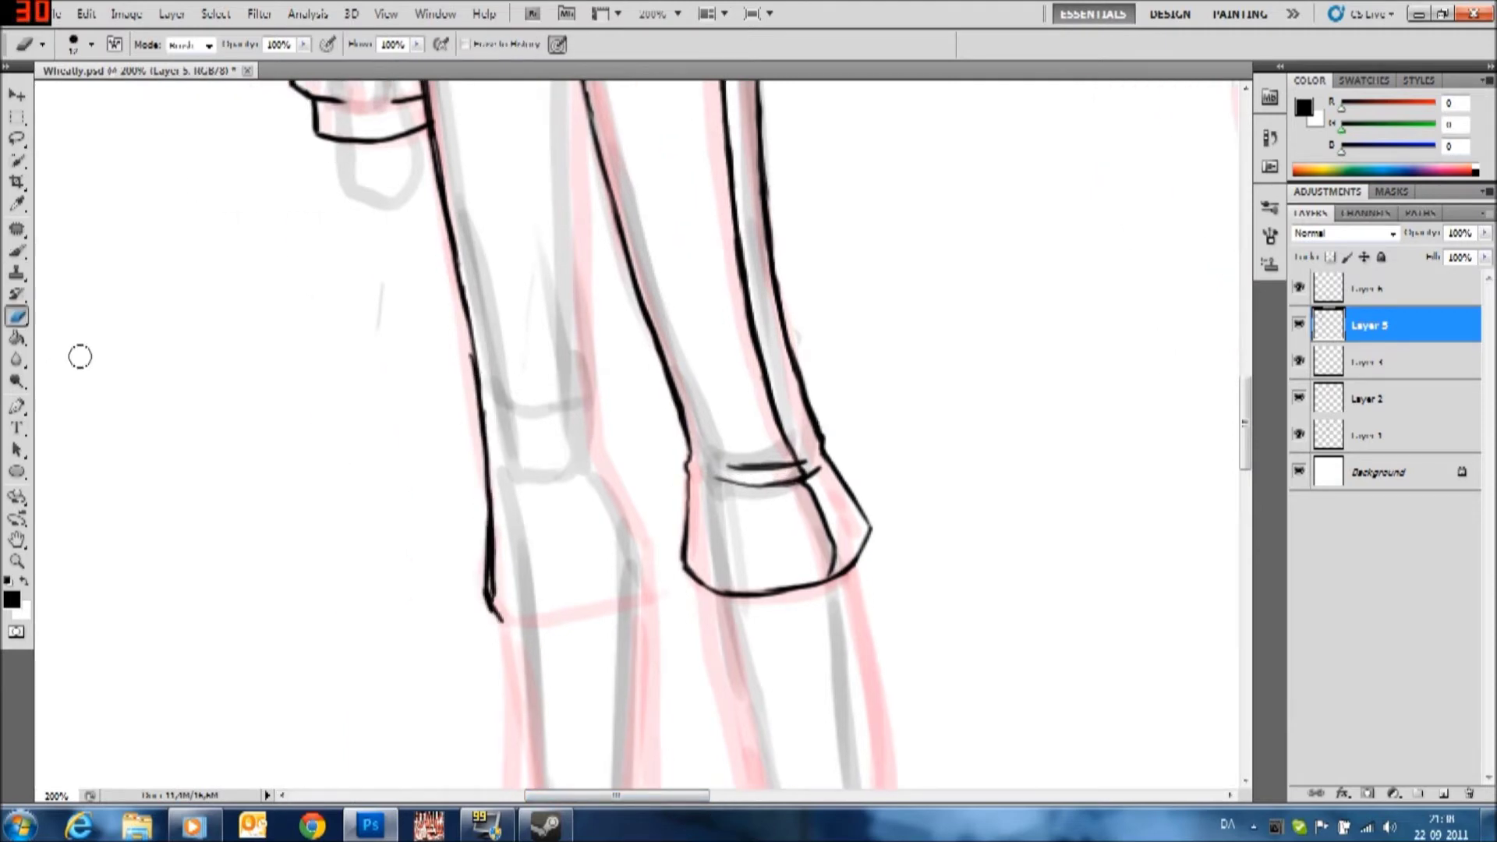
Extend the left leg's outline downward and ink the right side of the middle leg
{"action": "left_click_drag", "start_coordinate": [491, 479], "coordinate": [499, 619]}
{"action": "mouse_move", "coordinate": [592, 138]}
{"action": "left_mouse_down"}
{"action": "mouse_move", "coordinate": [588, 411]}
{"action": "mouse_move", "coordinate": [647, 595]}
{"action": "mouse_move", "coordinate": [614, 449]}
{"action": "left_mouse_up"}
{"action": "key", "text": "e"}
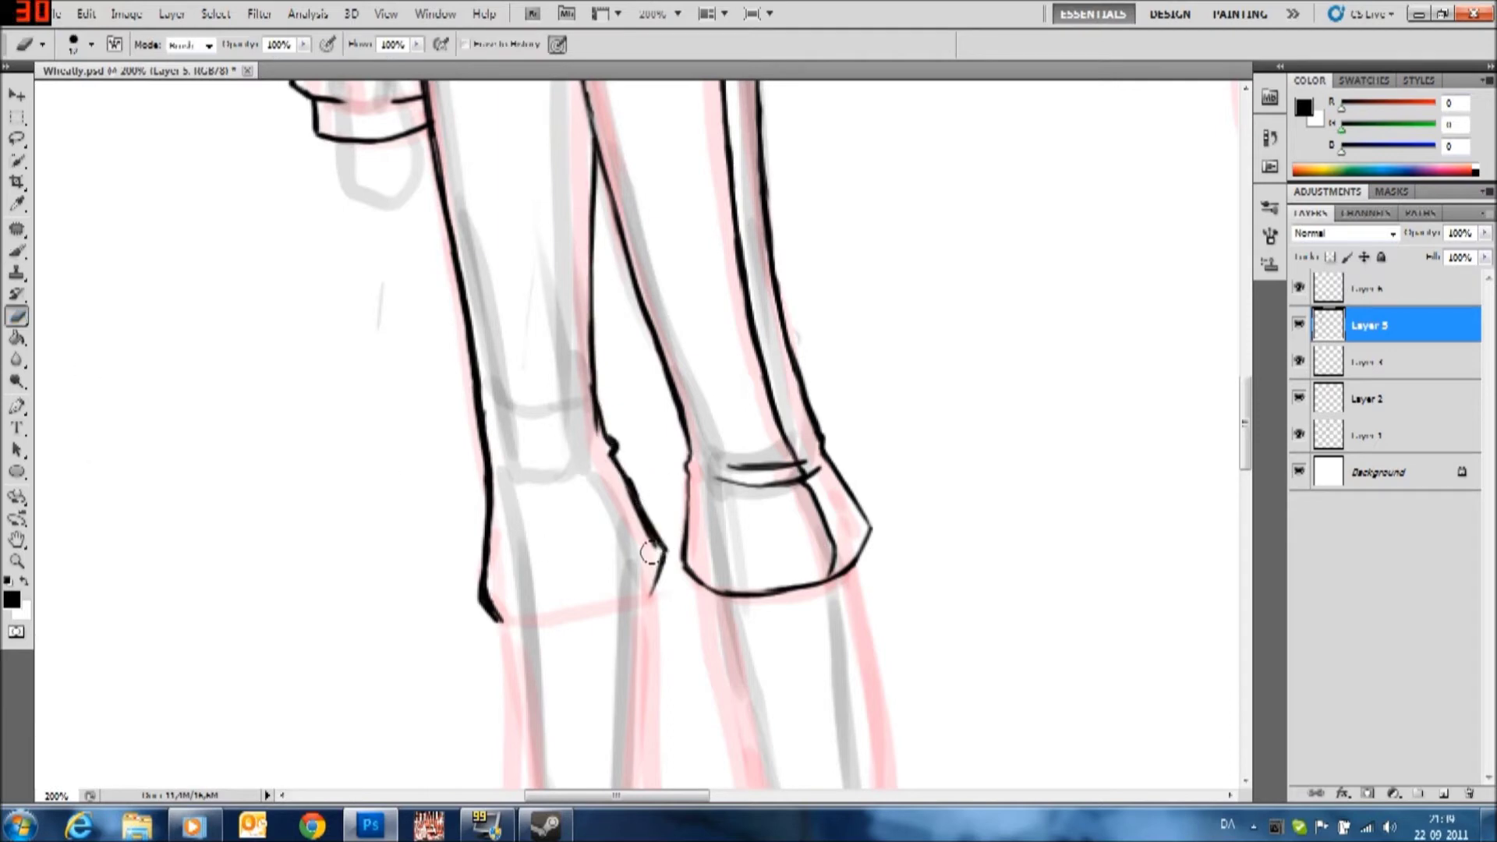
{"action": "key", "text": "b"}
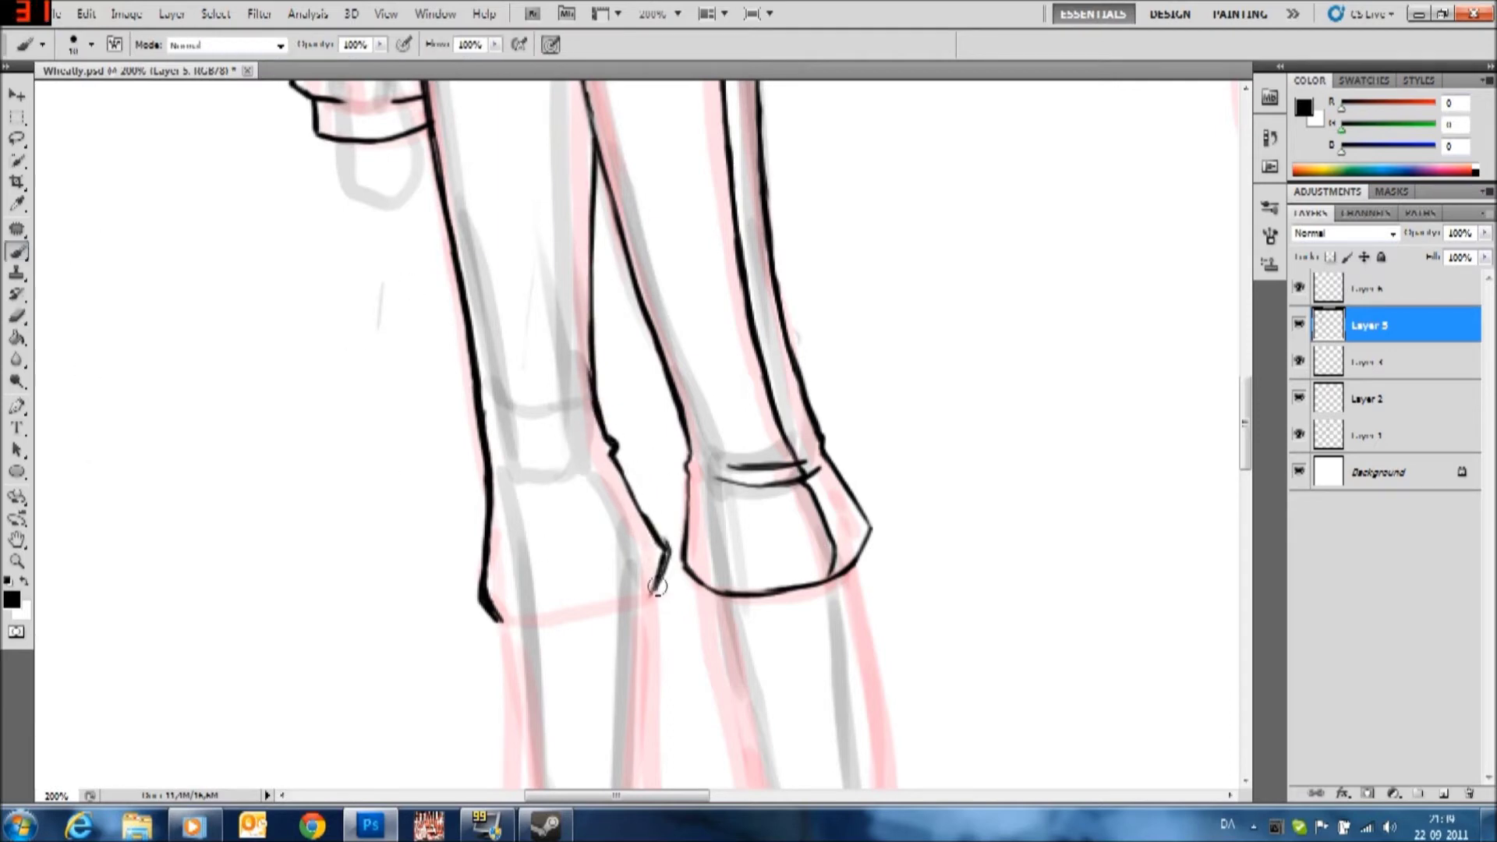
{"action": "key", "text": "e"}
{"action": "key", "text": "b"}
{"action": "scroll", "coordinate": [720, 565], "scroll_direction": "down", "scroll_amount": 3}
Close the left boot's bottom and ink the right boot's edge down to the foot
{"action": "mouse_move", "coordinate": [487, 490]}
{"action": "left_mouse_down"}
{"action": "mouse_move", "coordinate": [585, 494]}
{"action": "mouse_move", "coordinate": [659, 466]}
{"action": "left_mouse_up"}
{"action": "mouse_move", "coordinate": [1245, 460]}
{"action": "left_mouse_down"}
{"action": "mouse_move", "coordinate": [1244, 495]}
{"action": "mouse_move", "coordinate": [1248, 234]}
{"action": "mouse_move", "coordinate": [1263, 499]}
{"action": "left_mouse_up"}
{"action": "mouse_move", "coordinate": [704, 143]}
{"action": "left_mouse_down"}
{"action": "mouse_move", "coordinate": [712, 284]}
{"action": "mouse_move", "coordinate": [772, 451]}
{"action": "mouse_move", "coordinate": [786, 706]}
{"action": "left_mouse_up"}
{"action": "left_click_drag", "start_coordinate": [847, 125], "coordinate": [872, 413]}
{"action": "key", "text": "ctrl+z"}
{"action": "left_click_drag", "start_coordinate": [864, 307], "coordinate": [889, 491]}
Ink and touch up the right boot's outer edge line down to the foot
{"action": "mouse_move", "coordinate": [847, 121]}
{"action": "left_mouse_down"}
{"action": "mouse_move", "coordinate": [867, 453]}
{"action": "mouse_move", "coordinate": [864, 257]}
{"action": "left_mouse_up"}
{"action": "key", "text": "e"}
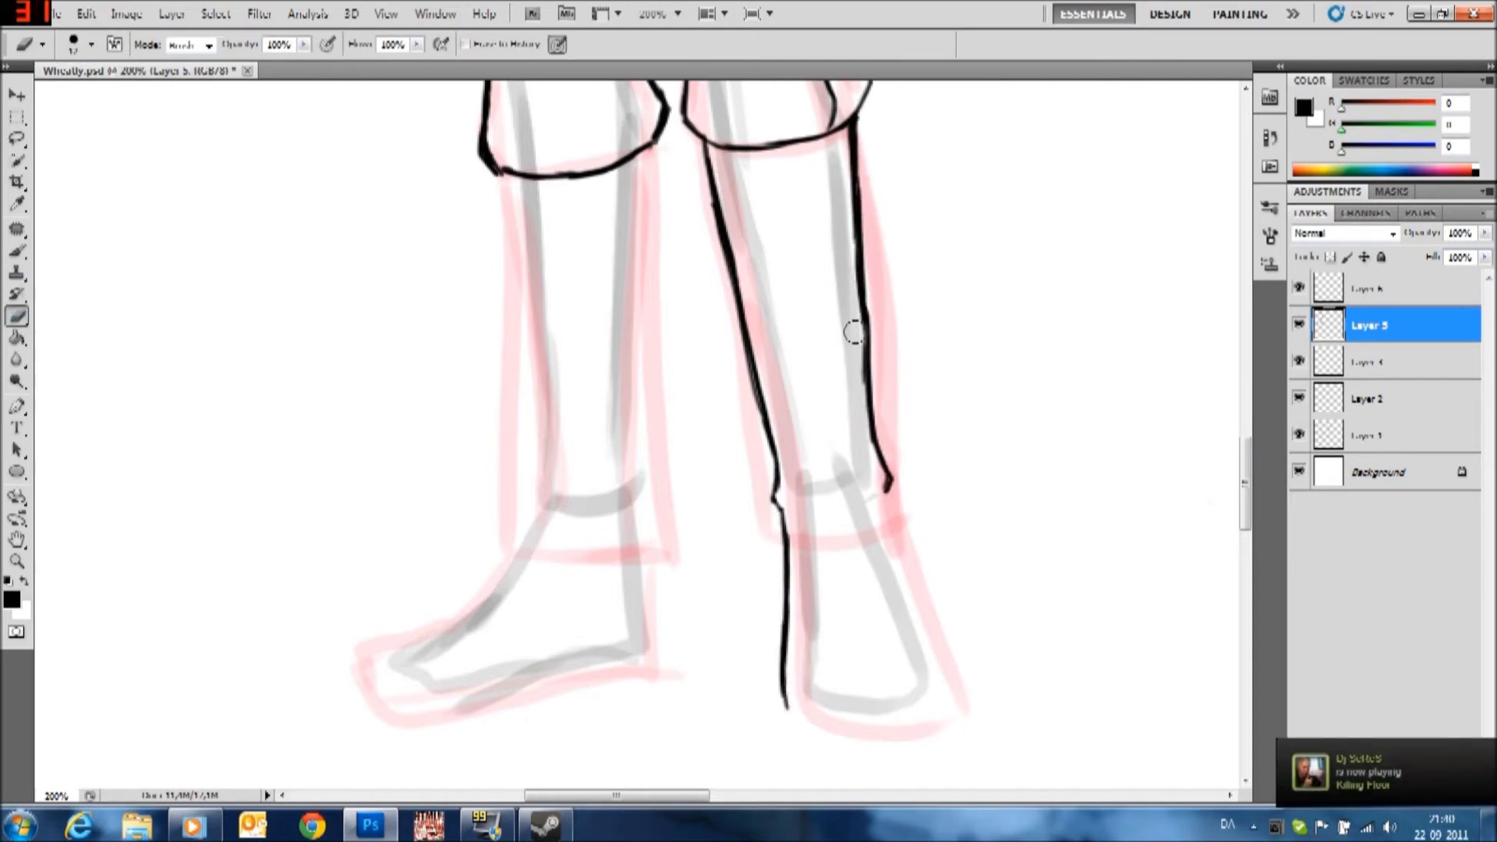
{"action": "left_click_drag", "start_coordinate": [854, 331], "coordinate": [846, 117]}
{"action": "left_click", "coordinate": [17, 251]}
{"action": "left_click_drag", "start_coordinate": [858, 219], "coordinate": [869, 328]}
{"action": "scroll", "coordinate": [865, 327], "scroll_direction": "down", "scroll_amount": 3}
{"action": "left_click_drag", "start_coordinate": [885, 394], "coordinate": [952, 575]}
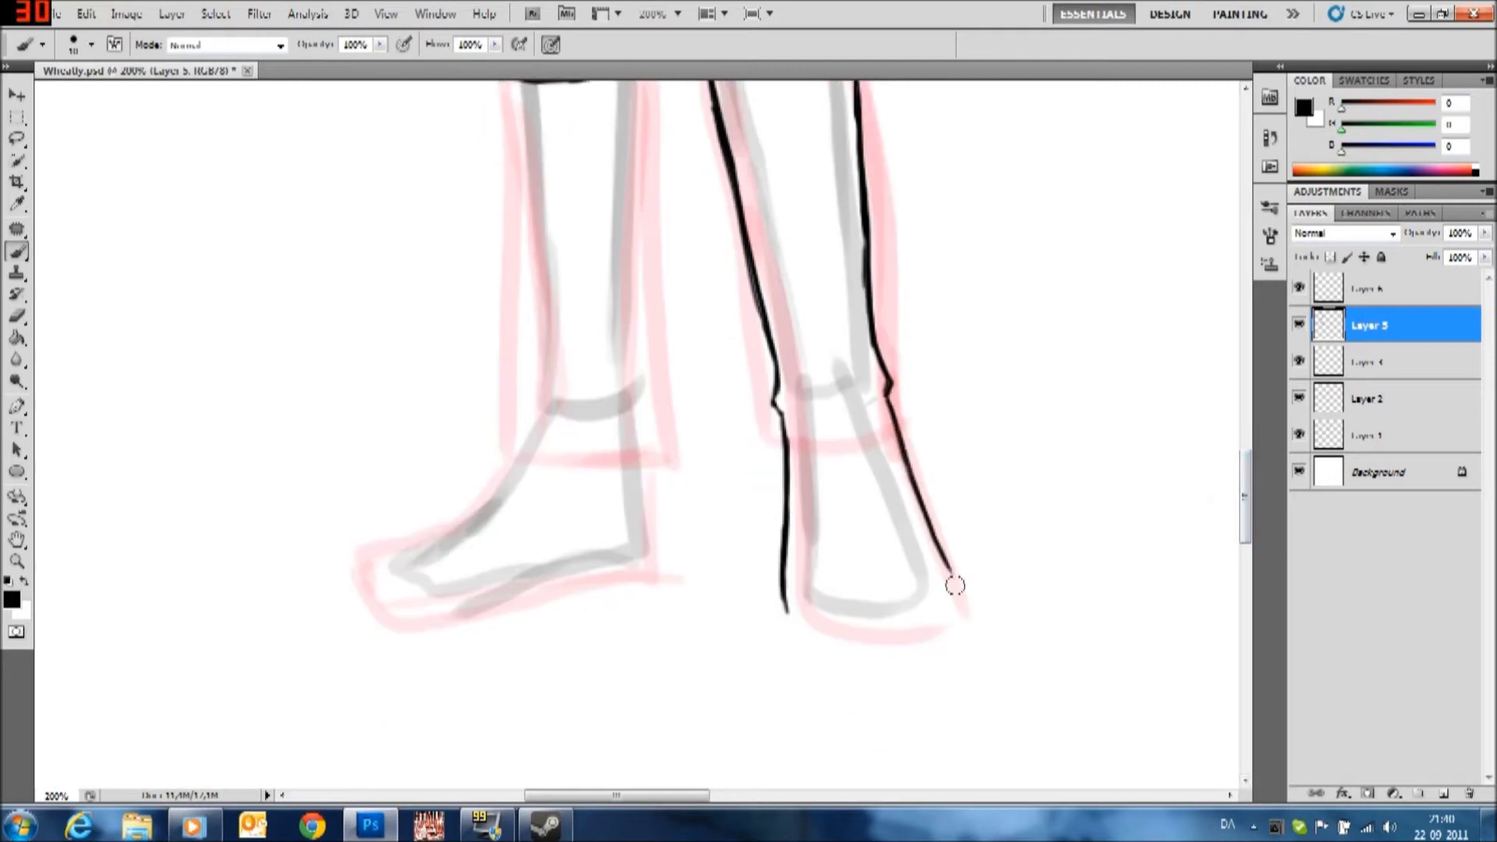
Close the right foot with a thinned sole line and a second line beneath it
{"action": "left_click_drag", "start_coordinate": [786, 605], "coordinate": [959, 612]}
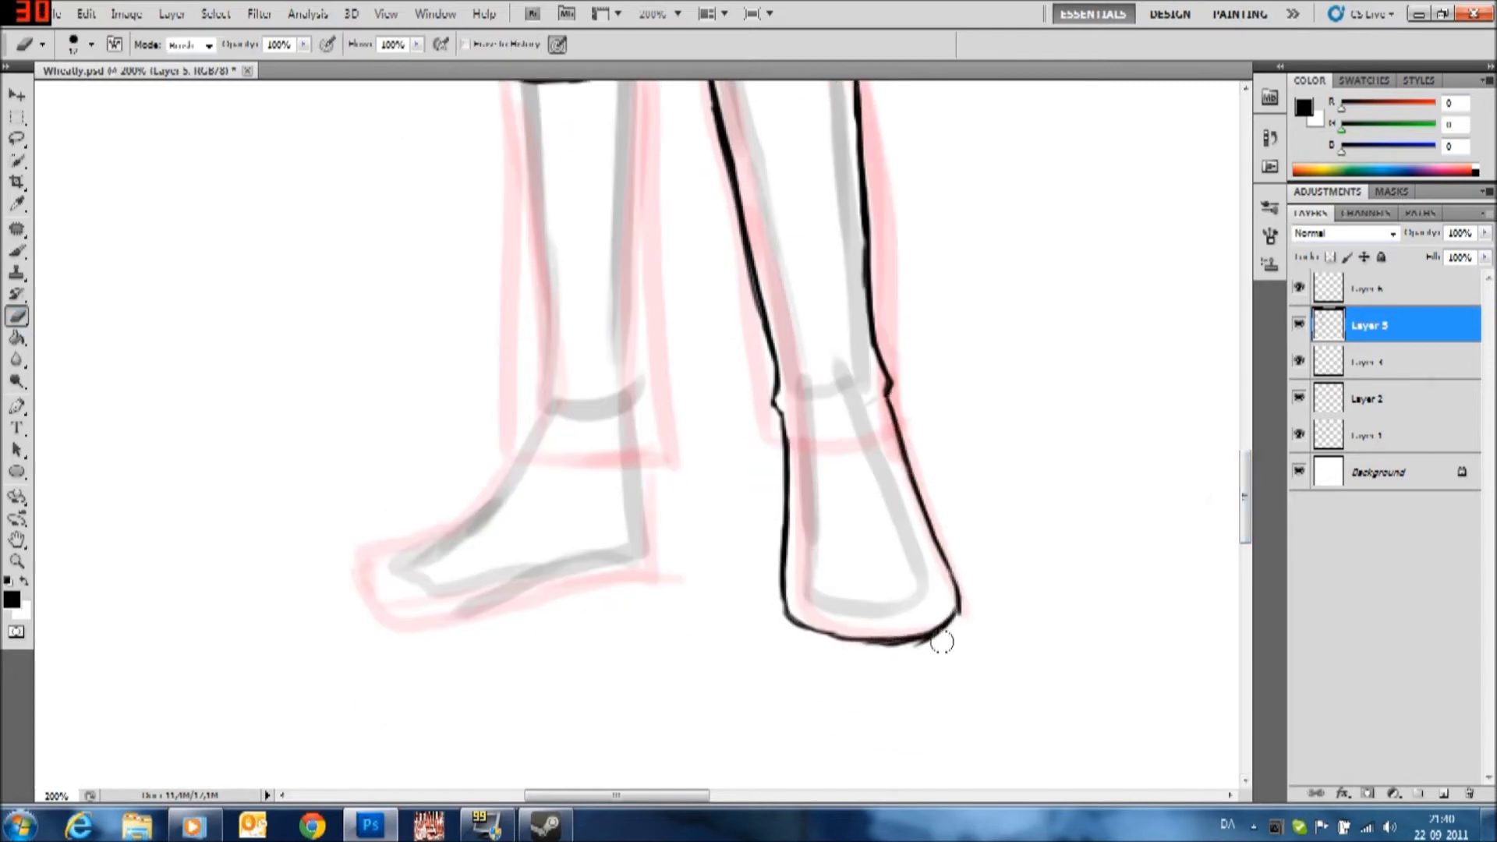
{"action": "key", "text": "e"}
{"action": "left_click_drag", "start_coordinate": [802, 628], "coordinate": [939, 630]}
{"action": "key", "text": "b"}
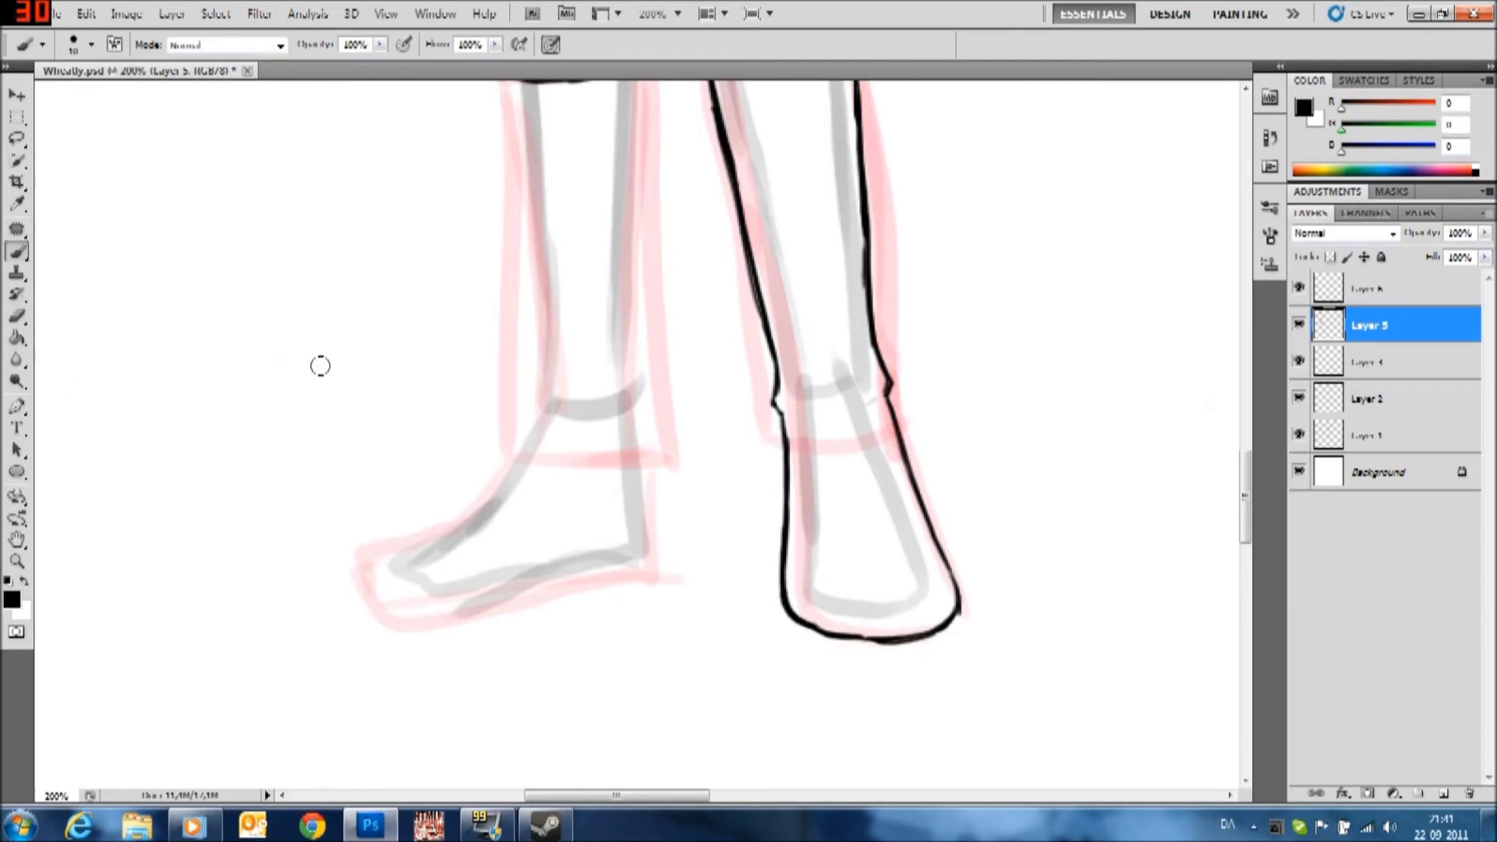
{"action": "key", "text": "e"}
{"action": "left_click", "coordinate": [23, 253]}
{"action": "mouse_move", "coordinate": [783, 606]}
{"action": "left_mouse_down"}
{"action": "mouse_move", "coordinate": [803, 653]}
{"action": "mouse_move", "coordinate": [948, 647]}
{"action": "left_mouse_up"}
{"action": "key", "text": "e"}
{"action": "key", "text": "b"}
{"action": "key", "text": "e"}
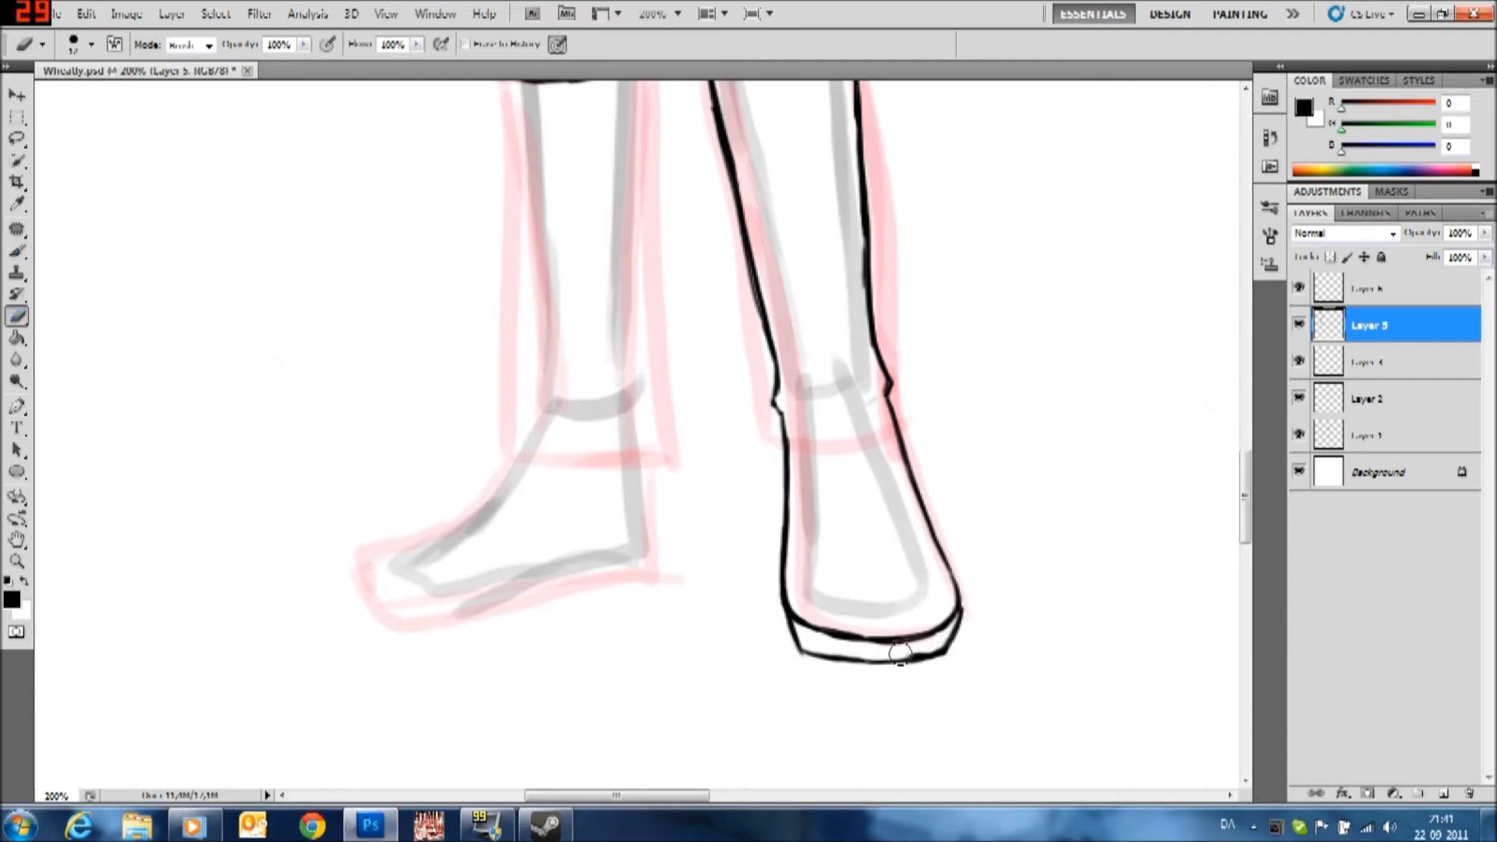
{"action": "key", "text": "b"}
Handwrite the note 'Cola break' beside the boots
{"action": "left_click_drag", "start_coordinate": [167, 424], "coordinate": [251, 493]}
{"action": "left_click_drag", "start_coordinate": [234, 452], "coordinate": [231, 456]}
{"action": "mouse_move", "coordinate": [285, 427]}
{"action": "left_mouse_down"}
{"action": "mouse_move", "coordinate": [300, 386]}
{"action": "mouse_move", "coordinate": [352, 390]}
{"action": "left_mouse_up"}
{"action": "left_click_drag", "start_coordinate": [248, 593], "coordinate": [400, 493]}
{"action": "left_click_drag", "start_coordinate": [421, 425], "coordinate": [368, 490]}
{"action": "left_click_drag", "start_coordinate": [449, 443], "coordinate": [413, 477]}
{"action": "left_click_drag", "start_coordinate": [347, 435], "coordinate": [337, 468]}
{"action": "left_click_drag", "start_coordinate": [425, 388], "coordinate": [474, 351]}
{"action": "mouse_move", "coordinate": [460, 301]}
{"action": "left_mouse_down"}
{"action": "mouse_move", "coordinate": [499, 295]}
{"action": "mouse_move", "coordinate": [515, 347]}
{"action": "left_mouse_up"}
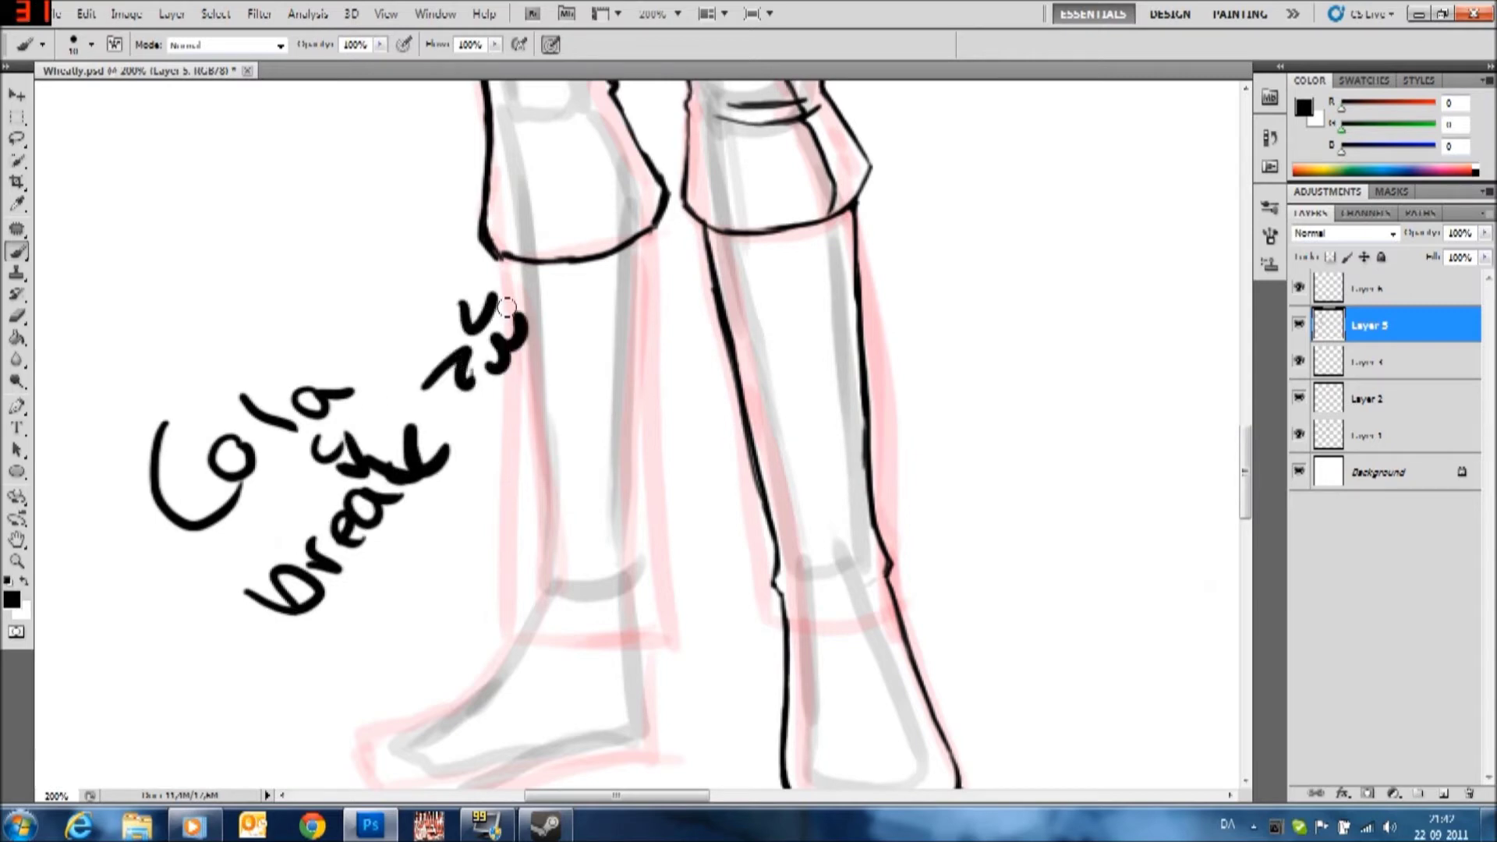
{"action": "mouse_move", "coordinate": [235, 715]}
{"action": "left_mouse_down"}
{"action": "mouse_move", "coordinate": [342, 649]}
{"action": "mouse_move", "coordinate": [569, 394]}
{"action": "left_mouse_up"}
{"action": "left_click_drag", "start_coordinate": [530, 410], "coordinate": [546, 456]}
{"action": "left_click_drag", "start_coordinate": [562, 386], "coordinate": [550, 413]}
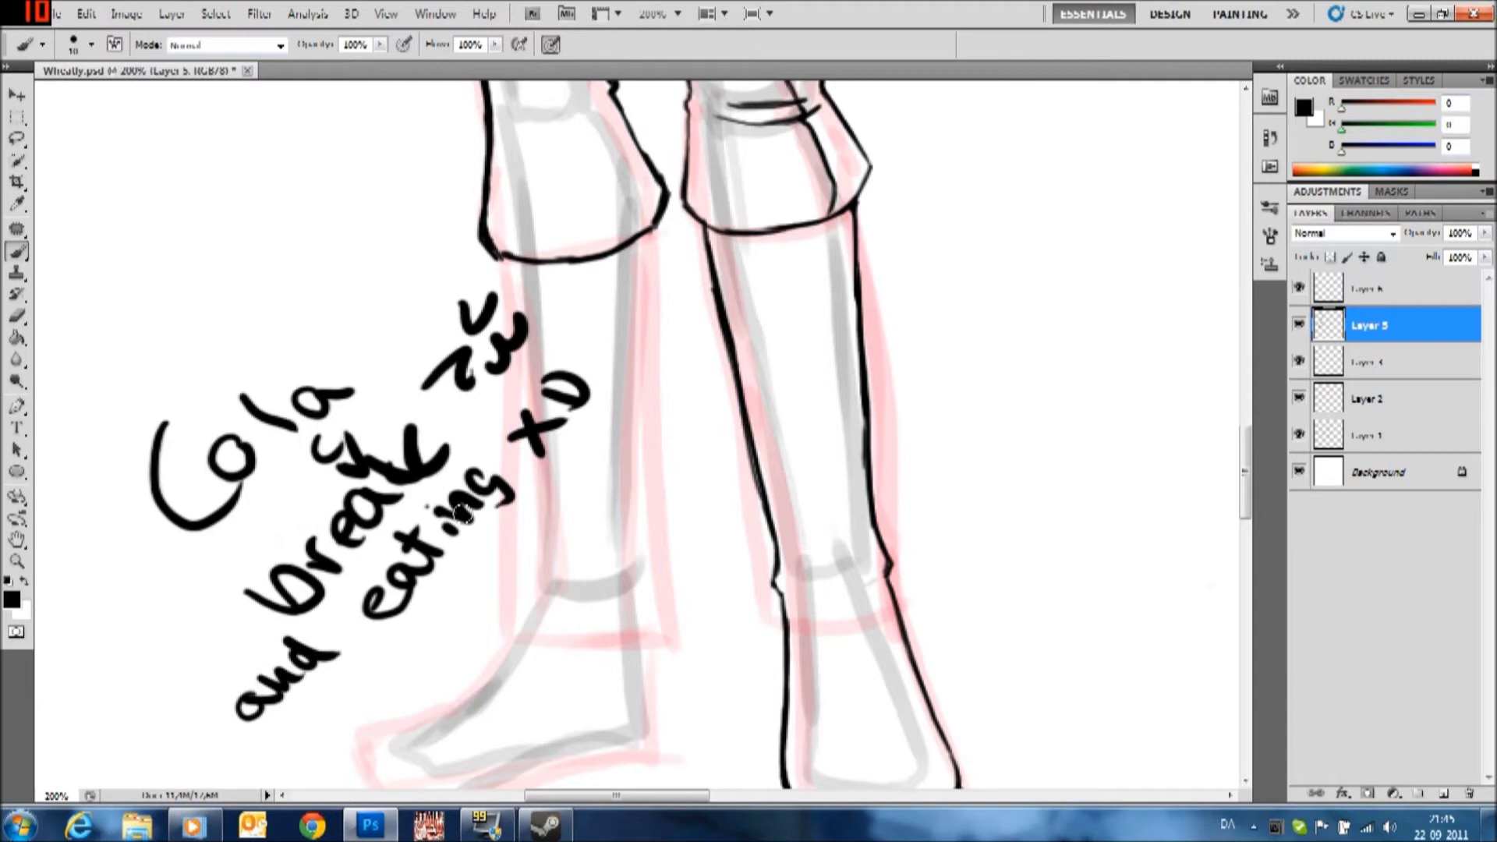
{"action": "key", "text": "e"}
{"action": "left_click_drag", "start_coordinate": [545, 437], "coordinate": [296, 678]}
{"action": "left_click_drag", "start_coordinate": [312, 585], "coordinate": [390, 445]}
{"action": "mouse_move", "coordinate": [585, 374]}
{"action": "left_mouse_down"}
{"action": "mouse_move", "coordinate": [464, 388]}
{"action": "mouse_move", "coordinate": [160, 467]}
{"action": "left_mouse_up"}
{"action": "key", "text": "b"}
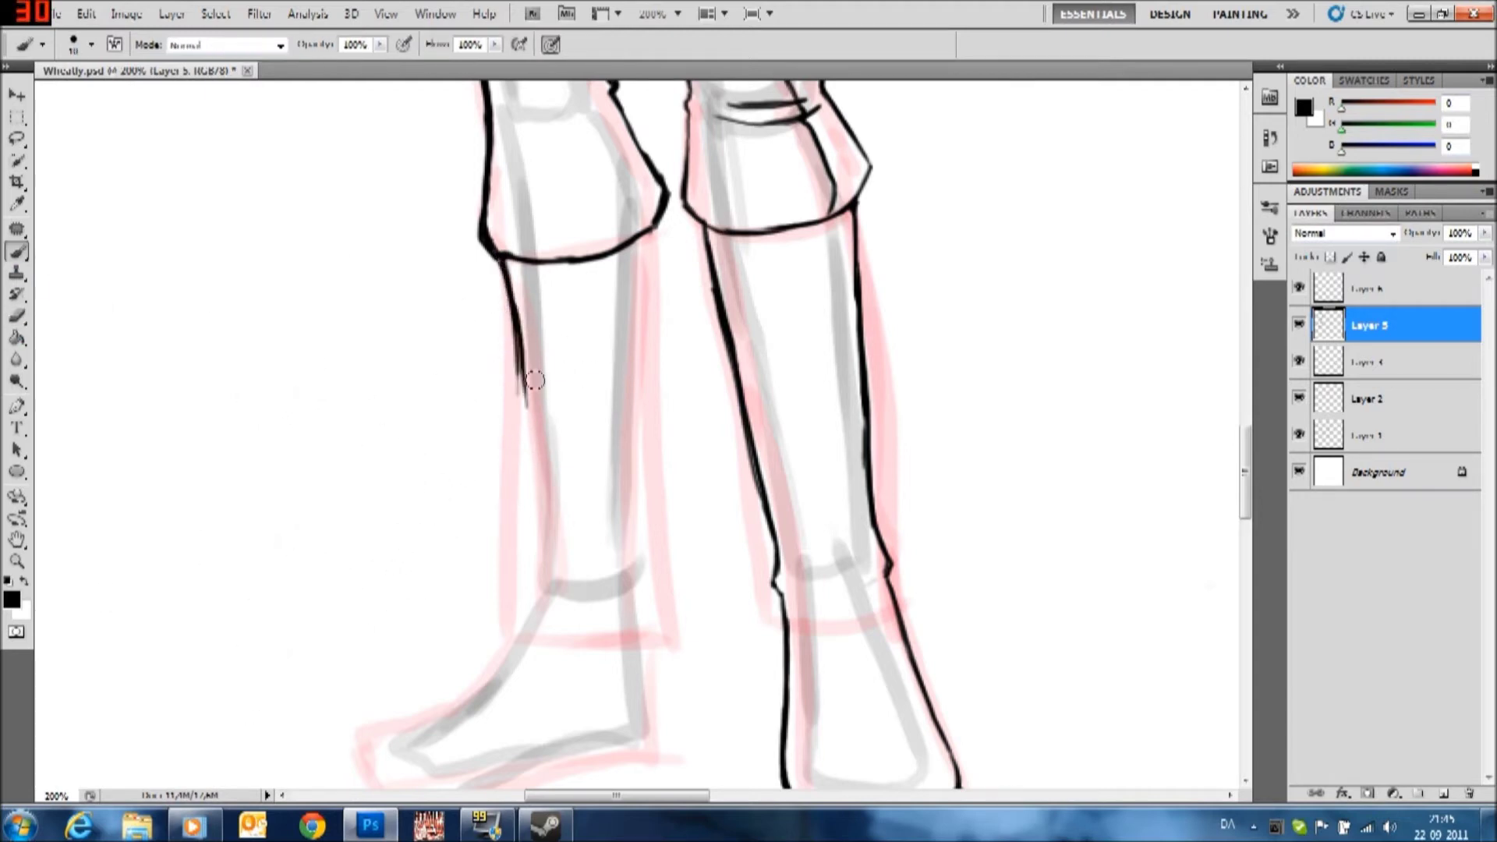
Ink the left boot's cuff and both side outlines down toward the ankle
{"action": "scroll", "coordinate": [1197, 370], "scroll_direction": "down", "scroll_amount": 5}
{"action": "mouse_move", "coordinate": [526, 394]}
{"action": "left_mouse_down"}
{"action": "mouse_move", "coordinate": [602, 425]}
{"action": "mouse_move", "coordinate": [425, 510]}
{"action": "mouse_move", "coordinate": [362, 560]}
{"action": "mouse_move", "coordinate": [421, 616]}
{"action": "mouse_move", "coordinate": [524, 569]}
{"action": "mouse_move", "coordinate": [628, 494]}
{"action": "mouse_move", "coordinate": [638, 462]}
{"action": "left_mouse_up"}
{"action": "scroll", "coordinate": [1251, 472], "scroll_direction": "up", "scroll_amount": 1}
{"action": "scroll", "coordinate": [1252, 472], "scroll_direction": "up", "scroll_amount": 2}
{"action": "left_click_drag", "start_coordinate": [636, 573], "coordinate": [654, 204]}
{"action": "left_click_drag", "start_coordinate": [530, 565], "coordinate": [505, 238]}
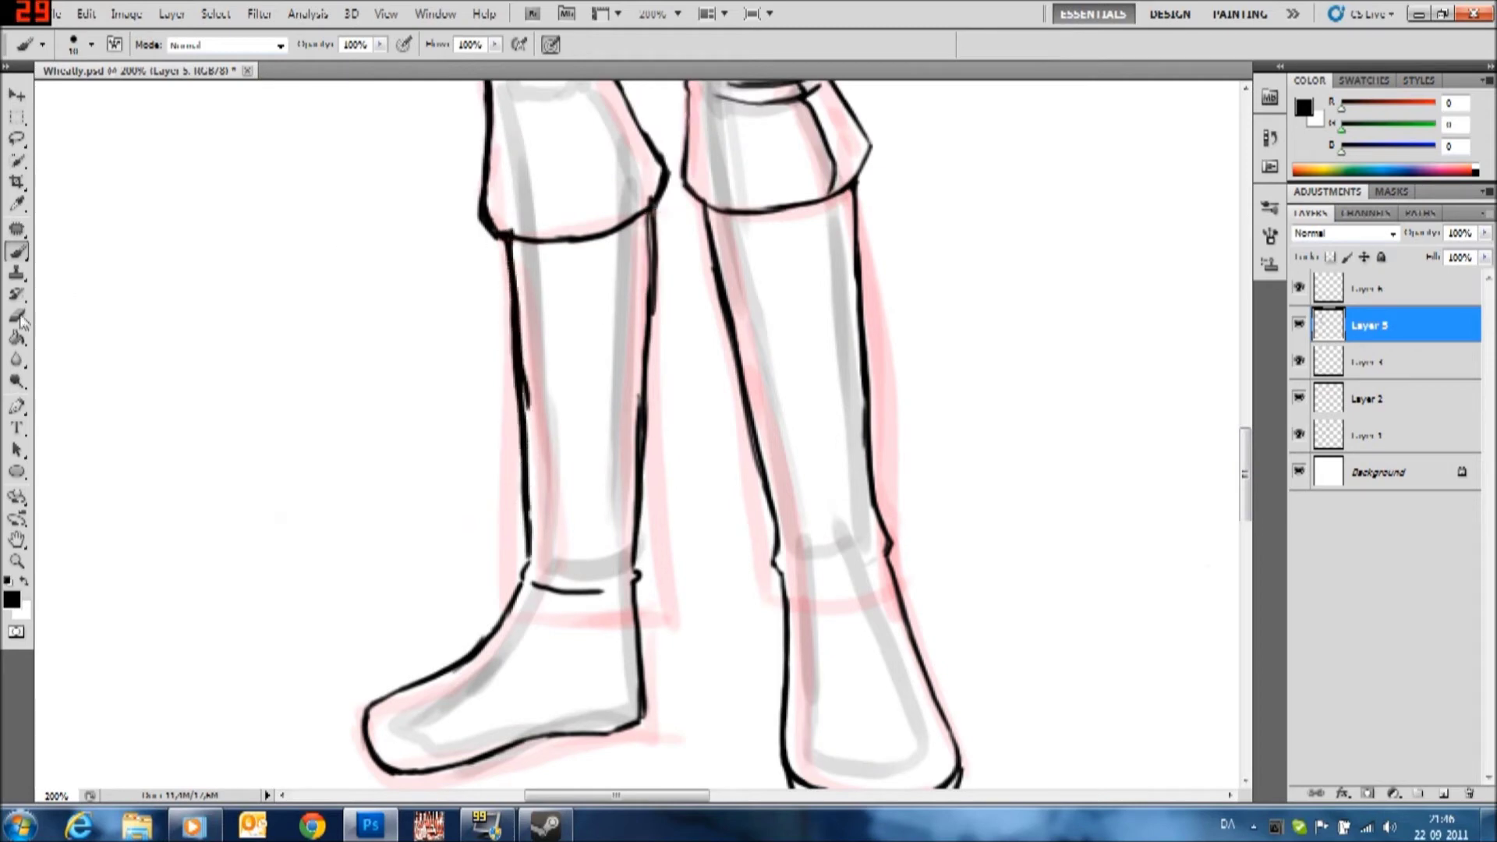
{"action": "key", "text": "e"}
{"action": "key", "text": "b"}
{"action": "mouse_move", "coordinate": [624, 84]}
{"action": "left_mouse_down"}
{"action": "mouse_move", "coordinate": [664, 173]}
{"action": "mouse_move", "coordinate": [636, 711]}
{"action": "left_mouse_up"}
Erase stray marks around the left boot's ankle and along its right outline
{"action": "key", "text": "e"}
{"action": "left_click_drag", "start_coordinate": [633, 566], "coordinate": [641, 589]}
{"action": "key", "text": "b"}
{"action": "left_click", "coordinate": [17, 315]}
{"action": "mouse_move", "coordinate": [521, 515]}
{"action": "left_mouse_down"}
{"action": "mouse_move", "coordinate": [522, 581]}
{"action": "mouse_move", "coordinate": [605, 590]}
{"action": "left_mouse_up"}
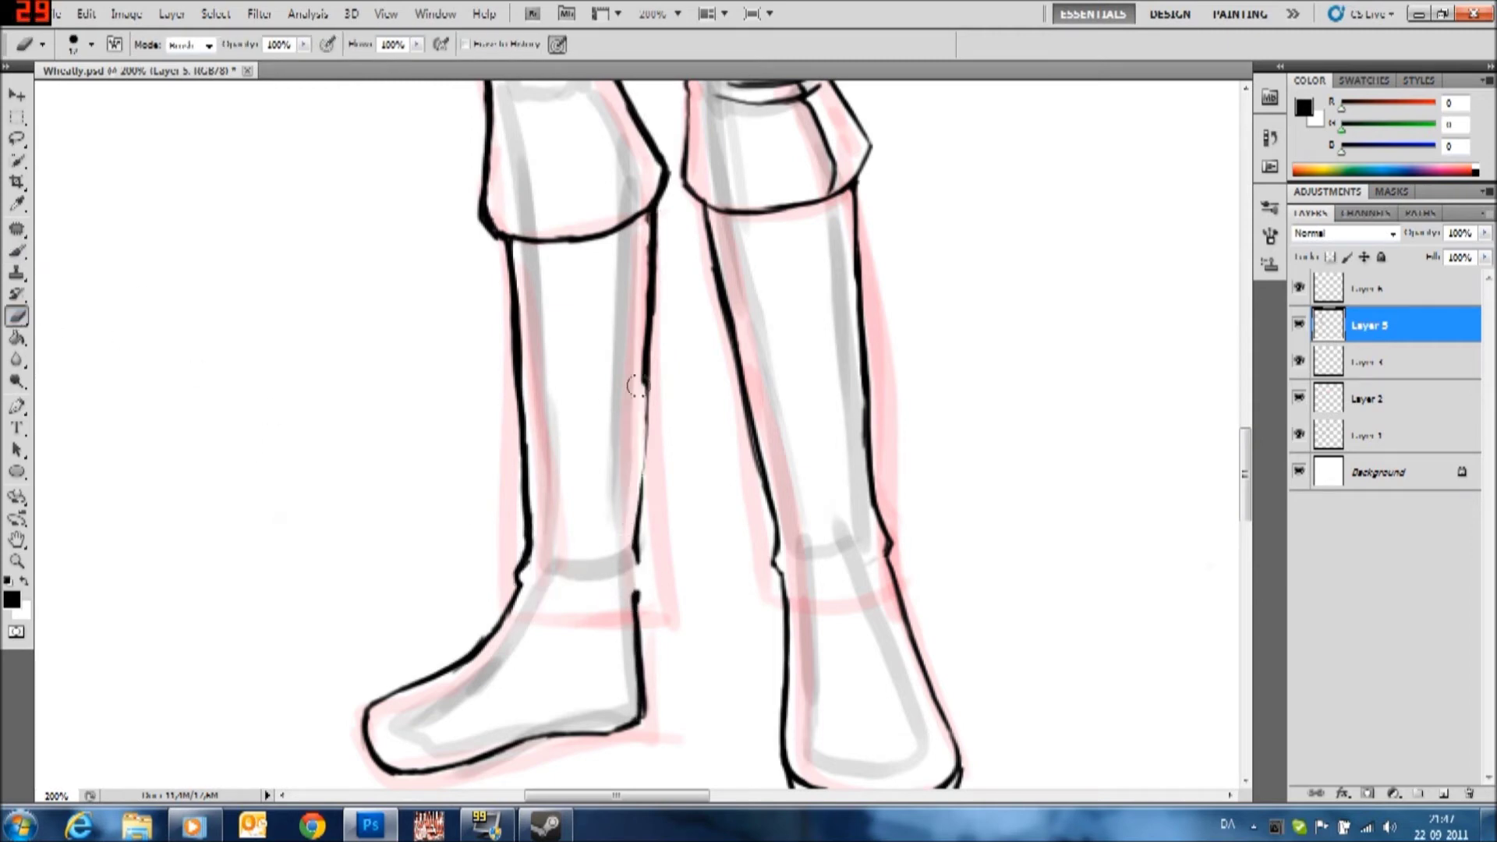
{"action": "left_click_drag", "start_coordinate": [623, 524], "coordinate": [635, 341]}
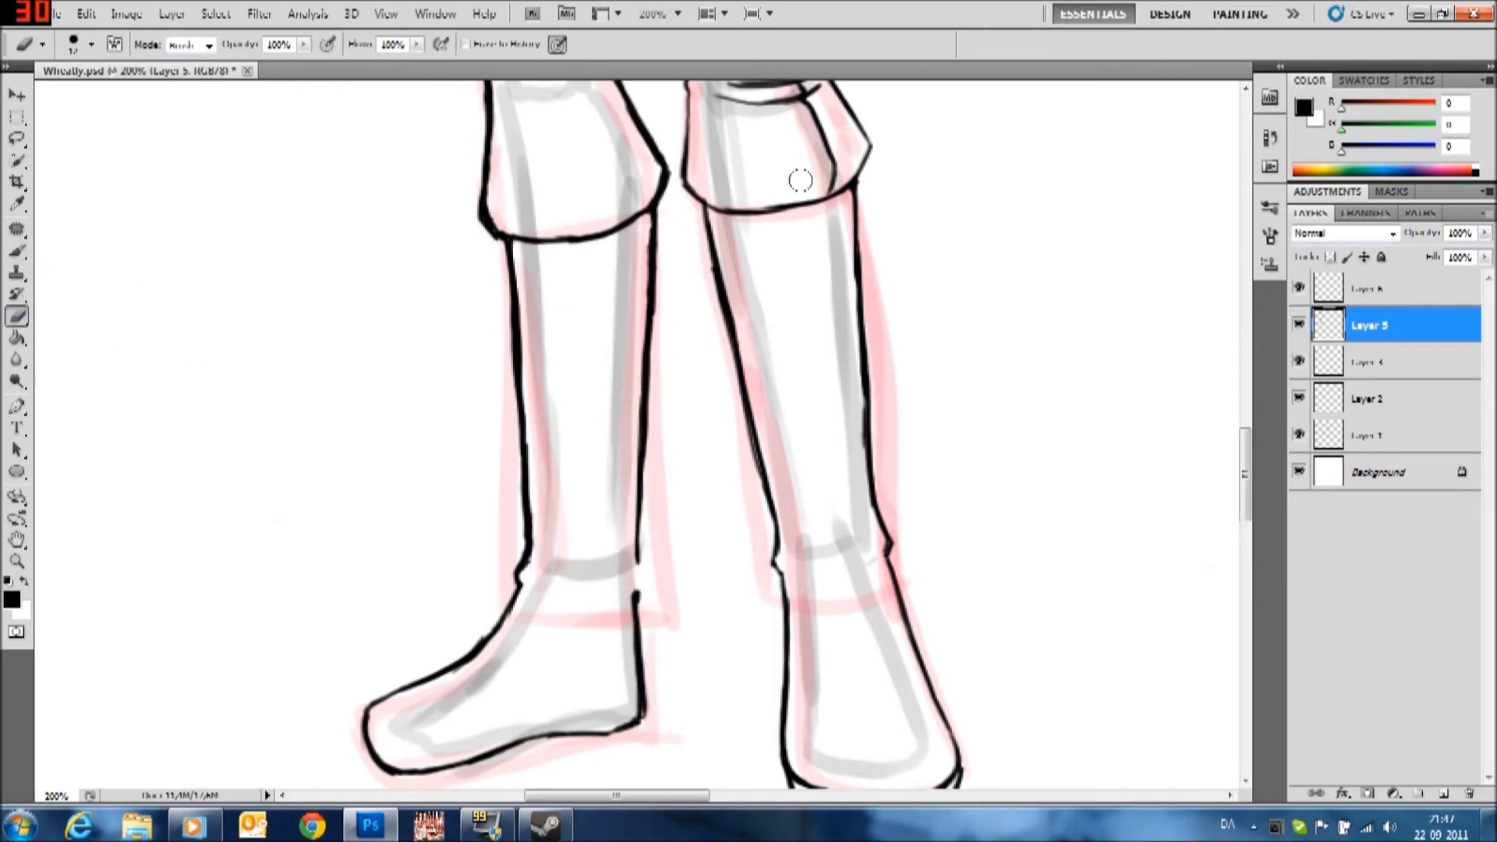
{"action": "left_click", "coordinate": [17, 251]}
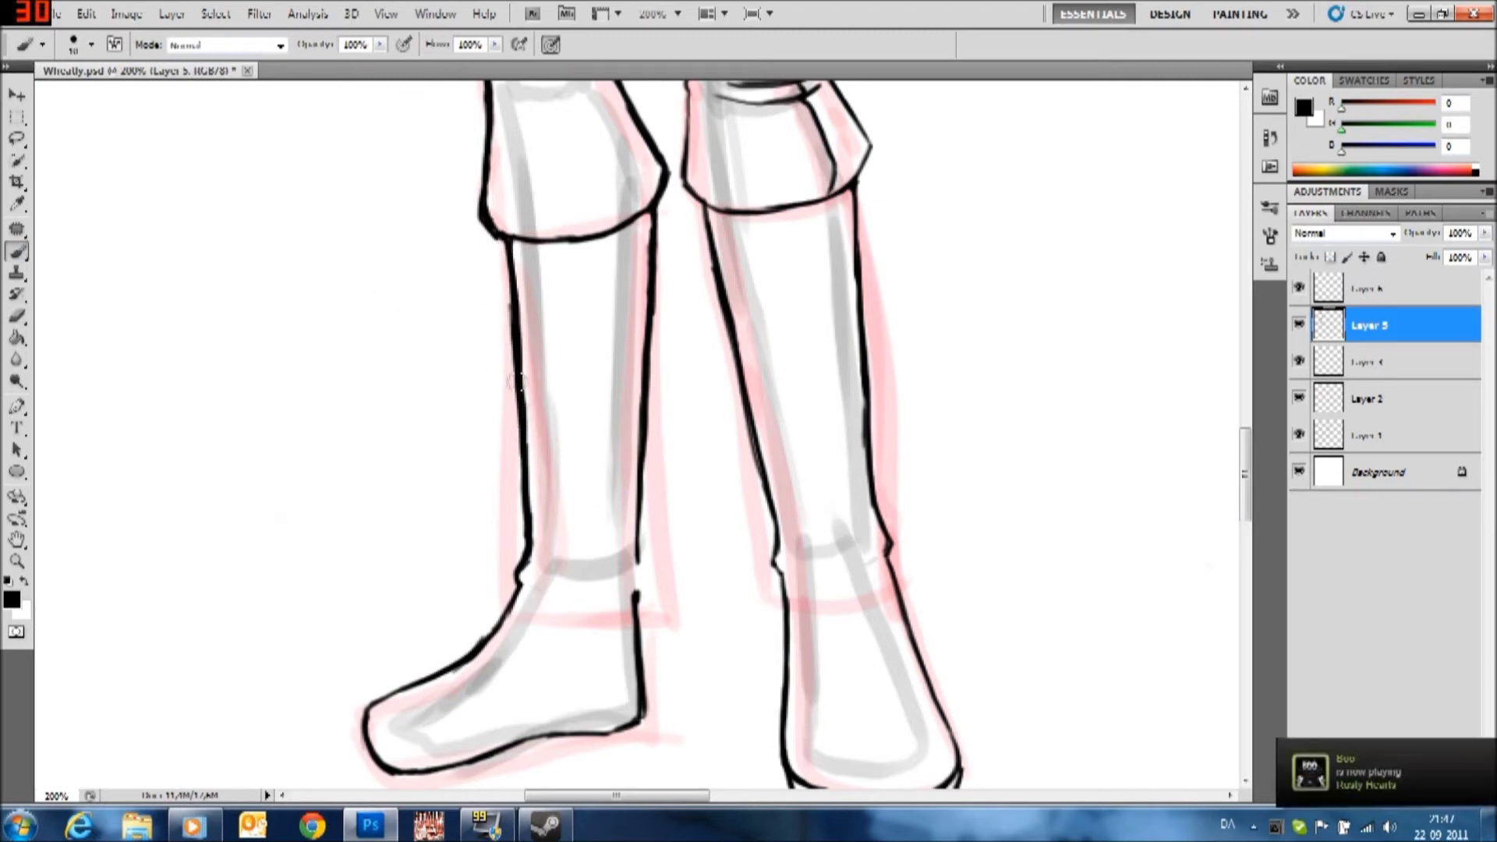
Redraw the left boot's right edge from cuff to ankle, adding a short ankle line
{"action": "left_click_drag", "start_coordinate": [635, 608], "coordinate": [661, 201]}
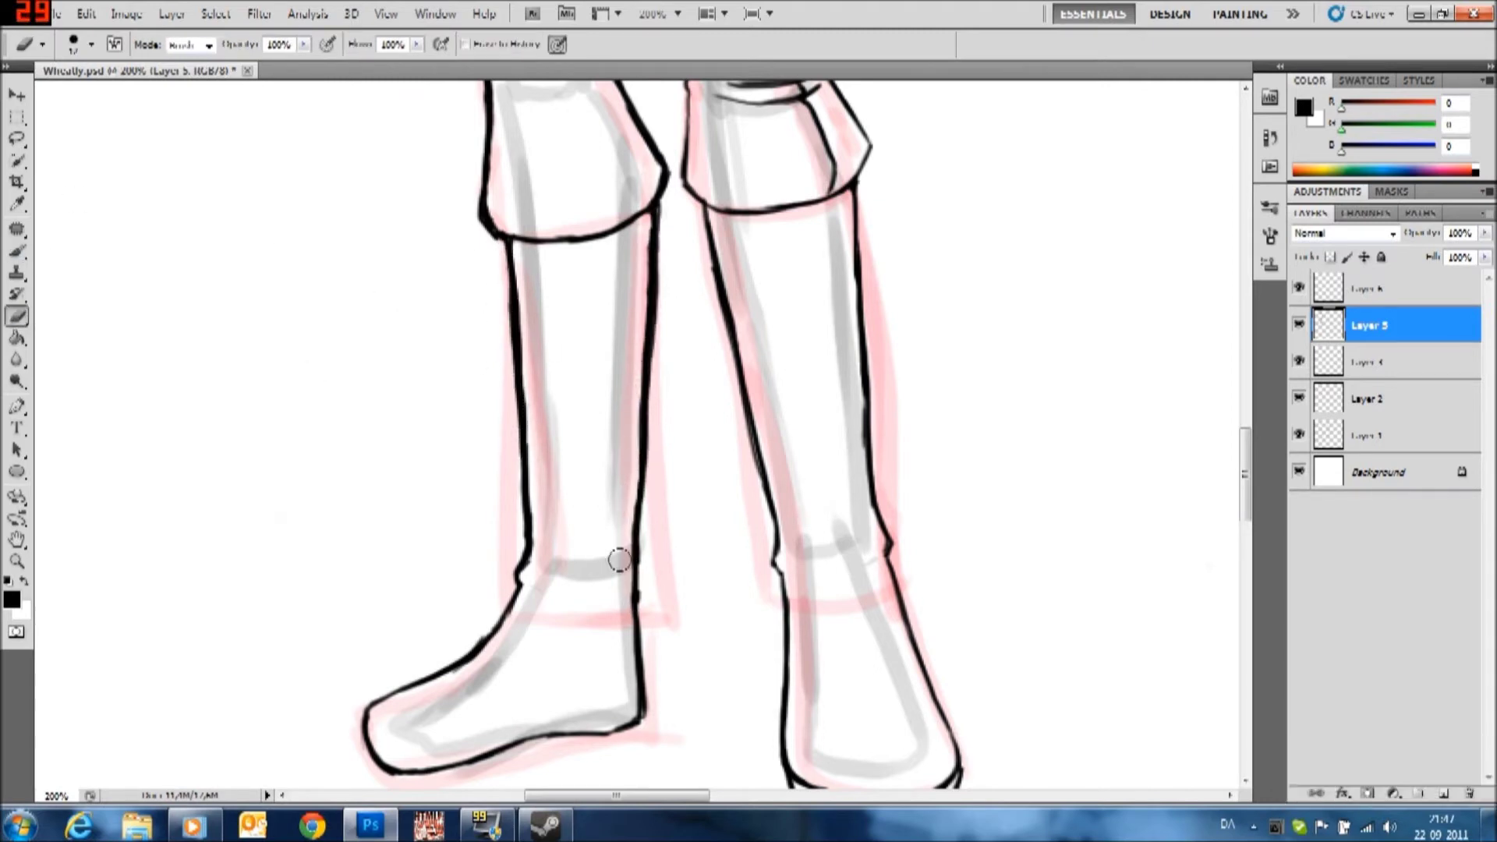
{"action": "mouse_move", "coordinate": [529, 585]}
{"action": "left_mouse_down"}
{"action": "mouse_move", "coordinate": [607, 600]}
{"action": "mouse_move", "coordinate": [644, 358]}
{"action": "left_mouse_up"}
{"action": "key", "text": "e"}
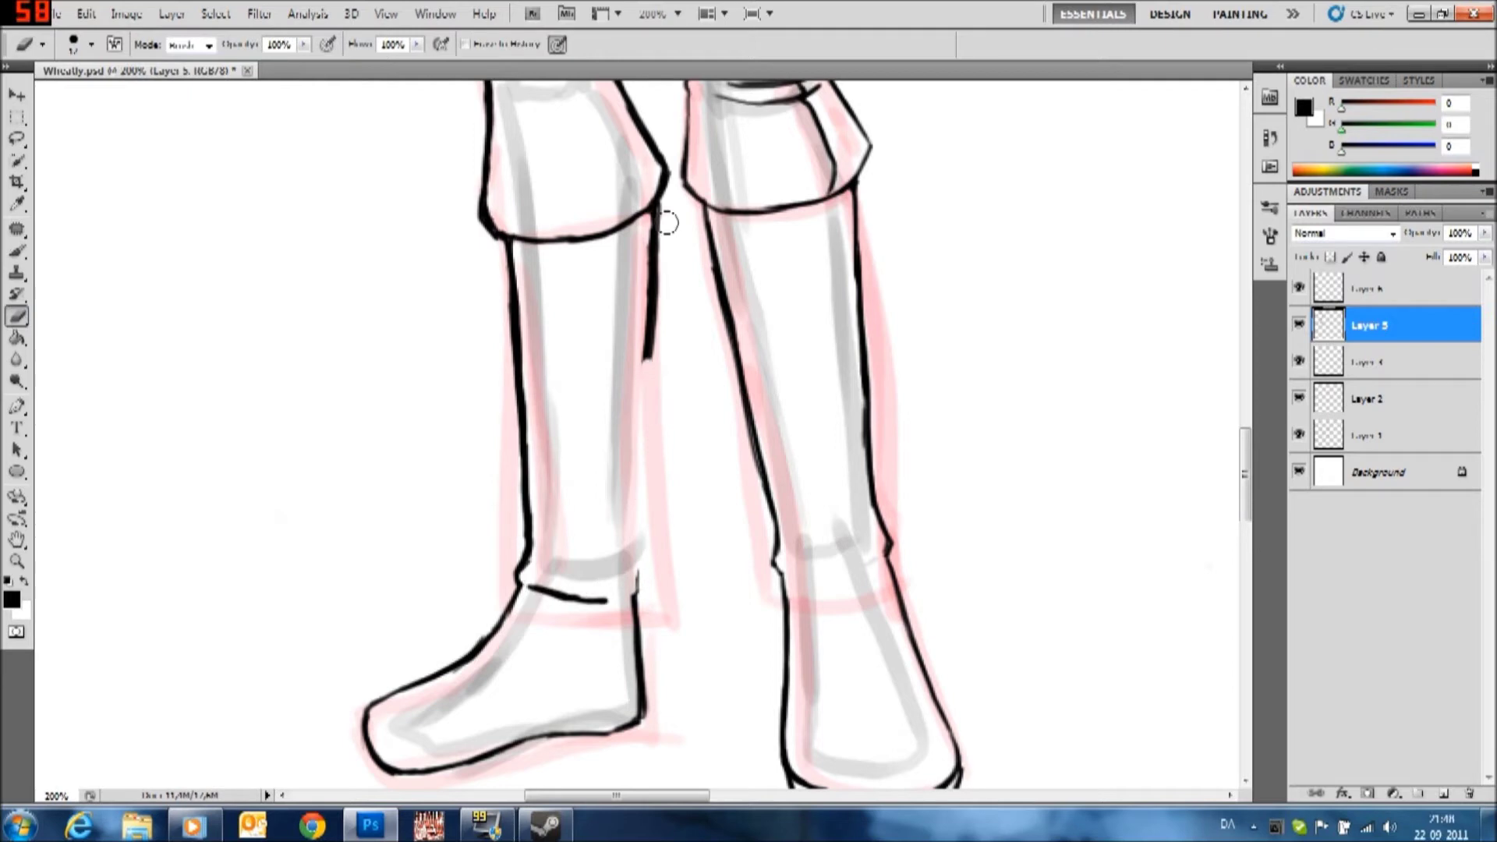
{"action": "key", "text": "b"}
{"action": "left_click_drag", "start_coordinate": [649, 271], "coordinate": [636, 593]}
{"action": "key", "text": "e"}
{"action": "key", "text": "b"}
{"action": "mouse_move", "coordinate": [635, 408]}
{"action": "left_mouse_down"}
{"action": "mouse_move", "coordinate": [638, 366]}
{"action": "mouse_move", "coordinate": [644, 580]}
{"action": "left_mouse_up"}
{"action": "key", "text": "e"}
{"action": "key", "text": "b"}
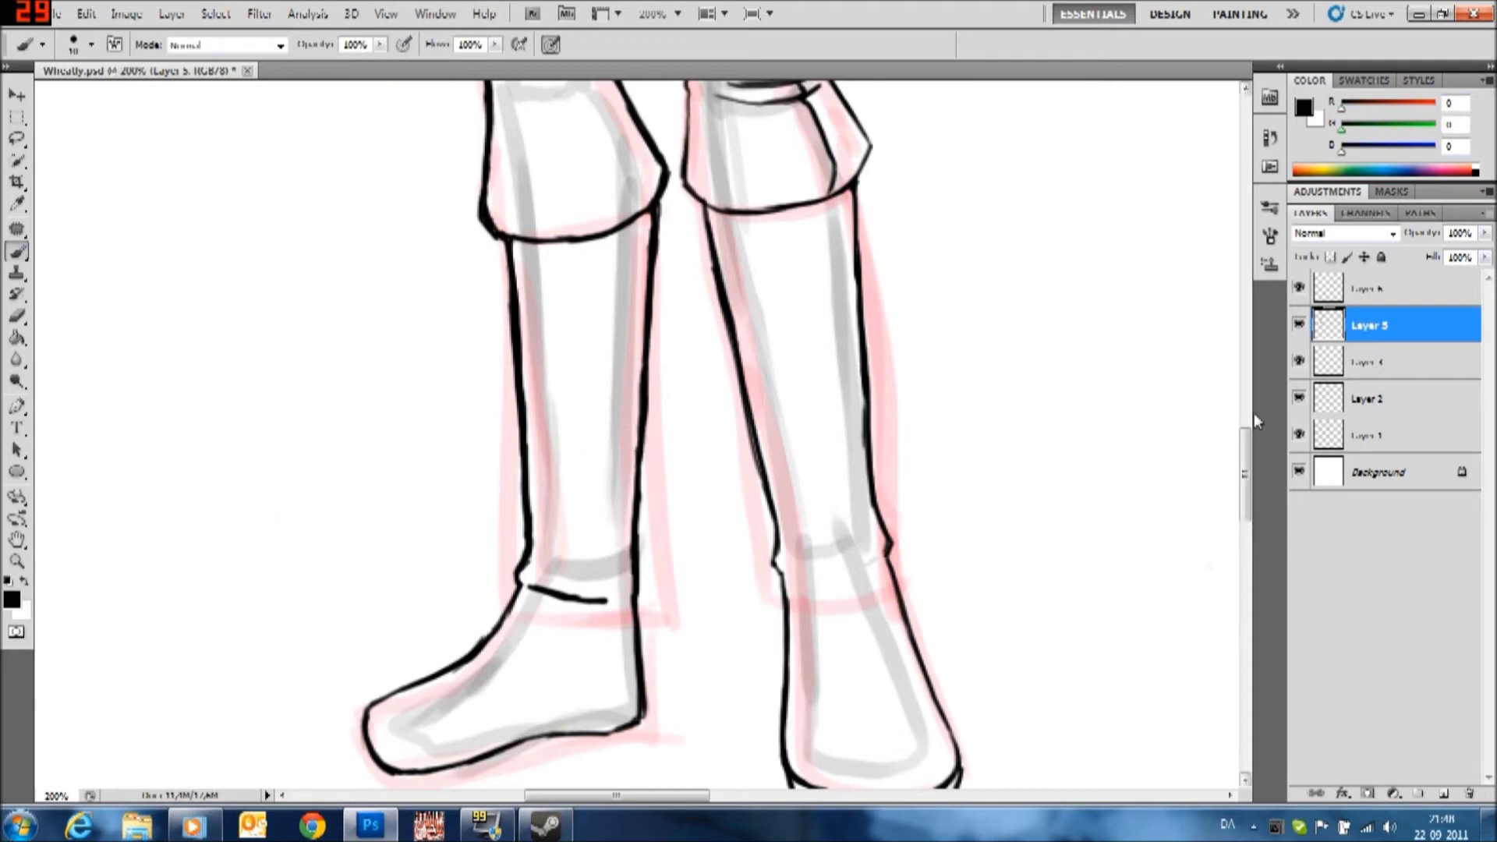
Clean up the ankle area and draw the left foot's sole around the toe
{"action": "scroll", "coordinate": [1232, 439], "scroll_direction": "down", "scroll_amount": 5}
{"action": "key", "text": "e"}
{"action": "mouse_move", "coordinate": [452, 577]}
{"action": "left_mouse_down"}
{"action": "mouse_move", "coordinate": [361, 528]}
{"action": "mouse_move", "coordinate": [648, 522]}
{"action": "left_mouse_up"}
{"action": "mouse_move", "coordinate": [374, 506]}
{"action": "left_mouse_down"}
{"action": "mouse_move", "coordinate": [472, 468]}
{"action": "mouse_move", "coordinate": [362, 577]}
{"action": "left_mouse_up"}
{"action": "left_click", "coordinate": [19, 253]}
{"action": "key", "text": "ctrl+z"}
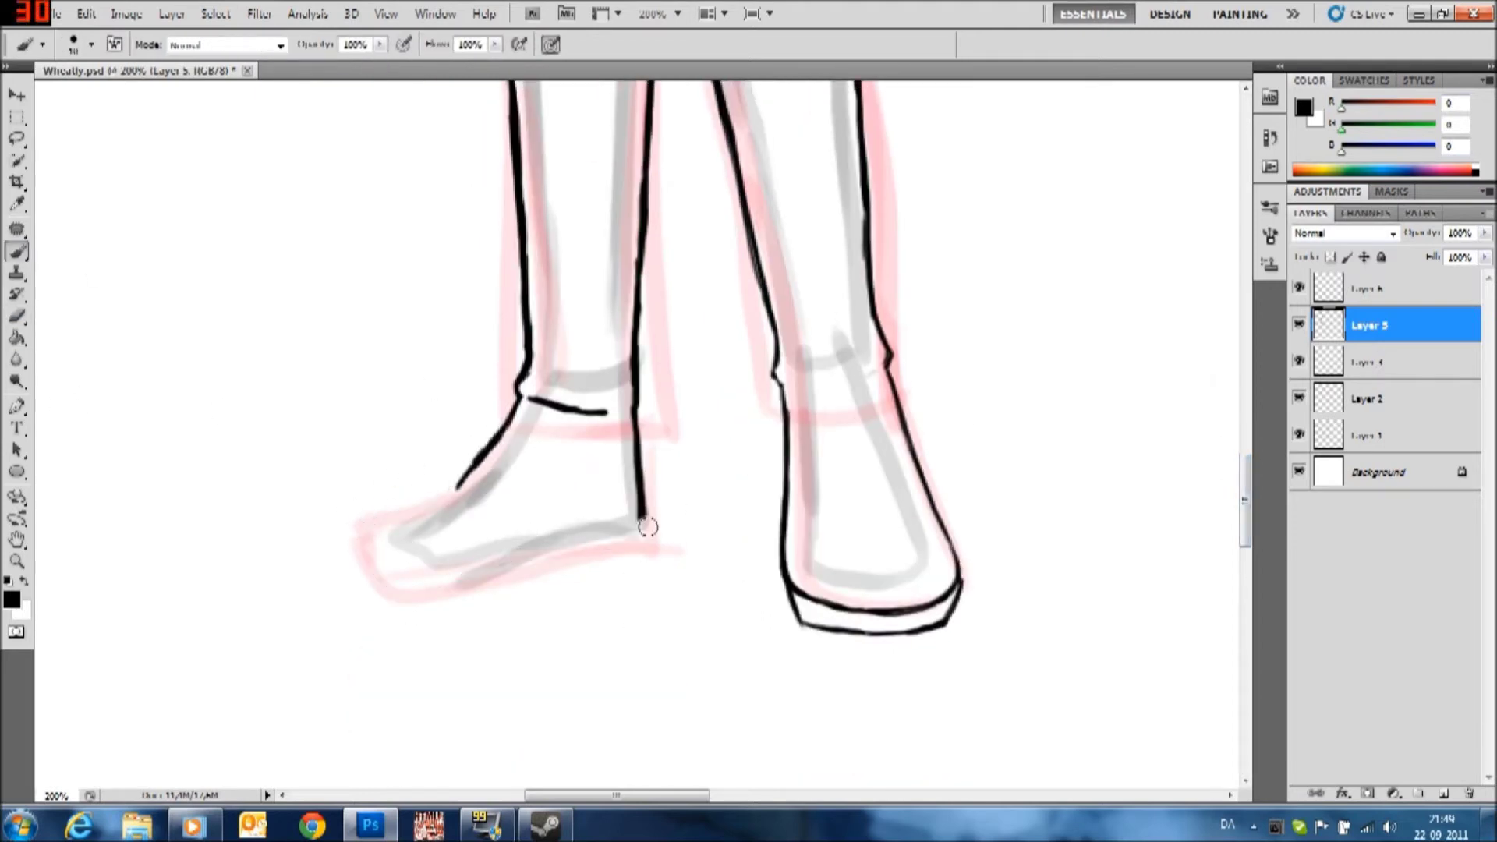
{"action": "mouse_move", "coordinate": [612, 543]}
{"action": "left_mouse_down"}
{"action": "mouse_move", "coordinate": [448, 601]}
{"action": "mouse_move", "coordinate": [364, 546]}
{"action": "mouse_move", "coordinate": [468, 477]}
{"action": "mouse_move", "coordinate": [499, 573]}
{"action": "mouse_move", "coordinate": [363, 546]}
{"action": "mouse_move", "coordinate": [374, 600]}
{"action": "left_mouse_up"}
{"action": "key", "text": "e"}
{"action": "key", "text": "b"}
Draw the toe front, a thicker instep, and a trimmed double sole under the left foot
{"action": "left_click_drag", "start_coordinate": [359, 546], "coordinate": [391, 606]}
{"action": "left_click_drag", "start_coordinate": [476, 461], "coordinate": [394, 521]}
{"action": "mouse_move", "coordinate": [386, 604]}
{"action": "left_mouse_down"}
{"action": "mouse_move", "coordinate": [467, 597]}
{"action": "mouse_move", "coordinate": [644, 526]}
{"action": "left_mouse_up"}
{"action": "mouse_move", "coordinate": [398, 620]}
{"action": "left_mouse_down"}
{"action": "mouse_move", "coordinate": [535, 601]}
{"action": "mouse_move", "coordinate": [644, 548]}
{"action": "left_mouse_up"}
{"action": "key", "text": "e"}
{"action": "mouse_move", "coordinate": [536, 601]}
{"action": "left_mouse_down"}
{"action": "mouse_move", "coordinate": [637, 555]}
{"action": "mouse_move", "coordinate": [389, 616]}
{"action": "left_mouse_up"}
{"action": "key", "text": "b"}
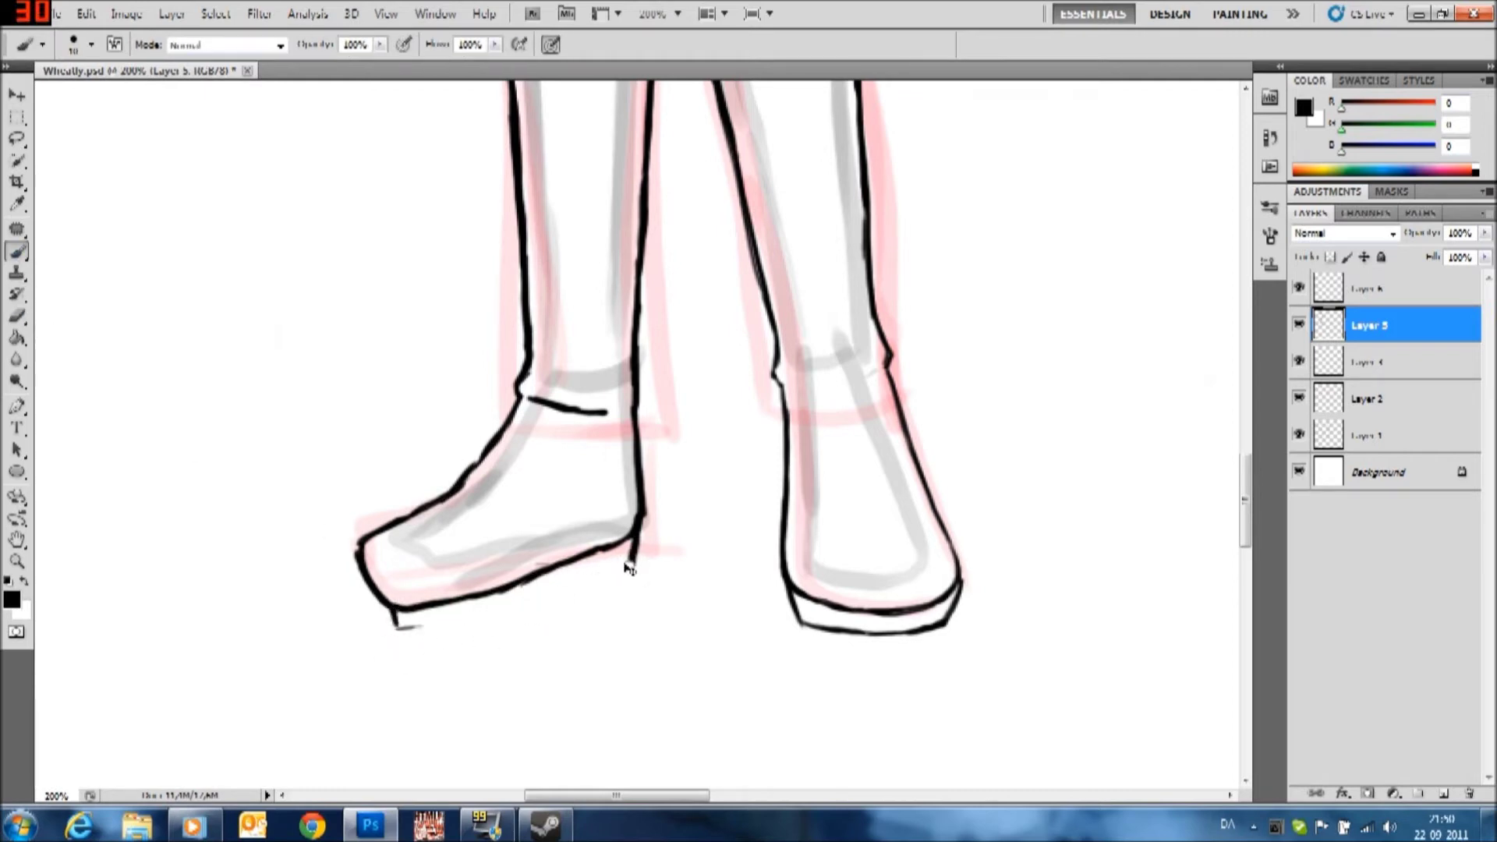
Rework the left foot's instep-to-toe curve, erasing the stray toe strokes
{"action": "key", "text": "e"}
{"action": "mouse_move", "coordinate": [384, 611]}
{"action": "left_mouse_down"}
{"action": "mouse_move", "coordinate": [491, 448]}
{"action": "mouse_move", "coordinate": [349, 538]}
{"action": "mouse_move", "coordinate": [393, 608]}
{"action": "left_mouse_up"}
{"action": "key", "text": "b"}
{"action": "key", "text": "e"}
{"action": "mouse_move", "coordinate": [437, 499]}
{"action": "left_mouse_down"}
{"action": "mouse_move", "coordinate": [344, 526]}
{"action": "mouse_move", "coordinate": [397, 609]}
{"action": "left_mouse_up"}
{"action": "key", "text": "b"}
{"action": "mouse_move", "coordinate": [510, 417]}
{"action": "left_mouse_down"}
{"action": "mouse_move", "coordinate": [352, 562]}
{"action": "mouse_move", "coordinate": [402, 610]}
{"action": "left_mouse_up"}
{"action": "key", "text": "e"}
{"action": "mouse_move", "coordinate": [425, 499]}
{"action": "left_mouse_down"}
{"action": "mouse_move", "coordinate": [351, 581]}
{"action": "mouse_move", "coordinate": [645, 535]}
{"action": "mouse_move", "coordinate": [568, 561]}
{"action": "mouse_move", "coordinate": [487, 456]}
{"action": "left_mouse_up"}
{"action": "left_click", "coordinate": [17, 254]}
Redraw the left sole heel to toe with a second line, refining instep and toe tip
{"action": "left_click_drag", "start_coordinate": [623, 543], "coordinate": [373, 610]}
{"action": "mouse_move", "coordinate": [495, 435]}
{"action": "left_mouse_down"}
{"action": "mouse_move", "coordinate": [372, 608]}
{"action": "mouse_move", "coordinate": [550, 577]}
{"action": "mouse_move", "coordinate": [643, 532]}
{"action": "mouse_move", "coordinate": [382, 608]}
{"action": "mouse_move", "coordinate": [367, 530]}
{"action": "mouse_move", "coordinate": [491, 438]}
{"action": "mouse_move", "coordinate": [452, 491]}
{"action": "left_mouse_up"}
{"action": "key", "text": "e"}
{"action": "key", "text": "b"}
{"action": "left_click_drag", "start_coordinate": [510, 409], "coordinate": [449, 489]}
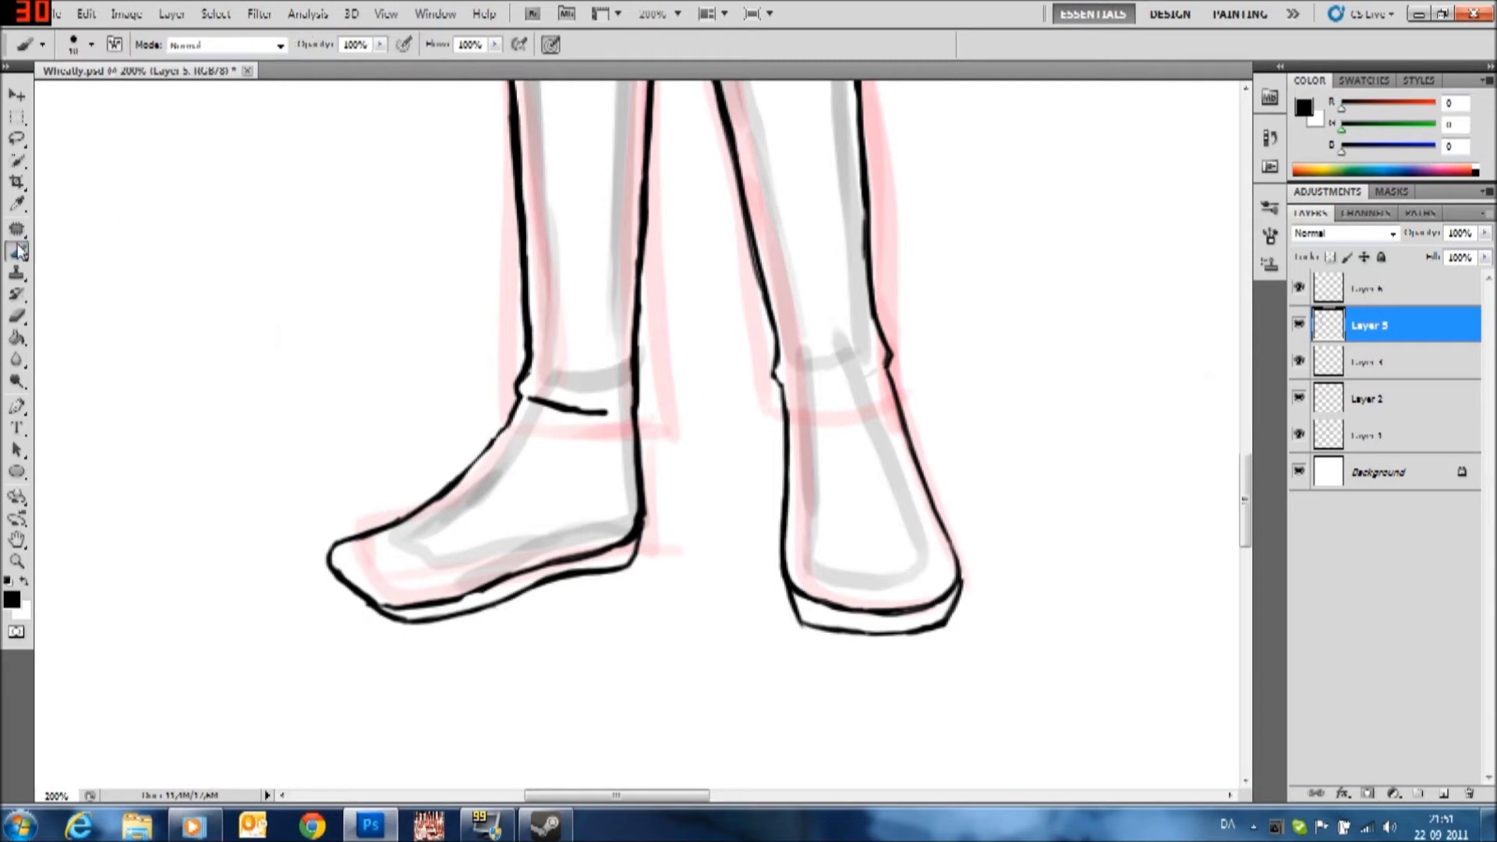
{"action": "mouse_move", "coordinate": [332, 554]}
{"action": "left_mouse_down"}
{"action": "mouse_move", "coordinate": [382, 620]}
{"action": "mouse_move", "coordinate": [343, 561]}
{"action": "mouse_move", "coordinate": [336, 581]}
{"action": "mouse_move", "coordinate": [538, 573]}
{"action": "left_mouse_up"}
{"action": "key", "text": "e"}
{"action": "key", "text": "b"}
{"action": "key", "text": "e"}
{"action": "key", "text": "b"}
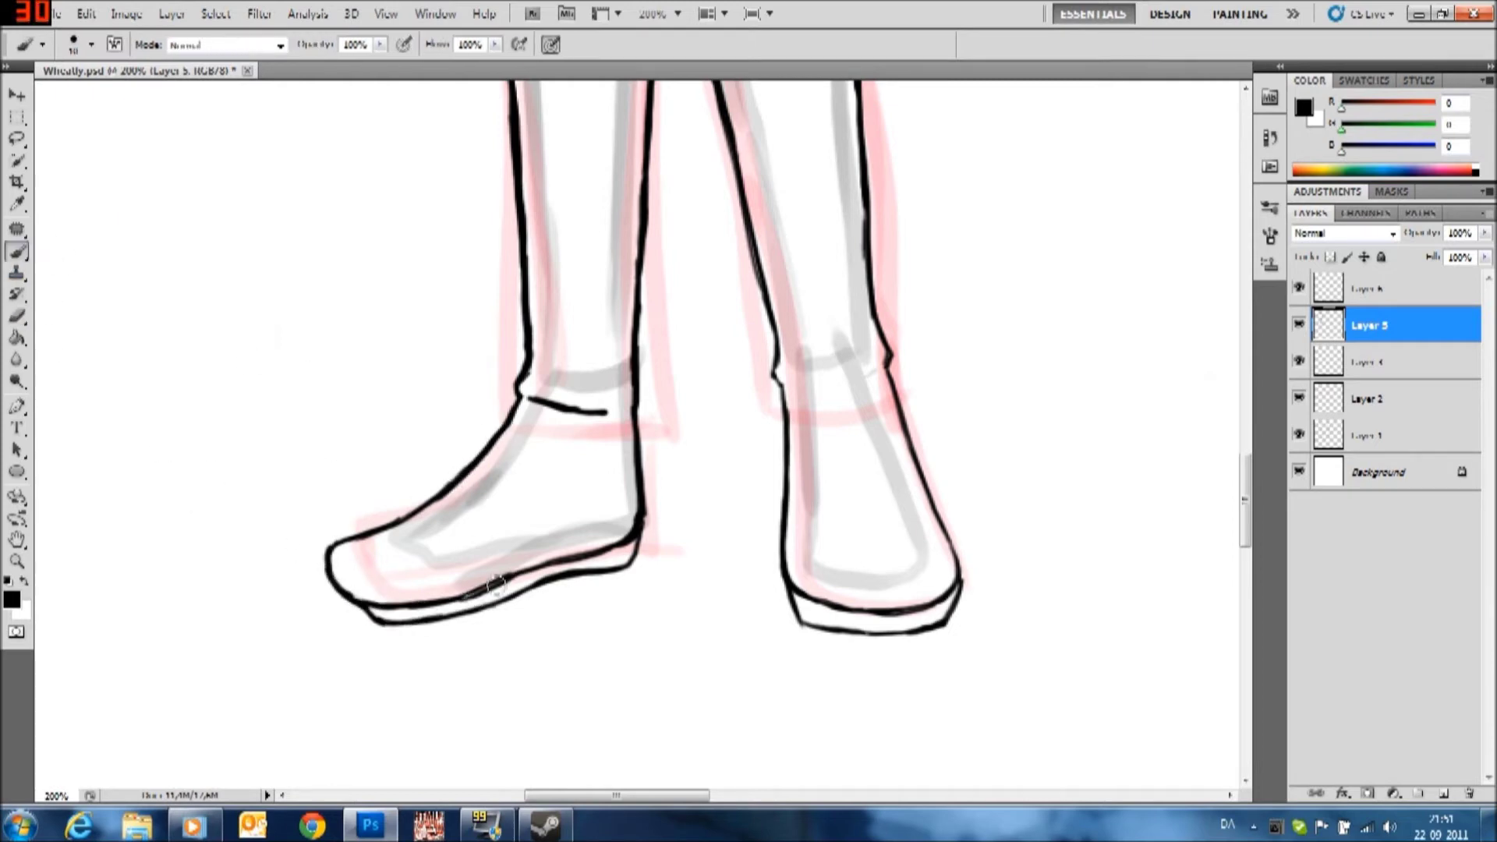
{"action": "scroll", "coordinate": [351, 600], "scroll_direction": "up", "scroll_amount": 1}
{"action": "scroll", "coordinate": [312, 600], "scroll_direction": "up", "scroll_amount": 6}
Switch to sketch Layer 4 with green at a lowered brush opacity
{"action": "scroll", "coordinate": [308, 601], "scroll_direction": "up", "scroll_amount": 1}
{"action": "scroll", "coordinate": [308, 602], "scroll_direction": "up", "scroll_amount": 1}
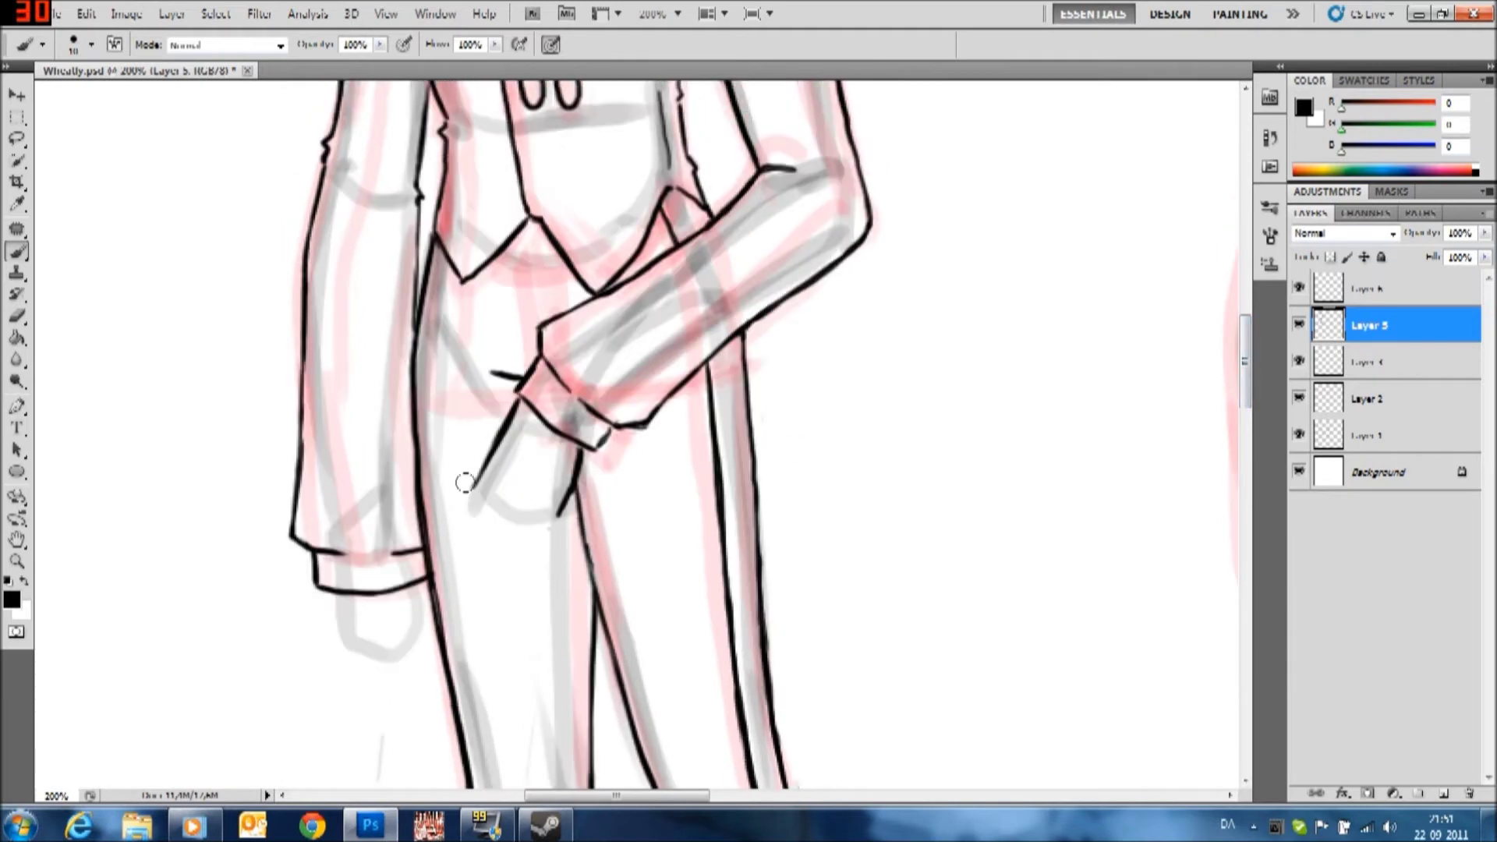
{"action": "left_click", "coordinate": [1373, 362]}
{"action": "left_click", "coordinate": [1304, 107]}
{"action": "left_click", "coordinate": [980, 273]}
{"action": "left_click_drag", "start_coordinate": [379, 45], "coordinate": [329, 68]}
Rough in the first hand in green, adding guide lines and the wrist curve
{"action": "mouse_move", "coordinate": [476, 493]}
{"action": "left_mouse_down"}
{"action": "mouse_move", "coordinate": [558, 513]}
{"action": "mouse_move", "coordinate": [462, 546]}
{"action": "mouse_move", "coordinate": [558, 524]}
{"action": "left_mouse_up"}
{"action": "left_click_drag", "start_coordinate": [467, 558], "coordinate": [507, 554]}
{"action": "mouse_move", "coordinate": [490, 503]}
{"action": "left_mouse_down"}
{"action": "mouse_move", "coordinate": [493, 560]}
{"action": "mouse_move", "coordinate": [520, 563]}
{"action": "left_mouse_up"}
{"action": "left_click_drag", "start_coordinate": [544, 516], "coordinate": [555, 579]}
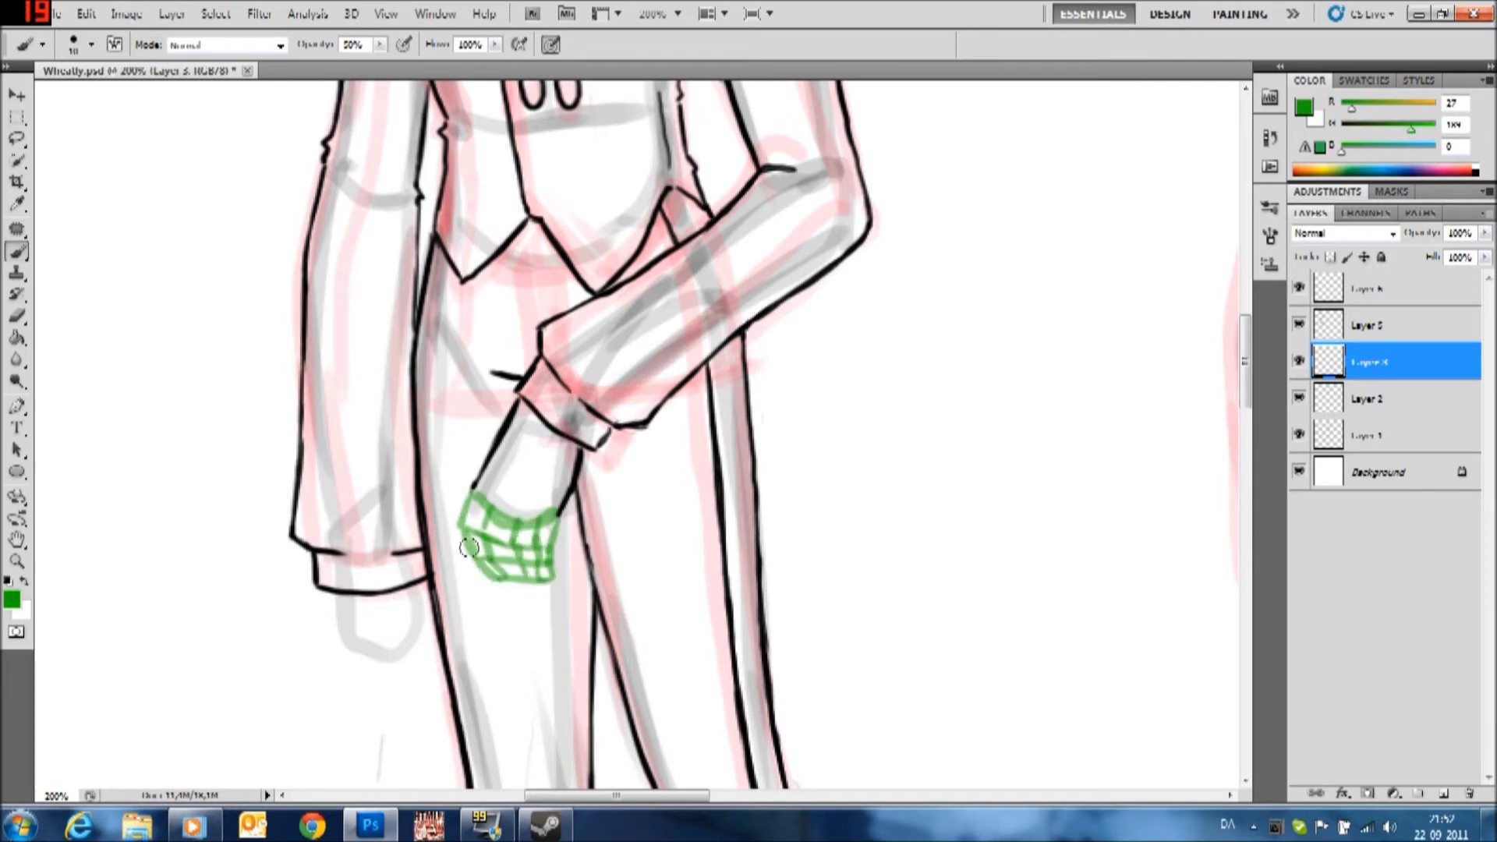
{"action": "left_click_drag", "start_coordinate": [495, 472], "coordinate": [461, 493]}
Sketch a second green hand below the sleeve
{"action": "mouse_move", "coordinate": [342, 598]}
{"action": "left_mouse_down"}
{"action": "mouse_move", "coordinate": [366, 663]}
{"action": "mouse_move", "coordinate": [427, 632]}
{"action": "left_mouse_up"}
{"action": "left_click_drag", "start_coordinate": [359, 686], "coordinate": [433, 671]}
{"action": "mouse_move", "coordinate": [401, 597]}
{"action": "left_mouse_down"}
{"action": "mouse_move", "coordinate": [370, 669]}
{"action": "mouse_move", "coordinate": [437, 722]}
{"action": "mouse_move", "coordinate": [456, 663]}
{"action": "left_mouse_up"}
{"action": "mouse_move", "coordinate": [355, 674]}
{"action": "left_mouse_down"}
{"action": "mouse_move", "coordinate": [448, 733]}
{"action": "mouse_move", "coordinate": [453, 653]}
{"action": "left_mouse_up"}
Return to ink Layer 5 with black at full brush opacity
{"action": "left_click", "coordinate": [1372, 325]}
{"action": "left_click", "coordinate": [11, 599]}
{"action": "key", "text": "Escape"}
{"action": "key", "text": "d"}
{"action": "left_click", "coordinate": [380, 44]}
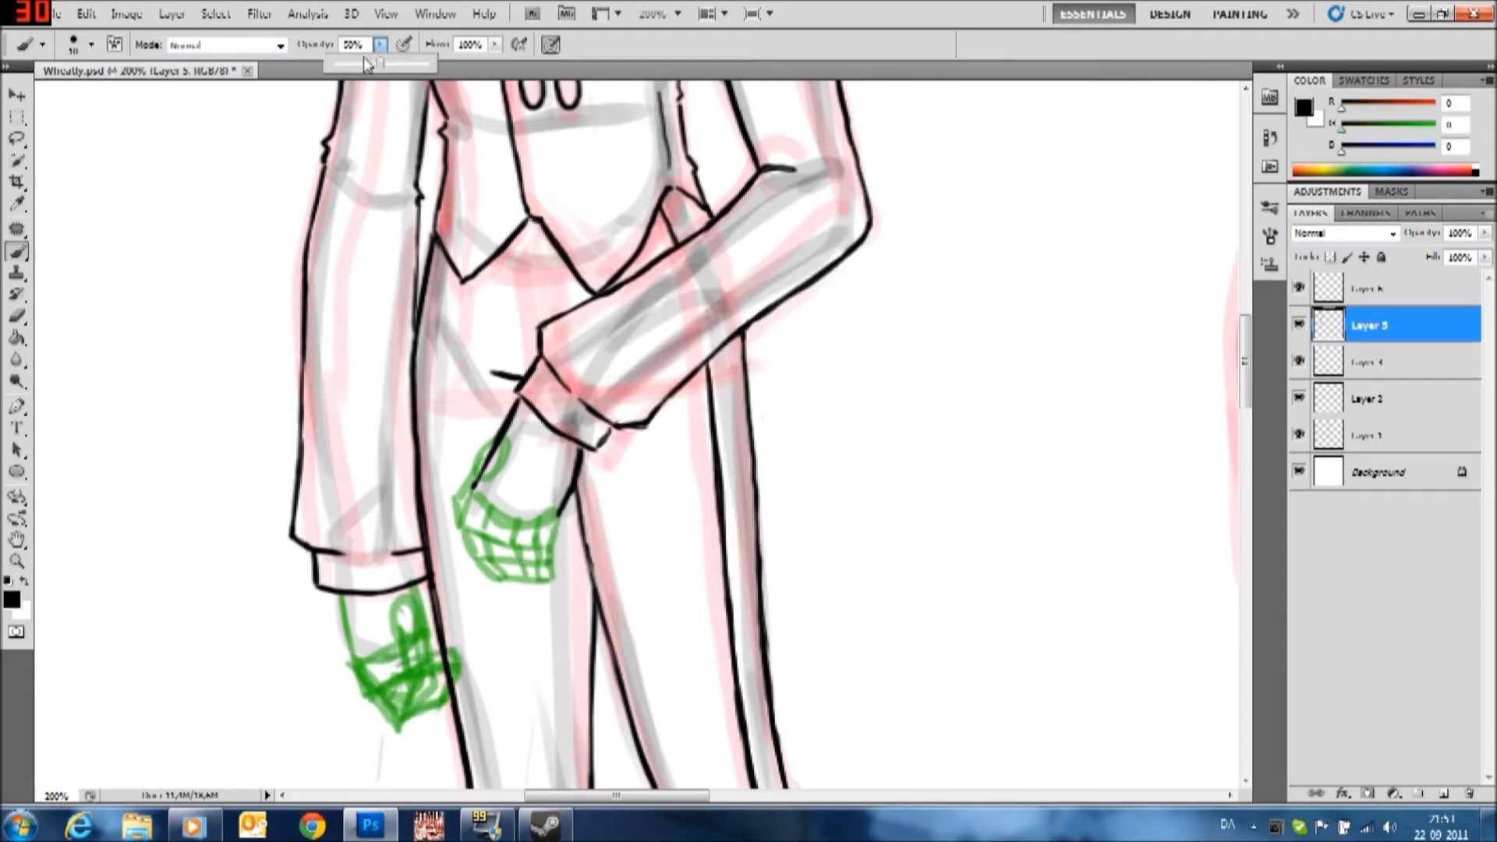
{"action": "scroll", "coordinate": [780, 429], "scroll_direction": "down", "scroll_amount": 5}
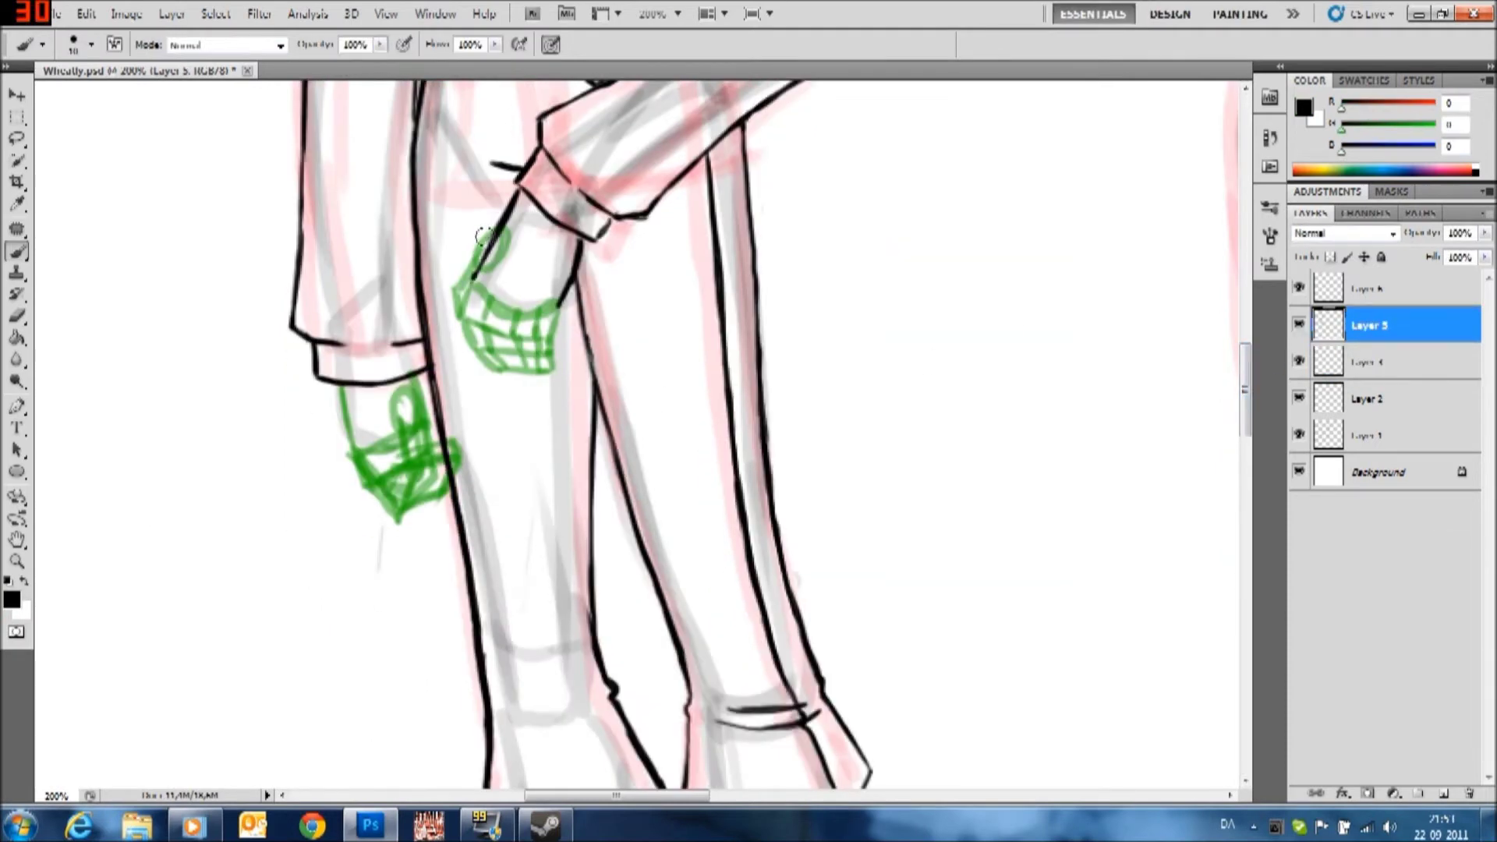
Ink the fingers and outer edge of the hand in black, redoing a misplaced finger stroke
{"action": "mouse_move", "coordinate": [512, 316]}
{"action": "left_mouse_down"}
{"action": "mouse_move", "coordinate": [521, 397]}
{"action": "mouse_move", "coordinate": [535, 398]}
{"action": "left_mouse_up"}
{"action": "mouse_move", "coordinate": [557, 304]}
{"action": "left_mouse_down"}
{"action": "mouse_move", "coordinate": [549, 390]}
{"action": "mouse_move", "coordinate": [462, 328]}
{"action": "left_mouse_up"}
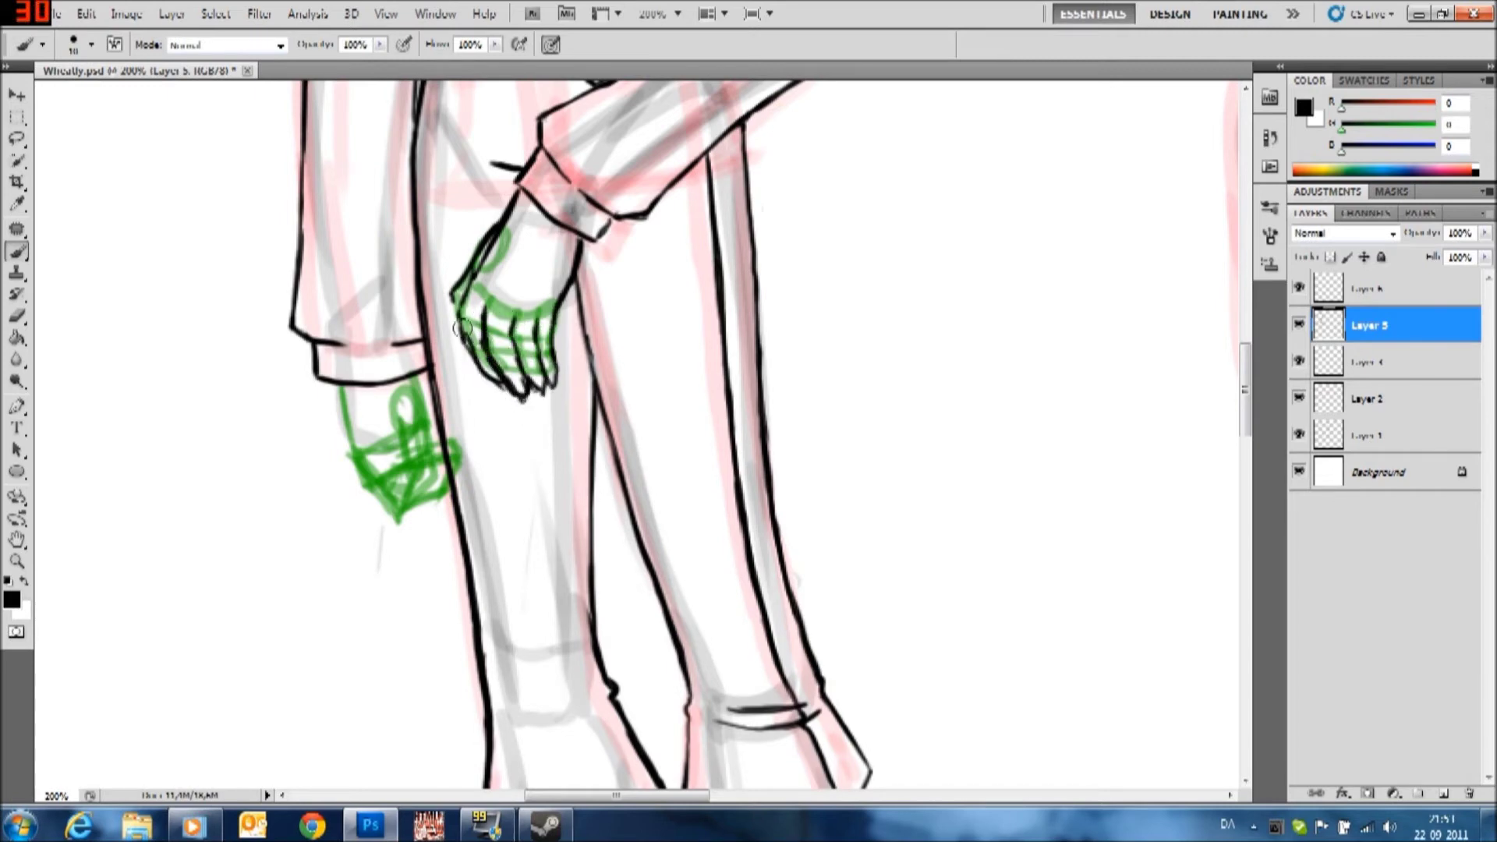
{"action": "left_click_drag", "start_coordinate": [337, 390], "coordinate": [401, 516]}
{"action": "left_click_drag", "start_coordinate": [386, 413], "coordinate": [390, 472]}
{"action": "key", "text": "ctrl+alt+z"}
{"action": "left_click_drag", "start_coordinate": [410, 382], "coordinate": [401, 490]}
{"action": "left_click_drag", "start_coordinate": [398, 409], "coordinate": [394, 487]}
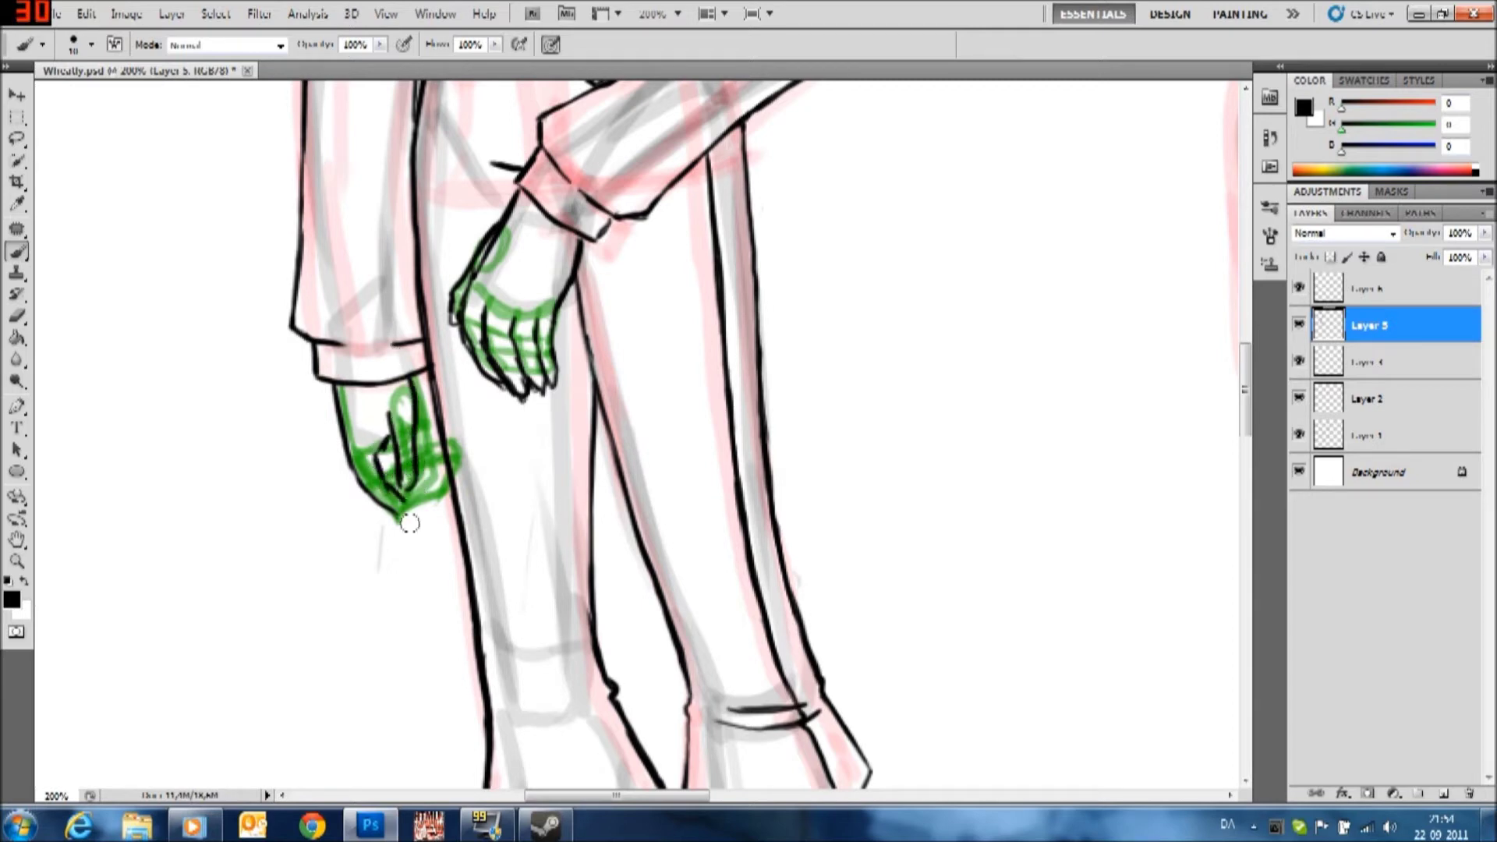
Erase stray black lines inside the hand and redraw its top near the cuff
{"action": "left_click", "coordinate": [18, 316]}
{"action": "left_click_drag", "start_coordinate": [400, 516], "coordinate": [413, 388]}
{"action": "key", "text": "b"}
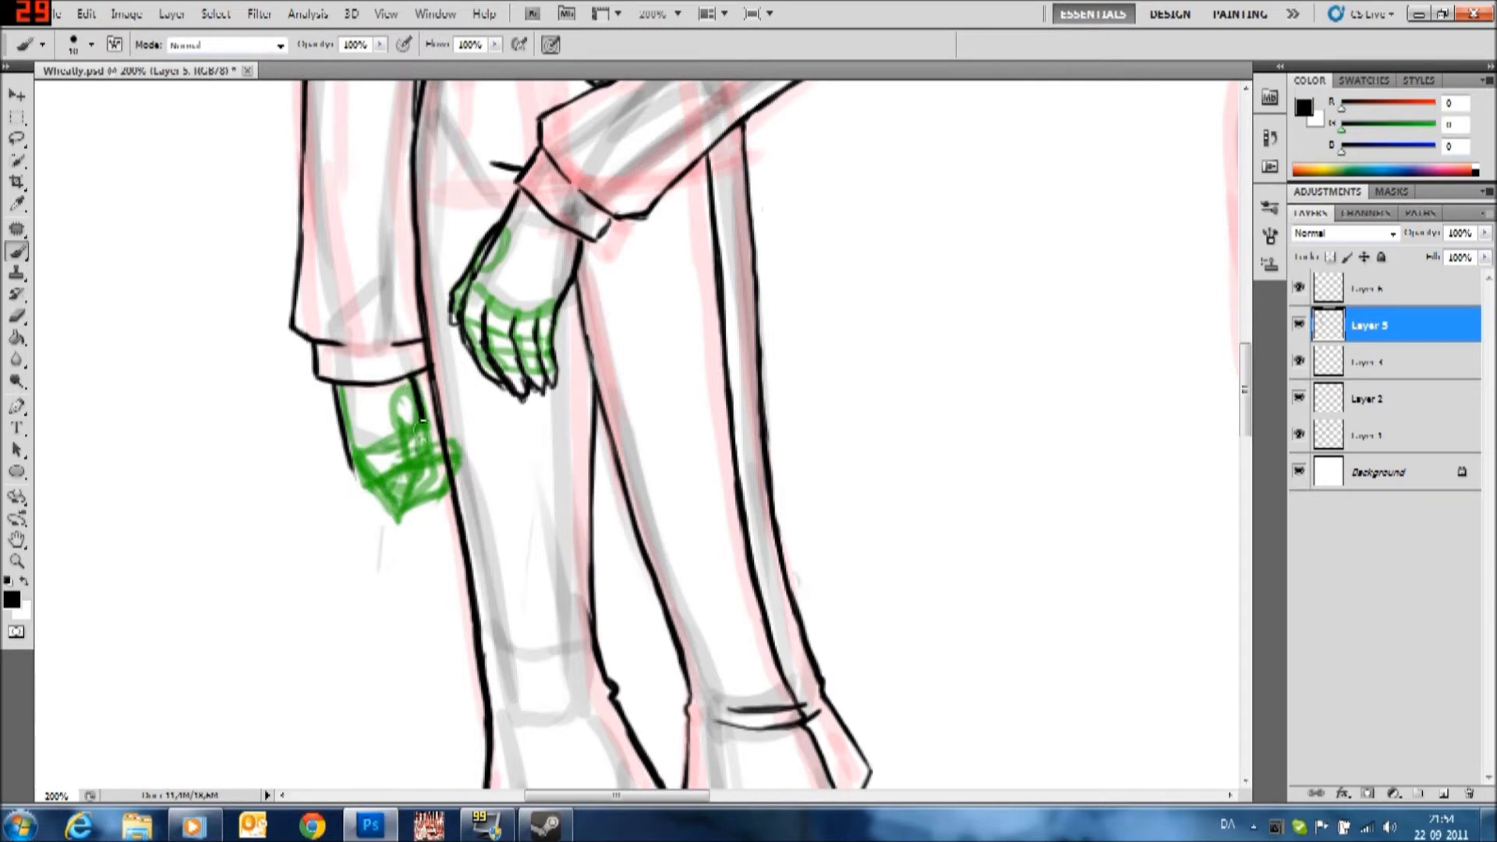
{"action": "left_click_drag", "start_coordinate": [411, 411], "coordinate": [405, 384]}
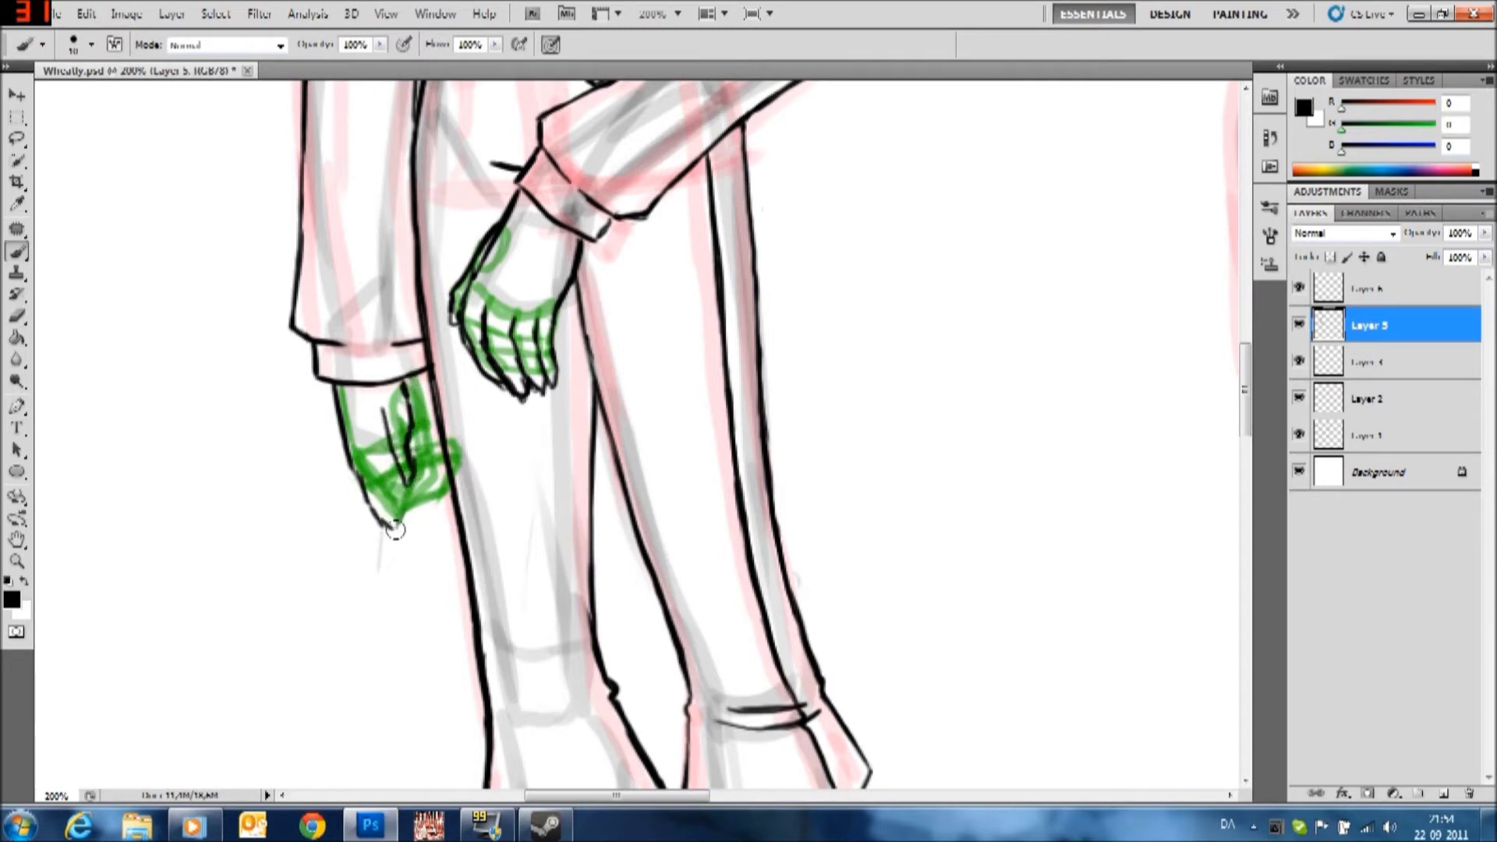
{"action": "key", "text": "e"}
{"action": "left_click_drag", "start_coordinate": [385, 517], "coordinate": [408, 421]}
{"action": "mouse_move", "coordinate": [468, 267]}
{"action": "left_mouse_down"}
{"action": "mouse_move", "coordinate": [472, 335]}
{"action": "mouse_move", "coordinate": [502, 385]}
{"action": "mouse_move", "coordinate": [549, 327]}
{"action": "left_mouse_up"}
{"action": "key", "text": "b"}
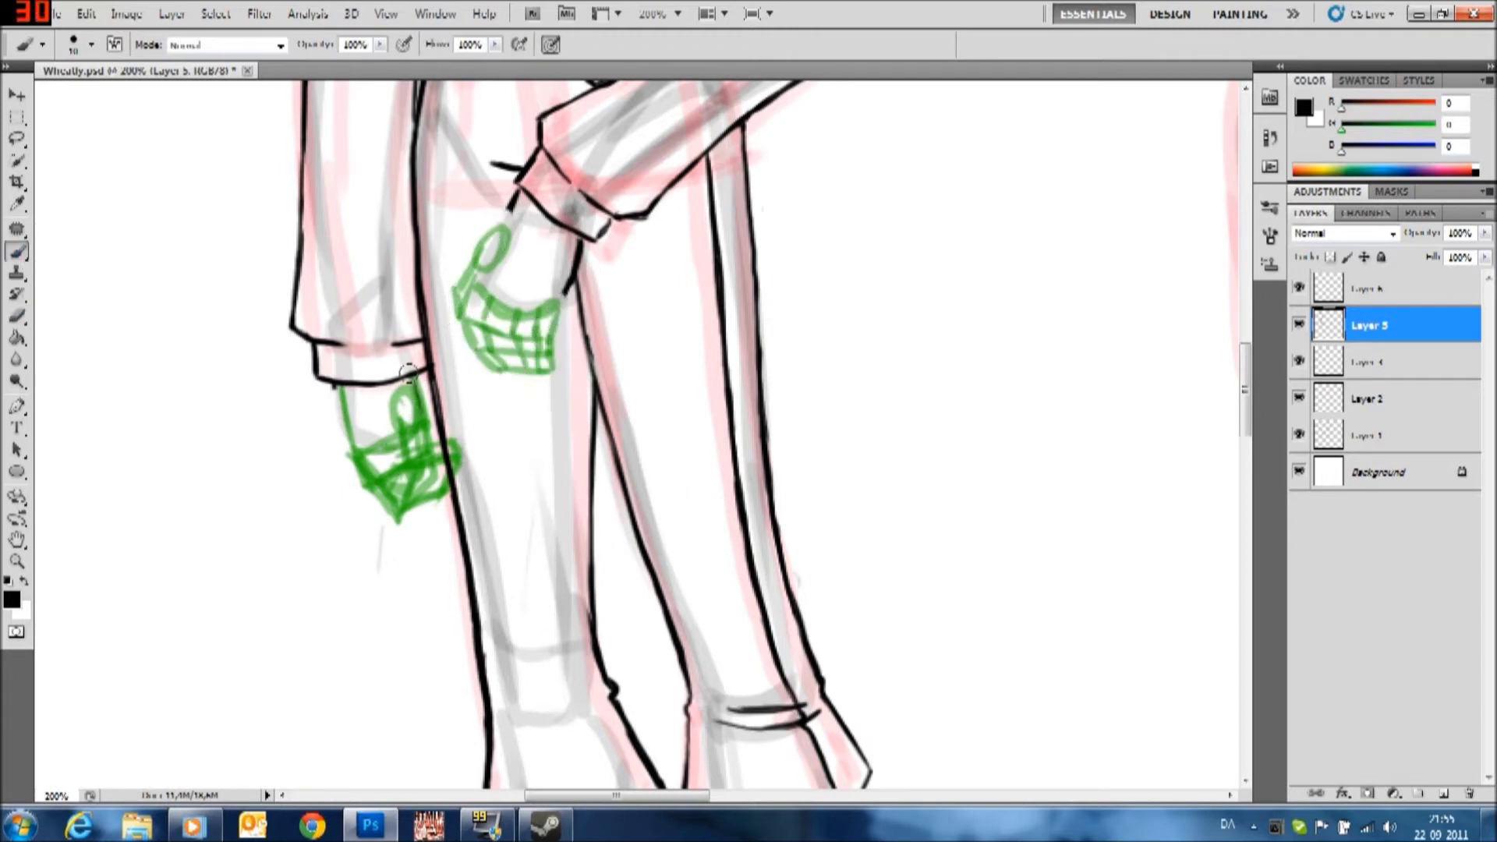
Retry inking the hand's edge and bottom, undoing the unwanted strokes
{"action": "left_click_drag", "start_coordinate": [422, 423], "coordinate": [374, 507]}
{"action": "left_click_drag", "start_coordinate": [366, 452], "coordinate": [421, 499]}
{"action": "key", "text": "e"}
{"action": "key", "text": "ctrl+alt+z"}
{"action": "key", "text": "ctrl+alt+z"}
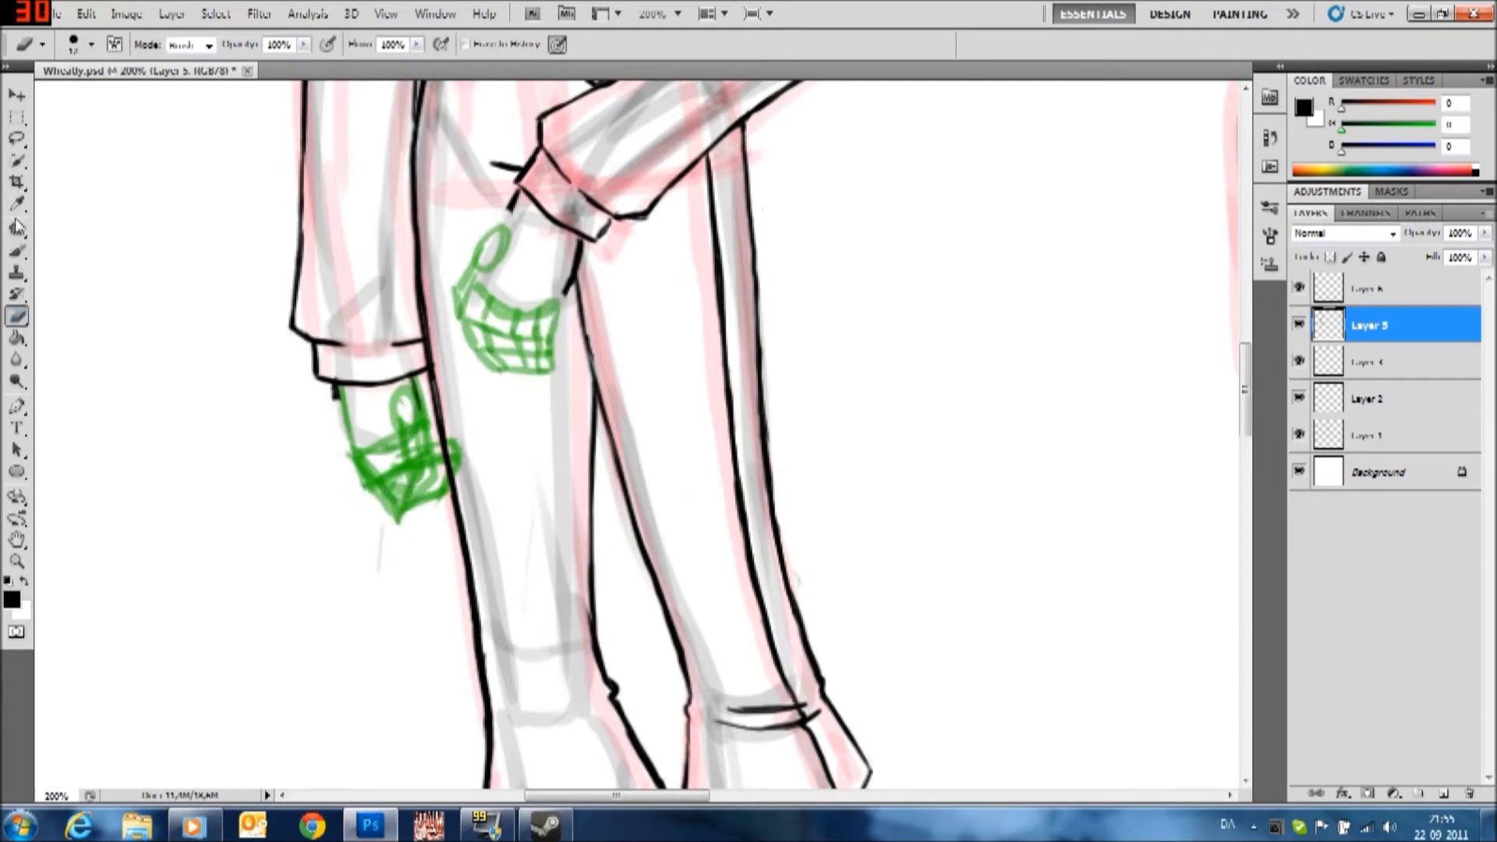
{"action": "key", "text": "b"}
{"action": "left_click_drag", "start_coordinate": [335, 385], "coordinate": [334, 468]}
{"action": "mouse_move", "coordinate": [370, 524]}
{"action": "left_mouse_down"}
{"action": "mouse_move", "coordinate": [366, 483]}
{"action": "mouse_move", "coordinate": [390, 514]}
{"action": "mouse_move", "coordinate": [436, 499]}
{"action": "left_mouse_up"}
{"action": "key", "text": "e"}
{"action": "key", "text": "ctrl+alt+z"}
{"action": "key", "text": "ctrl+alt+z"}
{"action": "key", "text": "ctrl+alt+z"}
{"action": "key", "text": "b"}
Ink the hand's left edge and a finger line, undoing extra finger strokes
{"action": "left_click_drag", "start_coordinate": [487, 249], "coordinate": [458, 344]}
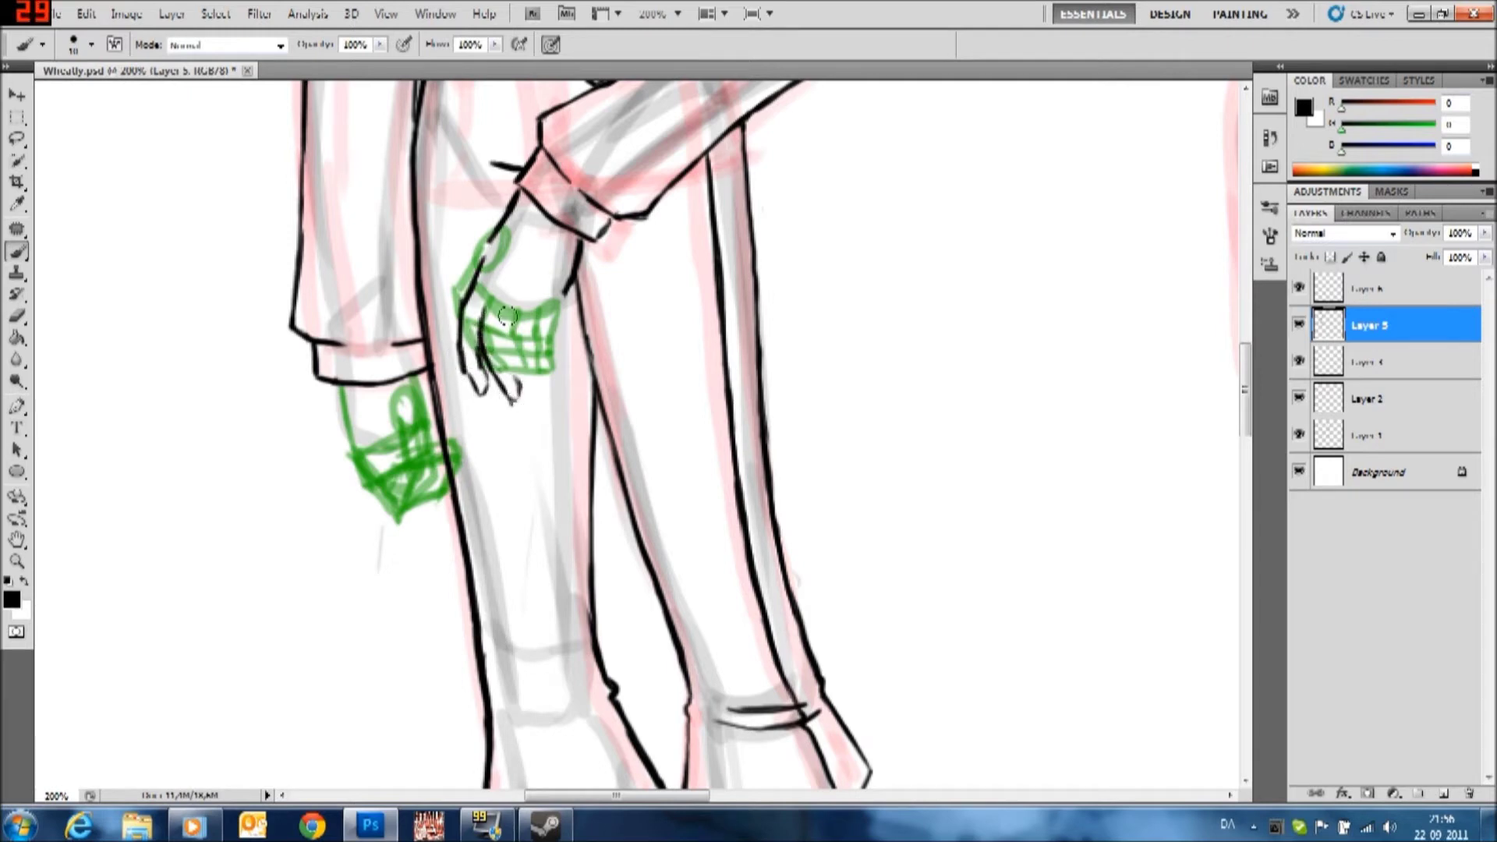
{"action": "left_click_drag", "start_coordinate": [560, 300], "coordinate": [552, 386]}
{"action": "left_click_drag", "start_coordinate": [538, 327], "coordinate": [530, 389]}
{"action": "key", "text": "e"}
{"action": "key", "text": "ctrl+alt+z"}
{"action": "key", "text": "ctrl+alt+z"}
{"action": "key", "text": "ctrl+alt+z"}
{"action": "key", "text": "ctrl+alt+z"}
{"action": "key", "text": "b"}
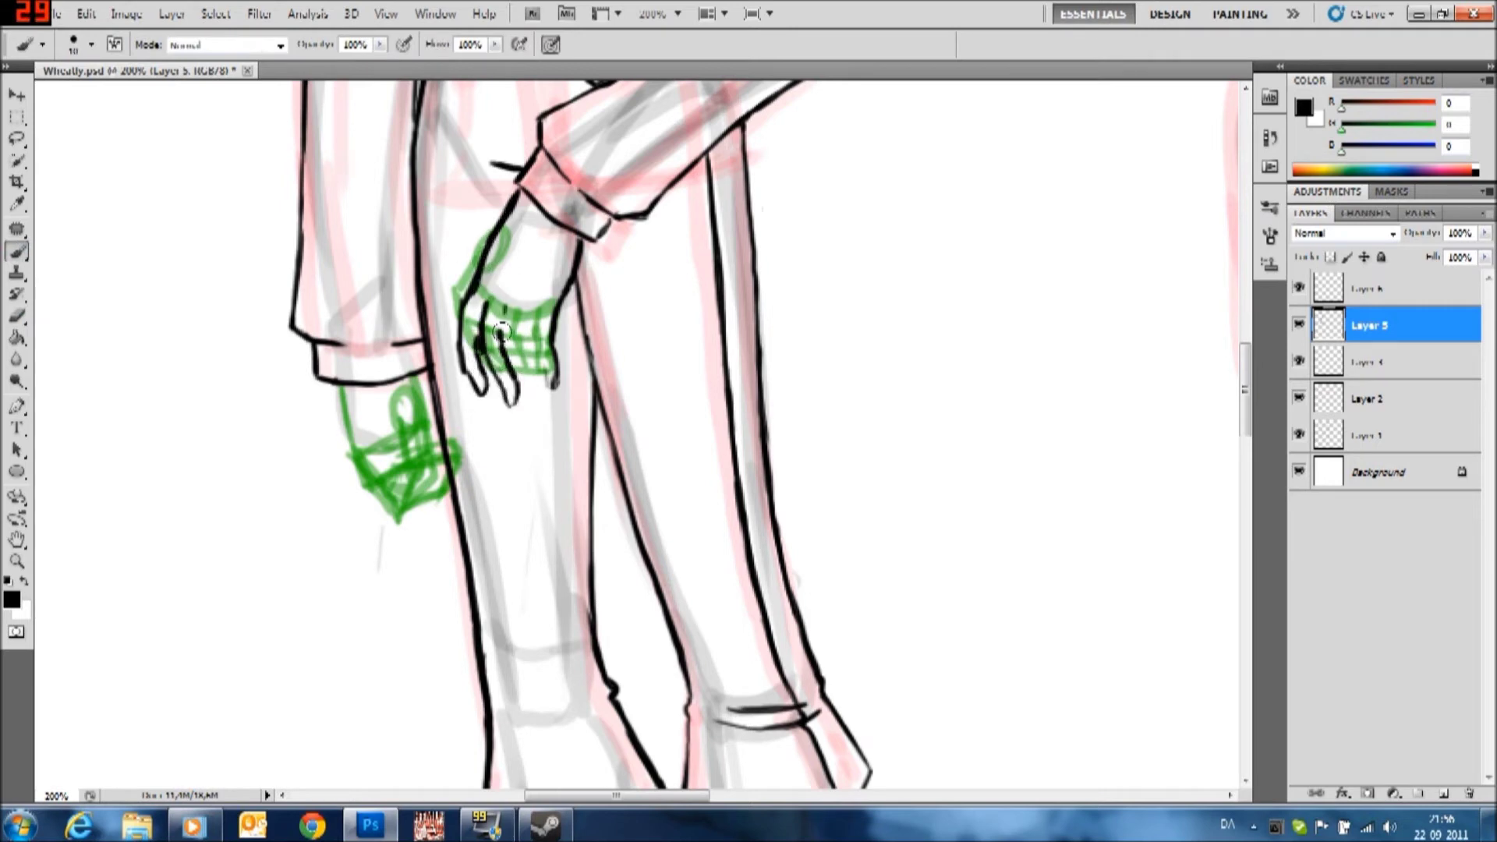
{"action": "left_click_drag", "start_coordinate": [530, 316], "coordinate": [550, 386]}
Erase unwanted finger and edge lines and redraw the hand's outer edge
{"action": "key", "text": "e"}
{"action": "left_click_drag", "start_coordinate": [530, 323], "coordinate": [515, 382]}
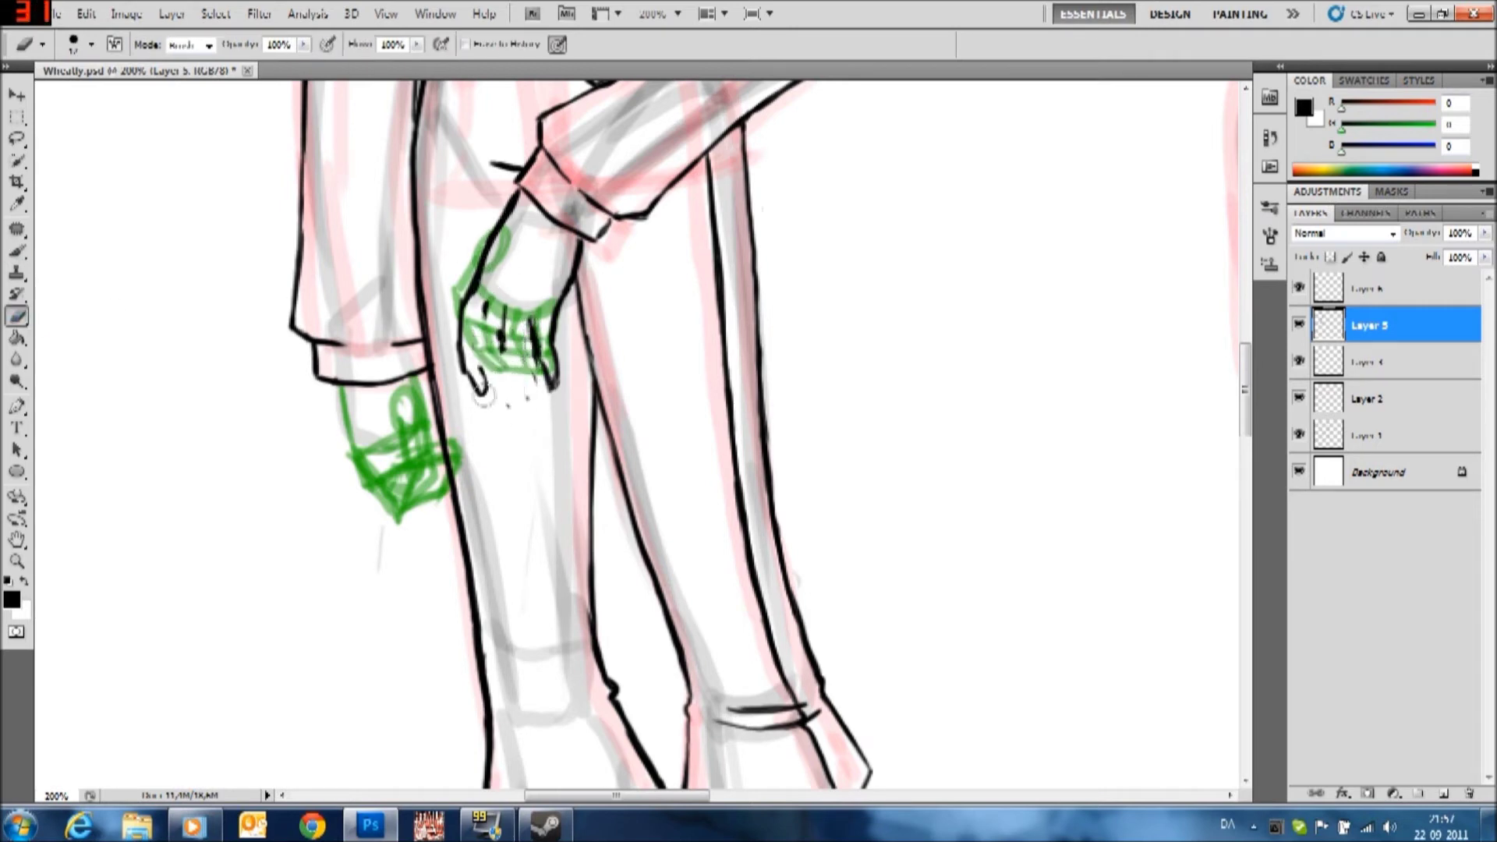
{"action": "left_click_drag", "start_coordinate": [468, 296], "coordinate": [530, 392]}
{"action": "left_click_drag", "start_coordinate": [534, 316], "coordinate": [530, 370]}
{"action": "mouse_move", "coordinate": [507, 218]}
{"action": "left_mouse_down"}
{"action": "mouse_move", "coordinate": [470, 290]}
{"action": "mouse_move", "coordinate": [522, 402]}
{"action": "left_mouse_up"}
{"action": "key", "text": "b"}
Erase the new finger lines and undo a stray short stroke near the hand
{"action": "key", "text": "e"}
{"action": "mouse_move", "coordinate": [514, 315]}
{"action": "left_mouse_down"}
{"action": "mouse_move", "coordinate": [527, 390]}
{"action": "mouse_move", "coordinate": [471, 272]}
{"action": "left_mouse_up"}
{"action": "left_click", "coordinate": [17, 251]}
{"action": "left_click_drag", "start_coordinate": [510, 313], "coordinate": [509, 338]}
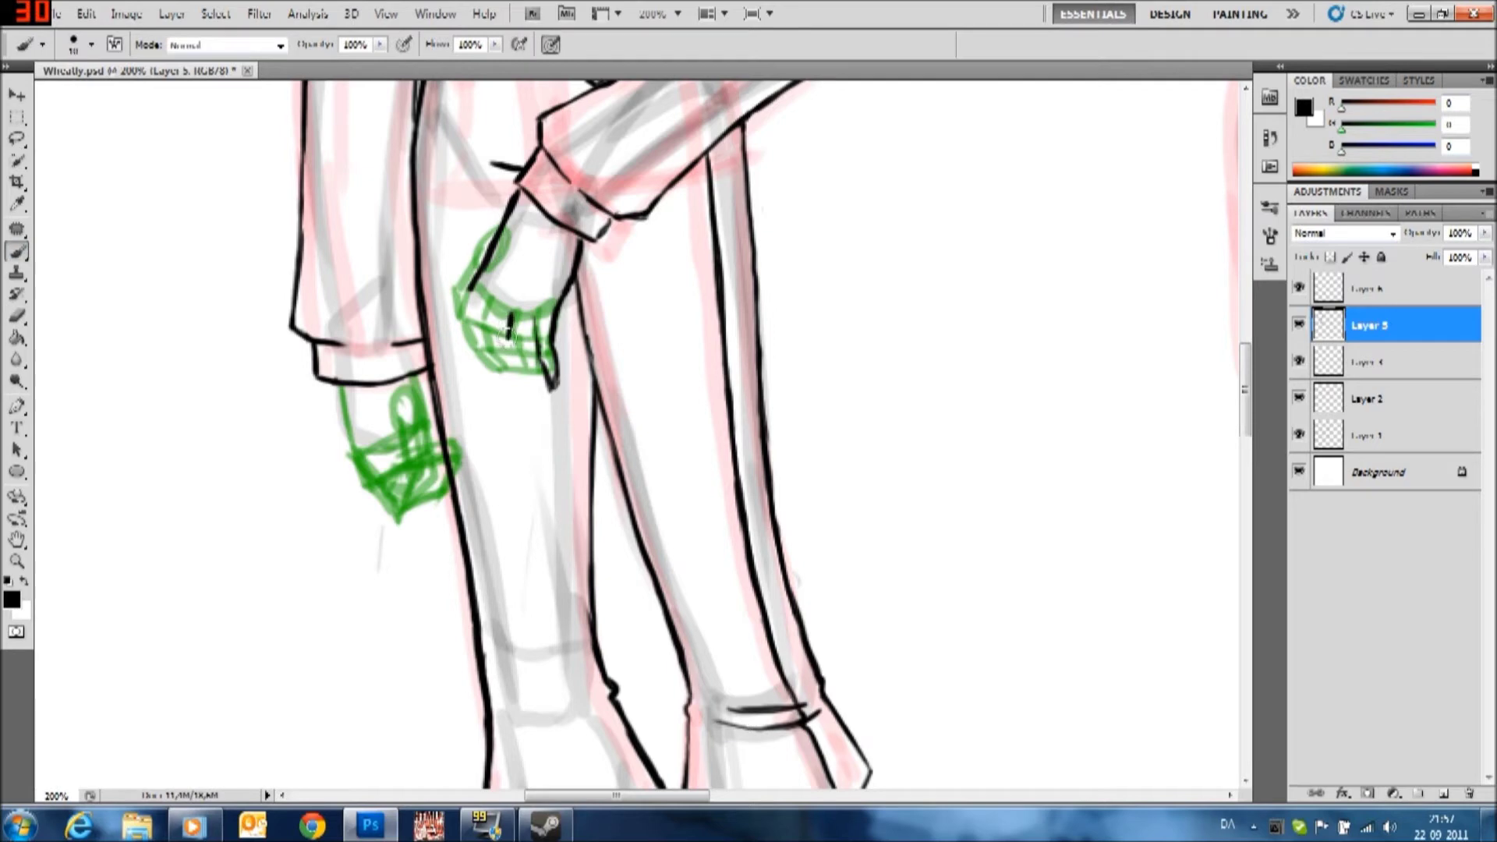
{"action": "key", "text": "ctrl+z"}
{"action": "key", "text": "e"}
{"action": "left_click", "coordinate": [1372, 362]}
{"action": "left_click", "coordinate": [91, 44]}
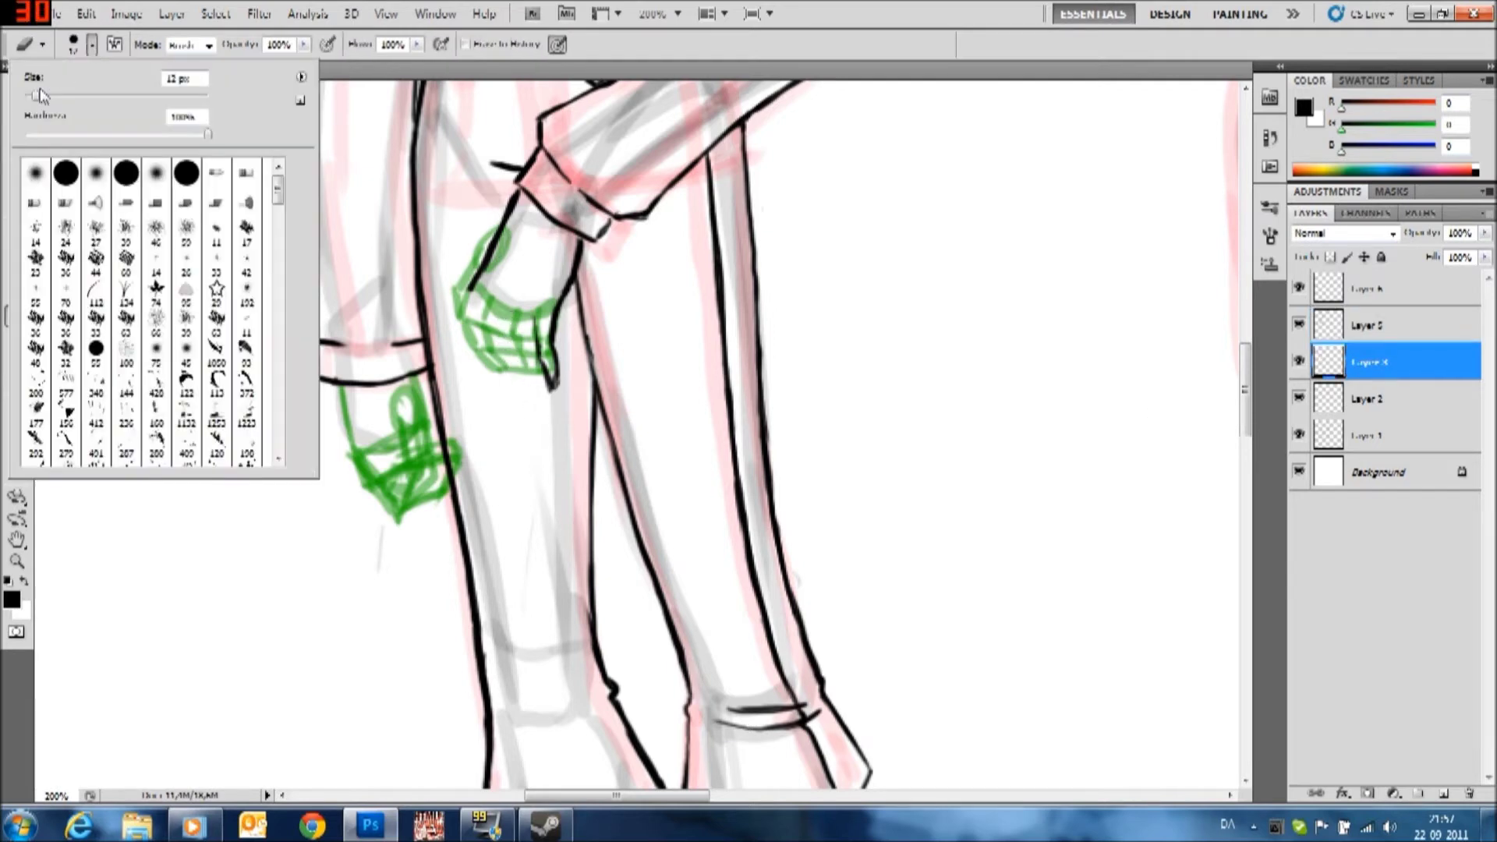
Erase the old green hand sketch and resketch the front hand's wrist, outline and fingers in green
{"action": "left_click_drag", "start_coordinate": [507, 351], "coordinate": [473, 241]}
{"action": "left_click_drag", "start_coordinate": [421, 397], "coordinate": [367, 499]}
{"action": "key", "text": "b"}
{"action": "left_click_drag", "start_coordinate": [480, 287], "coordinate": [550, 320]}
{"action": "left_click_drag", "start_coordinate": [335, 386], "coordinate": [412, 344]}
{"action": "left_click_drag", "start_coordinate": [581, 238], "coordinate": [547, 316]}
{"action": "left_click_drag", "start_coordinate": [538, 249], "coordinate": [507, 296]}
{"action": "mouse_move", "coordinate": [519, 223]}
{"action": "left_mouse_down"}
{"action": "mouse_move", "coordinate": [475, 350]}
{"action": "mouse_move", "coordinate": [495, 402]}
{"action": "left_mouse_up"}
{"action": "mouse_move", "coordinate": [538, 312]}
{"action": "left_mouse_down"}
{"action": "mouse_move", "coordinate": [538, 409]}
{"action": "mouse_move", "coordinate": [560, 385]}
{"action": "left_mouse_up"}
Sketch green fingers on the hand below the cuff
{"action": "left_click_drag", "start_coordinate": [389, 360], "coordinate": [371, 468]}
{"action": "left_click_drag", "start_coordinate": [335, 386], "coordinate": [371, 538]}
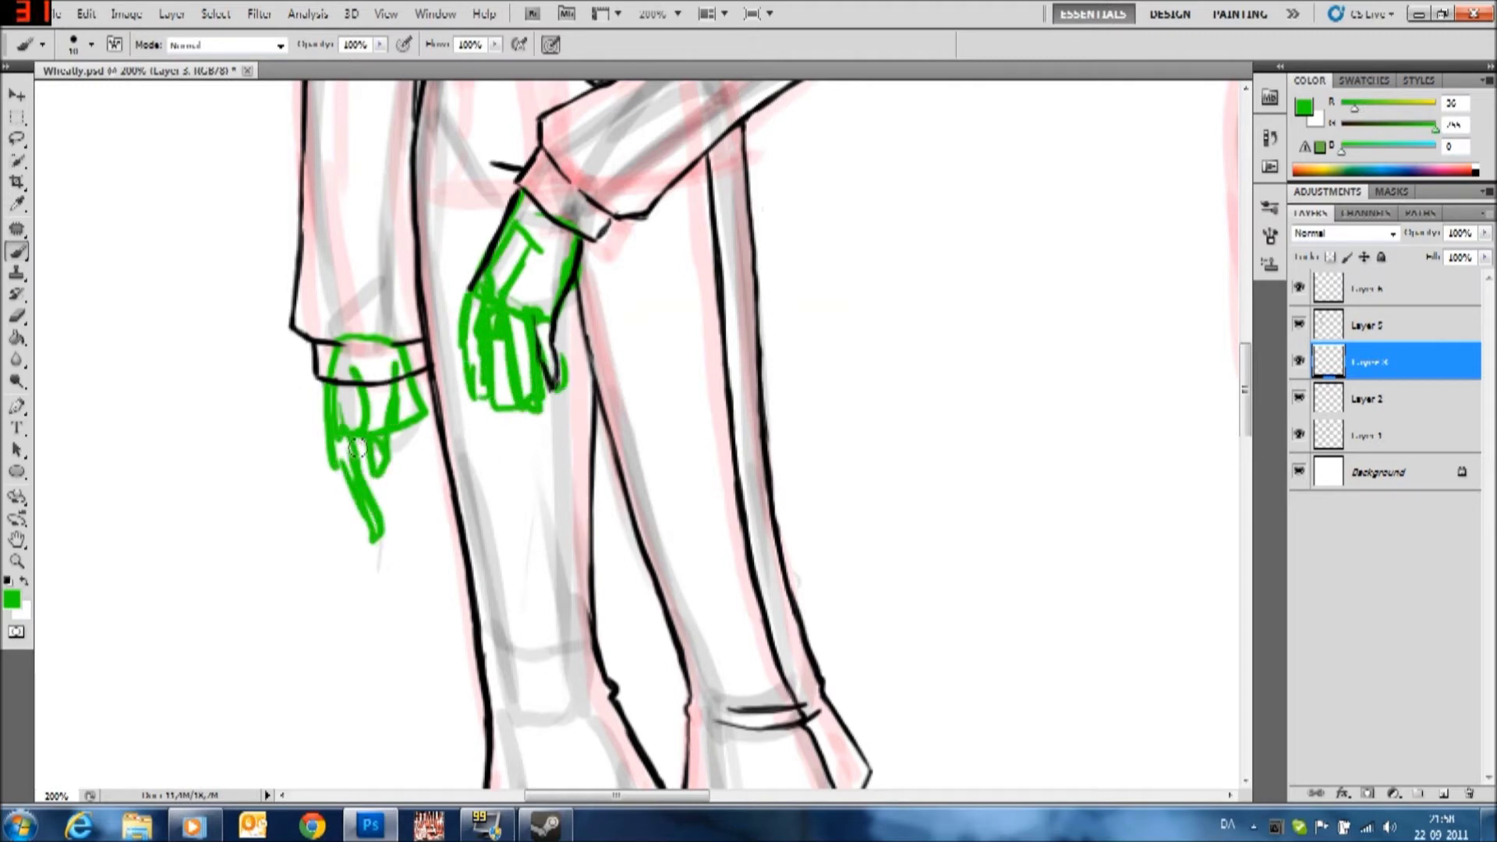
{"action": "left_click_drag", "start_coordinate": [413, 405], "coordinate": [442, 499]}
{"action": "left_click_drag", "start_coordinate": [401, 370], "coordinate": [429, 506]}
{"action": "left_click_drag", "start_coordinate": [386, 441], "coordinate": [339, 514]}
On ink Layer 5 in black, try an outline of the front hand, then erase it
{"action": "key", "text": "alt+bracketright"}
{"action": "key", "text": "d"}
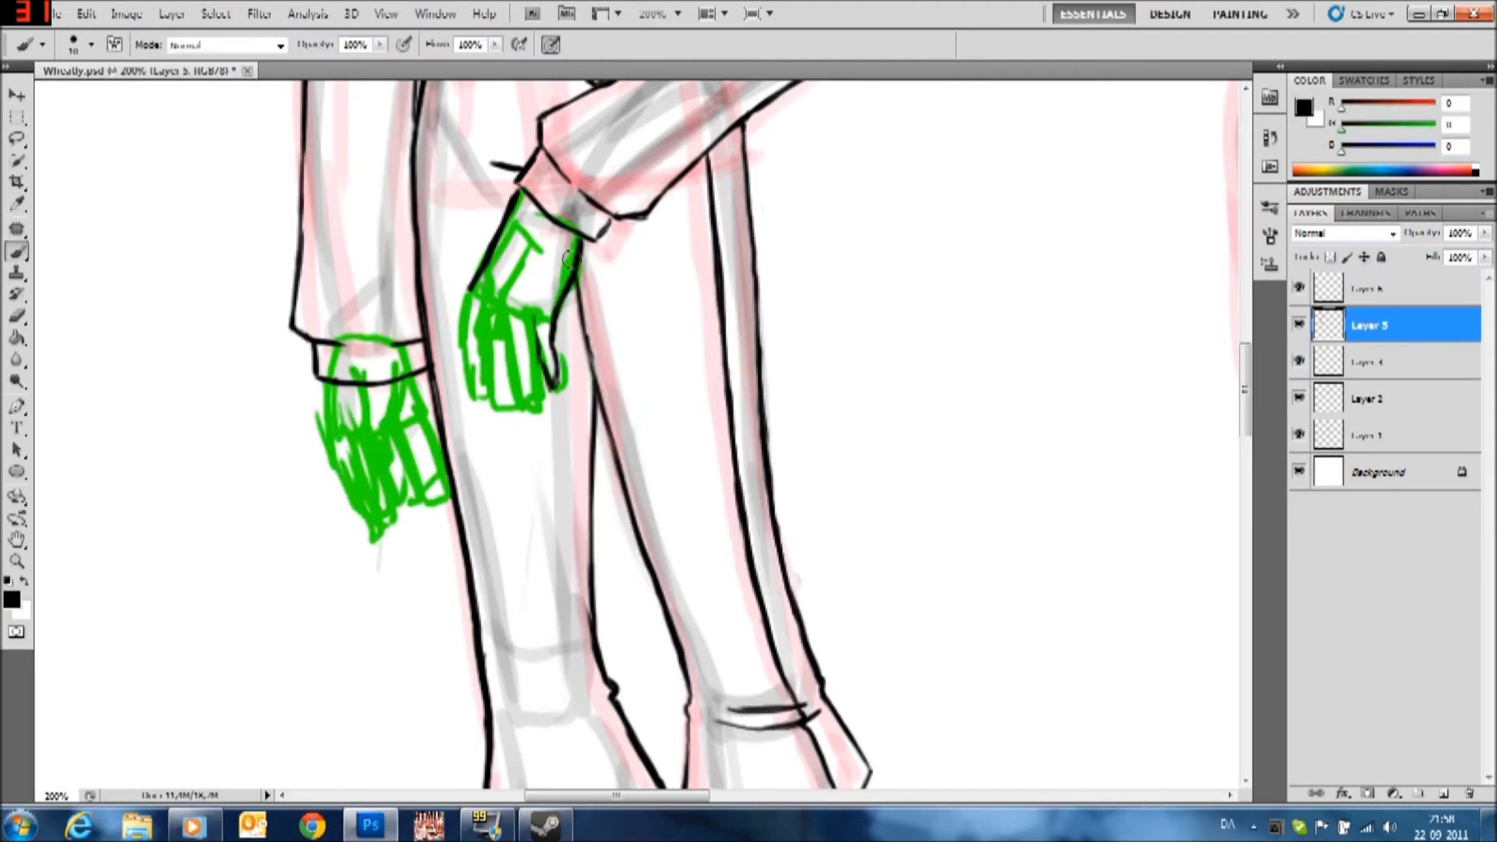
{"action": "mouse_move", "coordinate": [456, 309]}
{"action": "left_mouse_down"}
{"action": "mouse_move", "coordinate": [480, 405]}
{"action": "mouse_move", "coordinate": [519, 409]}
{"action": "left_mouse_up"}
{"action": "key", "text": "e"}
{"action": "mouse_move", "coordinate": [546, 320]}
{"action": "left_mouse_down"}
{"action": "mouse_move", "coordinate": [577, 406]}
{"action": "mouse_move", "coordinate": [538, 421]}
{"action": "left_mouse_up"}
{"action": "left_click", "coordinate": [91, 45]}
{"action": "key", "text": "Return"}
{"action": "left_click_drag", "start_coordinate": [499, 304], "coordinate": [476, 421]}
{"action": "left_click_drag", "start_coordinate": [468, 234], "coordinate": [468, 382]}
{"action": "left_click_drag", "start_coordinate": [557, 312], "coordinate": [562, 366]}
{"action": "left_click_drag", "start_coordinate": [483, 195], "coordinate": [571, 248]}
Ink the outline of the hand below the cuff, then erase the black lines over it
{"action": "key", "text": "b"}
{"action": "left_click_drag", "start_coordinate": [326, 383], "coordinate": [355, 502]}
{"action": "left_click_drag", "start_coordinate": [410, 378], "coordinate": [374, 546]}
{"action": "left_click_drag", "start_coordinate": [386, 464], "coordinate": [433, 499]}
{"action": "left_click", "coordinate": [17, 315]}
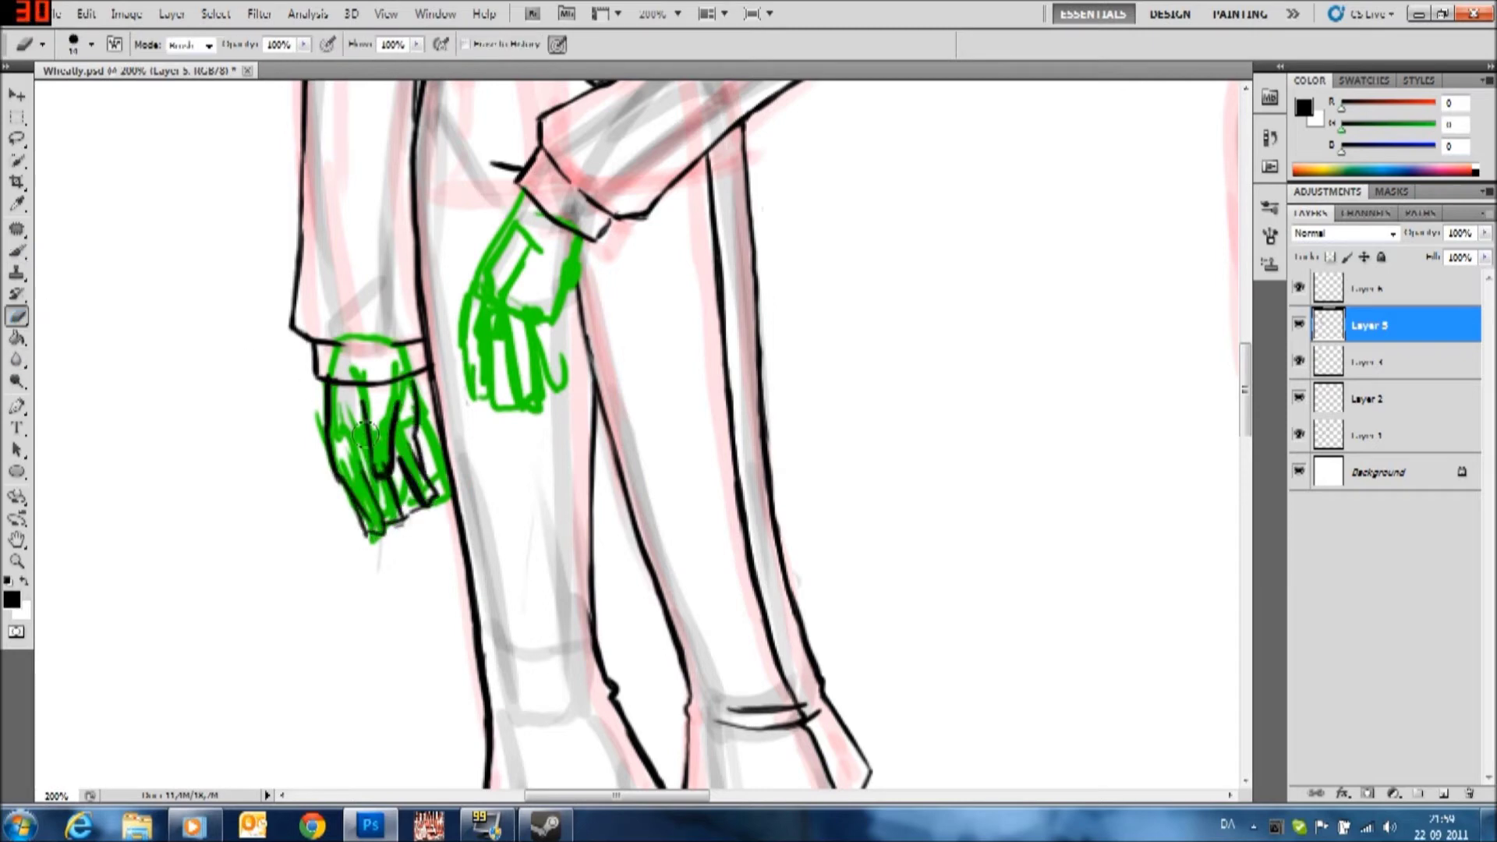
{"action": "left_click_drag", "start_coordinate": [365, 432], "coordinate": [433, 499]}
{"action": "left_click_drag", "start_coordinate": [410, 413], "coordinate": [382, 538]}
{"action": "left_click_drag", "start_coordinate": [362, 436], "coordinate": [336, 538]}
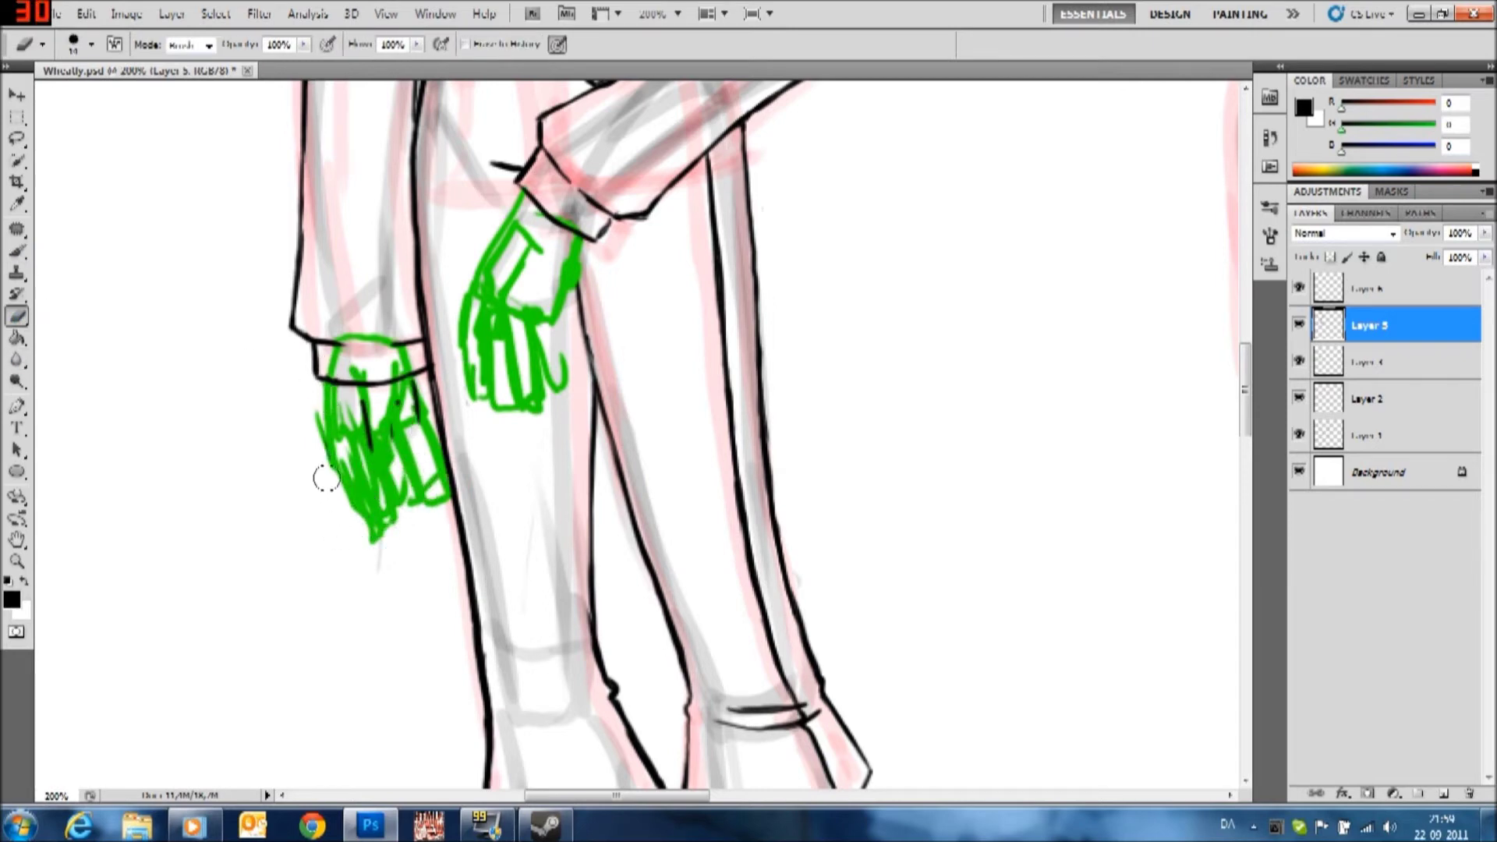
Ink the front hand's edges and finger outlines, undoing and redrawing strokes until they fit
{"action": "left_click", "coordinate": [17, 253]}
{"action": "left_click_drag", "start_coordinate": [522, 187], "coordinate": [464, 297]}
{"action": "key", "text": "ctrl+z"}
{"action": "left_click_drag", "start_coordinate": [581, 234], "coordinate": [558, 316]}
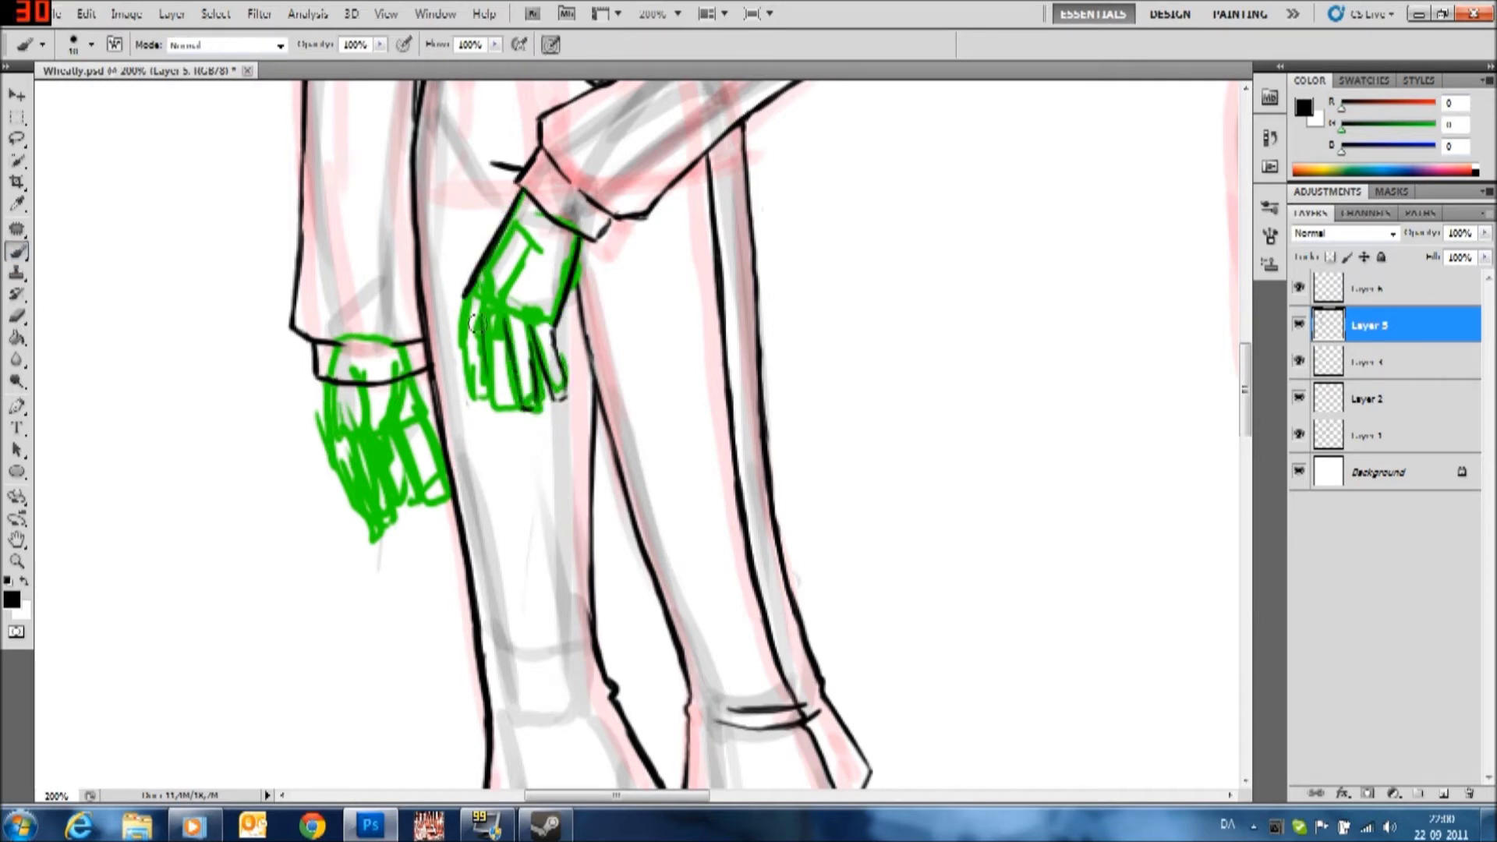
{"action": "key", "text": "ctrl+alt+z"}
{"action": "key", "text": "ctrl+alt+z"}
{"action": "left_click_drag", "start_coordinate": [484, 315], "coordinate": [511, 421]}
{"action": "key", "text": "ctrl+z"}
{"action": "left_click_drag", "start_coordinate": [485, 311], "coordinate": [515, 421]}
{"action": "left_click_drag", "start_coordinate": [462, 343], "coordinate": [491, 405]}
{"action": "key", "text": "ctrl+alt+z"}
{"action": "key", "text": "ctrl+alt+z"}
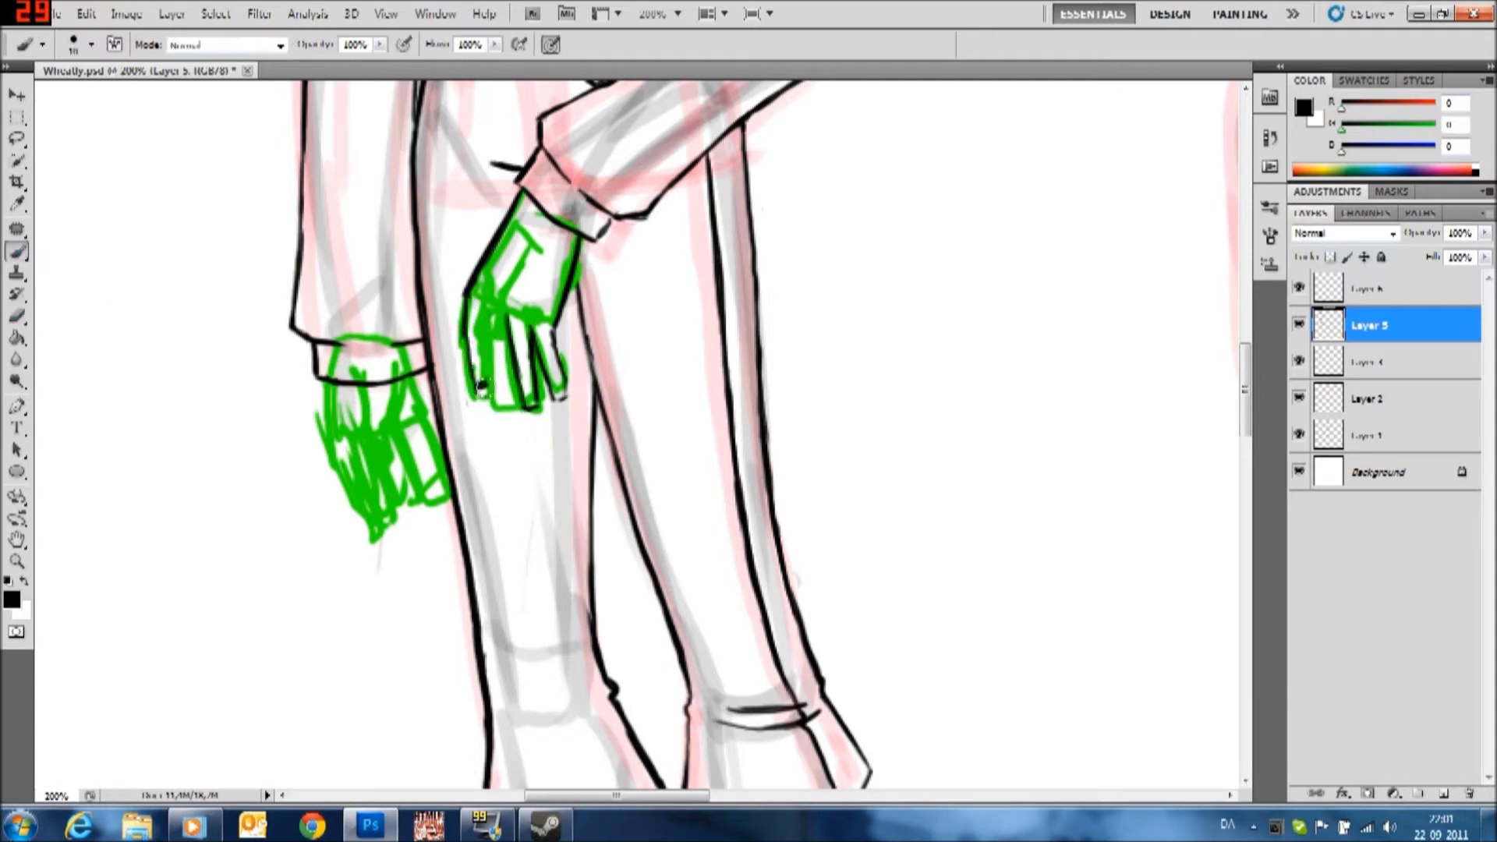
{"action": "left_click_drag", "start_coordinate": [483, 312], "coordinate": [518, 421]}
Trim the front hand's finger lines and redraw the fingers' left edge in black
{"action": "key", "text": "e"}
{"action": "mouse_move", "coordinate": [487, 289]}
{"action": "left_mouse_down"}
{"action": "mouse_move", "coordinate": [499, 429]}
{"action": "mouse_move", "coordinate": [472, 374]}
{"action": "left_mouse_up"}
{"action": "key", "text": "b"}
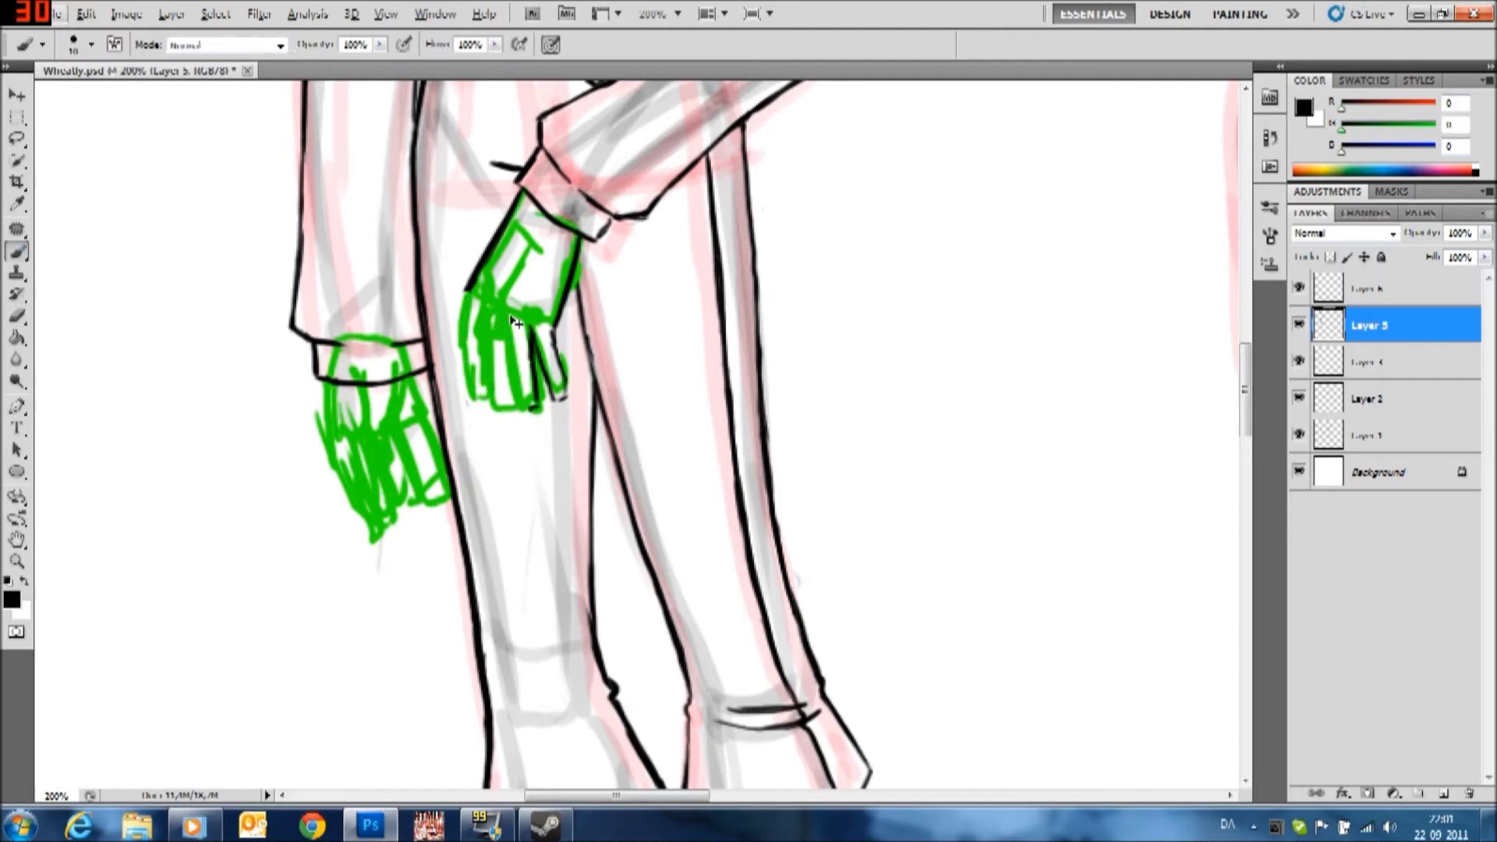
{"action": "left_click_drag", "start_coordinate": [477, 312], "coordinate": [501, 398]}
{"action": "left_click_drag", "start_coordinate": [491, 328], "coordinate": [524, 421]}
{"action": "left_click_drag", "start_coordinate": [464, 288], "coordinate": [473, 401]}
{"action": "key", "text": "ctrl+z"}
{"action": "left_click_drag", "start_coordinate": [465, 290], "coordinate": [488, 394]}
Hide the green sketch to check the inking, then erase stray black strokes on the lower hand
{"action": "left_click", "coordinate": [1298, 361]}
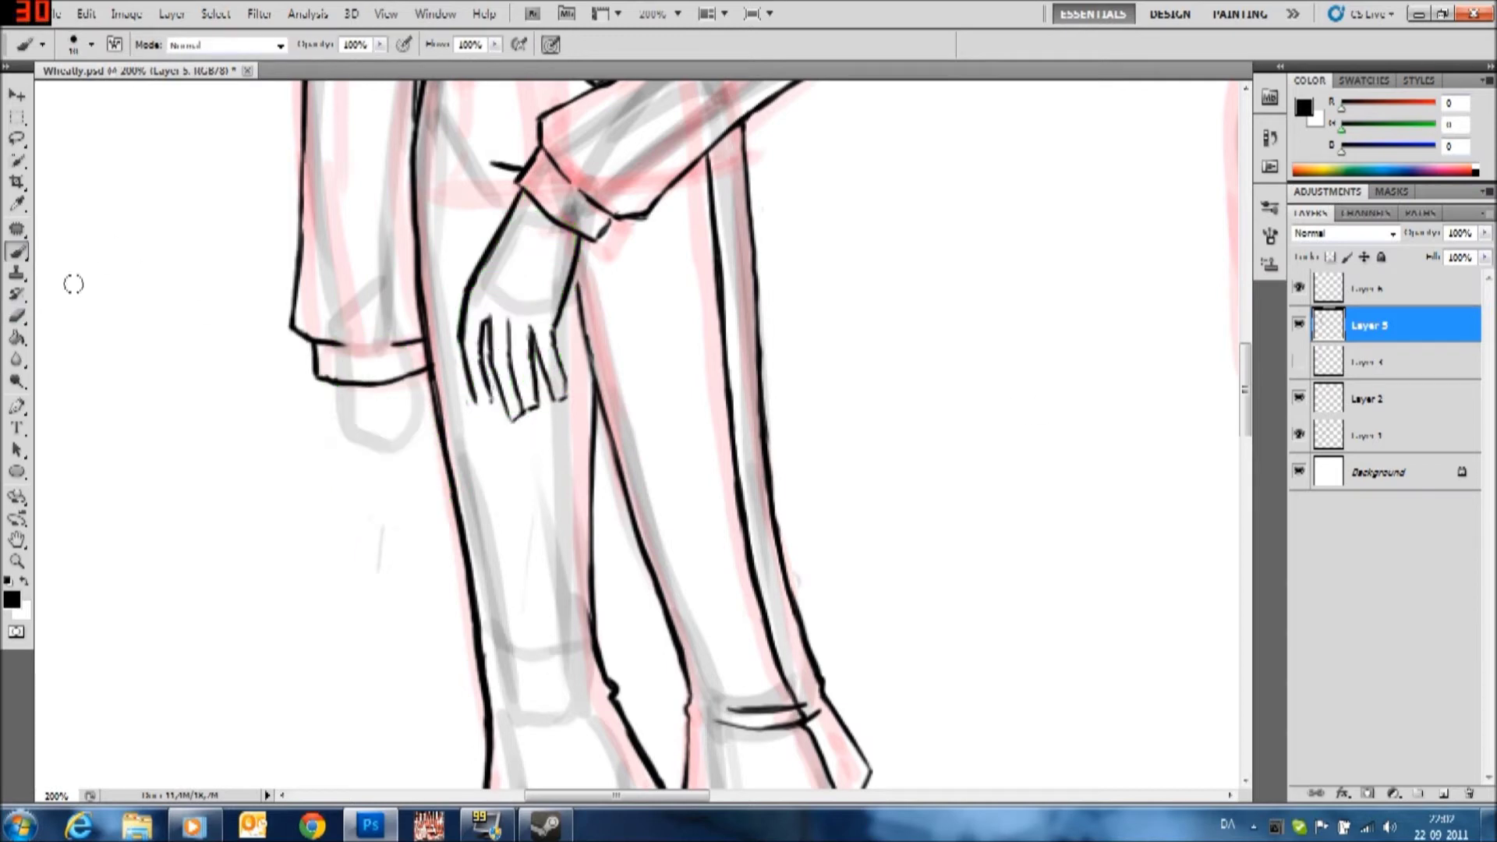
{"action": "key", "text": "ctrl+z"}
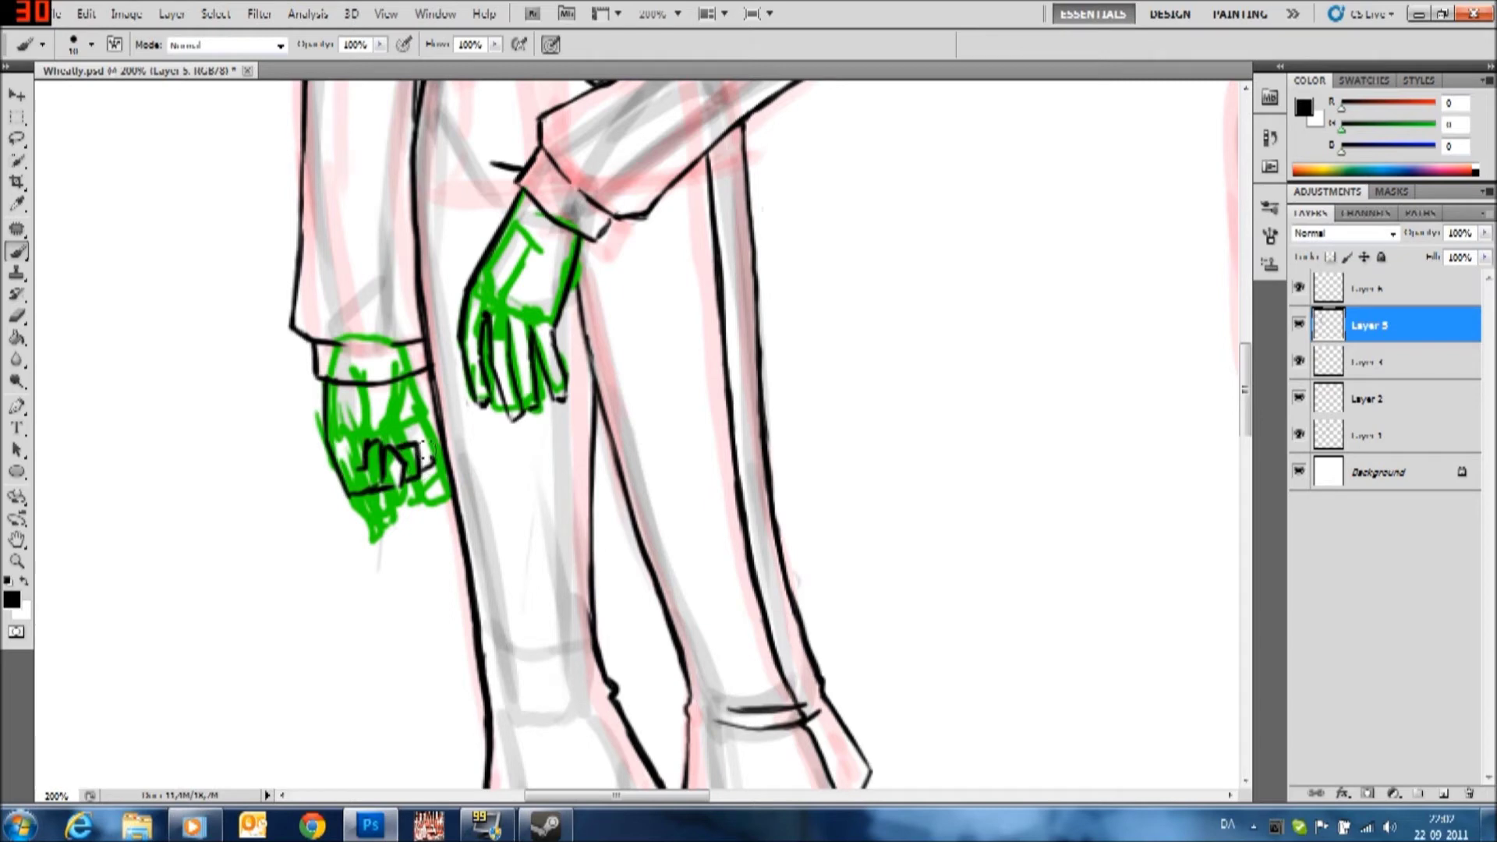
{"action": "key", "text": "e"}
{"action": "left_click_drag", "start_coordinate": [367, 406], "coordinate": [425, 479]}
{"action": "mouse_move", "coordinate": [413, 389]}
{"action": "left_mouse_down"}
{"action": "mouse_move", "coordinate": [405, 468]}
{"action": "mouse_move", "coordinate": [341, 450]}
{"action": "left_mouse_up"}
{"action": "key", "text": "b"}
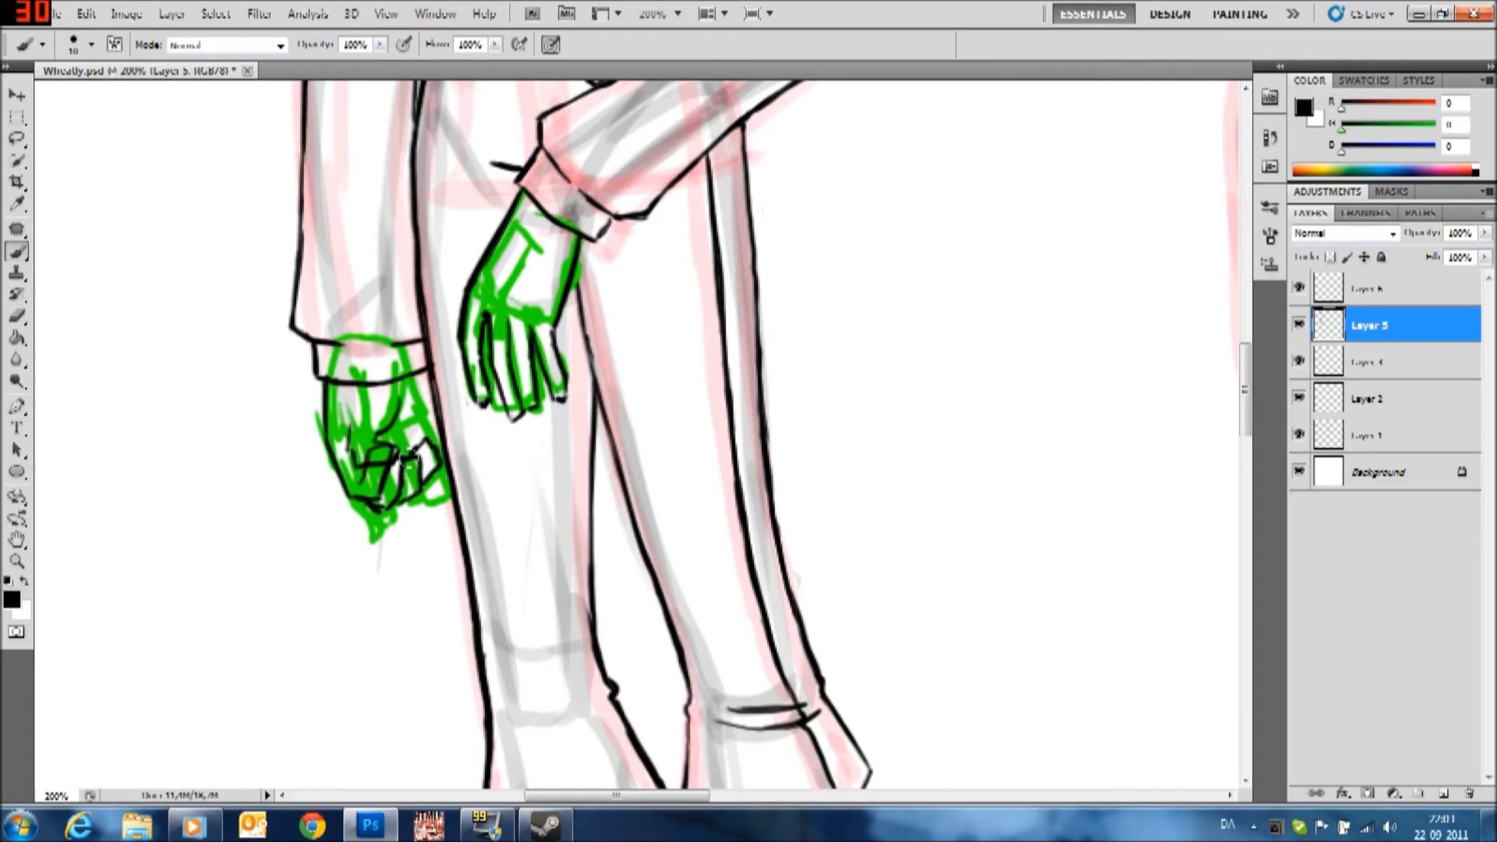
{"action": "key", "text": "e"}
{"action": "mouse_move", "coordinate": [429, 445]}
{"action": "left_mouse_down"}
{"action": "mouse_move", "coordinate": [402, 499]}
{"action": "mouse_move", "coordinate": [366, 499]}
{"action": "left_mouse_up"}
{"action": "key", "text": "b"}
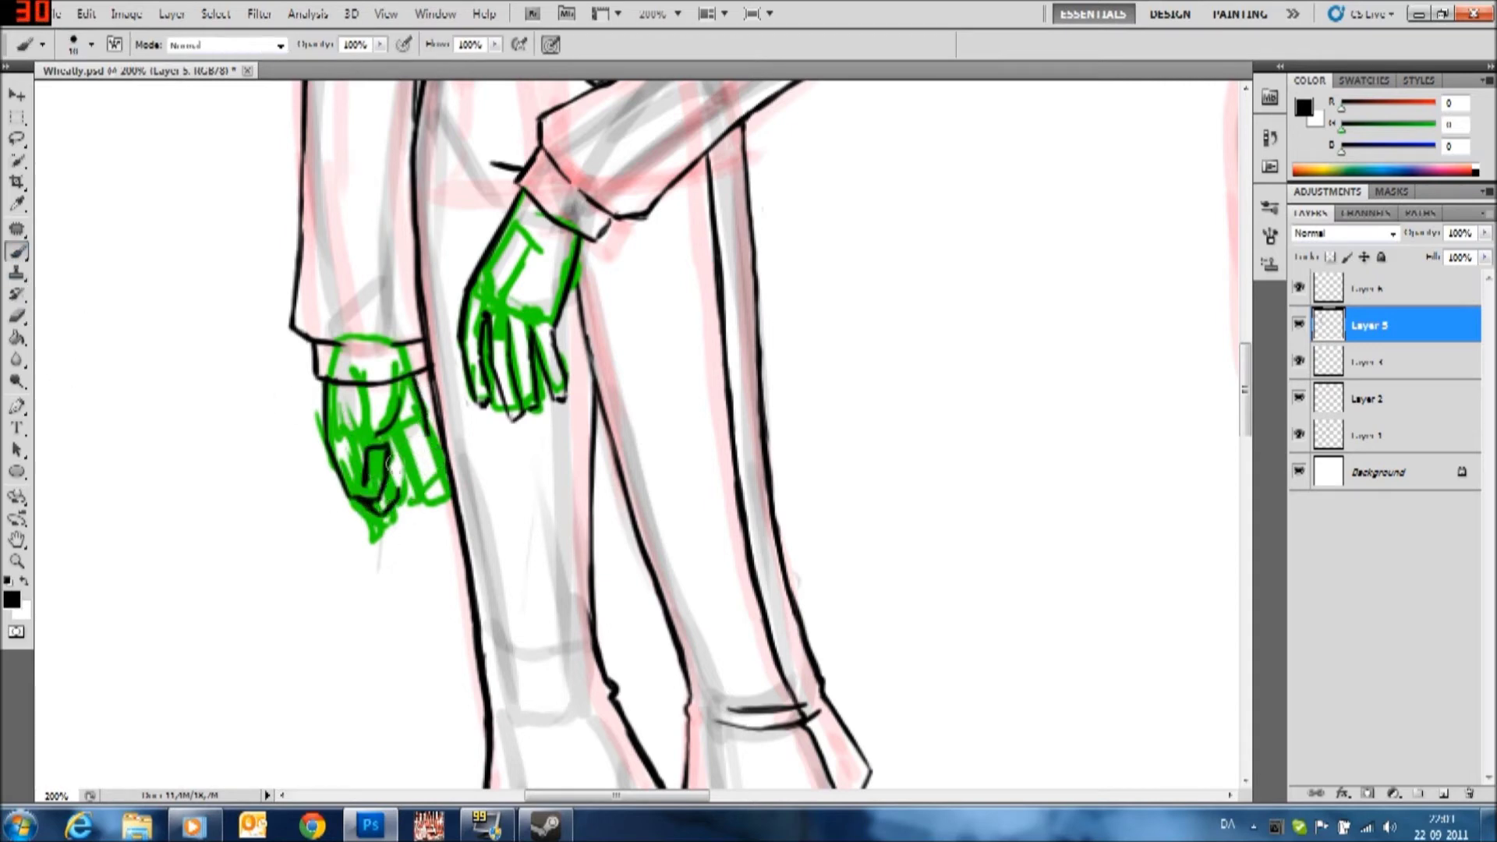
{"action": "key", "text": "e"}
{"action": "left_click_drag", "start_coordinate": [347, 429], "coordinate": [367, 500]}
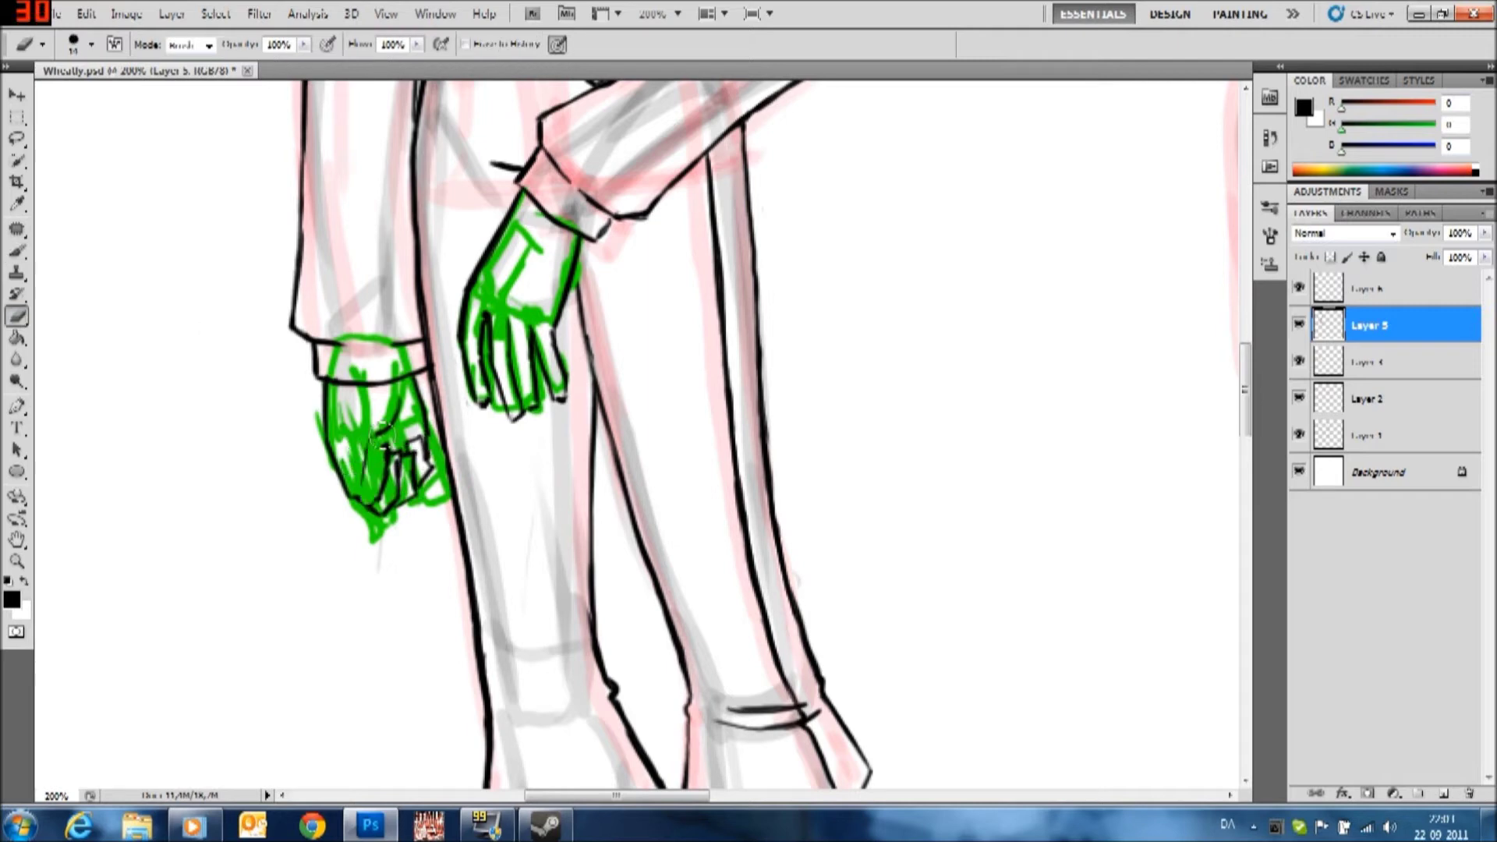
{"action": "left_click_drag", "start_coordinate": [421, 444], "coordinate": [357, 515]}
Lasso the front hand's black lines and transform them onto the lower hand, rotated into place
{"action": "key", "text": "l"}
{"action": "left_click_drag", "start_coordinate": [468, 203], "coordinate": [476, 390]}
{"action": "left_click_drag", "start_coordinate": [514, 312], "coordinate": [374, 468]}
{"action": "key", "text": "ctrl+t"}
{"action": "left_click_drag", "start_coordinate": [499, 546], "coordinate": [444, 441]}
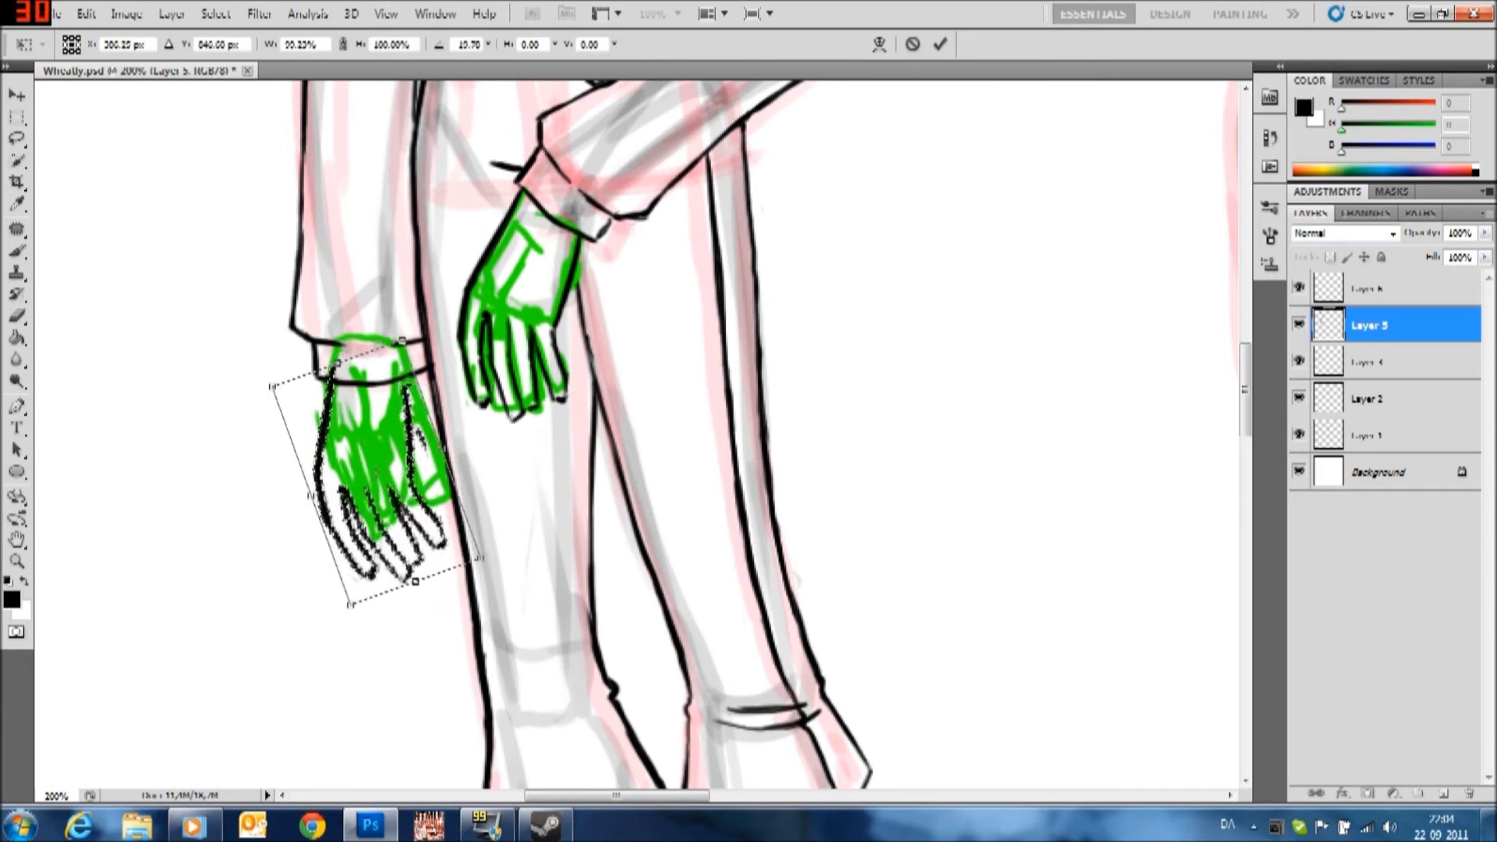
{"action": "left_click_drag", "start_coordinate": [444, 441], "coordinate": [487, 510]}
{"action": "key", "text": "Return"}
{"action": "key", "text": "ctrl+d"}
Erase overlapping lines on the transformed hand, then zoom out and back in on the vest
{"action": "left_click", "coordinate": [18, 315]}
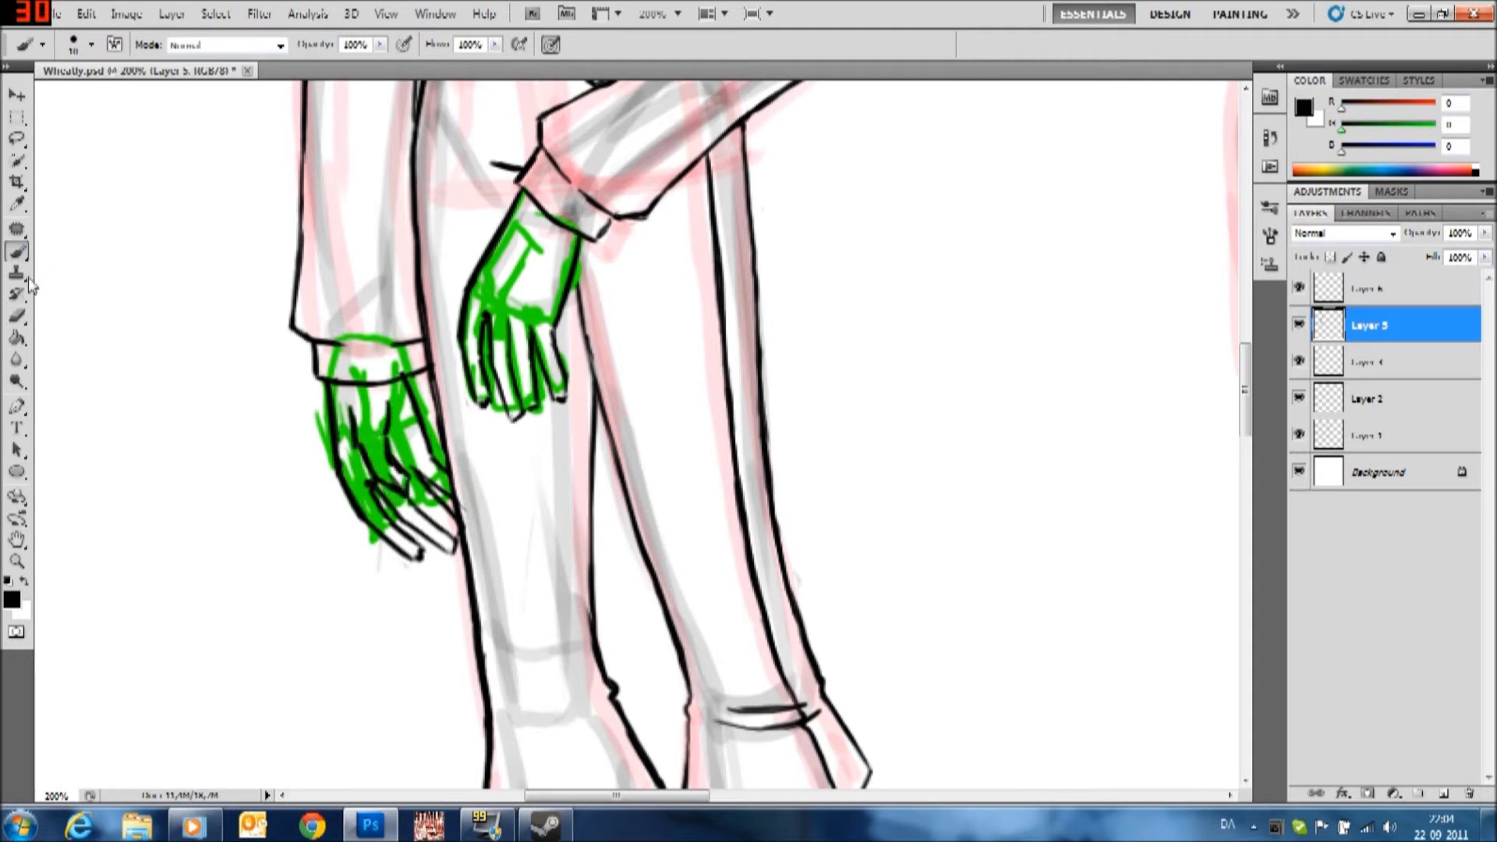
{"action": "left_click_drag", "start_coordinate": [388, 407], "coordinate": [405, 479]}
{"action": "key", "text": "b"}
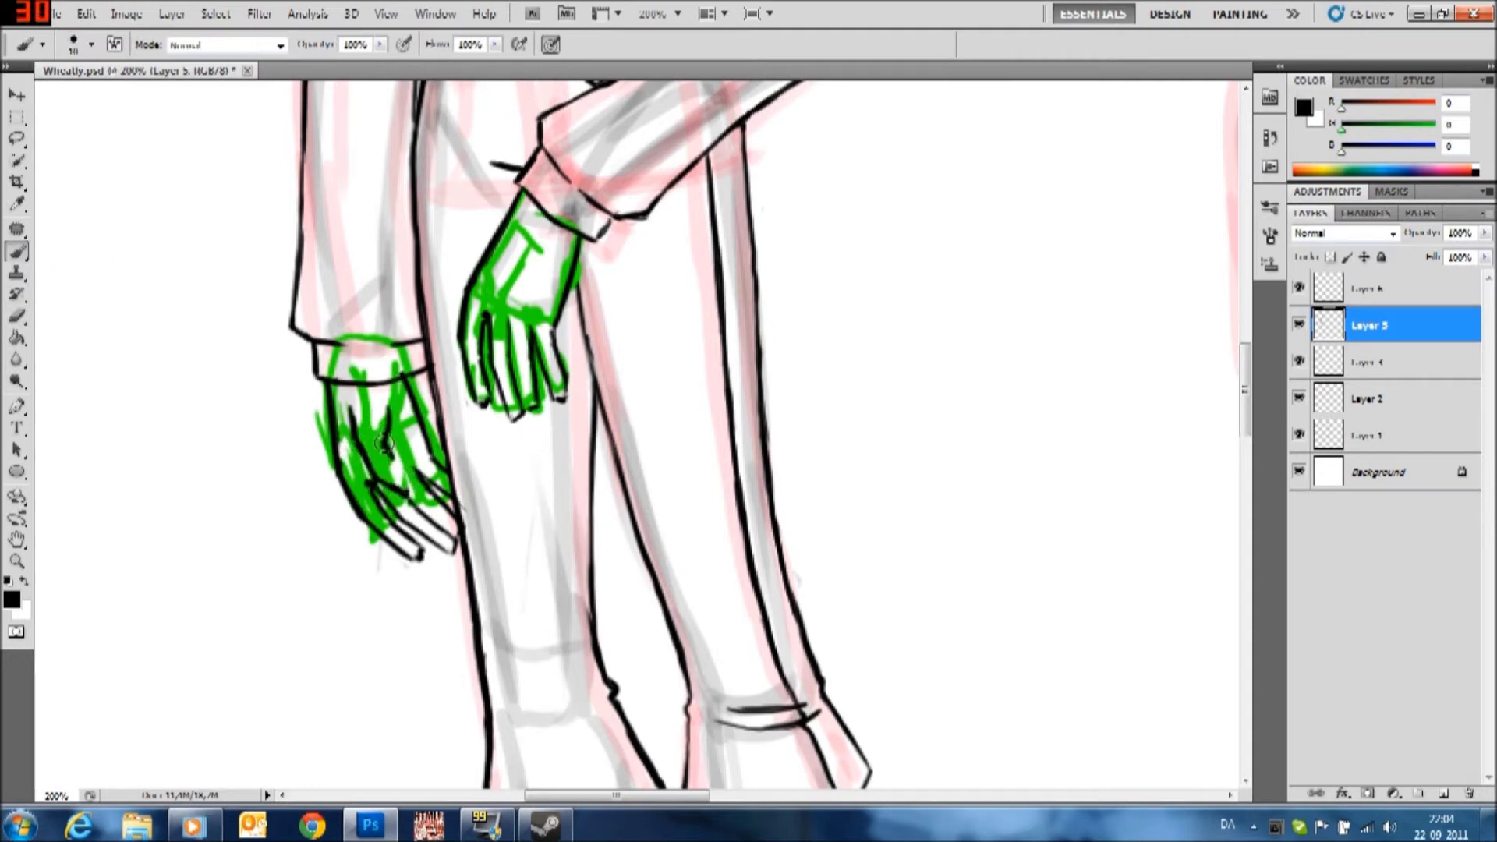
{"action": "key", "text": "e"}
{"action": "key", "text": "z"}
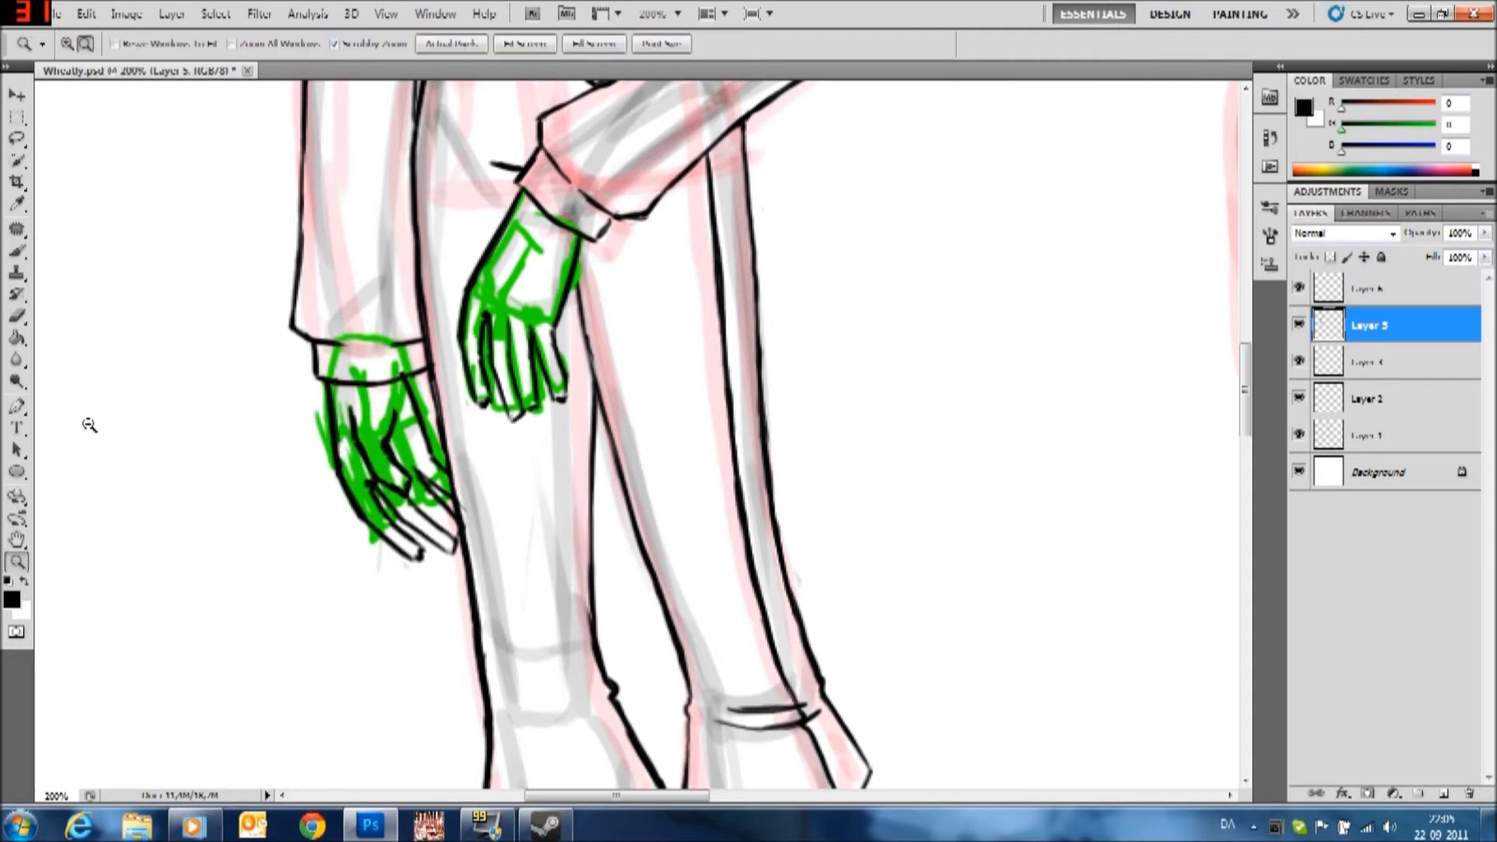
{"action": "key", "text": "ctrl+minus"}
{"action": "key", "text": "ctrl+minus"}
{"action": "left_click", "coordinate": [343, 292]}
Draw a trial circular emblem with spokes on the right sleeve, then erase it
{"action": "key", "text": "b"}
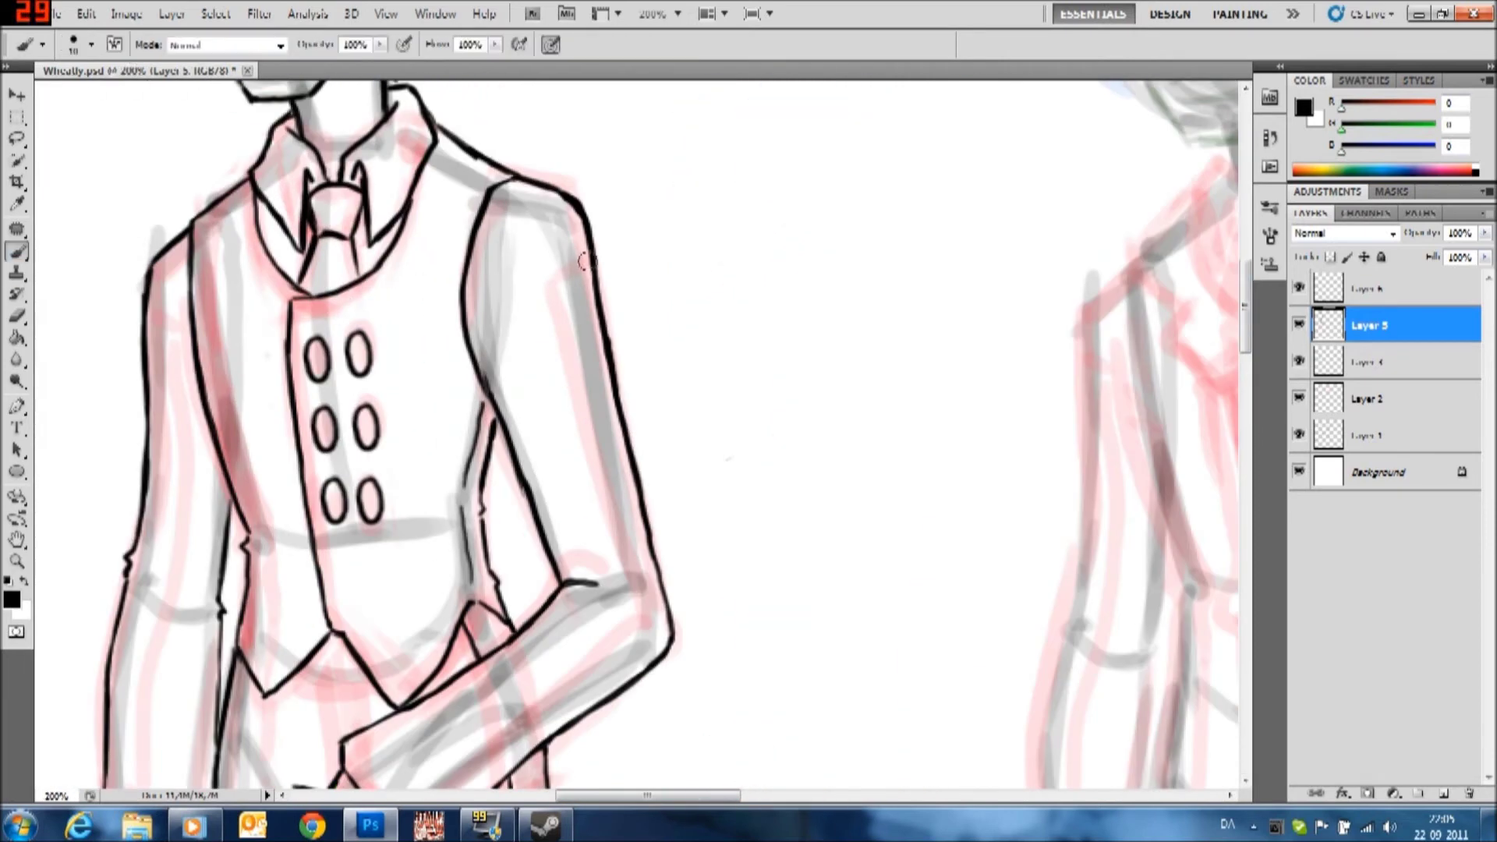
{"action": "left_click_drag", "start_coordinate": [585, 261], "coordinate": [608, 374]}
{"action": "mouse_move", "coordinate": [597, 293]}
{"action": "left_mouse_down"}
{"action": "mouse_move", "coordinate": [586, 368]}
{"action": "mouse_move", "coordinate": [553, 281]}
{"action": "mouse_move", "coordinate": [600, 382]}
{"action": "left_mouse_up"}
{"action": "key", "text": "e"}
{"action": "mouse_move", "coordinate": [573, 250]}
{"action": "left_mouse_down"}
{"action": "mouse_move", "coordinate": [597, 363]}
{"action": "mouse_move", "coordinate": [577, 249]}
{"action": "left_mouse_up"}
Draw the chest pocket on the vest, then try and erase a thicker sleeve emblem
{"action": "key", "text": "b"}
{"action": "left_click_drag", "start_coordinate": [370, 307], "coordinate": [443, 286]}
{"action": "mouse_move", "coordinate": [590, 269]}
{"action": "left_mouse_down"}
{"action": "mouse_move", "coordinate": [614, 382]}
{"action": "mouse_move", "coordinate": [597, 373]}
{"action": "left_mouse_up"}
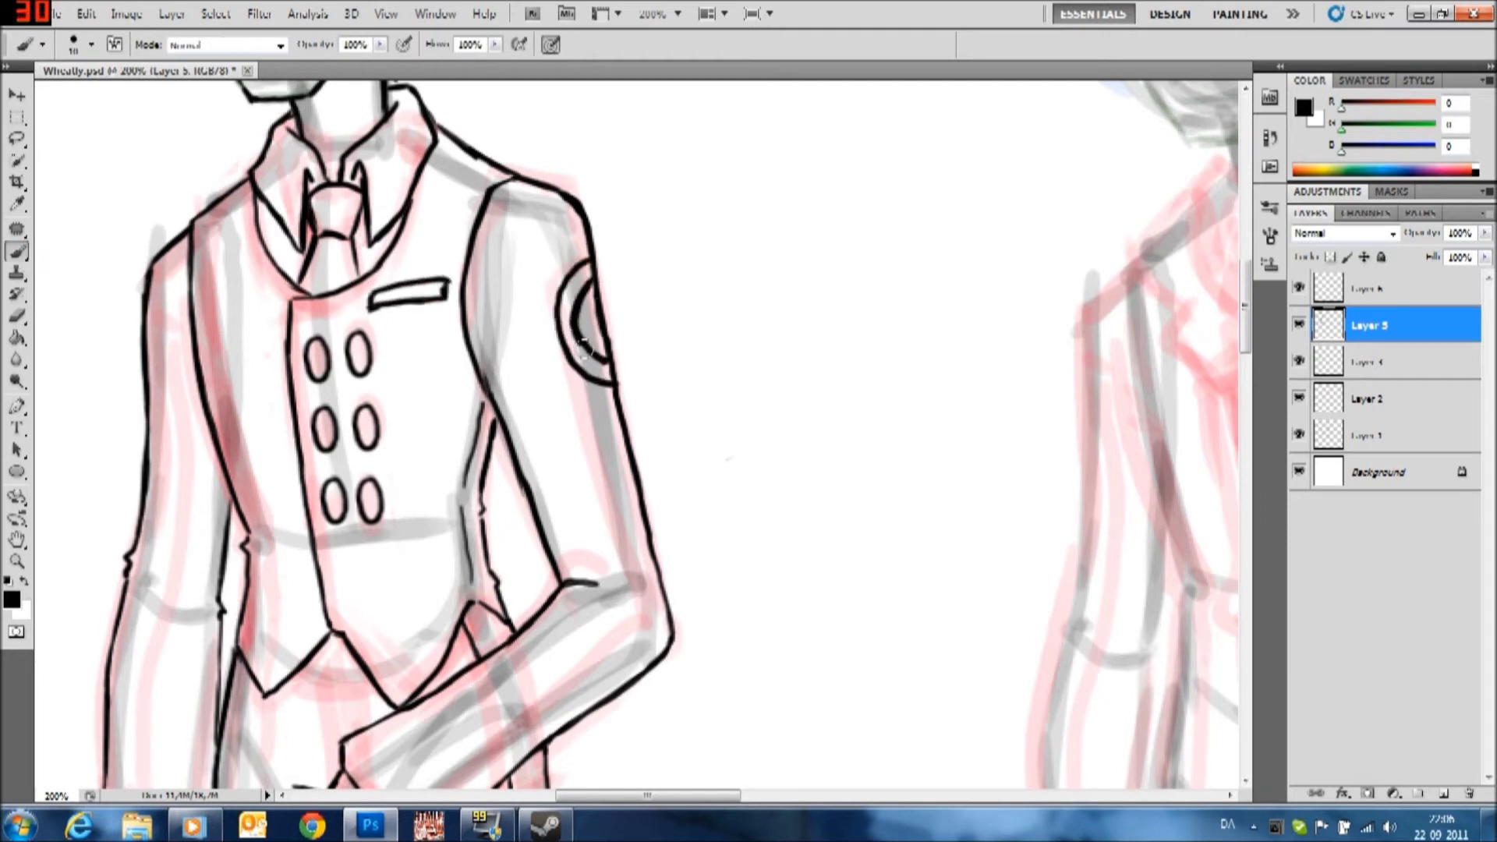
{"action": "key", "text": "e"}
{"action": "mouse_move", "coordinate": [595, 377]}
{"action": "left_mouse_down"}
{"action": "mouse_move", "coordinate": [565, 283]}
{"action": "mouse_move", "coordinate": [628, 300]}
{"action": "mouse_move", "coordinate": [616, 328]}
{"action": "left_mouse_up"}
{"action": "key", "text": "b"}
{"action": "right_click", "coordinate": [759, 297], "text": "alt+shift"}
{"action": "key", "text": "d"}
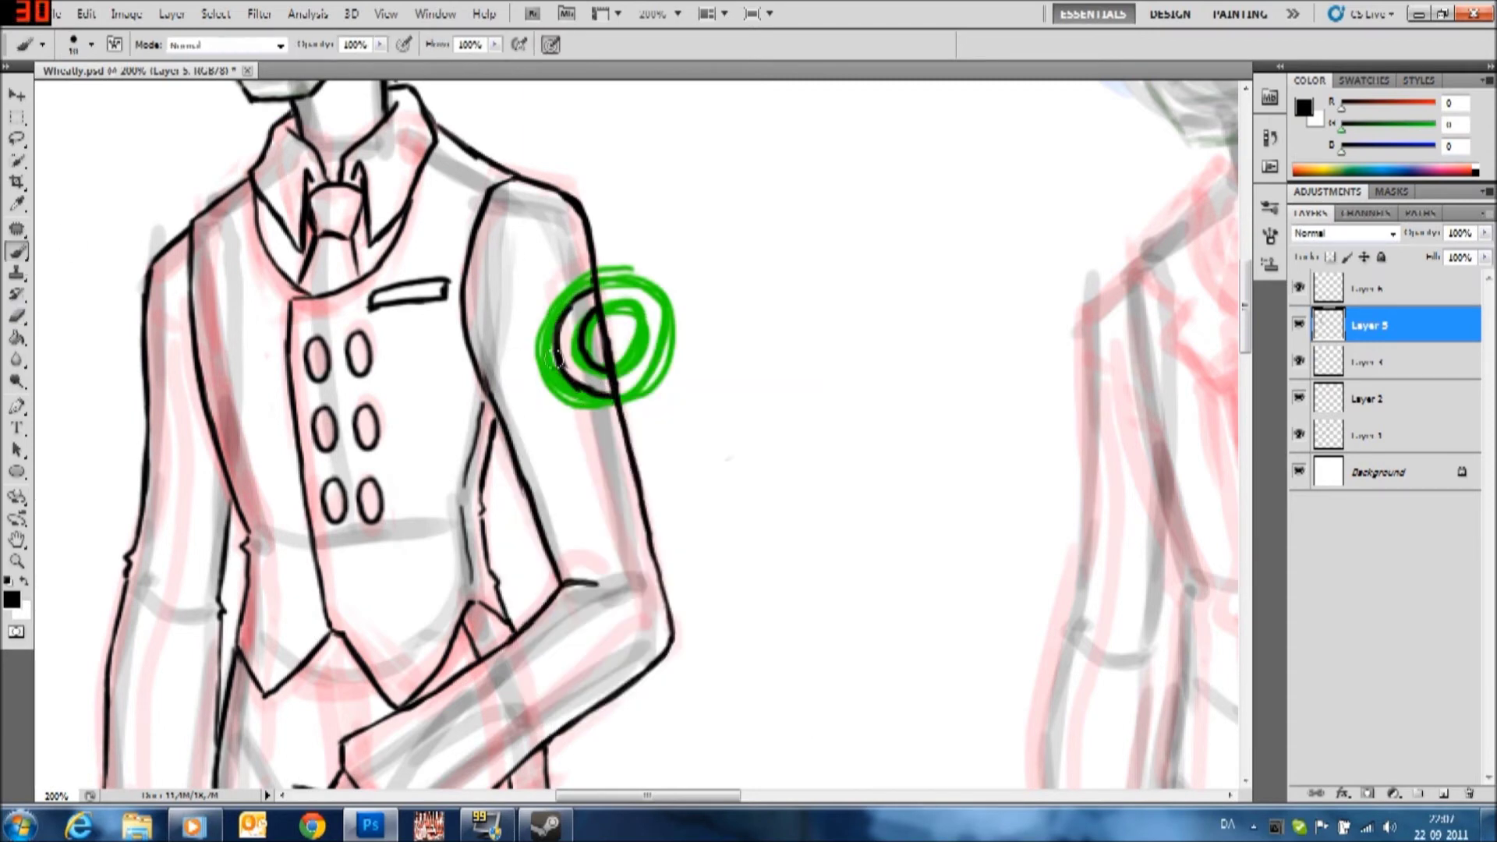
Draw a hatch stroke inside the green arm circle, then erase it
{"action": "key", "text": "e"}
{"action": "key", "text": "b"}
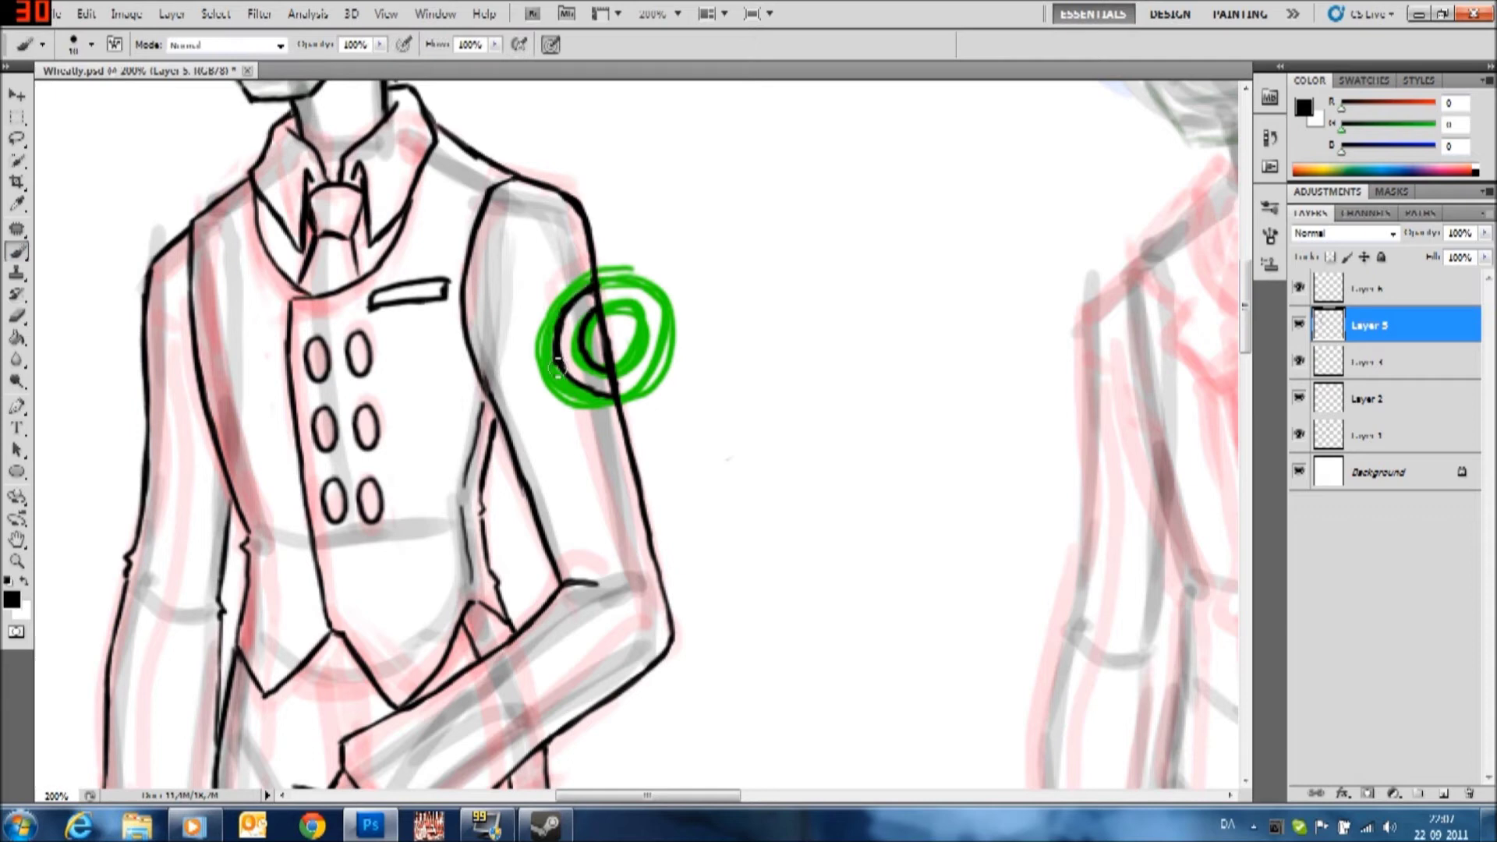
{"action": "key", "text": "e"}
{"action": "key", "text": "b"}
{"action": "key", "text": "e"}
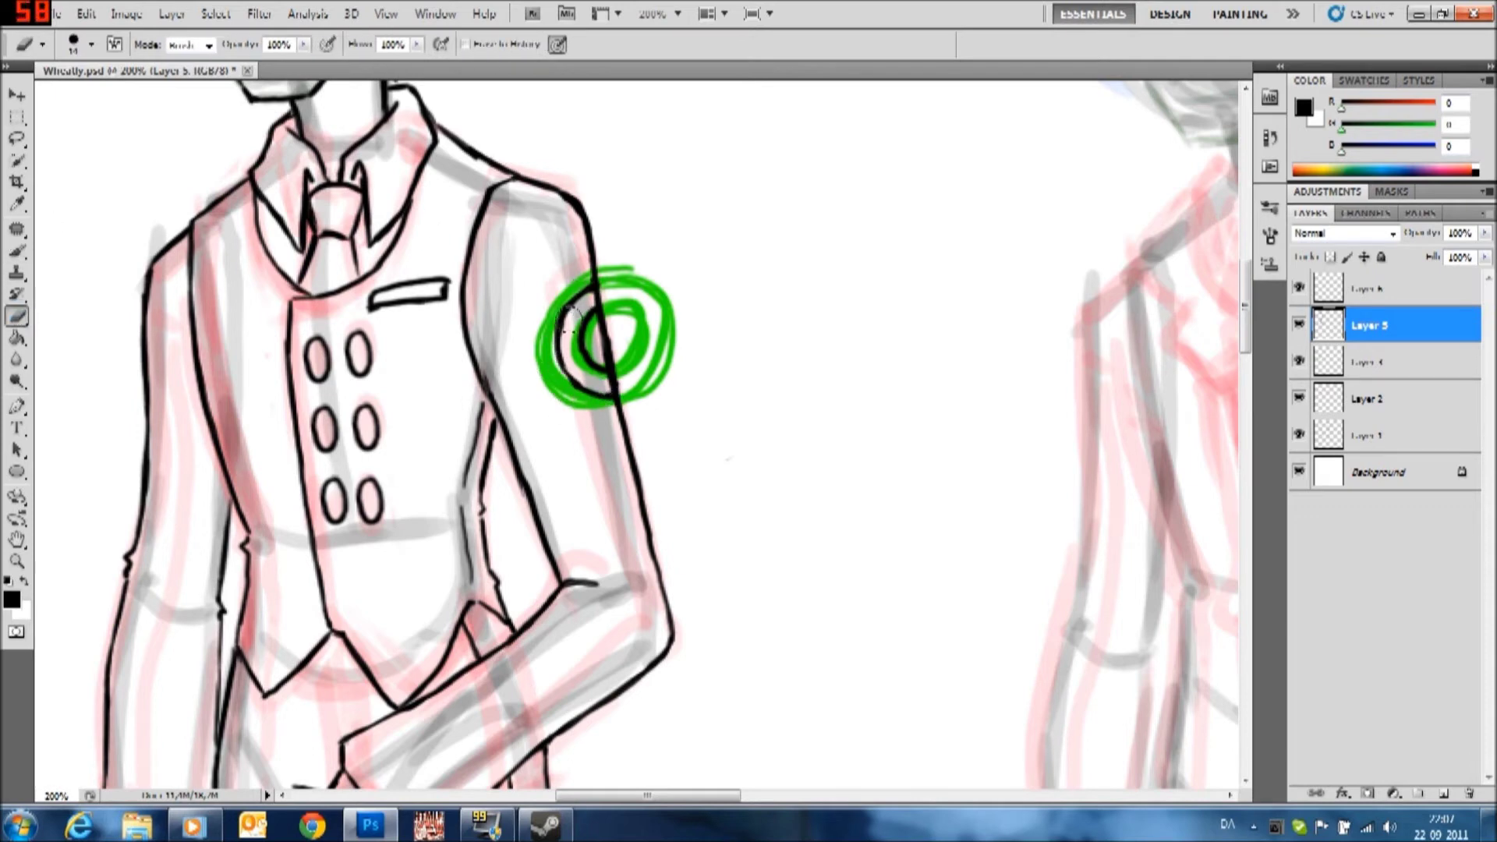
{"action": "key", "text": "b"}
{"action": "key", "text": "e"}
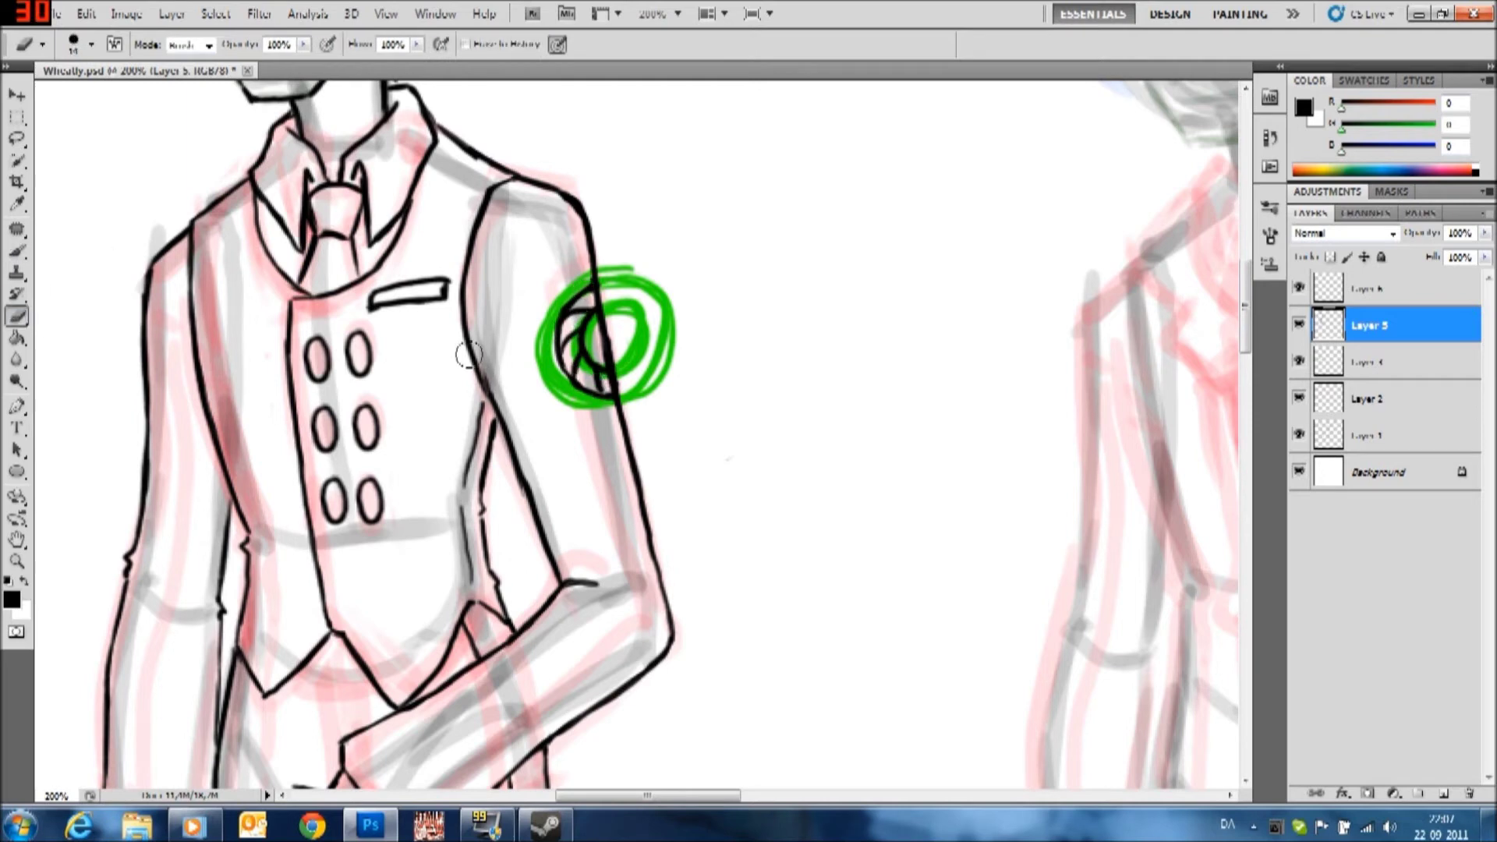
{"action": "key", "text": "b"}
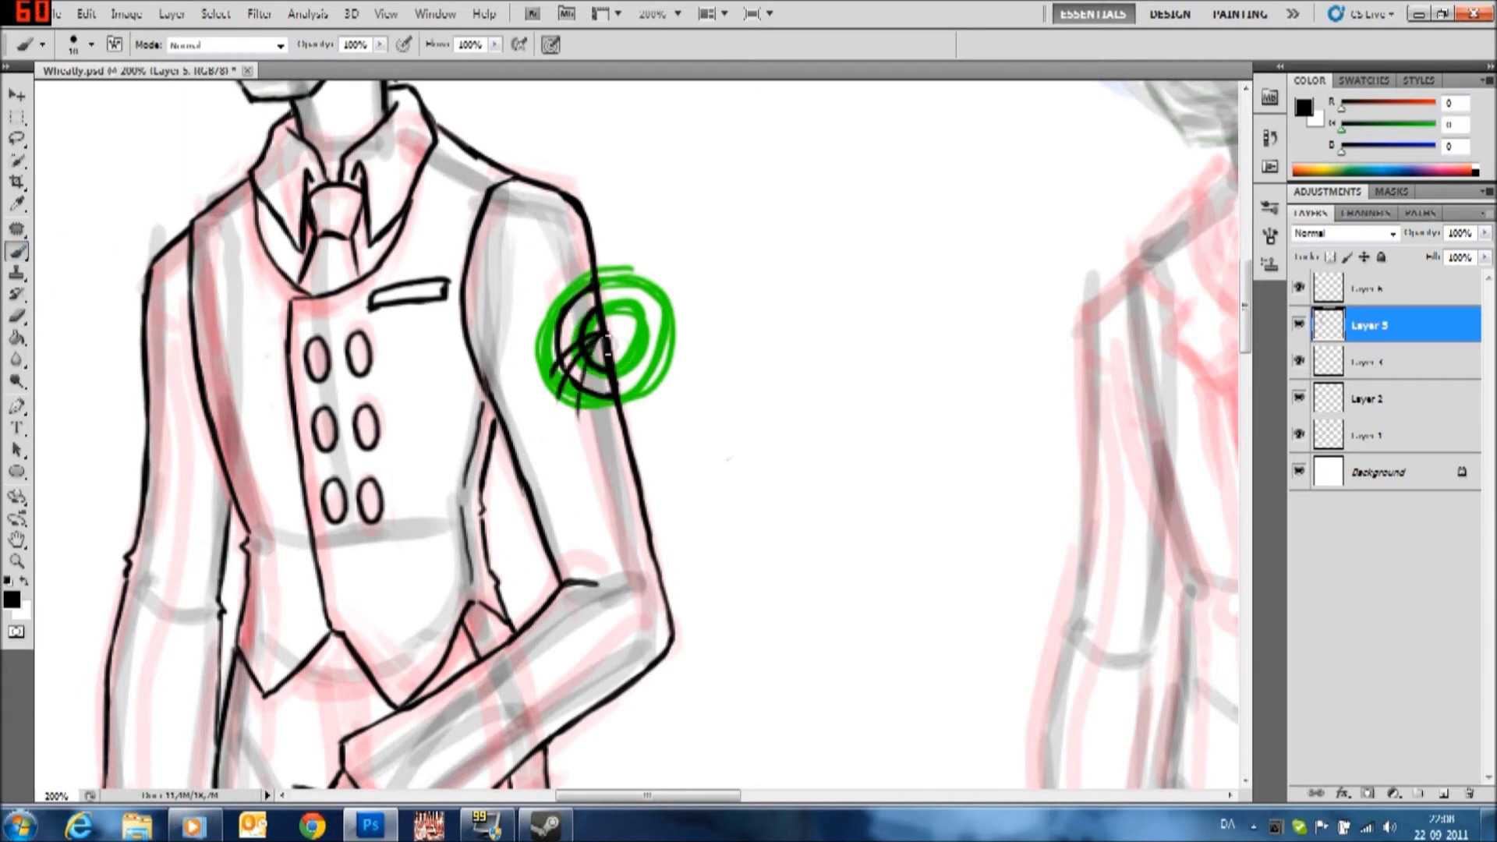
{"action": "left_click_drag", "start_coordinate": [556, 286], "coordinate": [596, 331]}
{"action": "key", "text": "e"}
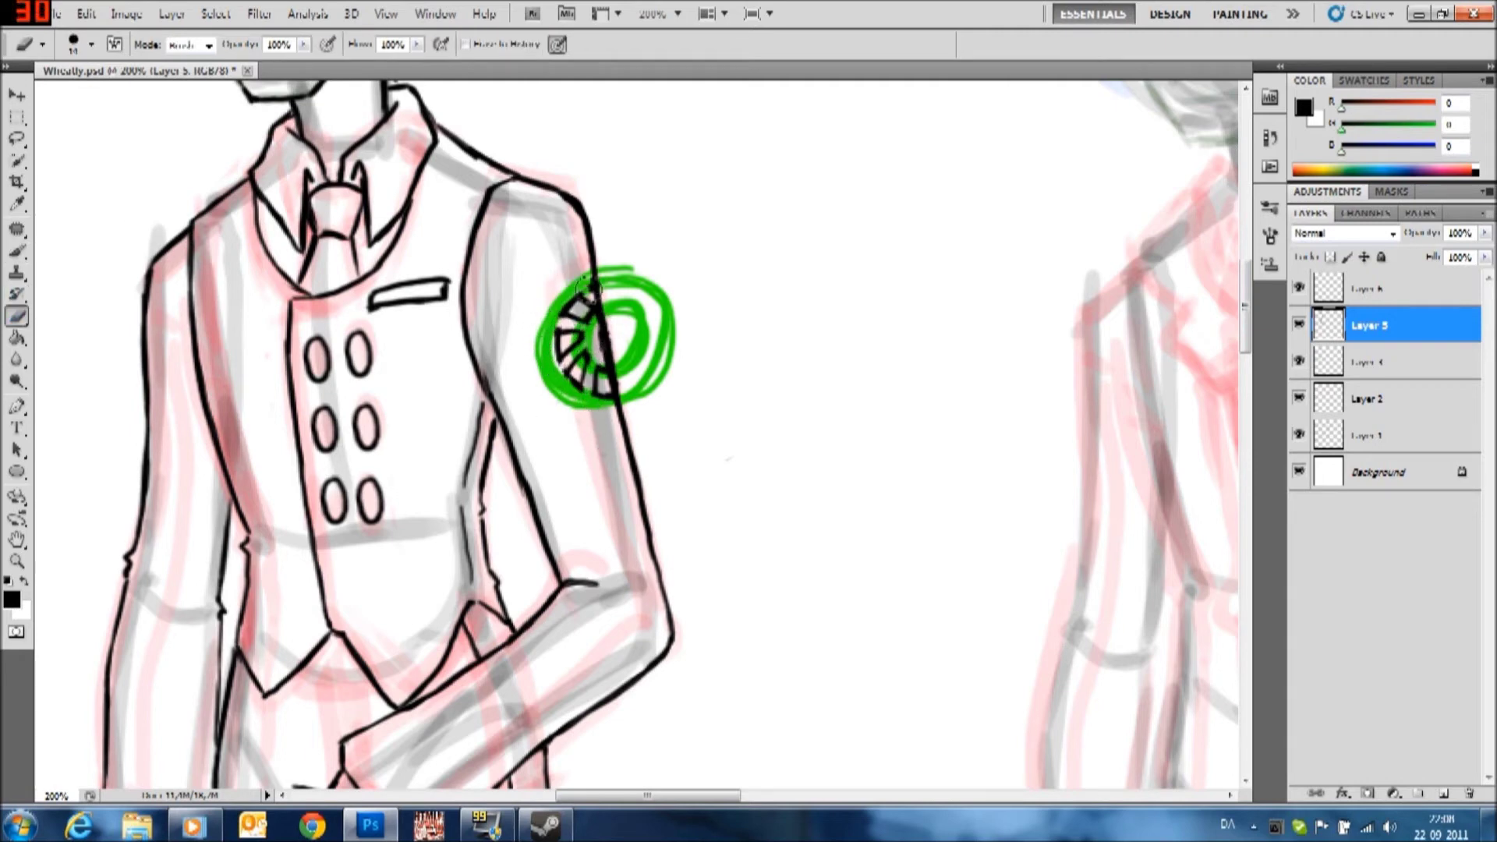
{"action": "left_click_drag", "start_coordinate": [562, 320], "coordinate": [592, 343]}
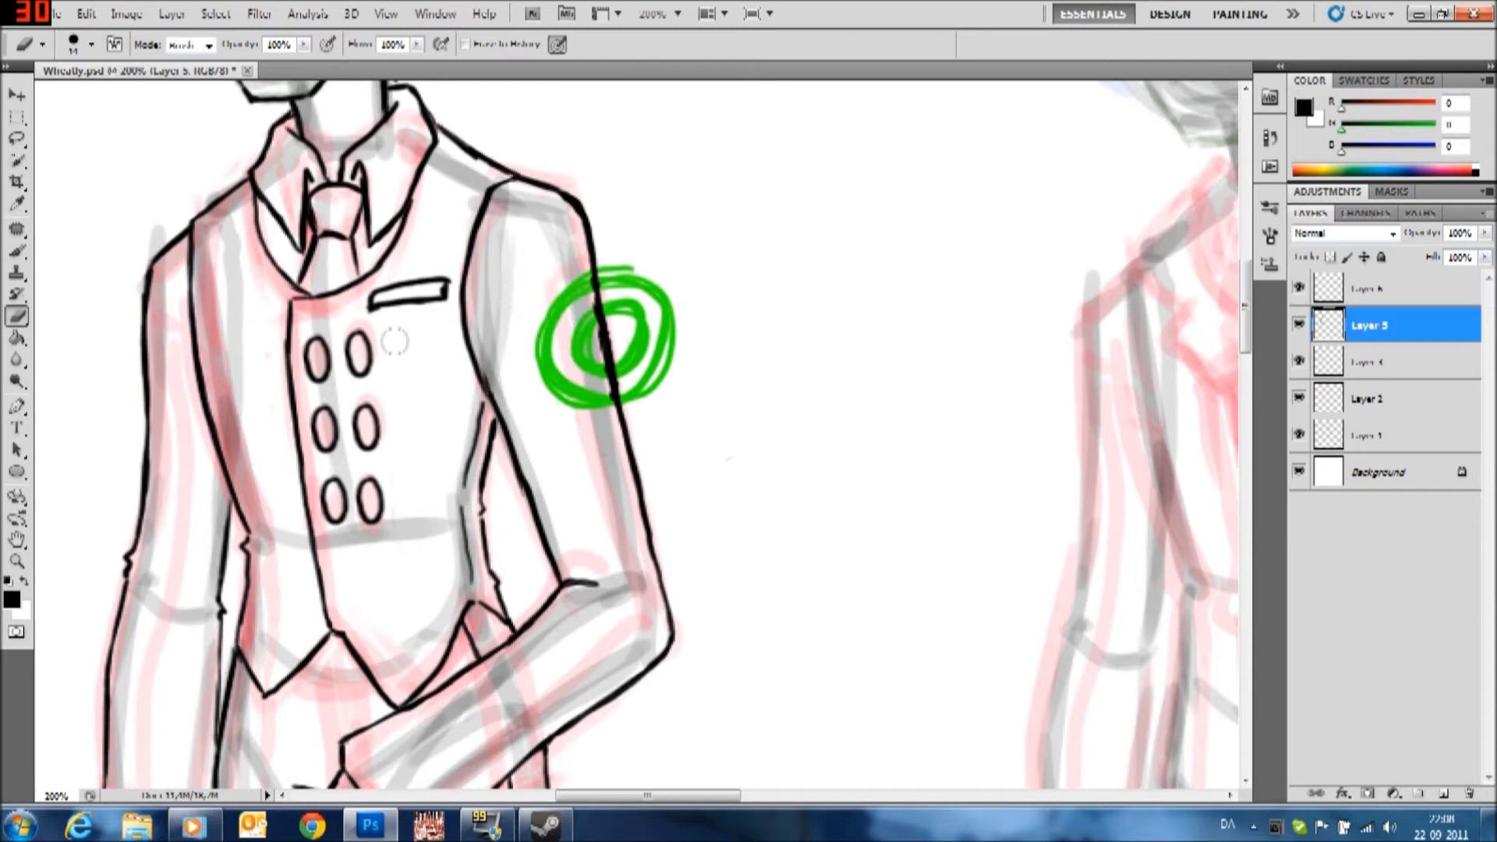
On Layer 6, try emblem circles with undos, then add radiating blade strokes from the inner circle
{"action": "key", "text": "alt+bracketright"}
{"action": "key", "text": "b"}
{"action": "mouse_move", "coordinate": [806, 209]}
{"action": "left_mouse_down"}
{"action": "mouse_move", "coordinate": [725, 287]}
{"action": "mouse_move", "coordinate": [811, 220]}
{"action": "left_mouse_up"}
{"action": "key", "text": "ctrl+z"}
{"action": "key", "text": "ctrl+z"}
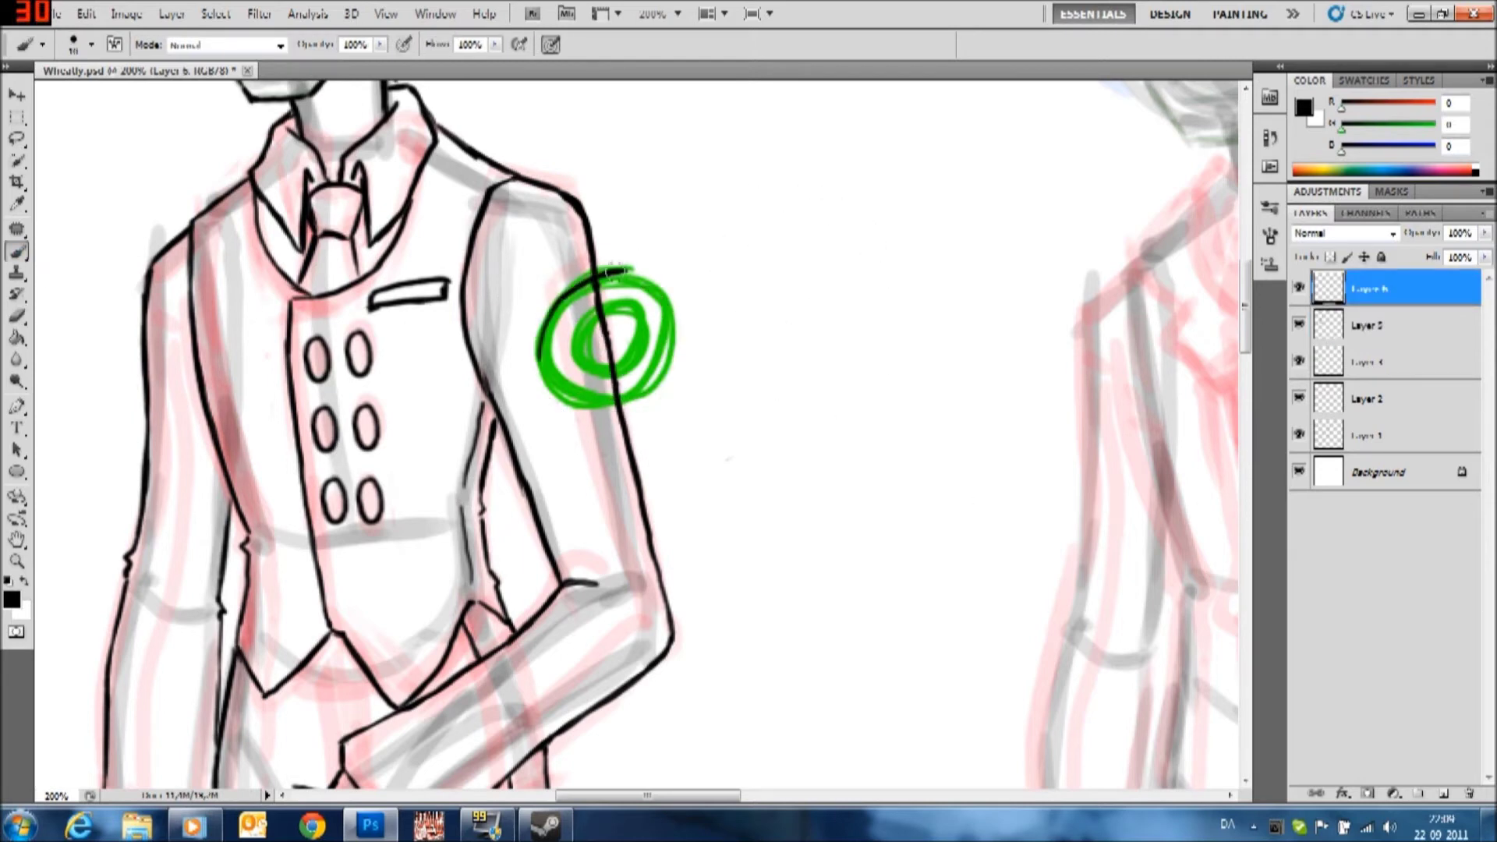
{"action": "left_click_drag", "start_coordinate": [572, 284], "coordinate": [627, 273]}
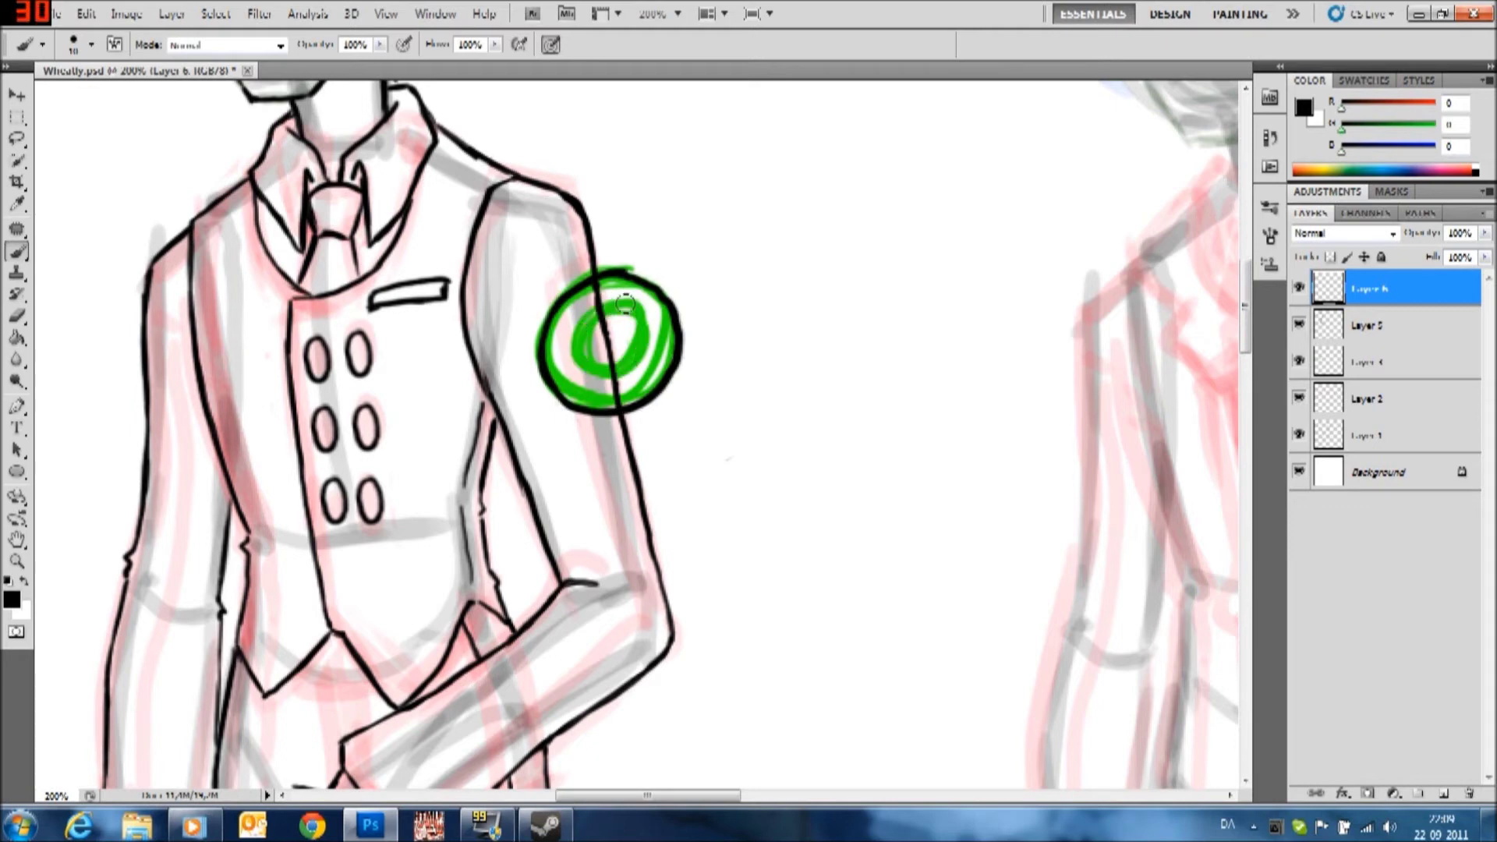
{"action": "key", "text": "ctrl+z"}
{"action": "mouse_move", "coordinate": [616, 323]}
{"action": "left_mouse_down"}
{"action": "mouse_move", "coordinate": [600, 326]}
{"action": "mouse_move", "coordinate": [593, 293]}
{"action": "mouse_move", "coordinate": [554, 429]}
{"action": "mouse_move", "coordinate": [620, 425]}
{"action": "mouse_move", "coordinate": [675, 390]}
{"action": "mouse_move", "coordinate": [705, 320]}
{"action": "left_mouse_up"}
{"action": "key", "text": "ctrl+z"}
{"action": "mouse_move", "coordinate": [610, 337]}
{"action": "left_mouse_down"}
{"action": "mouse_move", "coordinate": [686, 358]}
{"action": "mouse_move", "coordinate": [675, 285]}
{"action": "left_mouse_up"}
{"action": "left_click_drag", "start_coordinate": [609, 334], "coordinate": [627, 261]}
{"action": "left_click_drag", "start_coordinate": [607, 331], "coordinate": [514, 288]}
Hide the main lineart to trim the emblem's stroke tips, then show it and erase remaining emblem strokes
{"action": "left_click", "coordinate": [18, 317]}
{"action": "left_click", "coordinate": [1298, 325]}
{"action": "mouse_move", "coordinate": [624, 424]}
{"action": "left_mouse_down"}
{"action": "mouse_move", "coordinate": [690, 331]}
{"action": "mouse_move", "coordinate": [569, 405]}
{"action": "left_mouse_up"}
{"action": "mouse_move", "coordinate": [614, 261]}
{"action": "left_mouse_down"}
{"action": "mouse_move", "coordinate": [672, 347]}
{"action": "mouse_move", "coordinate": [596, 273]}
{"action": "mouse_move", "coordinate": [655, 382]}
{"action": "mouse_move", "coordinate": [584, 409]}
{"action": "mouse_move", "coordinate": [559, 342]}
{"action": "mouse_move", "coordinate": [583, 269]}
{"action": "left_mouse_up"}
{"action": "key", "text": "b"}
{"action": "key", "text": "e"}
{"action": "left_click", "coordinate": [1298, 324]}
{"action": "left_click_drag", "start_coordinate": [555, 320], "coordinate": [552, 343]}
{"action": "key", "text": "b"}
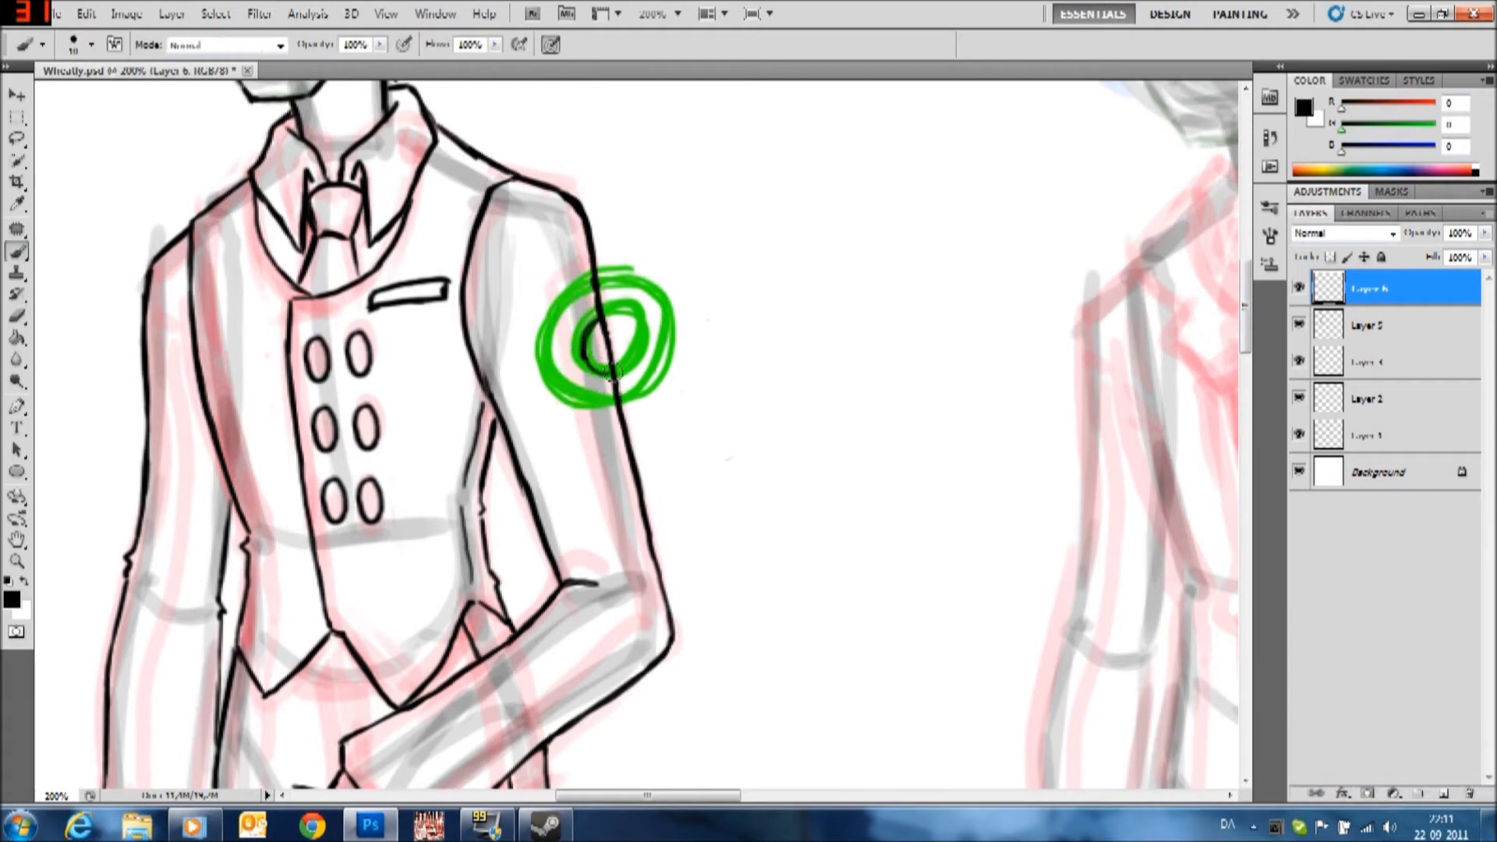
{"action": "key", "text": "alt+Tab"}
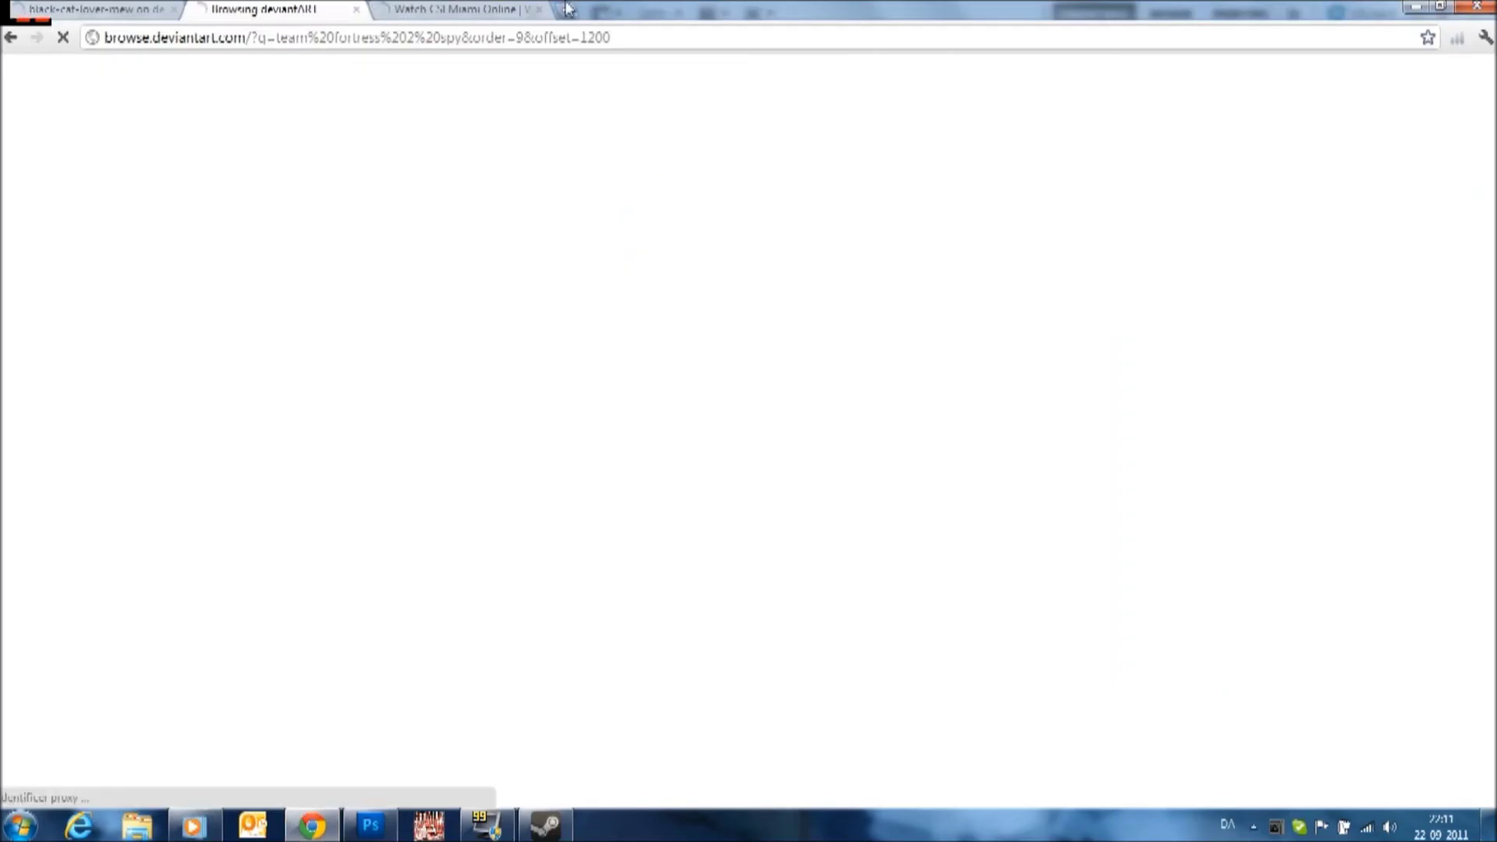
Search Google Images for 'aperture science' and open the Aperture logo preview
{"action": "left_click", "coordinate": [741, 11]}
{"action": "type", "text": "aperture science"}
{"action": "key", "text": "Return"}
{"action": "left_click", "coordinate": [167, 60]}
{"action": "left_click", "coordinate": [277, 344]}
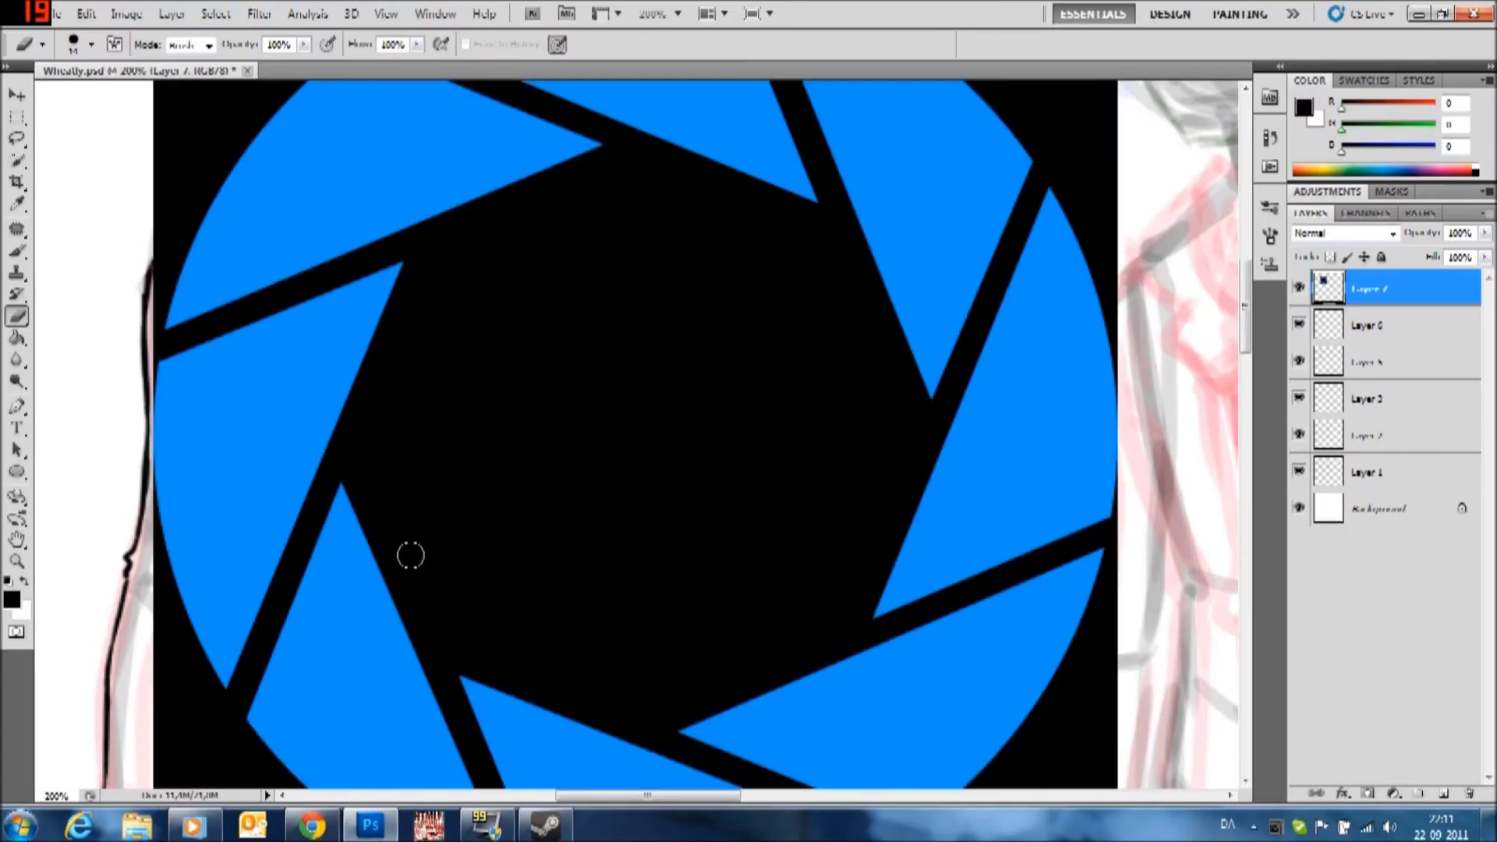
Shrink and tilt the pasted logo onto the sleeve, place it below the lineart, and set Fill to 50%
{"action": "key", "text": "ctrl+t"}
{"action": "mouse_move", "coordinate": [1092, 779]}
{"action": "left_mouse_down"}
{"action": "mouse_move", "coordinate": [829, 494]}
{"action": "mouse_move", "coordinate": [694, 421]}
{"action": "mouse_move", "coordinate": [709, 388]}
{"action": "left_mouse_up"}
{"action": "key", "text": "Return"}
{"action": "key", "text": "ctrl+bracketleft"}
{"action": "key", "text": "ctrl+bracketleft"}
{"action": "left_click_drag", "start_coordinate": [1485, 257], "coordinate": [1441, 282]}
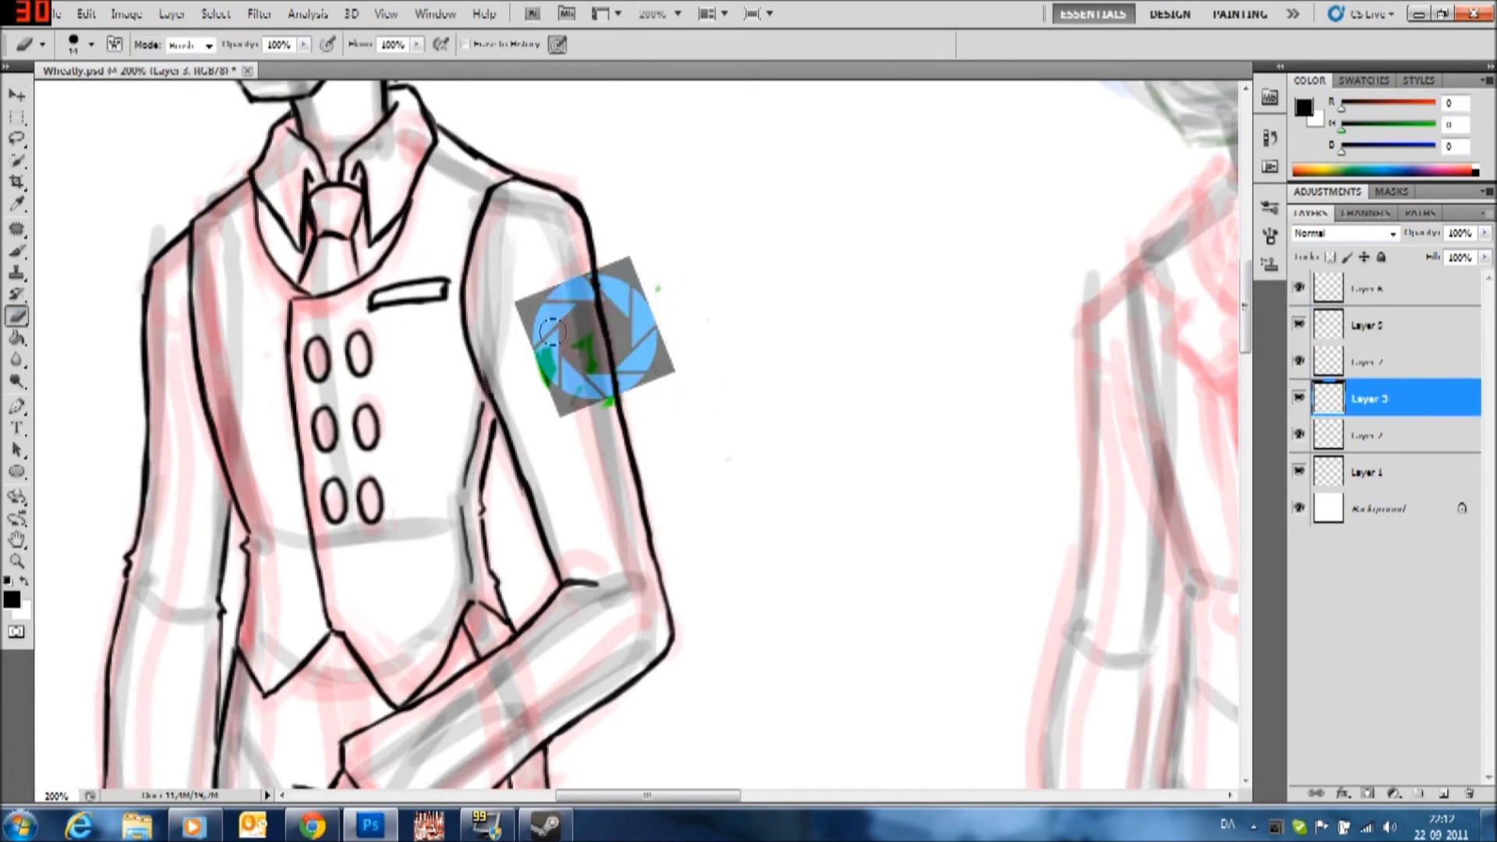
Rotate the pasted Aperture logo slightly clockwise and apply the rotation
{"action": "left_click_drag", "start_coordinate": [700, 329], "coordinate": [698, 350]}
{"action": "key", "text": "Return"}
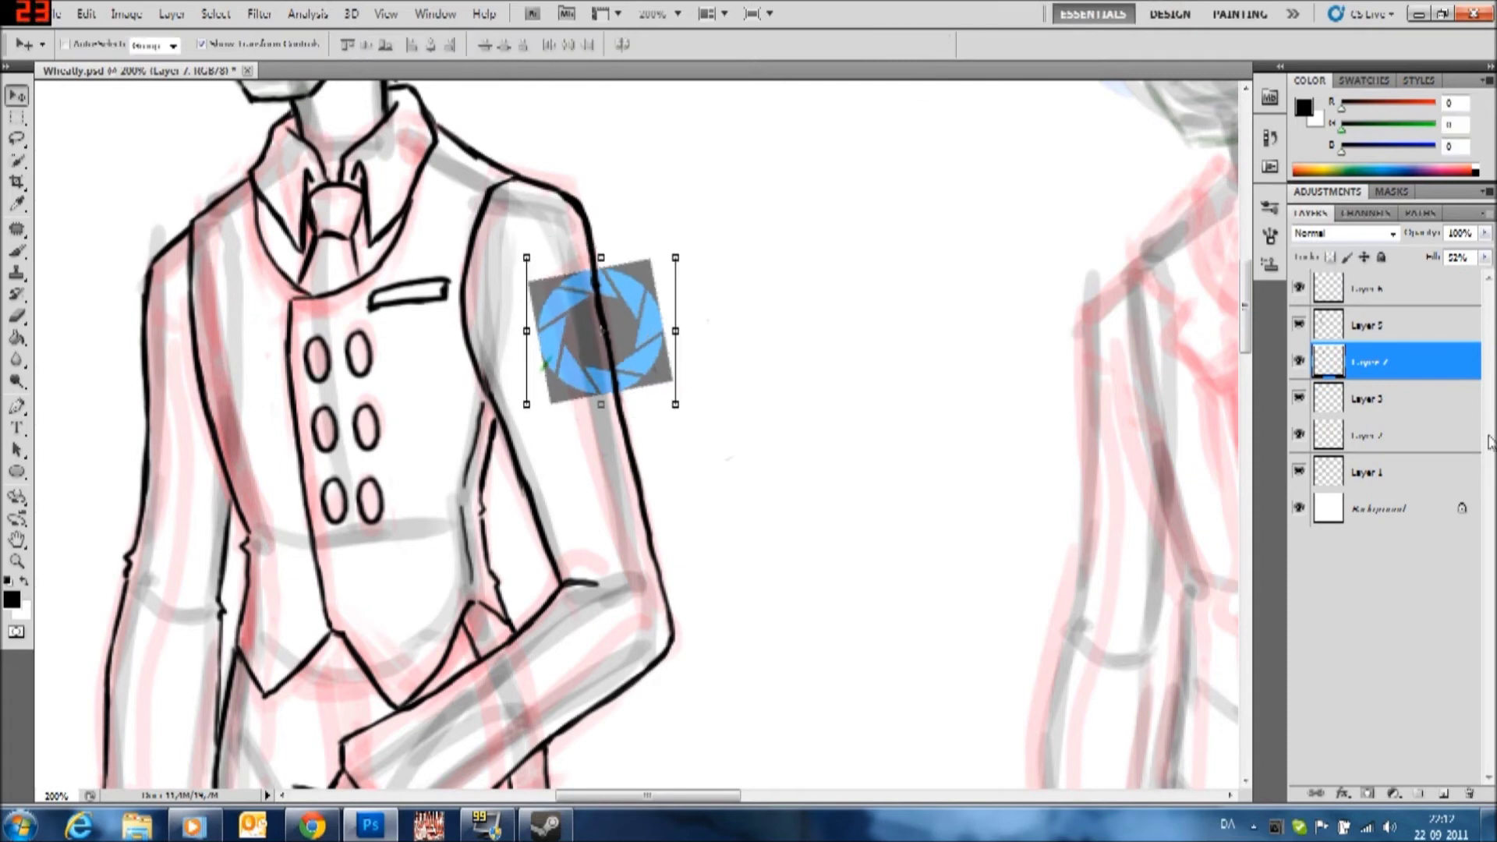
{"action": "key", "text": "alt+bracketright"}
{"action": "key", "text": "b"}
Make the logo layer more transparent, test a short stroke over it, and undo it
{"action": "key", "text": "v"}
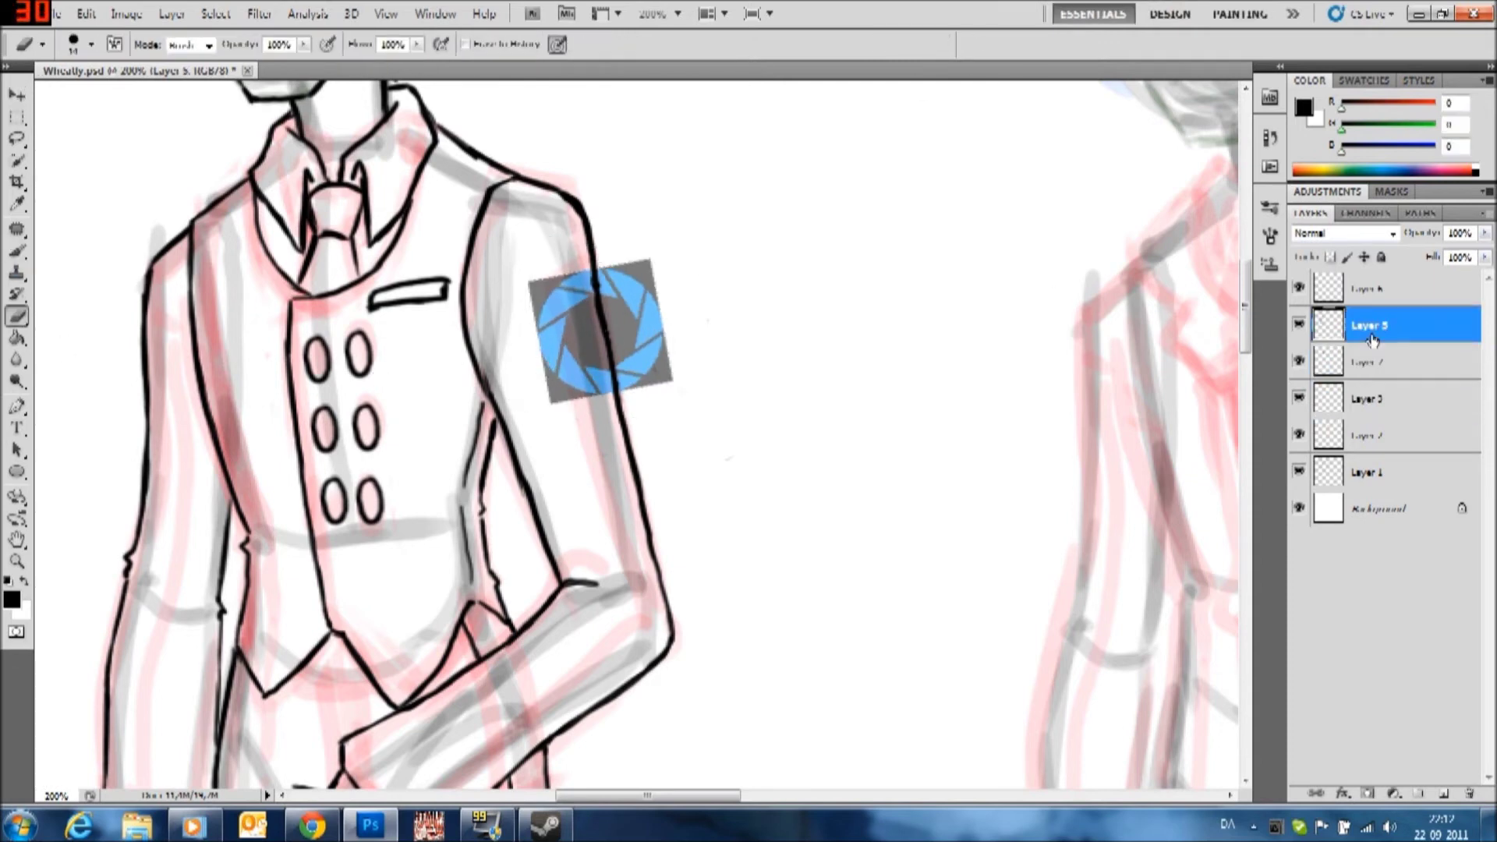
{"action": "key", "text": "alt+bracketleft"}
{"action": "key", "text": "5"}
{"action": "key", "text": "alt+bracketright"}
{"action": "key", "text": "b"}
{"action": "left_click_drag", "start_coordinate": [557, 379], "coordinate": [559, 355]}
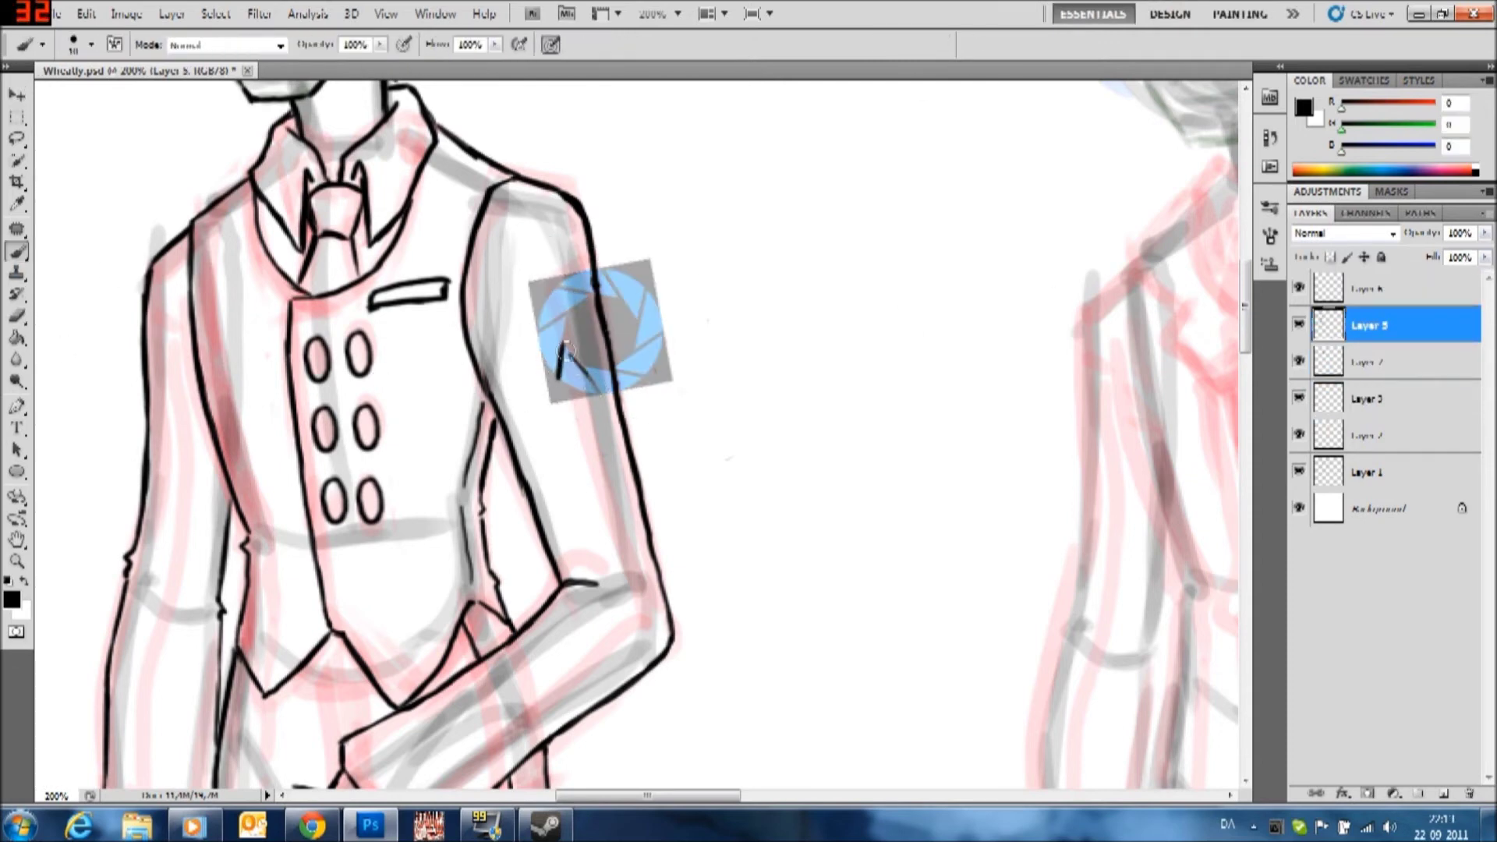
{"action": "key", "text": "ctrl+z"}
{"action": "key", "text": "alt+bracketleft"}
Sample the logo's grey background square, select it, and delete it
{"action": "key", "text": "i"}
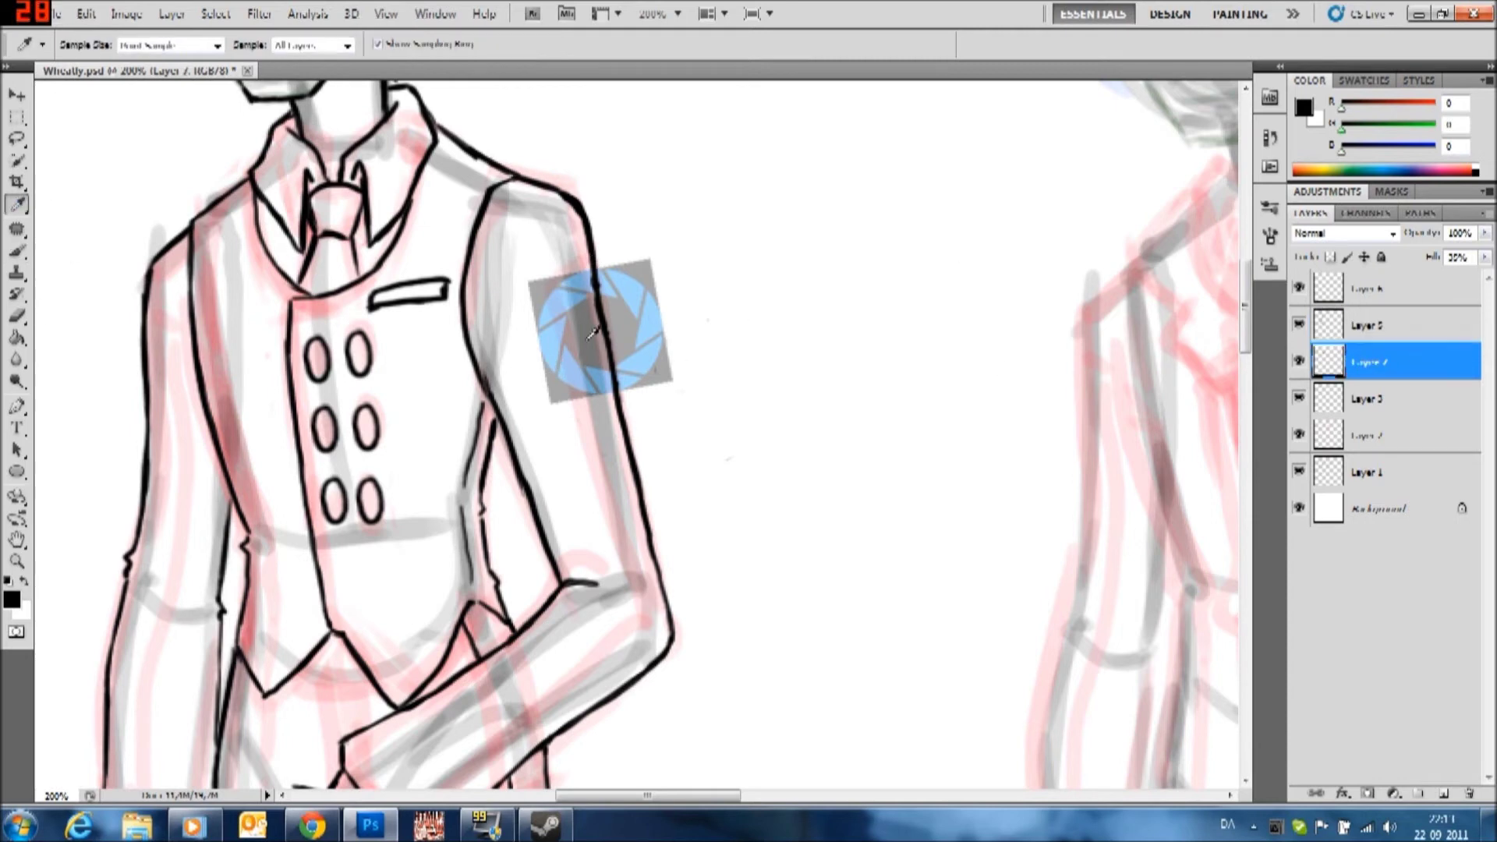
{"action": "left_click", "coordinate": [586, 327]}
{"action": "key", "text": "w"}
{"action": "key", "text": "shift+w"}
{"action": "left_click", "coordinate": [585, 327]}
{"action": "key", "text": "Delete"}
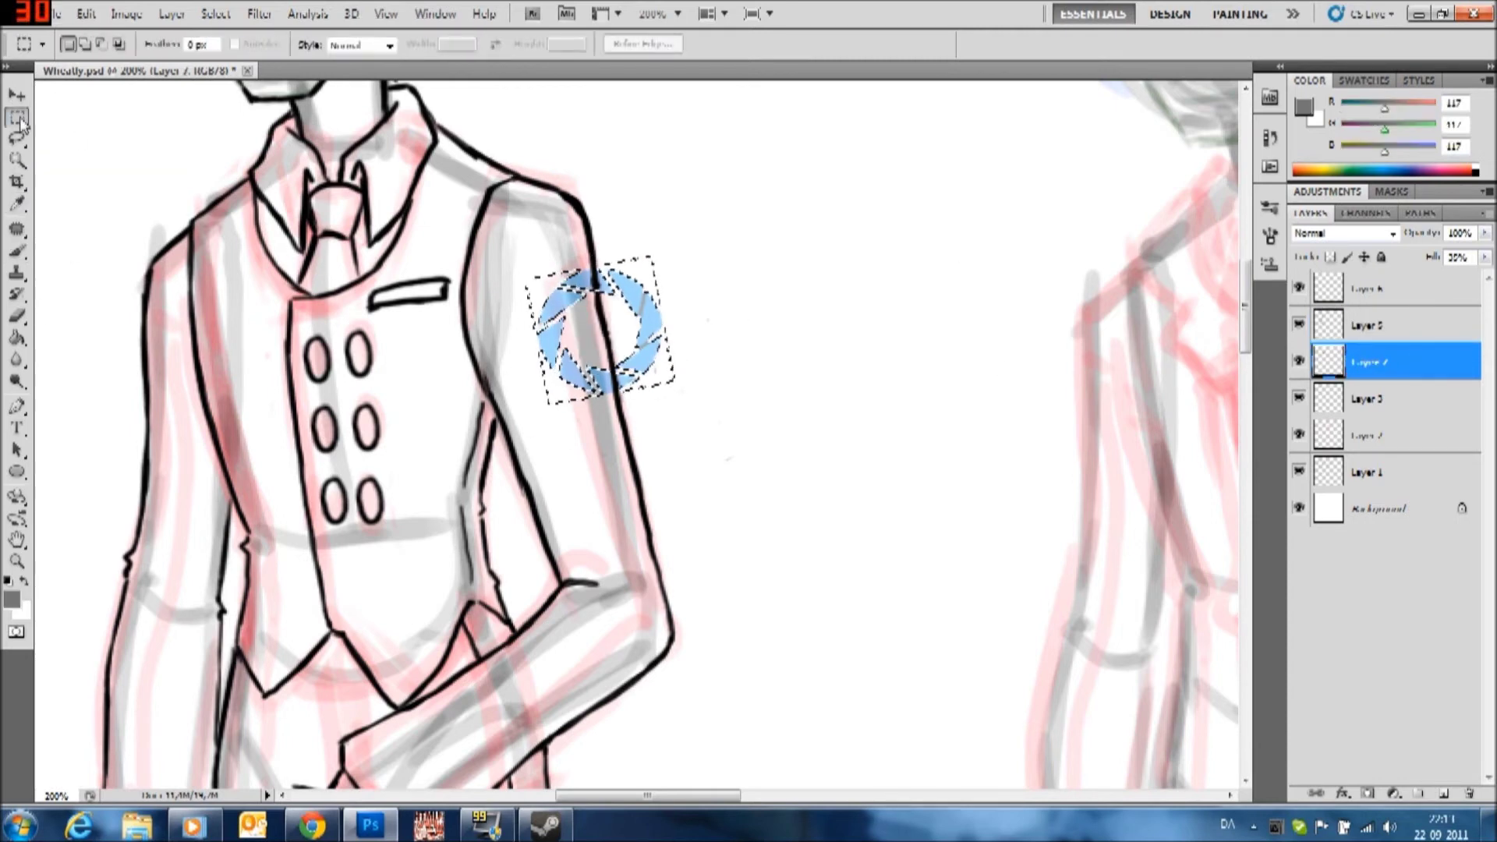
{"action": "key", "text": "ctrl+d"}
{"action": "key", "text": "b"}
On the lineart layer, set the ink colour back to black for the Brush
{"action": "left_click", "coordinate": [1363, 327]}
{"action": "left_click", "coordinate": [1303, 107]}
{"action": "left_click", "coordinate": [969, 268]}
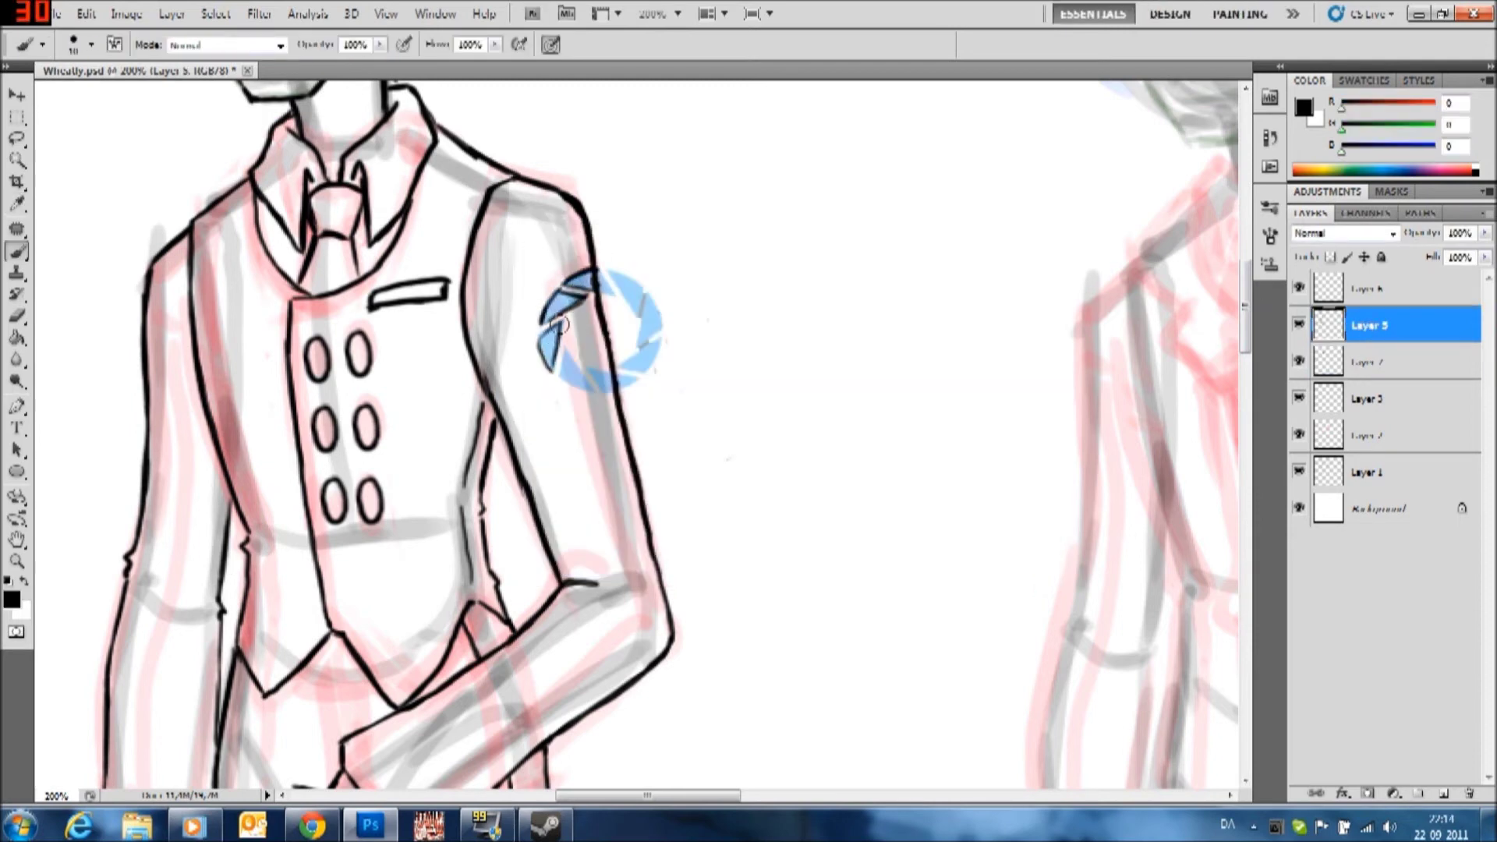
{"action": "left_click", "coordinate": [600, 390]}
{"action": "key", "text": "Return"}
{"action": "key", "text": "e"}
{"action": "key", "text": "b"}
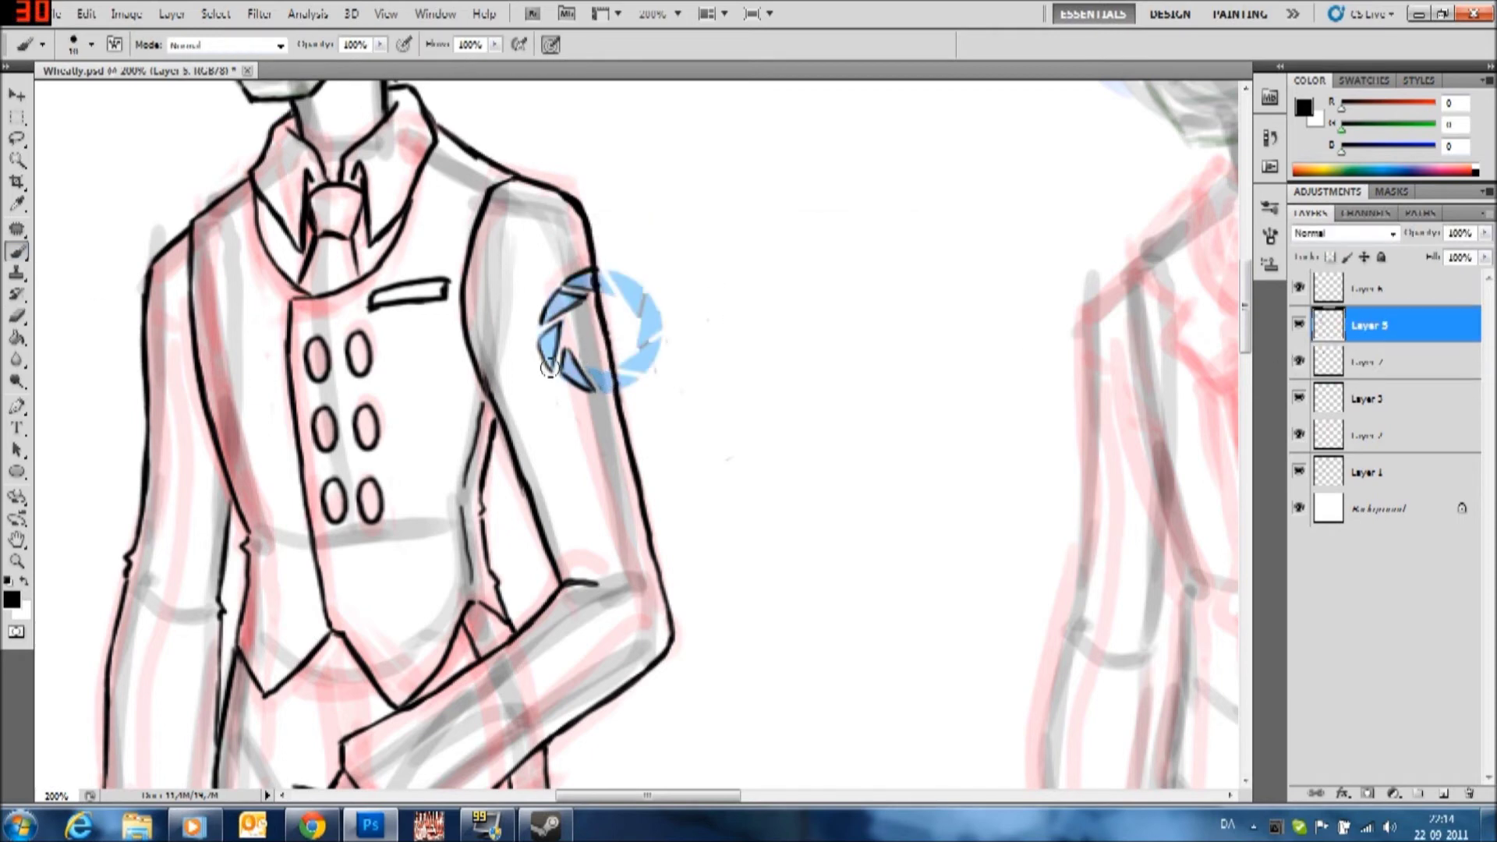
Trace the logo's lower-left aperture blades in black and zoom out
{"action": "left_click_drag", "start_coordinate": [530, 337], "coordinate": [588, 393]}
{"action": "scroll", "coordinate": [1045, 310], "scroll_direction": "up", "scroll_amount": 3}
{"action": "key", "text": "z"}
{"action": "key", "text": "ctrl+minus"}
{"action": "key", "text": "ctrl+minus"}
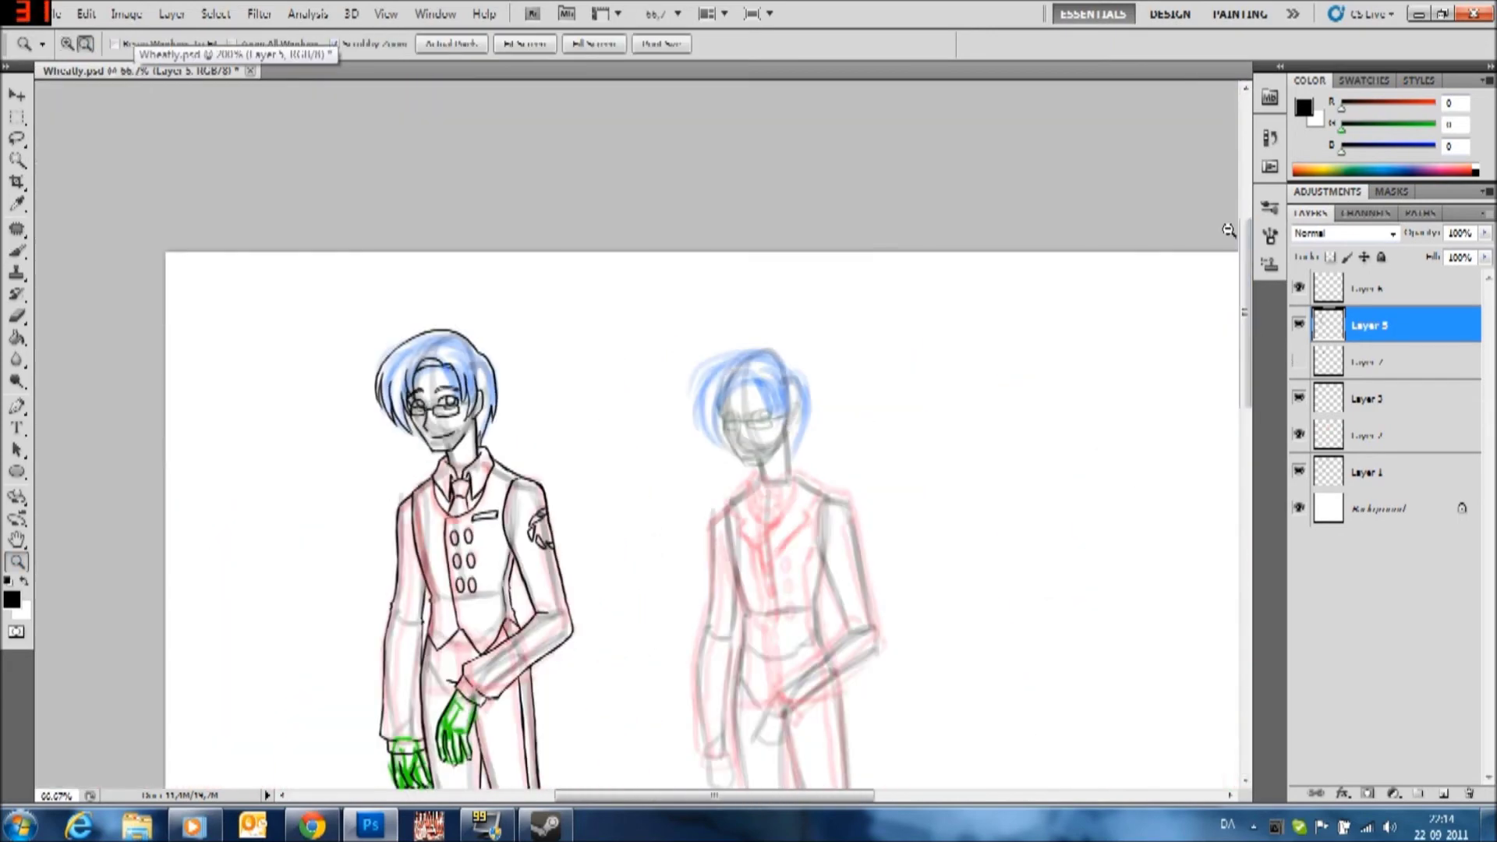
Hide the pencil sketch and coloured rough layers so only the finished lineart shows
{"action": "left_click_drag", "start_coordinate": [1298, 325], "coordinate": [1299, 435]}
{"action": "left_click", "coordinate": [1298, 399]}
{"action": "left_click", "coordinate": [1298, 362]}
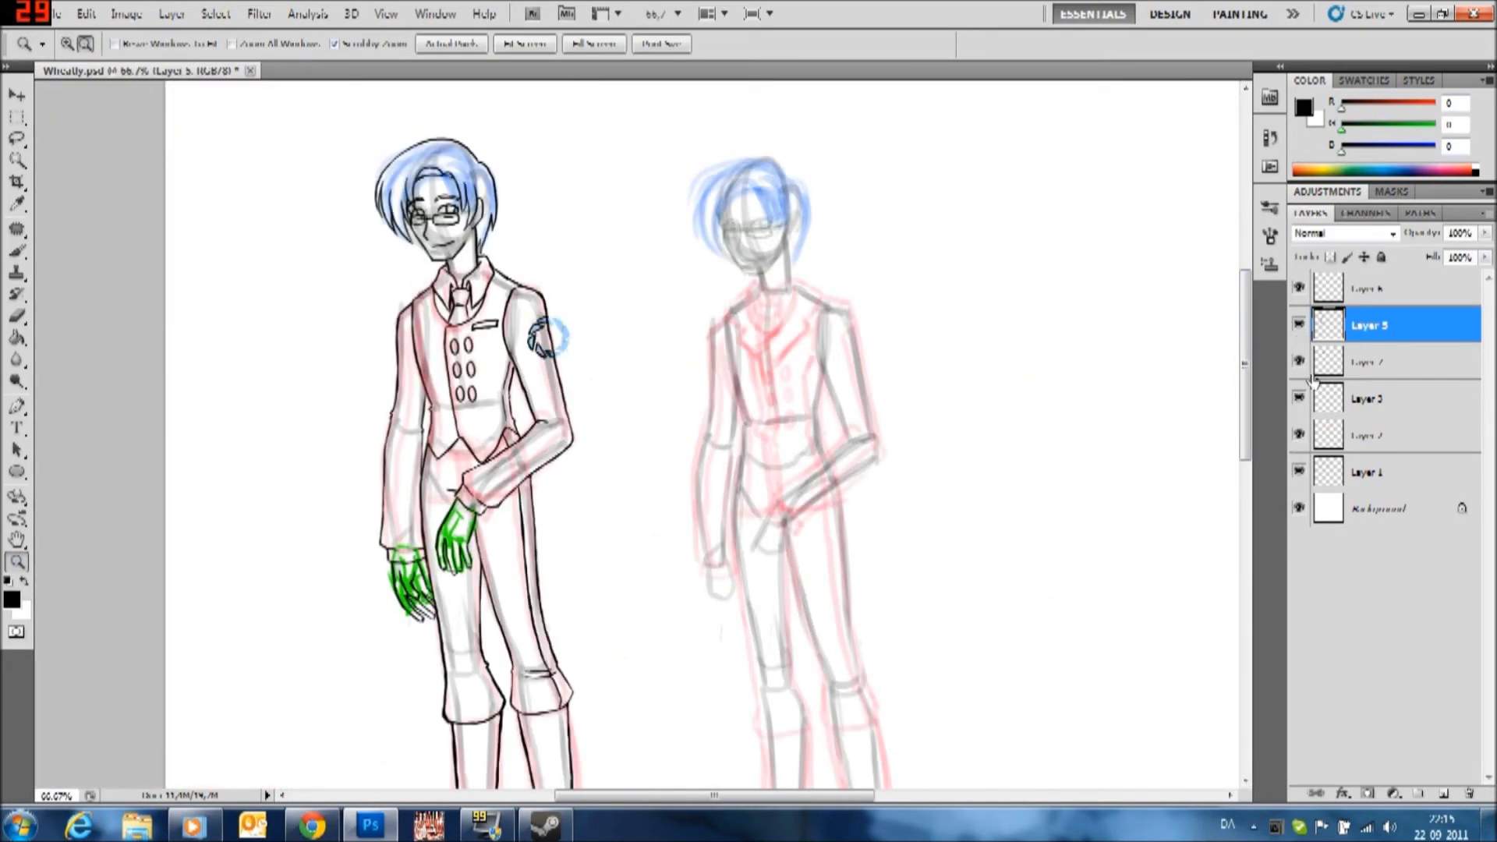
{"action": "left_click", "coordinate": [1298, 325]}
{"action": "left_click", "coordinate": [1298, 471]}
{"action": "scroll", "coordinate": [1248, 387], "scroll_direction": "down", "scroll_amount": 1}
Scribble a 'Done' note with a smiley beside the figure, then erase it
{"action": "key", "text": "e"}
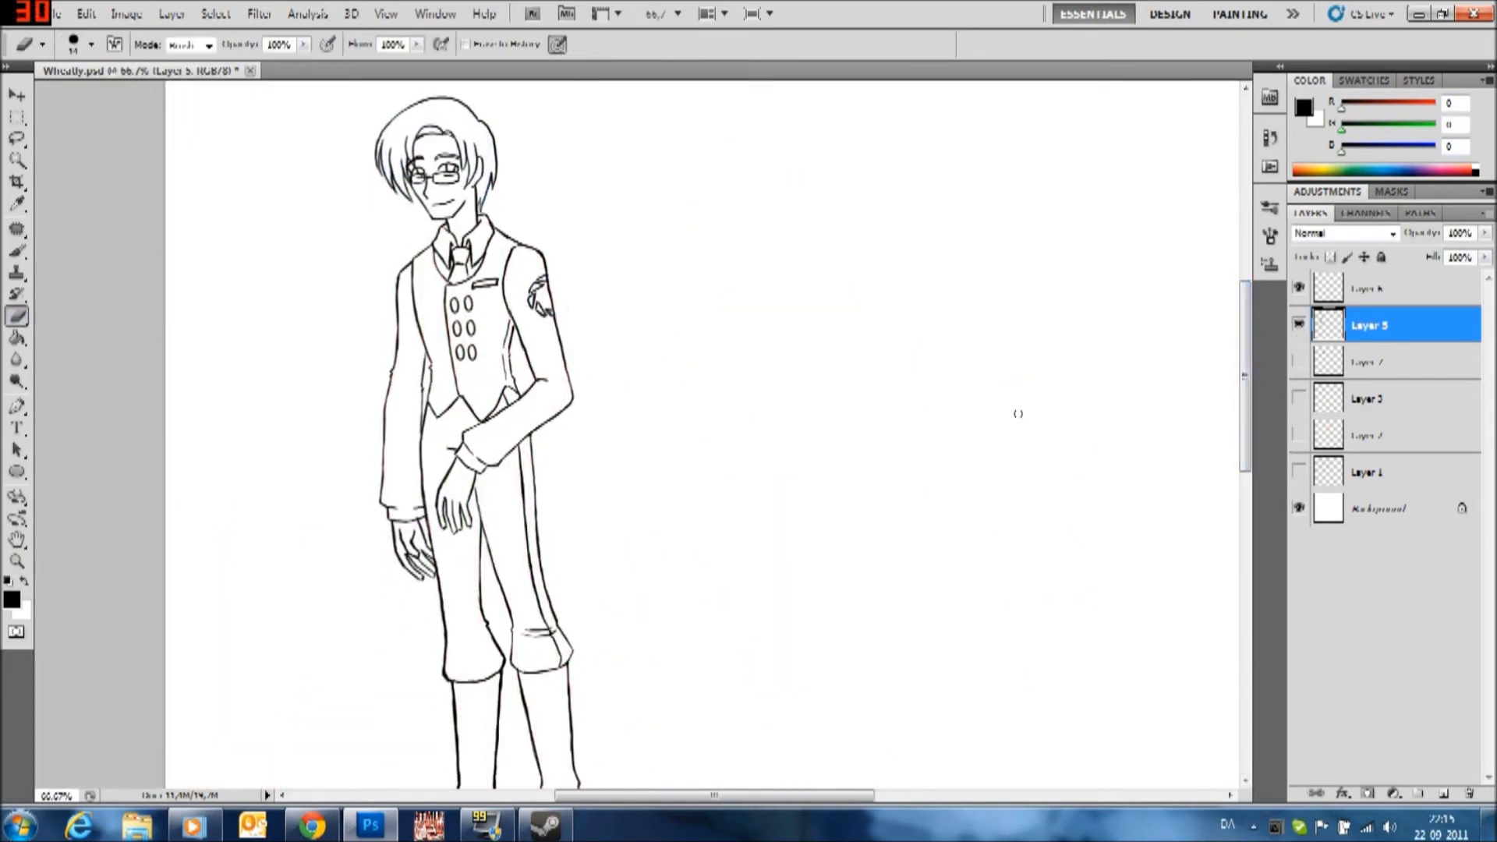
{"action": "left_click_drag", "start_coordinate": [216, 380], "coordinate": [269, 408]}
{"action": "left_click_drag", "start_coordinate": [197, 394], "coordinate": [249, 448]}
{"action": "left_click_drag", "start_coordinate": [320, 308], "coordinate": [316, 328]}
{"action": "left_click_drag", "start_coordinate": [316, 308], "coordinate": [343, 289]}
{"action": "left_click_drag", "start_coordinate": [328, 292], "coordinate": [347, 277]}
{"action": "left_click_drag", "start_coordinate": [316, 382], "coordinate": [362, 343]}
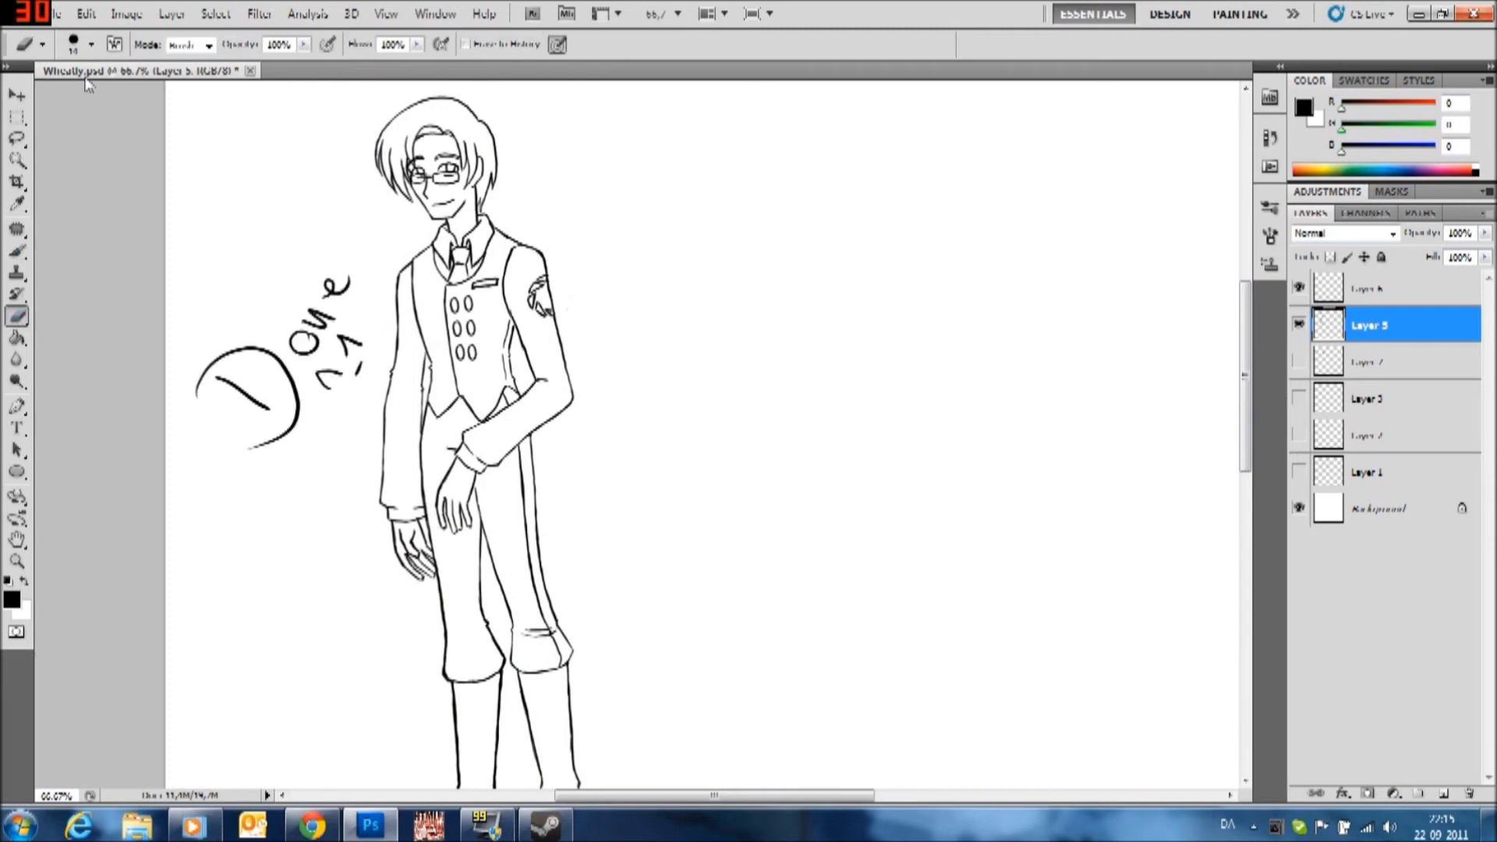
{"action": "mouse_move", "coordinate": [312, 292]}
{"action": "left_mouse_down"}
{"action": "mouse_move", "coordinate": [324, 361]}
{"action": "mouse_move", "coordinate": [347, 374]}
{"action": "left_mouse_up"}
Turn the sketch layers back on and select the second figure's sketch layer
{"action": "key", "text": "v"}
{"action": "left_click", "coordinate": [1298, 472]}
{"action": "left_click", "coordinate": [1314, 431]}
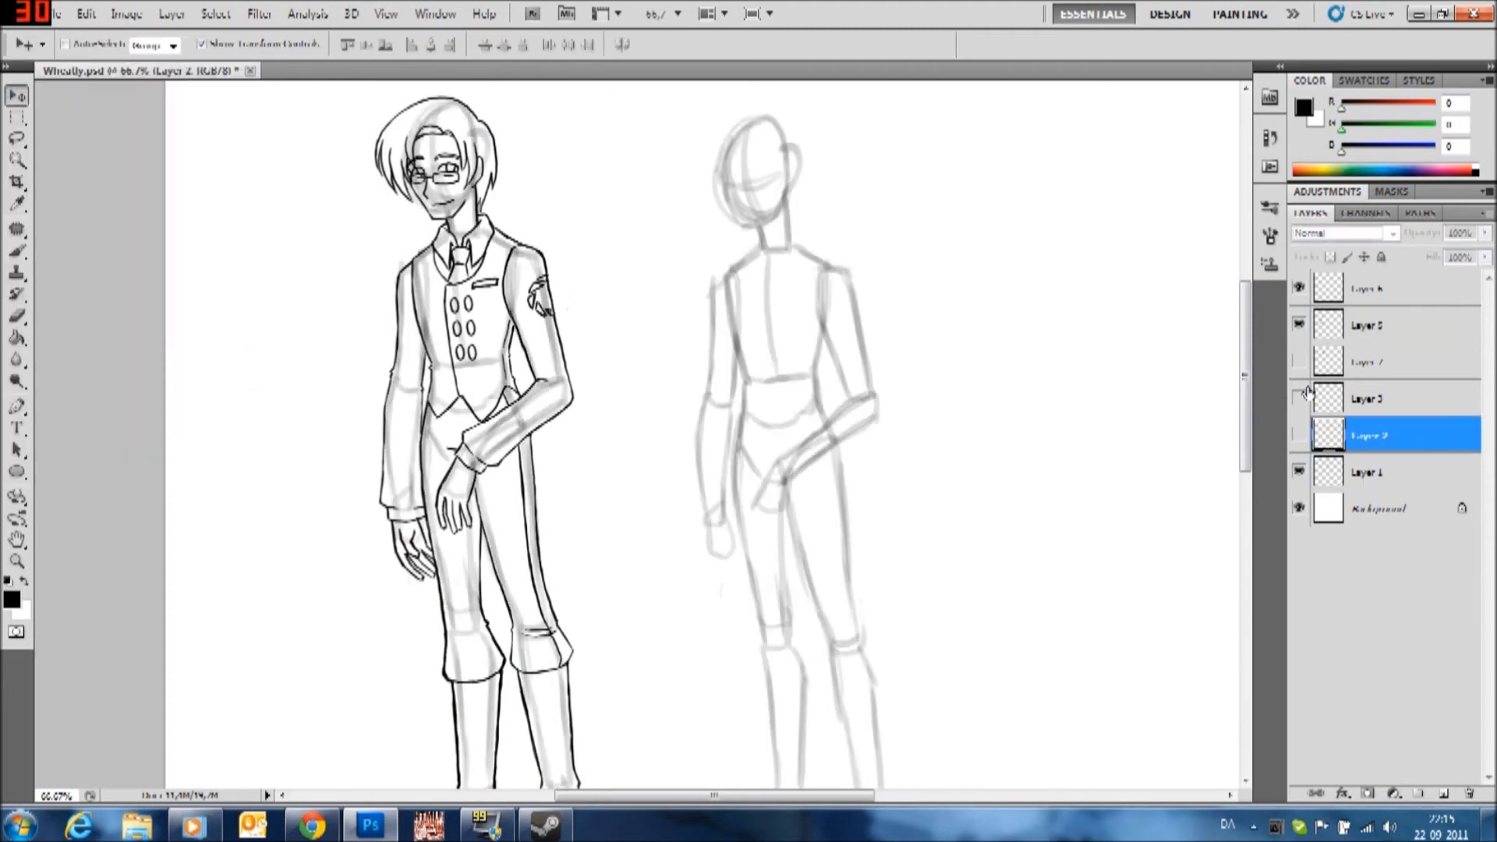
{"action": "left_click_drag", "start_coordinate": [1298, 434], "coordinate": [1298, 362]}
{"action": "left_click", "coordinate": [1373, 325]}
Duplicate the first figure's lineart layer, shift the copy over the second figure, and zoom to 100%
{"action": "key", "text": "ctrl+j"}
{"action": "left_click_drag", "start_coordinate": [530, 439], "coordinate": [842, 439]}
{"action": "scroll", "coordinate": [789, 663], "scroll_direction": "down", "scroll_amount": 5}
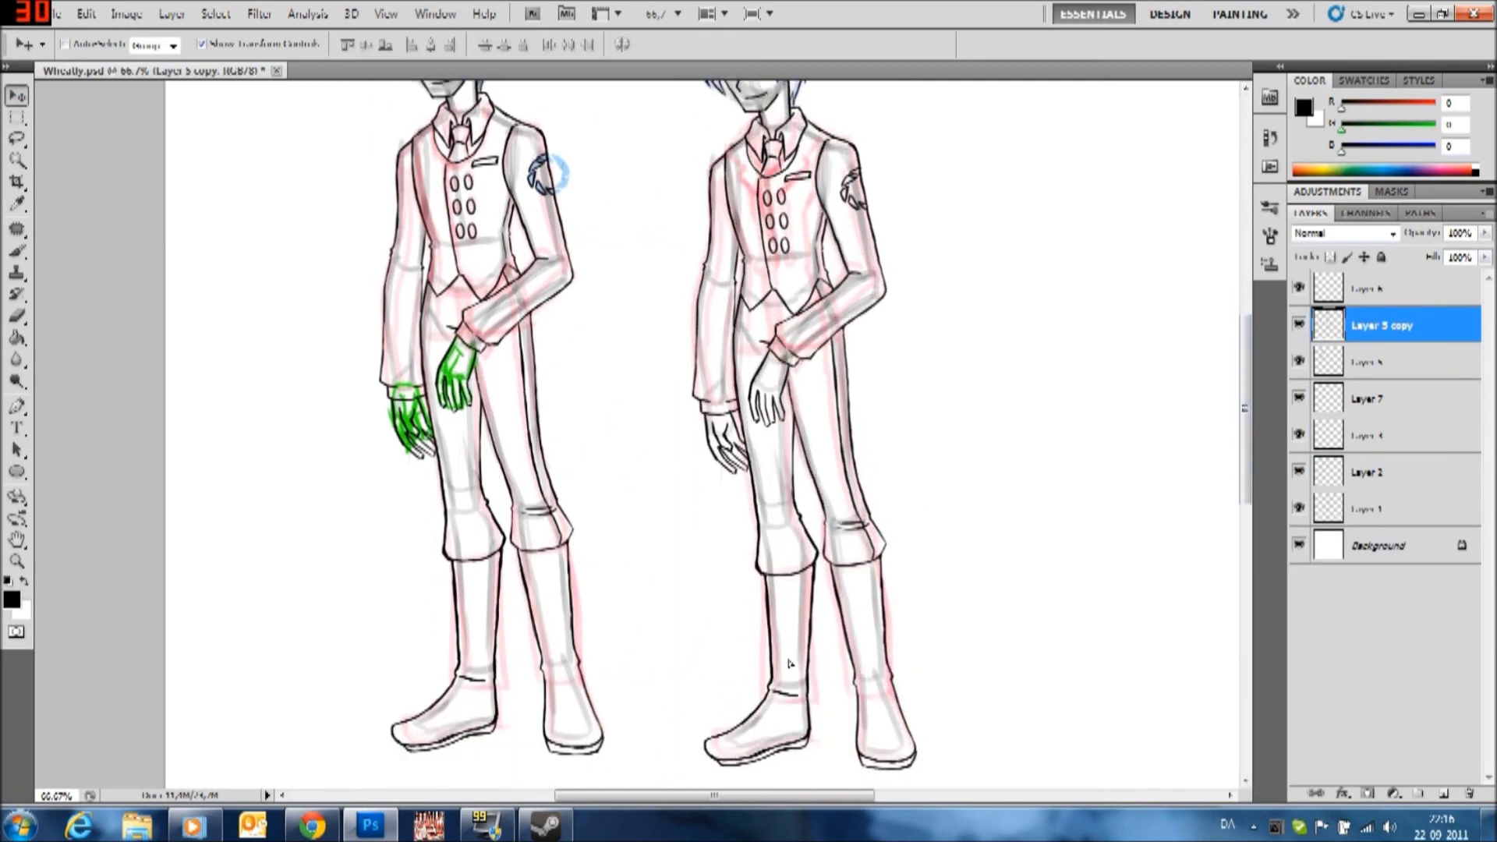
{"action": "scroll", "coordinate": [789, 664], "scroll_direction": "up", "scroll_amount": 3}
{"action": "key", "text": "z"}
{"action": "key", "text": "ctrl+plus"}
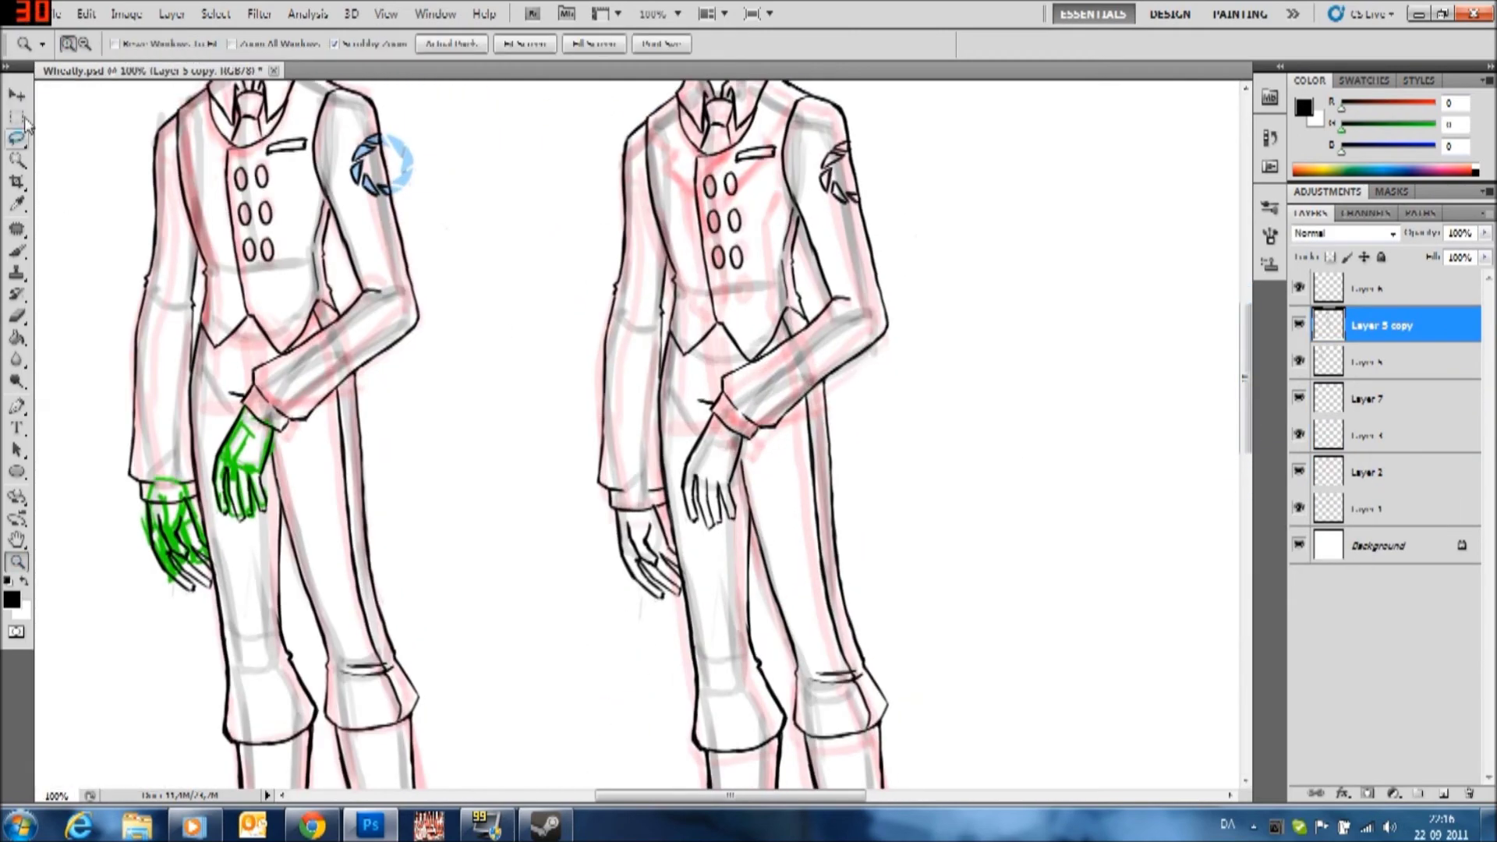
Marquee the area around the right figure to adjust its lines, then deselect
{"action": "left_click", "coordinate": [17, 117]}
{"action": "scroll", "coordinate": [624, 437], "scroll_direction": "up", "scroll_amount": 3}
{"action": "left_click_drag", "start_coordinate": [540, 166], "coordinate": [1037, 788]}
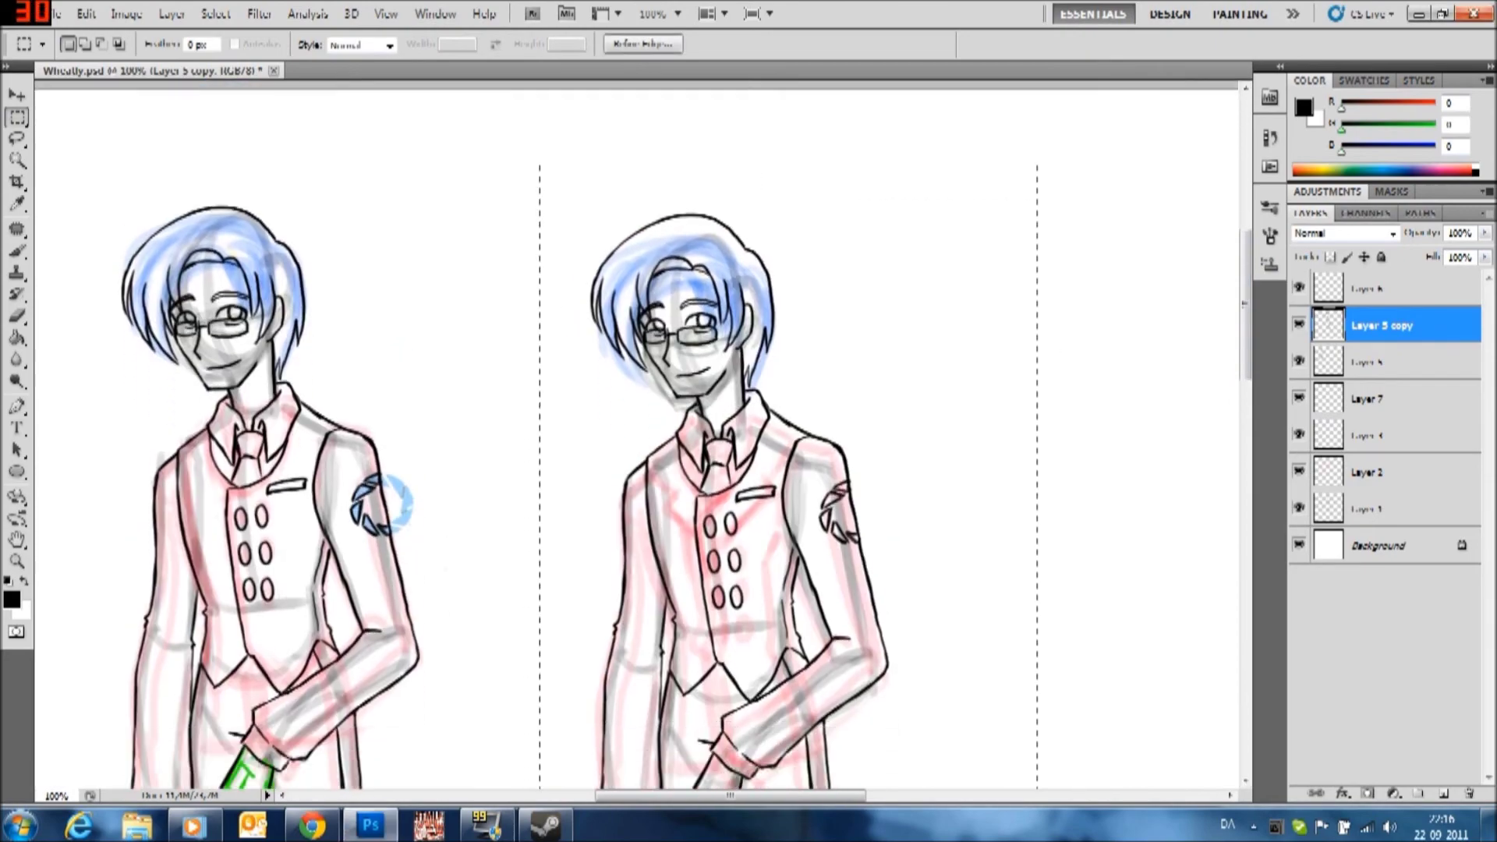
{"action": "scroll", "coordinate": [624, 437], "scroll_direction": "down", "scroll_amount": 8}
{"action": "key", "text": "v"}
{"action": "left_click", "coordinate": [1328, 325], "text": "ctrl"}
{"action": "scroll", "coordinate": [623, 437], "scroll_direction": "up", "scroll_amount": 10}
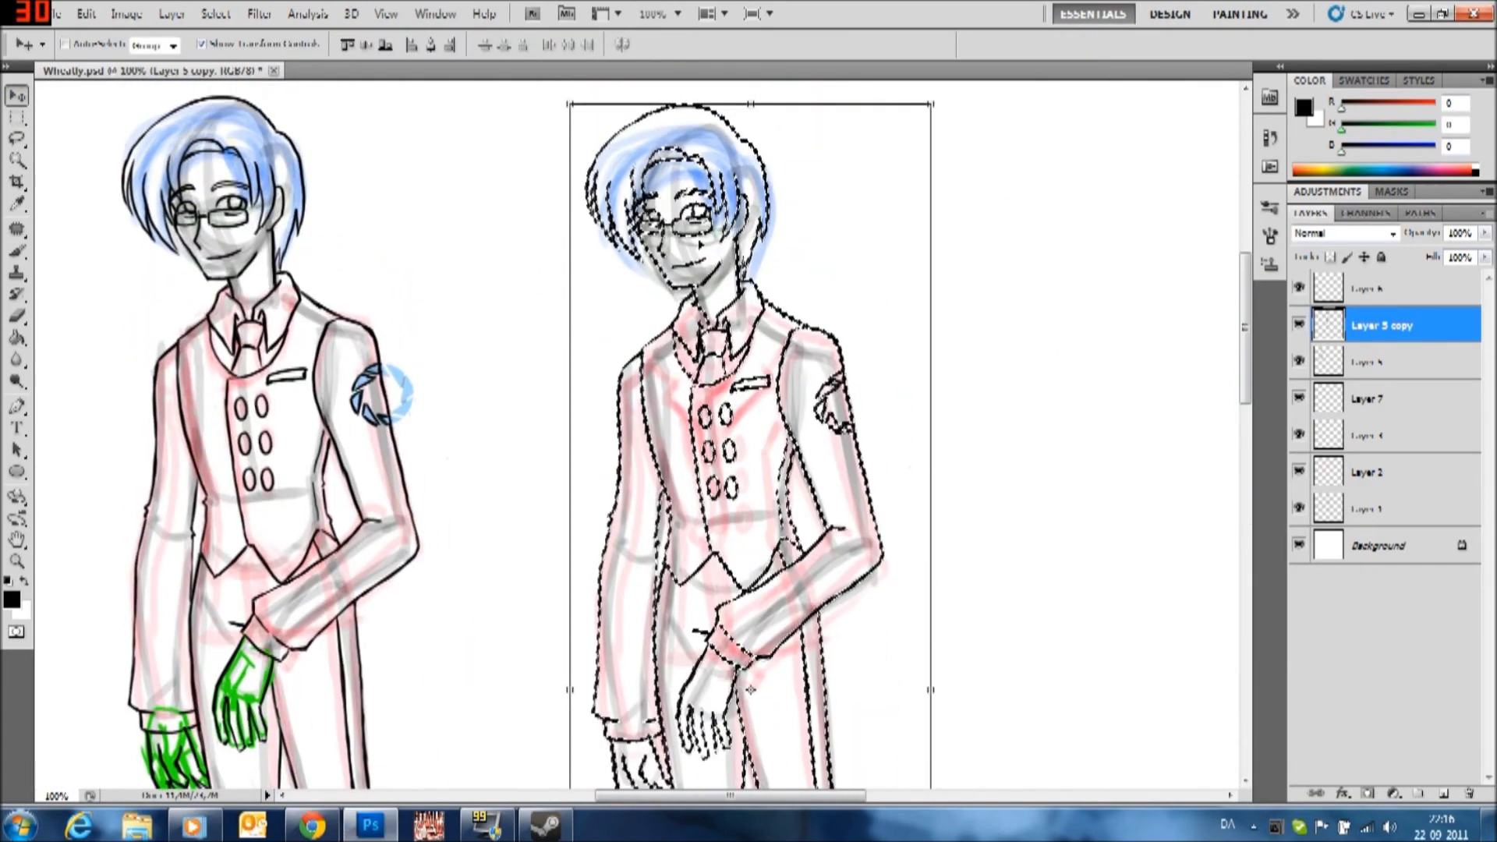
{"action": "key", "text": "m"}
{"action": "key", "text": "ctrl+d"}
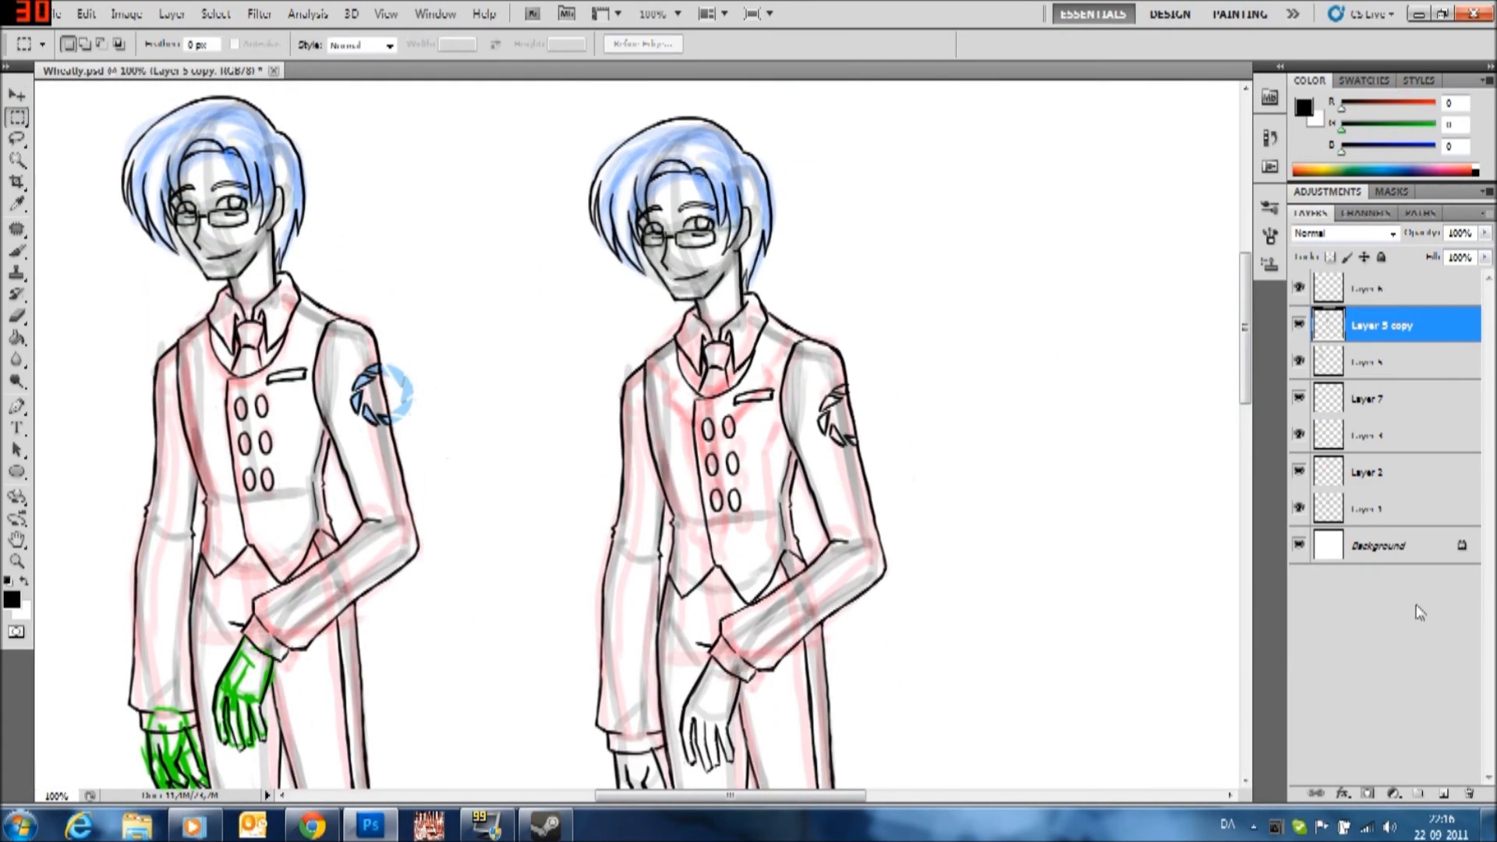
Create a new empty inking layer and fade the copied lineart beneath it to about 34% fill
{"action": "key", "text": "ctrl+shift+alt+n"}
{"action": "left_click", "coordinate": [1485, 257]}
{"action": "key", "text": "alt+bracketleft"}
{"action": "key", "text": "shift+4"}
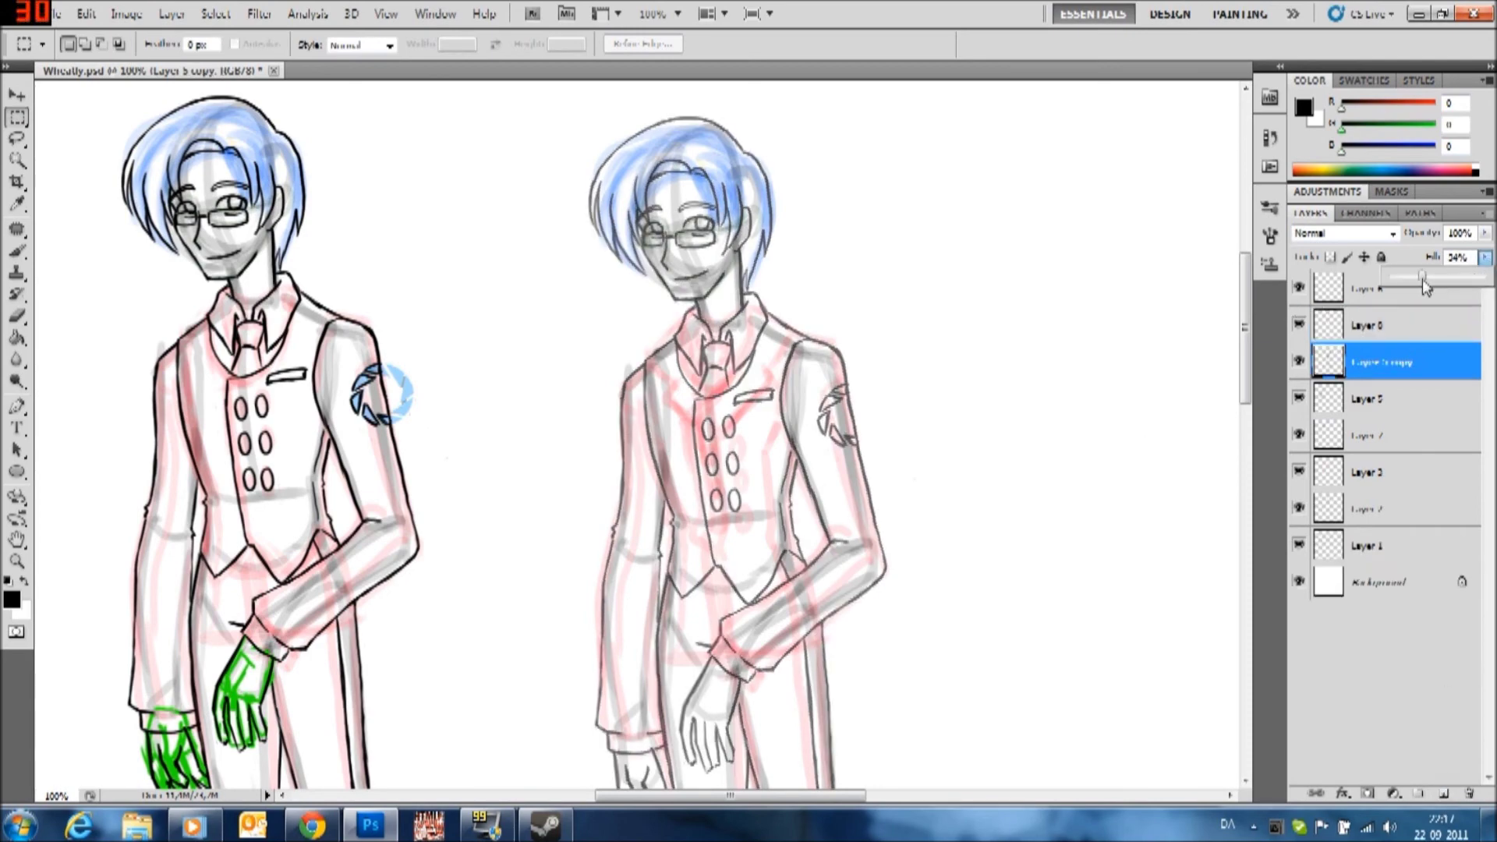
{"action": "left_click", "coordinate": [1299, 546]}
{"action": "key", "text": "b"}
{"action": "key", "text": "ctrl+plus"}
{"action": "key", "text": "alt+bracketright"}
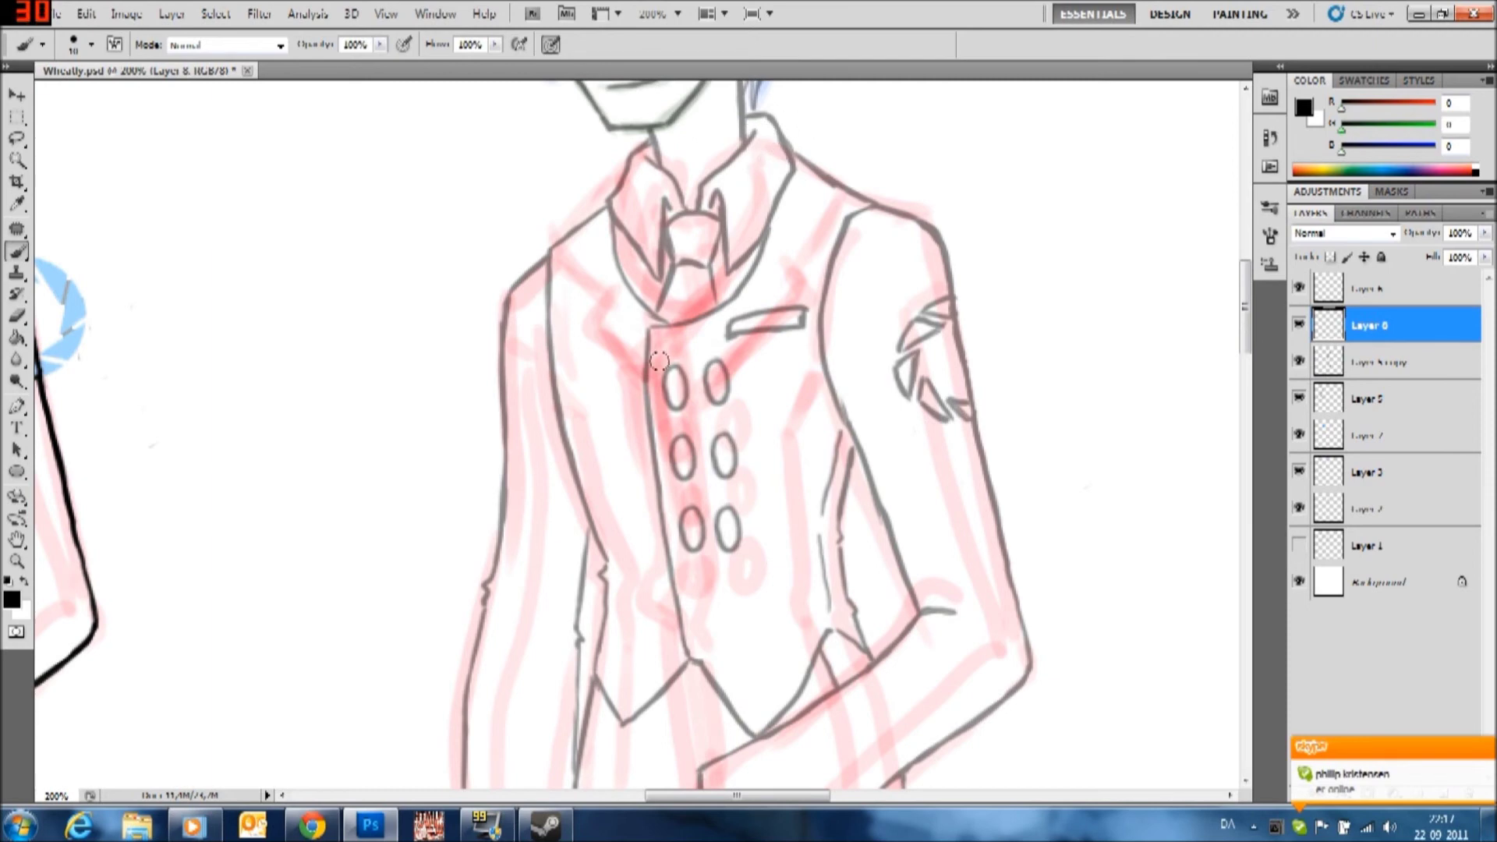
Ink the right figure's outer shoulder, collar, and both lapel lines in black
{"action": "left_click", "coordinate": [1315, 346]}
{"action": "key", "text": "ctrl+alt+z"}
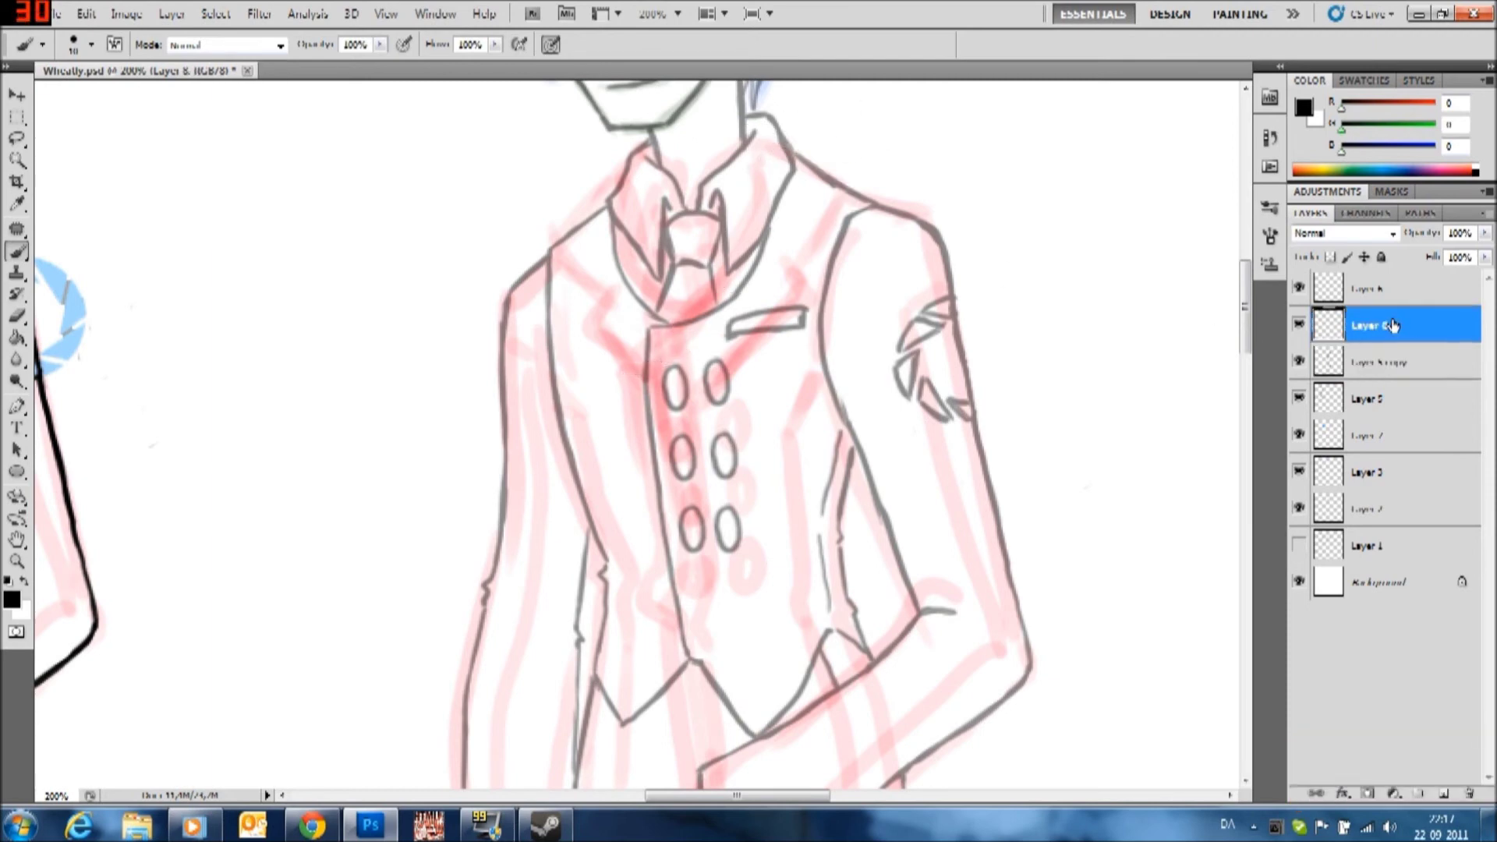
{"action": "key", "text": "ctrl+alt+z"}
{"action": "left_click_drag", "start_coordinate": [855, 191], "coordinate": [921, 212]}
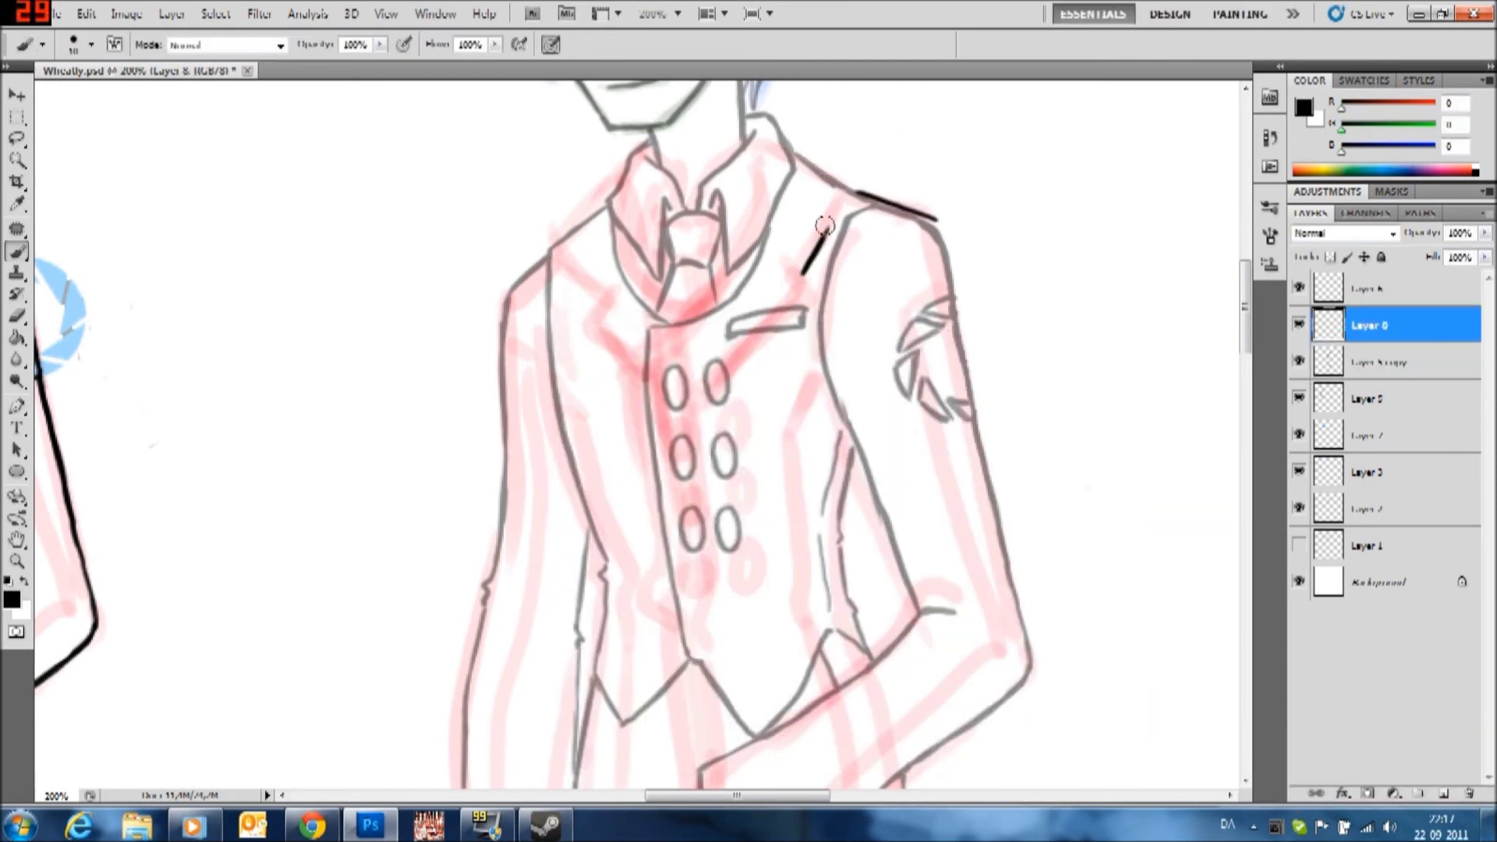
{"action": "left_click_drag", "start_coordinate": [756, 170], "coordinate": [644, 337]}
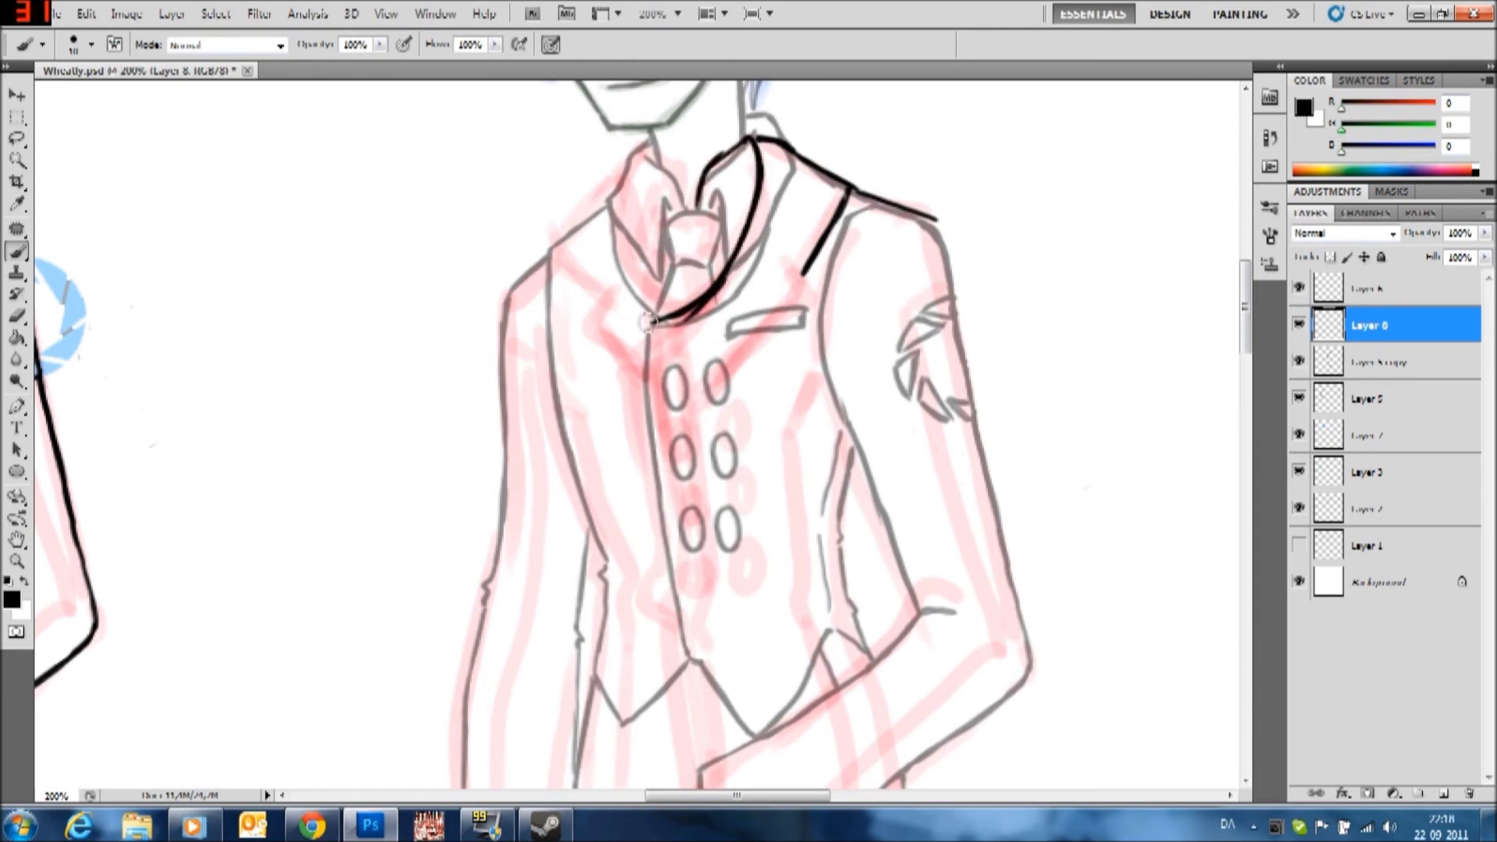
{"action": "key", "text": "e"}
{"action": "key", "text": "b"}
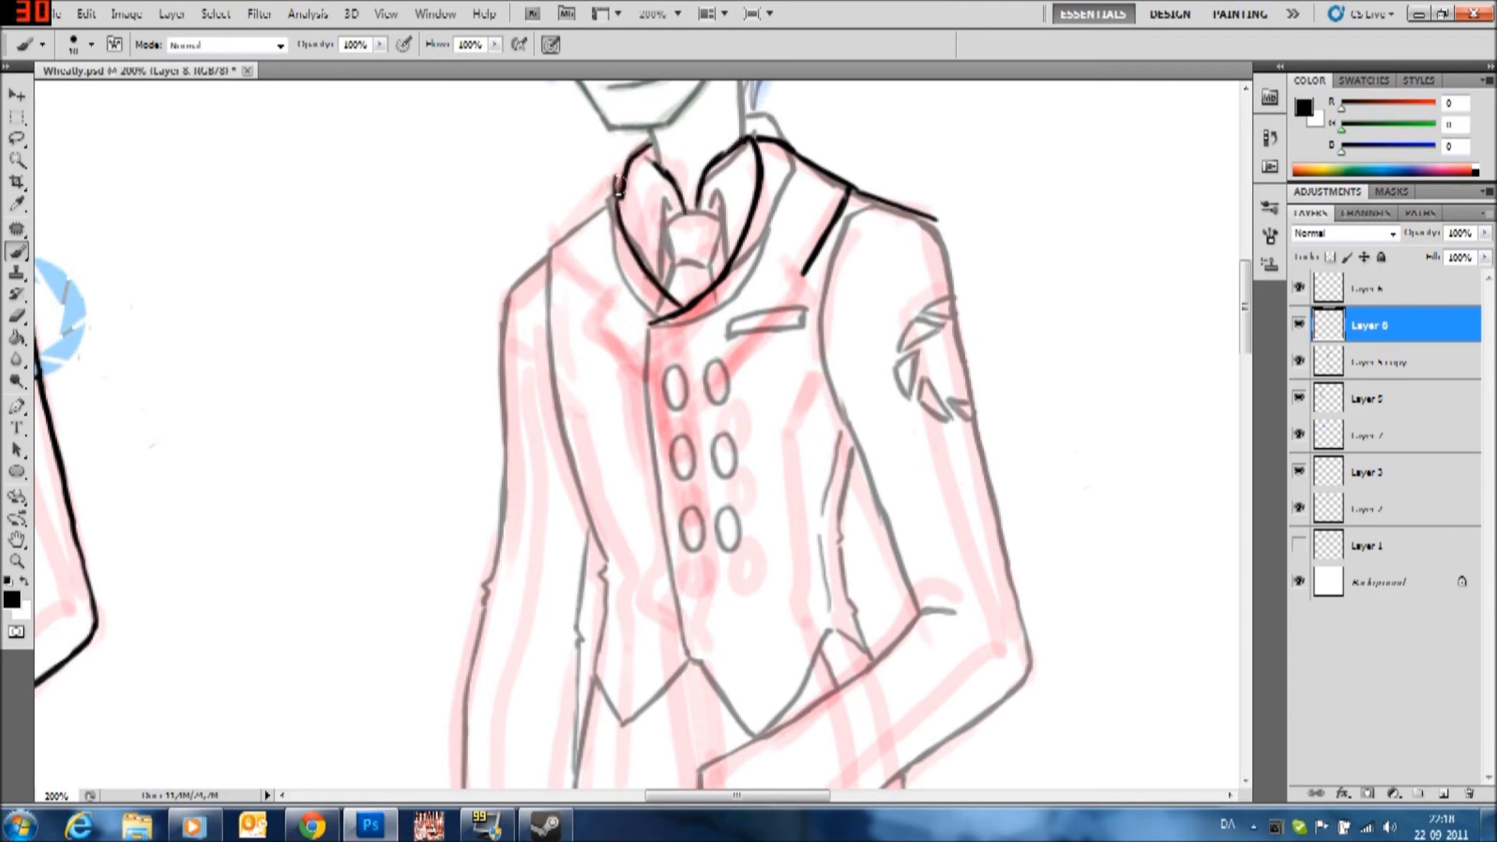
{"action": "key", "text": "ctrl+z"}
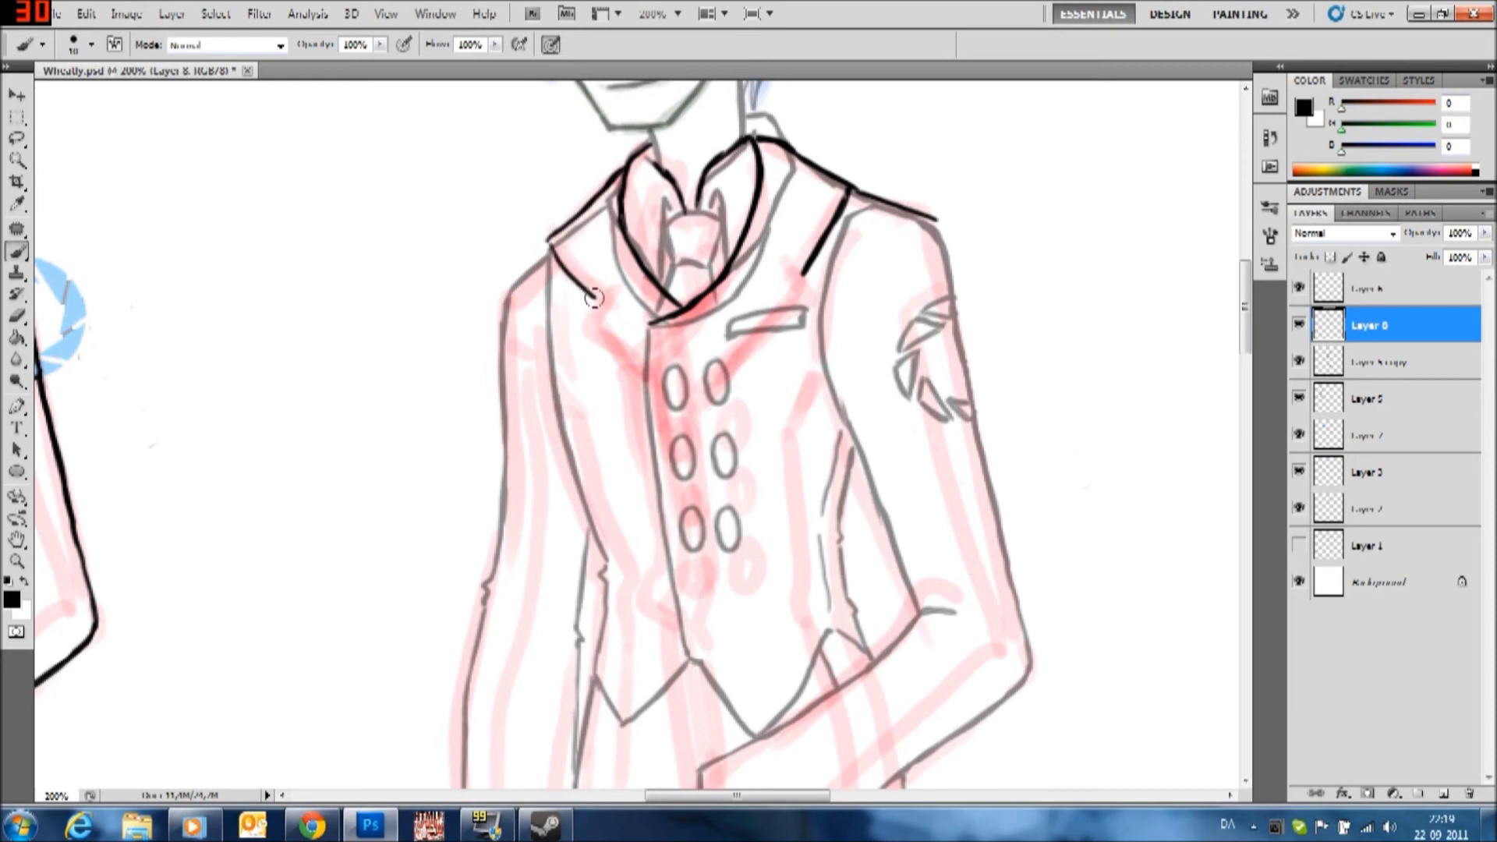
{"action": "left_click_drag", "start_coordinate": [545, 238], "coordinate": [497, 318]}
{"action": "mouse_move", "coordinate": [801, 273]}
{"action": "left_mouse_down"}
{"action": "mouse_move", "coordinate": [809, 295]}
{"action": "mouse_move", "coordinate": [686, 366]}
{"action": "left_mouse_up"}
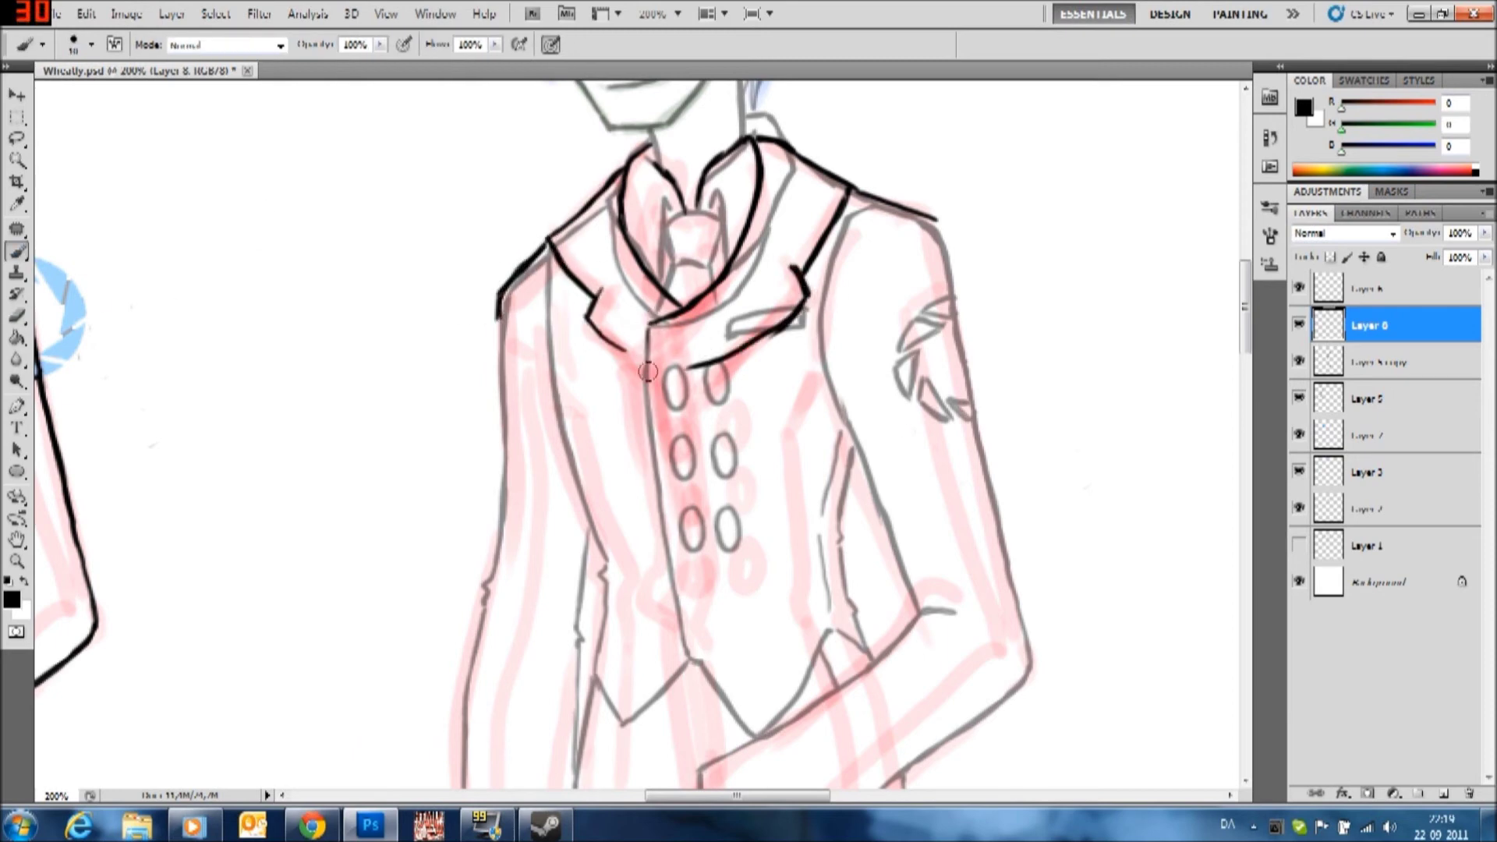
Ink the sleeve edge from the elbow and the right shoulder edge
{"action": "scroll", "coordinate": [648, 372], "scroll_direction": "down", "scroll_amount": 3}
{"action": "left_click_drag", "start_coordinate": [648, 164], "coordinate": [685, 510]}
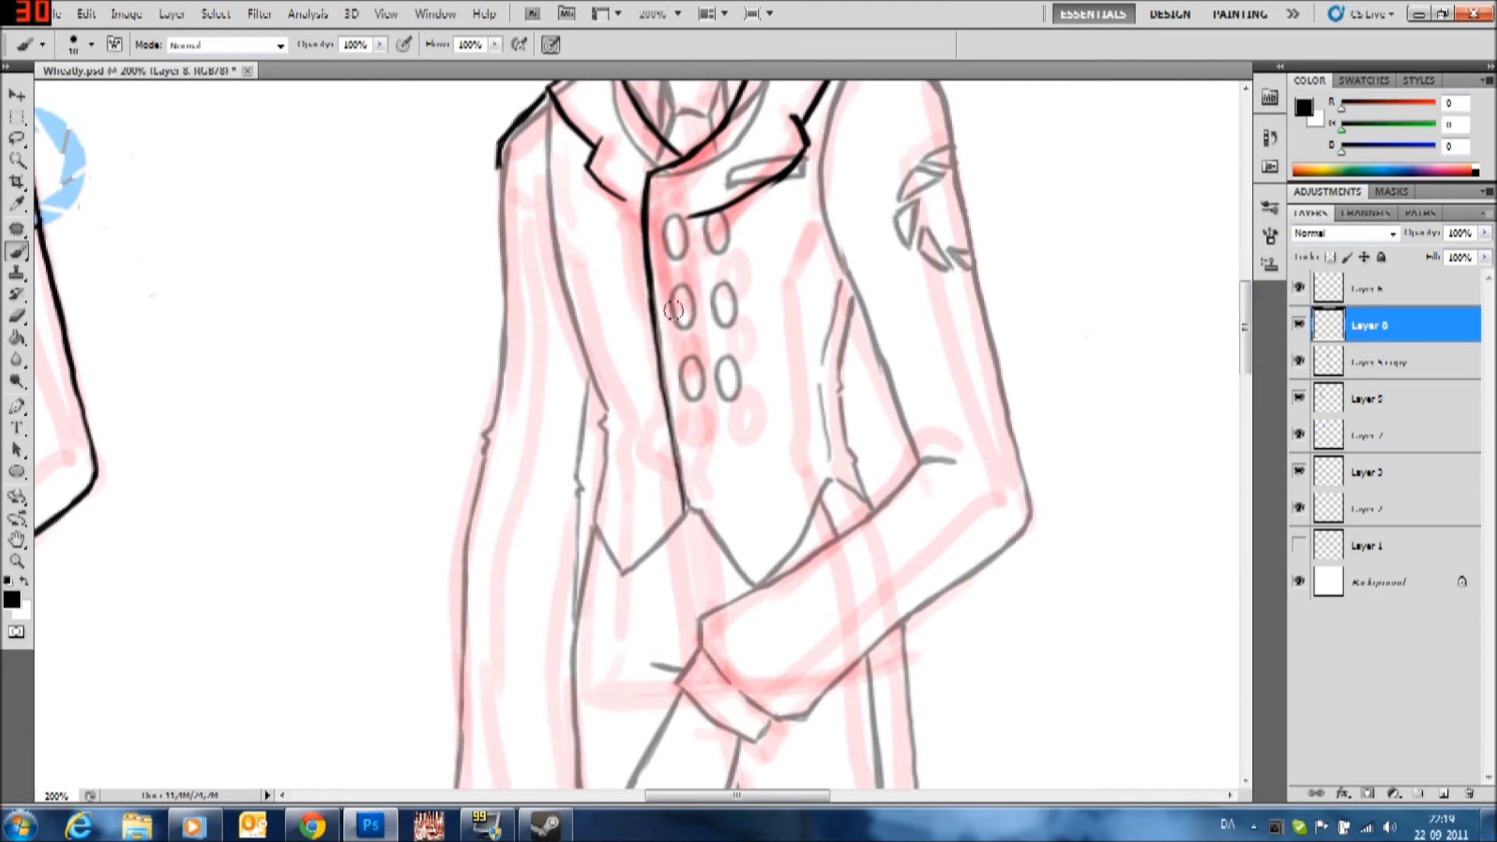
{"action": "scroll", "coordinate": [674, 310], "scroll_direction": "down", "scroll_amount": 5}
{"action": "left_click_drag", "start_coordinate": [684, 257], "coordinate": [690, 318]}
{"action": "scroll", "coordinate": [690, 318], "scroll_direction": "up", "scroll_amount": 5}
{"action": "mouse_move", "coordinate": [840, 90]}
{"action": "left_mouse_down"}
{"action": "mouse_move", "coordinate": [858, 343]}
{"action": "mouse_move", "coordinate": [908, 480]}
{"action": "mouse_move", "coordinate": [745, 611]}
{"action": "left_mouse_up"}
{"action": "key", "text": "ctrl+z"}
{"action": "left_click_drag", "start_coordinate": [903, 490], "coordinate": [686, 661]}
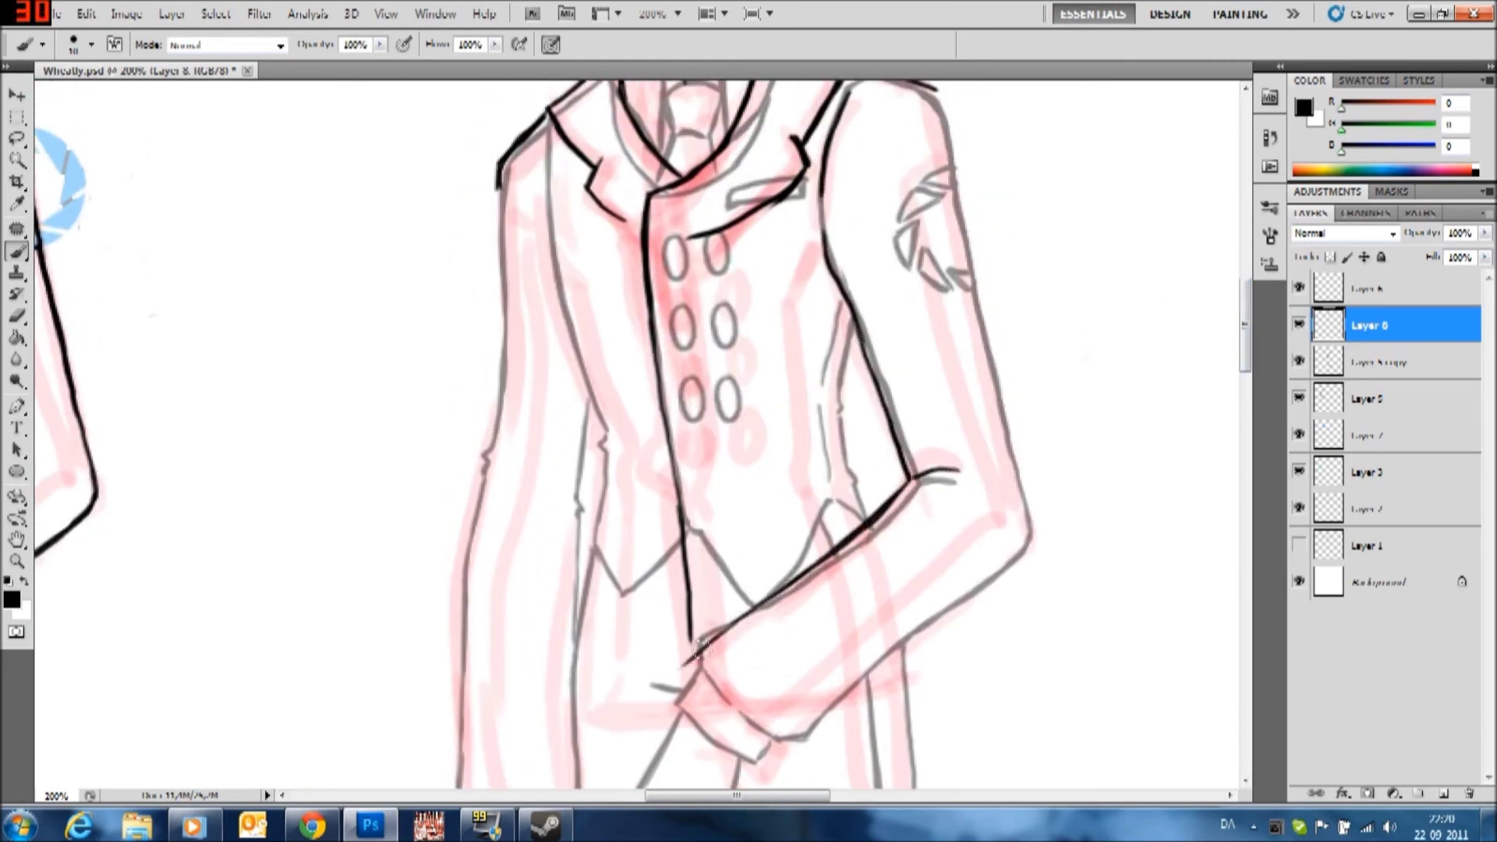
{"action": "scroll", "coordinate": [864, 556], "scroll_direction": "up", "scroll_amount": 3}
{"action": "left_click_drag", "start_coordinate": [936, 147], "coordinate": [1016, 509]}
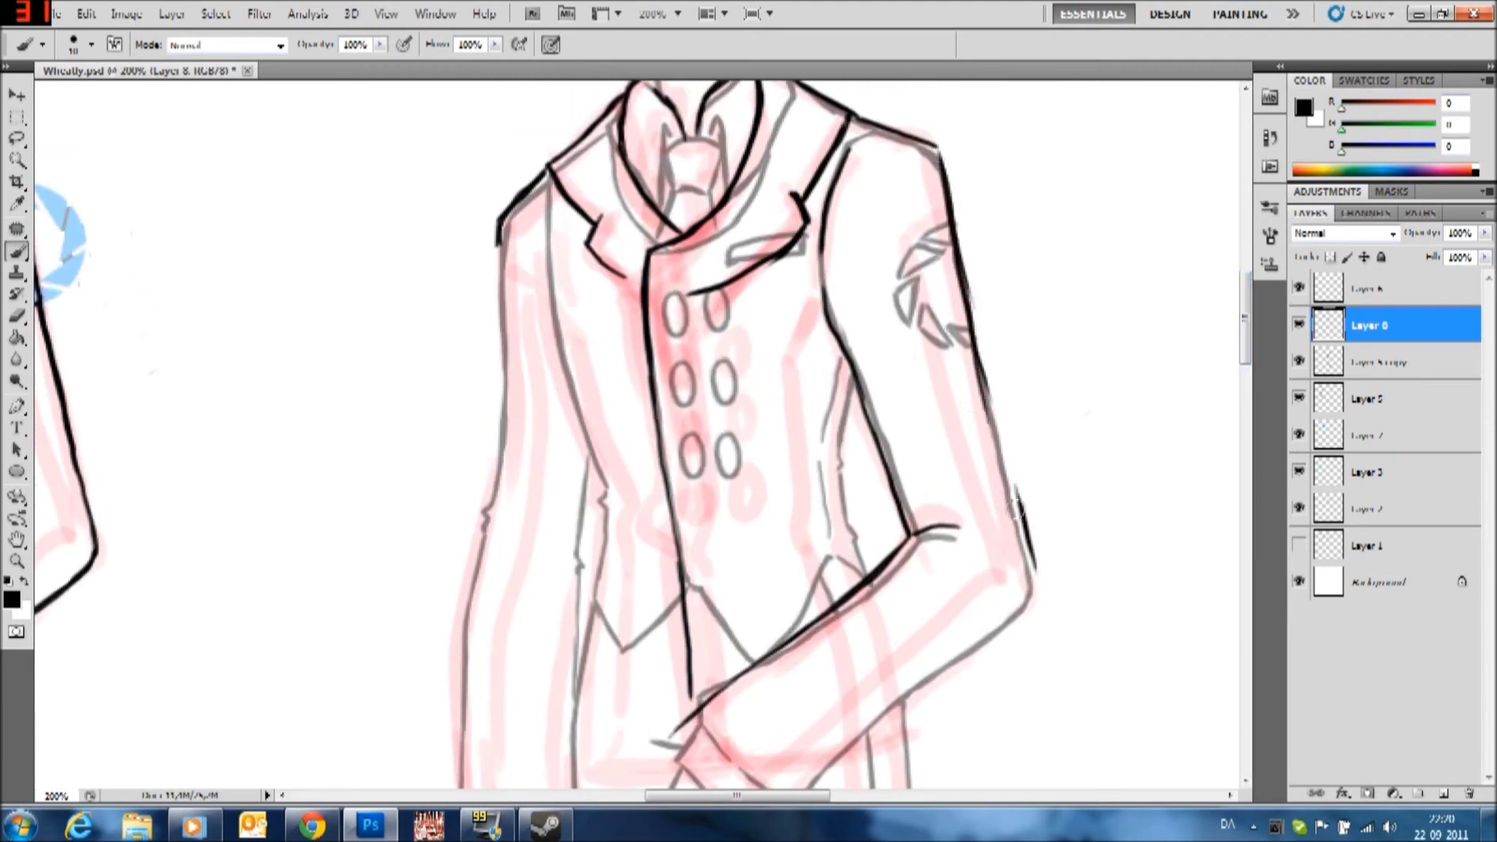
Erase most of the outer arm line, retry the cuff, and fade the guide layer to 5% fill
{"action": "key", "text": "e"}
{"action": "left_click_drag", "start_coordinate": [993, 274], "coordinate": [1044, 585]}
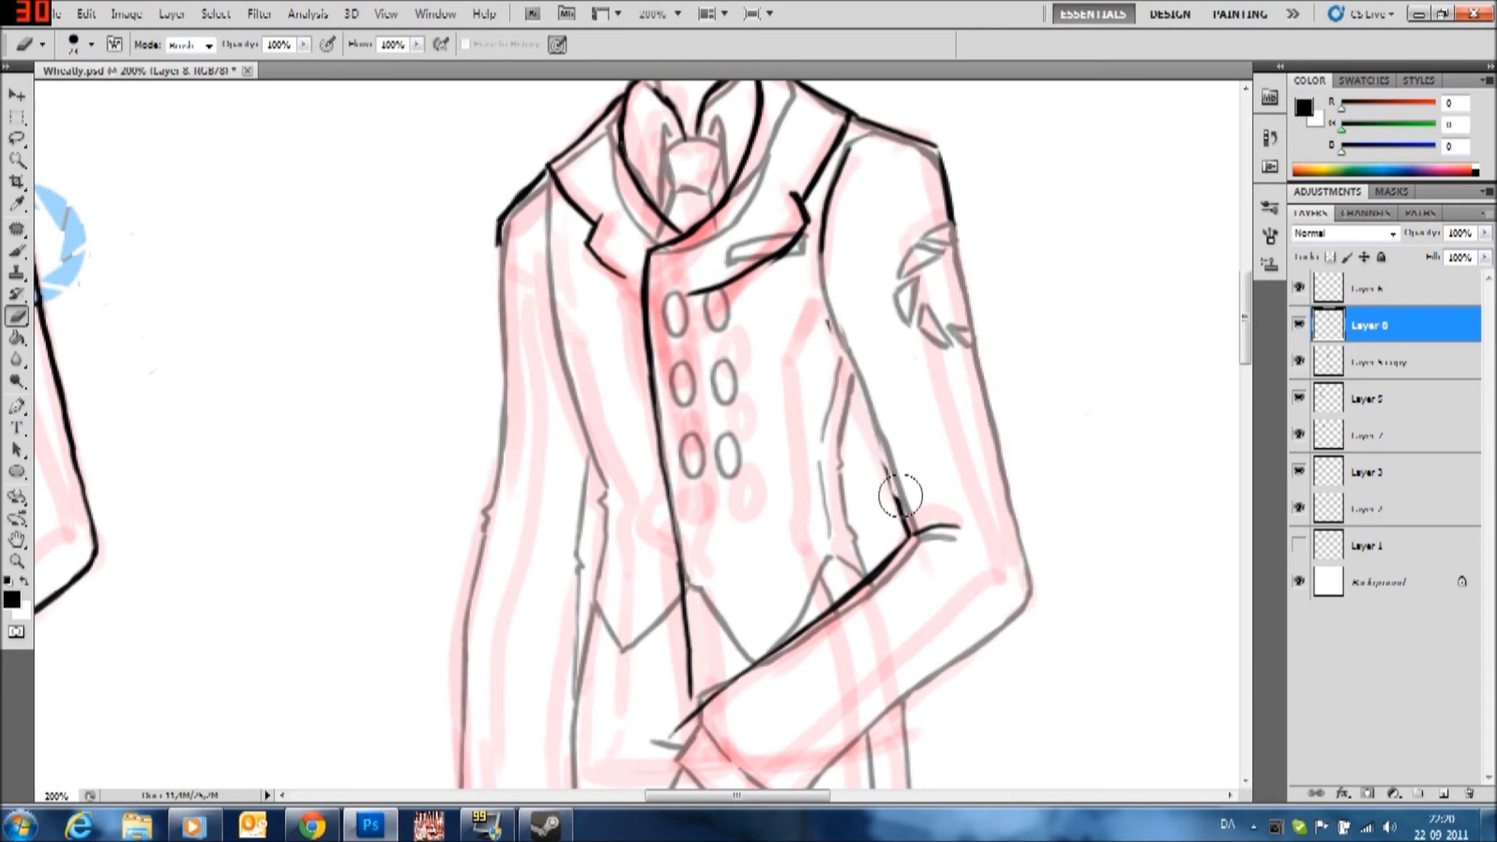
{"action": "key", "text": "b"}
{"action": "scroll", "coordinate": [1209, 394], "scroll_direction": "down", "scroll_amount": 5}
{"action": "mouse_move", "coordinate": [691, 418]}
{"action": "left_mouse_down"}
{"action": "mouse_move", "coordinate": [772, 488]}
{"action": "mouse_move", "coordinate": [679, 421]}
{"action": "left_mouse_up"}
{"action": "key", "text": "e"}
{"action": "left_click_drag", "start_coordinate": [718, 357], "coordinate": [959, 211]}
{"action": "key", "text": "b"}
{"action": "left_click", "coordinate": [1396, 364]}
{"action": "left_click_drag", "start_coordinate": [1483, 257], "coordinate": [1393, 275]}
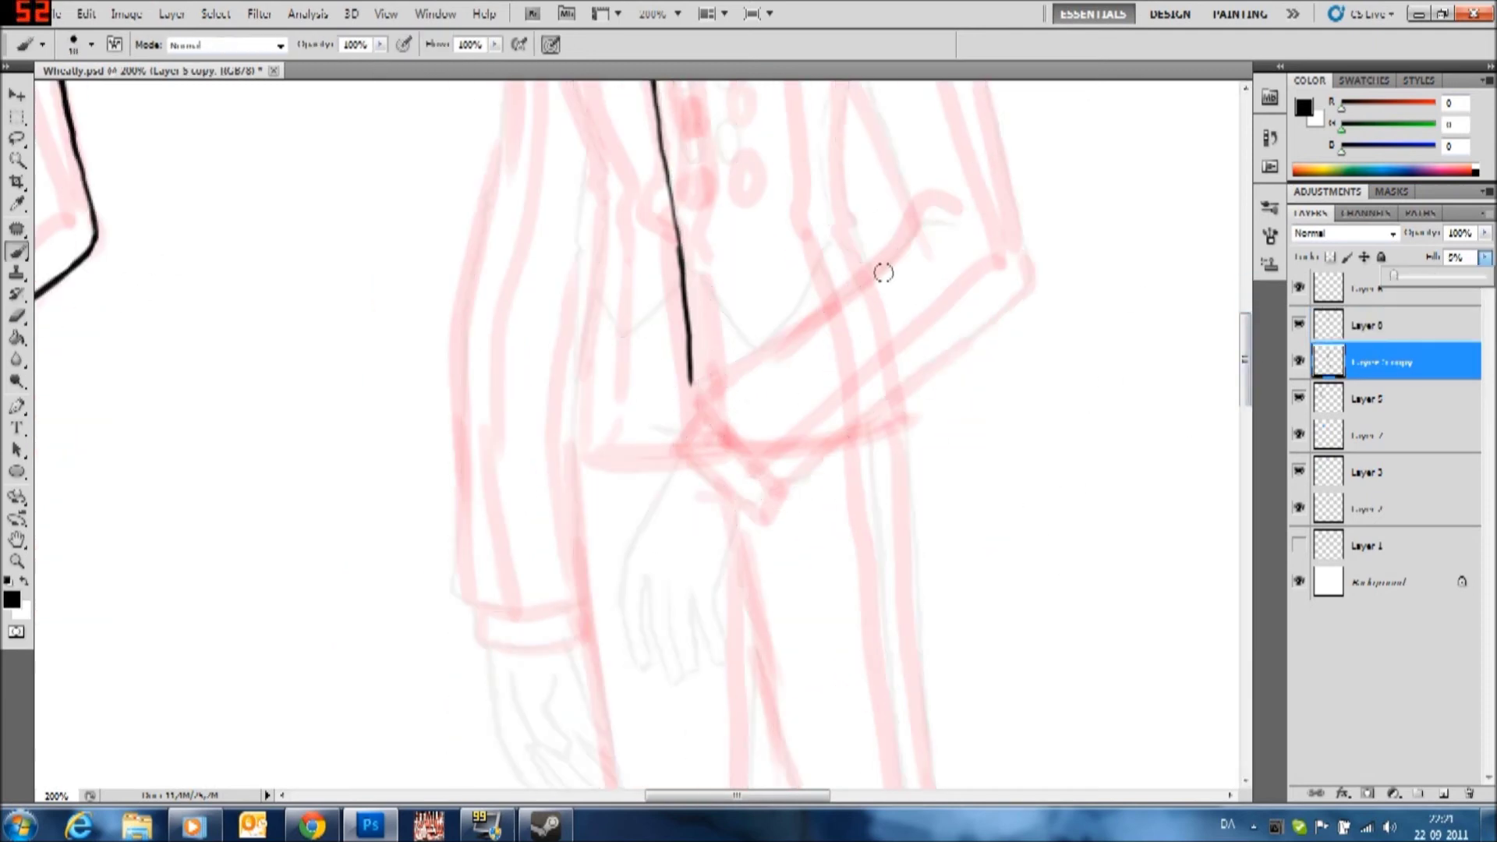
Ink the upper and lower edges of the bent sleeve after redoing the forearm strokes
{"action": "key", "text": "alt+bracketright"}
{"action": "left_click_drag", "start_coordinate": [693, 400], "coordinate": [912, 220]}
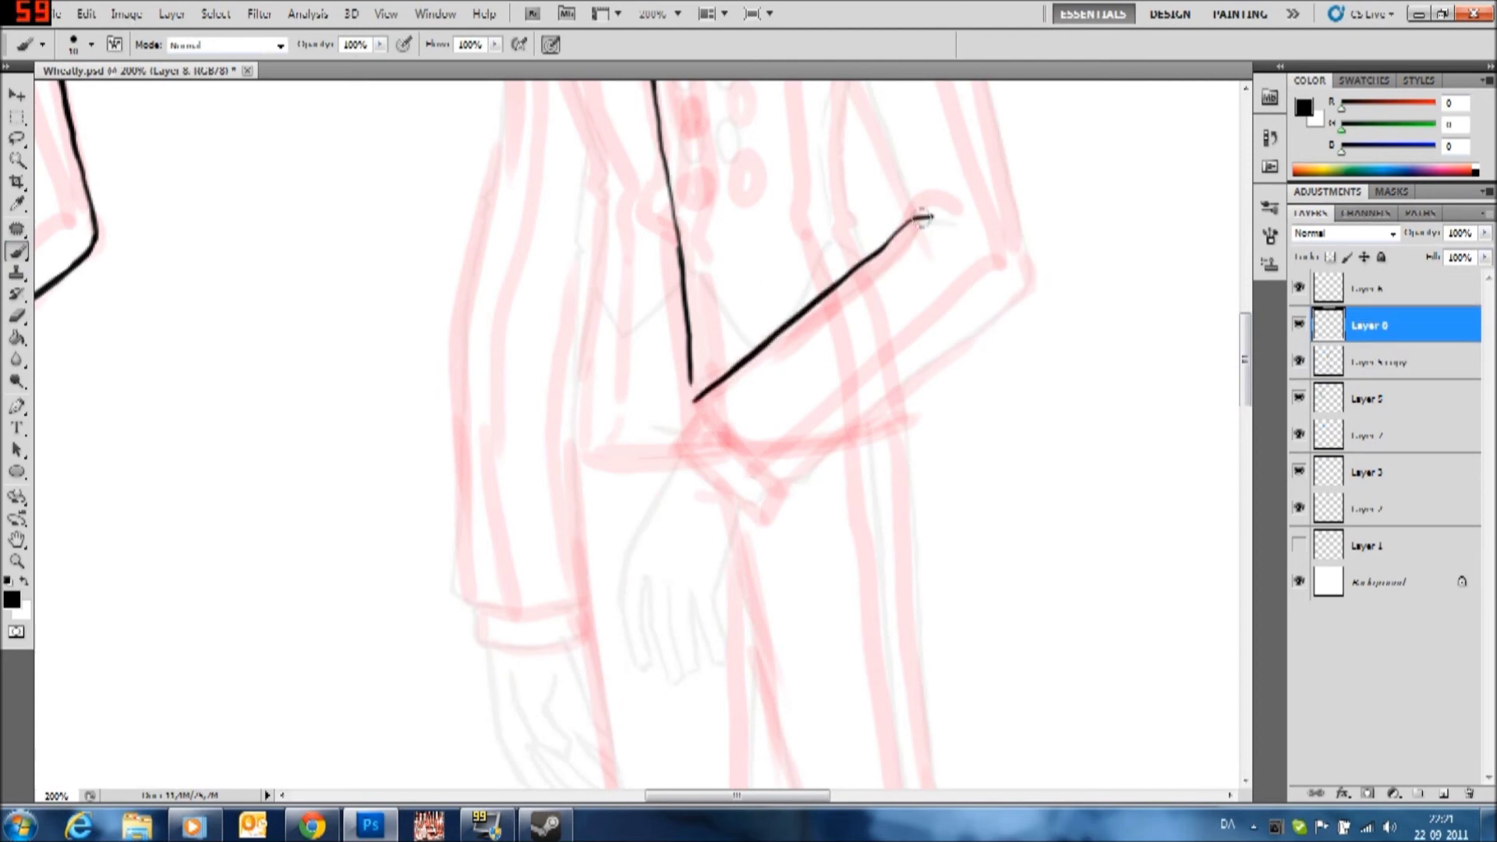
{"action": "key", "text": "ctrl+alt+z"}
{"action": "key", "text": "ctrl+alt+z"}
{"action": "key", "text": "ctrl+alt+z"}
{"action": "left_click_drag", "start_coordinate": [682, 427], "coordinate": [835, 293]}
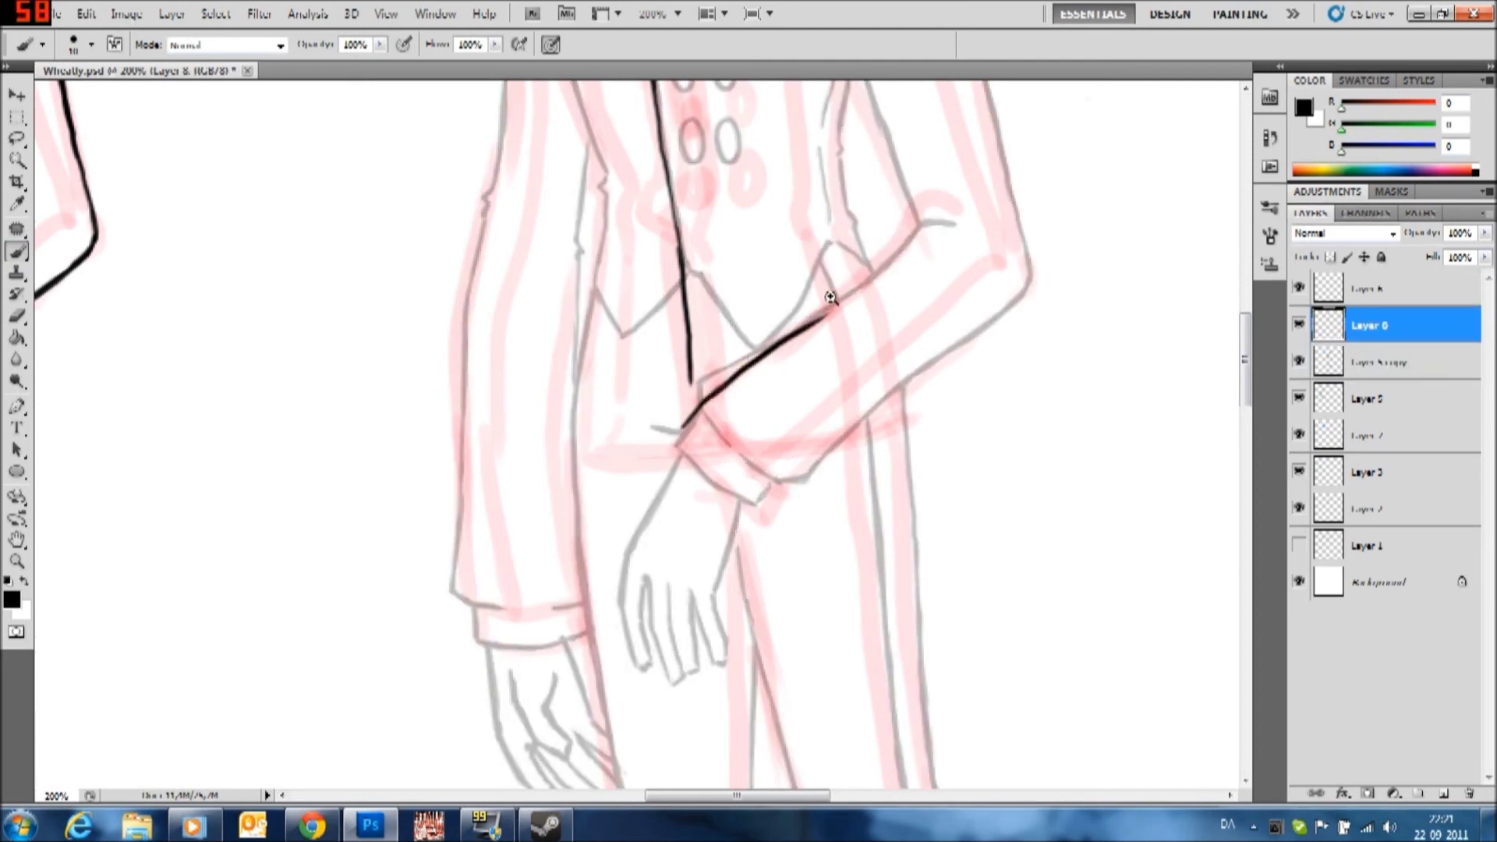
{"action": "key", "text": "ctrl+alt+z"}
{"action": "key", "text": "ctrl+alt+z"}
{"action": "left_click_drag", "start_coordinate": [768, 478], "coordinate": [1037, 289]}
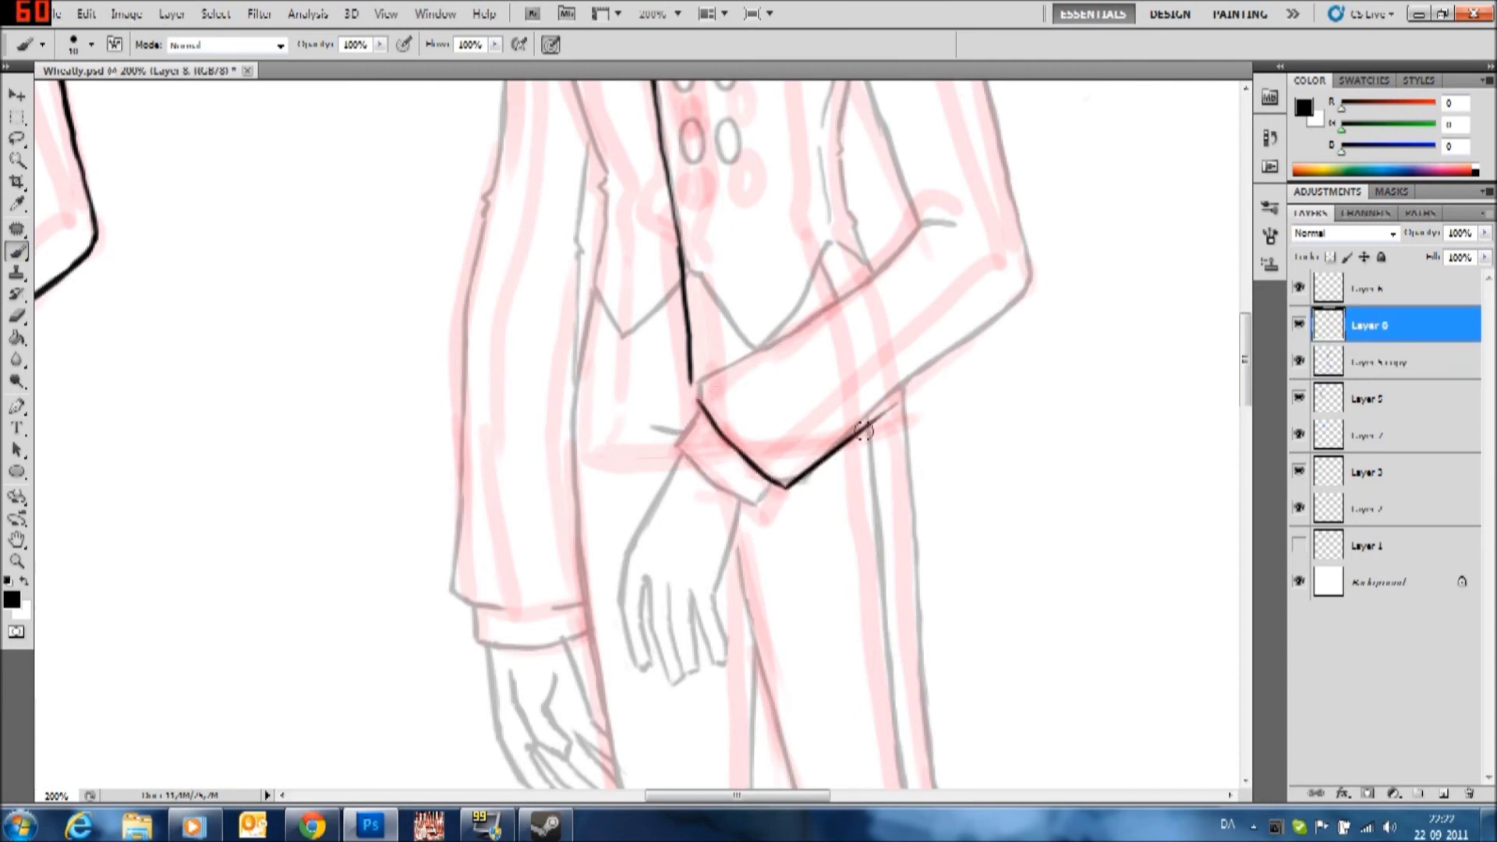
{"action": "left_click_drag", "start_coordinate": [701, 397], "coordinate": [945, 223]}
Ink the inner coat edge, the pocket line, and the coat's left side
{"action": "scroll", "coordinate": [837, 273], "scroll_direction": "up", "scroll_amount": 3}
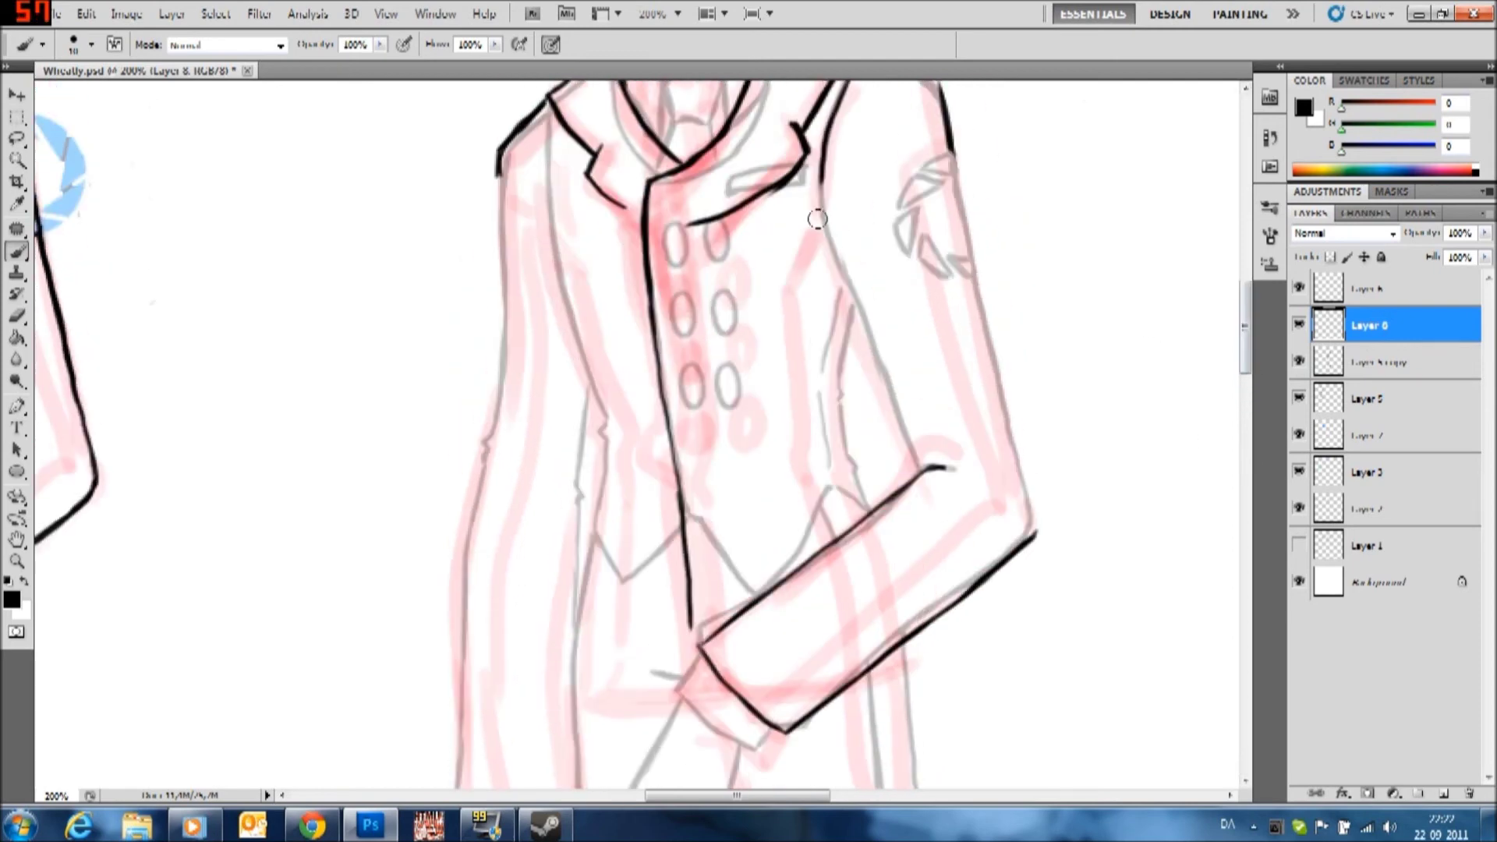
{"action": "left_click_drag", "start_coordinate": [854, 316], "coordinate": [870, 510]}
{"action": "left_click_drag", "start_coordinate": [711, 505], "coordinate": [828, 485]}
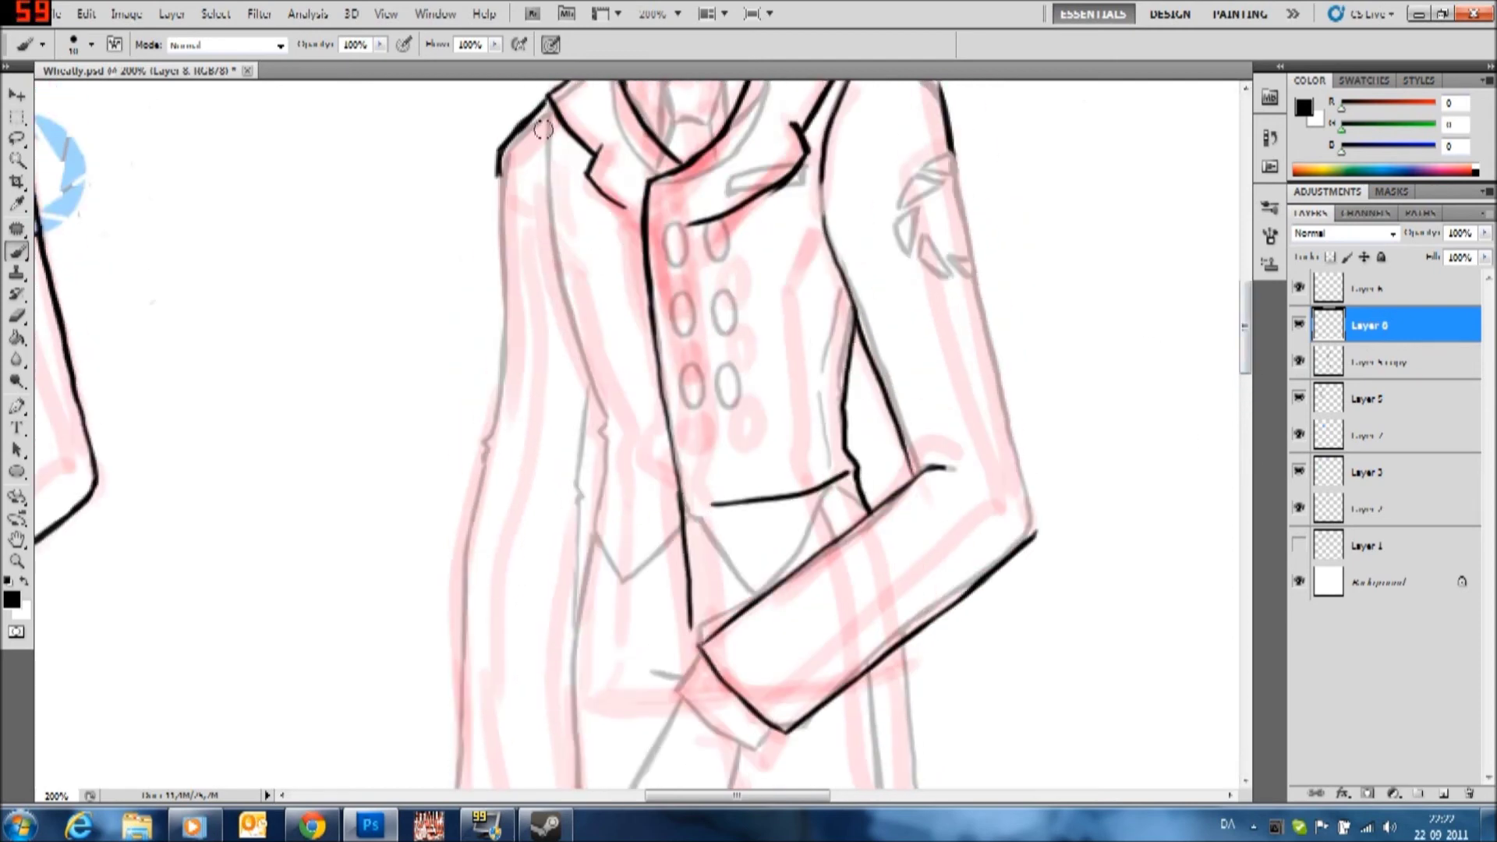
{"action": "key", "text": "ctrl+z"}
{"action": "left_click_drag", "start_coordinate": [549, 227], "coordinate": [590, 425]}
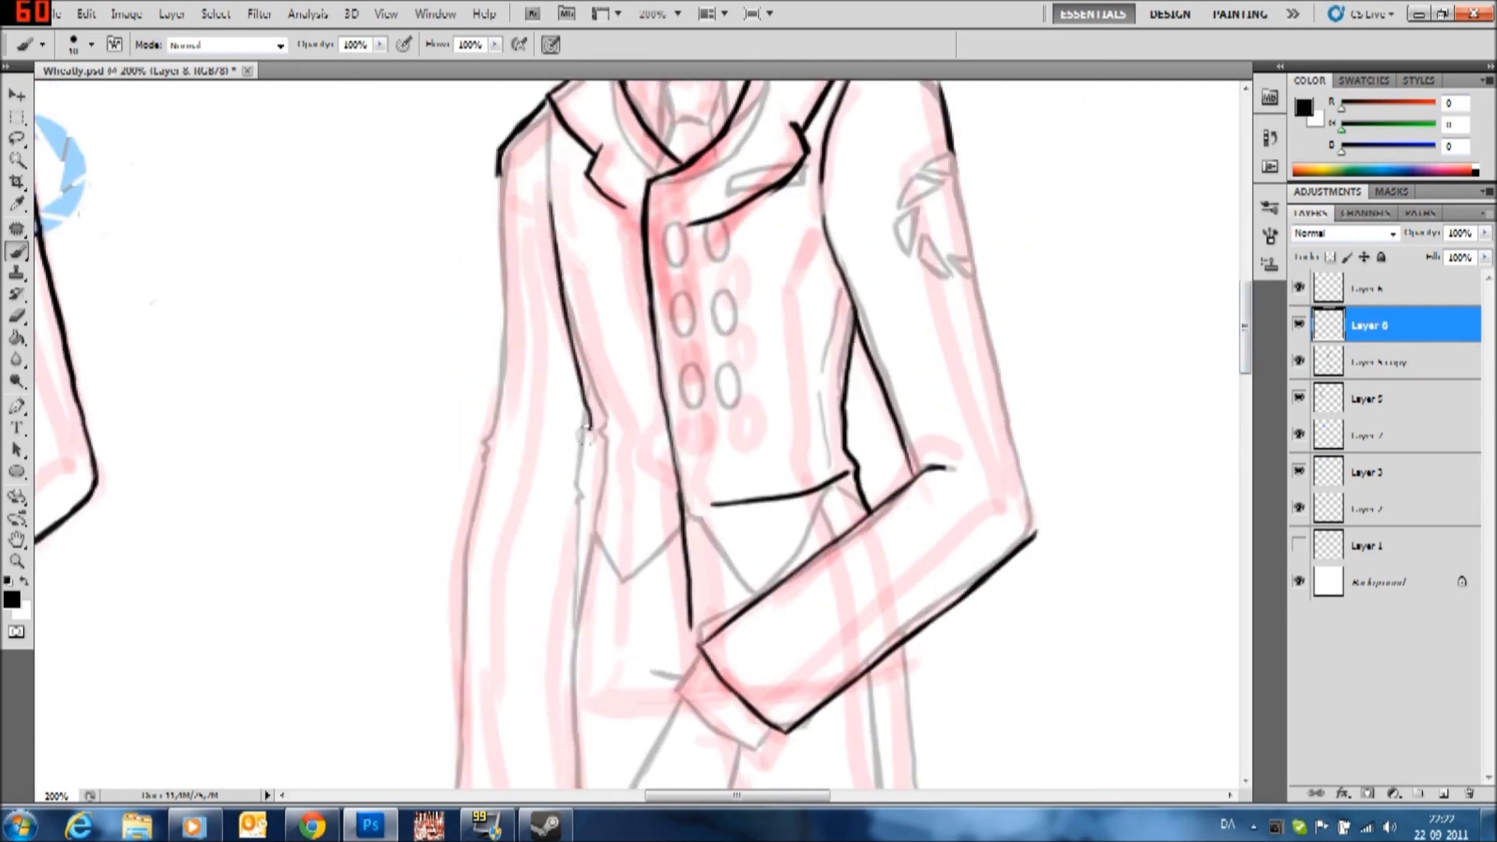
{"action": "left_click_drag", "start_coordinate": [598, 490], "coordinate": [574, 693]}
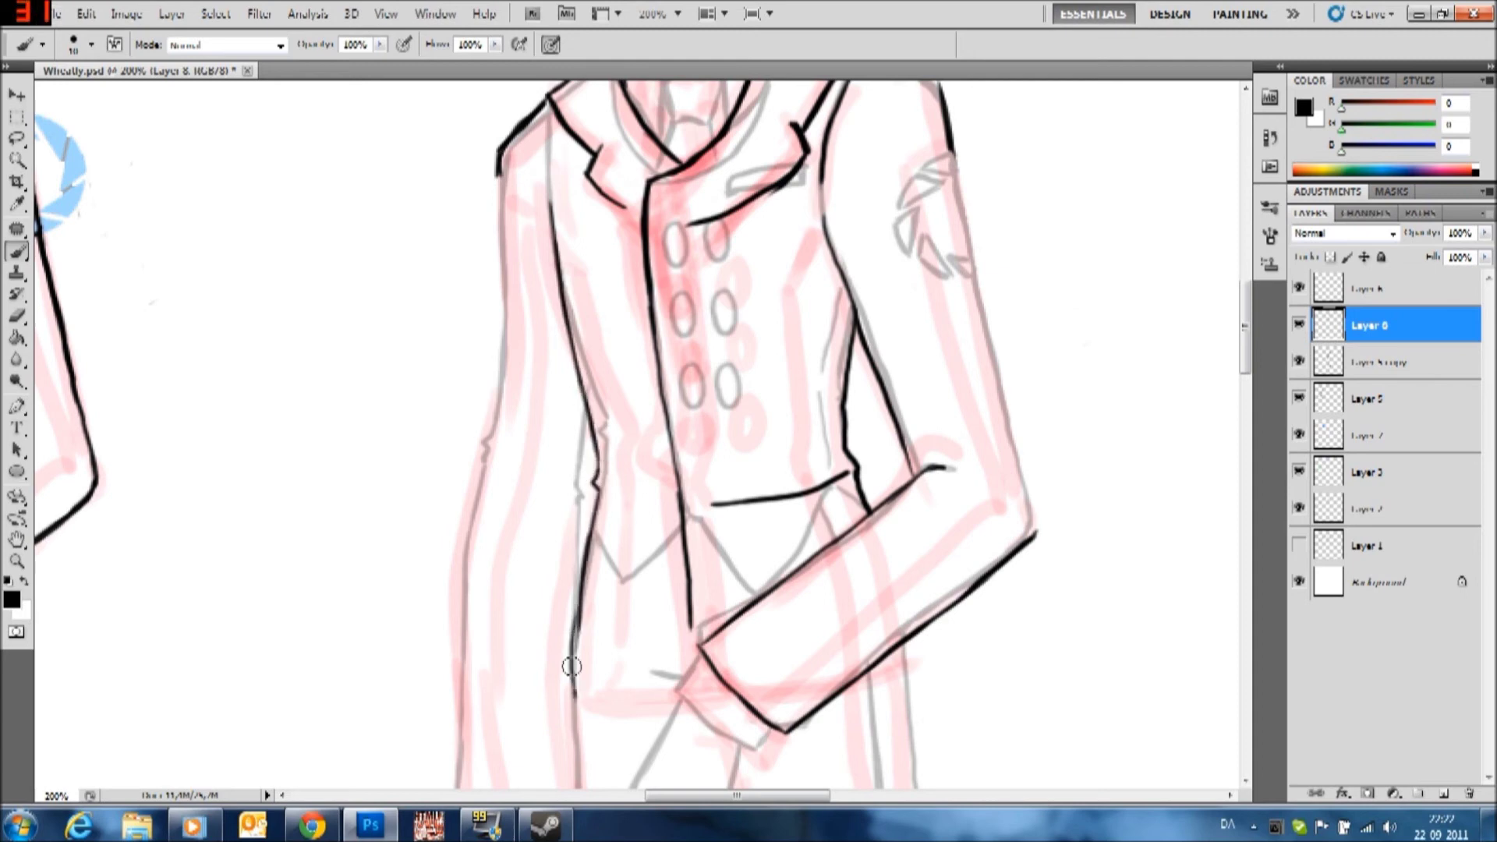
Ink the coat's bottom hem and the sleeve edge with its cuff
{"action": "scroll", "coordinate": [917, 409], "scroll_direction": "down", "scroll_amount": 3}
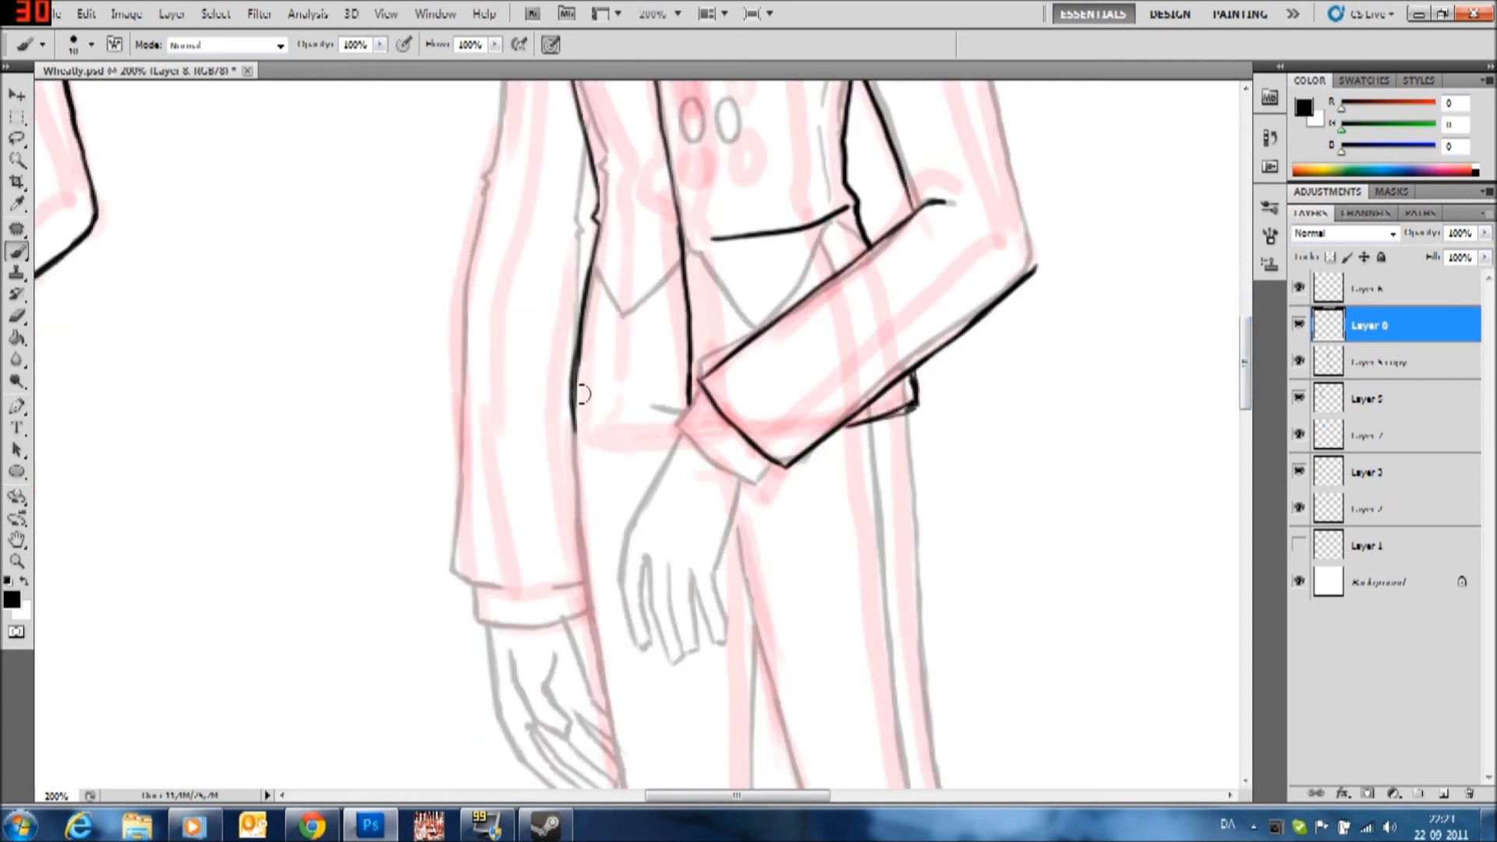
{"action": "left_click_drag", "start_coordinate": [575, 435], "coordinate": [673, 439]}
{"action": "key", "text": "e"}
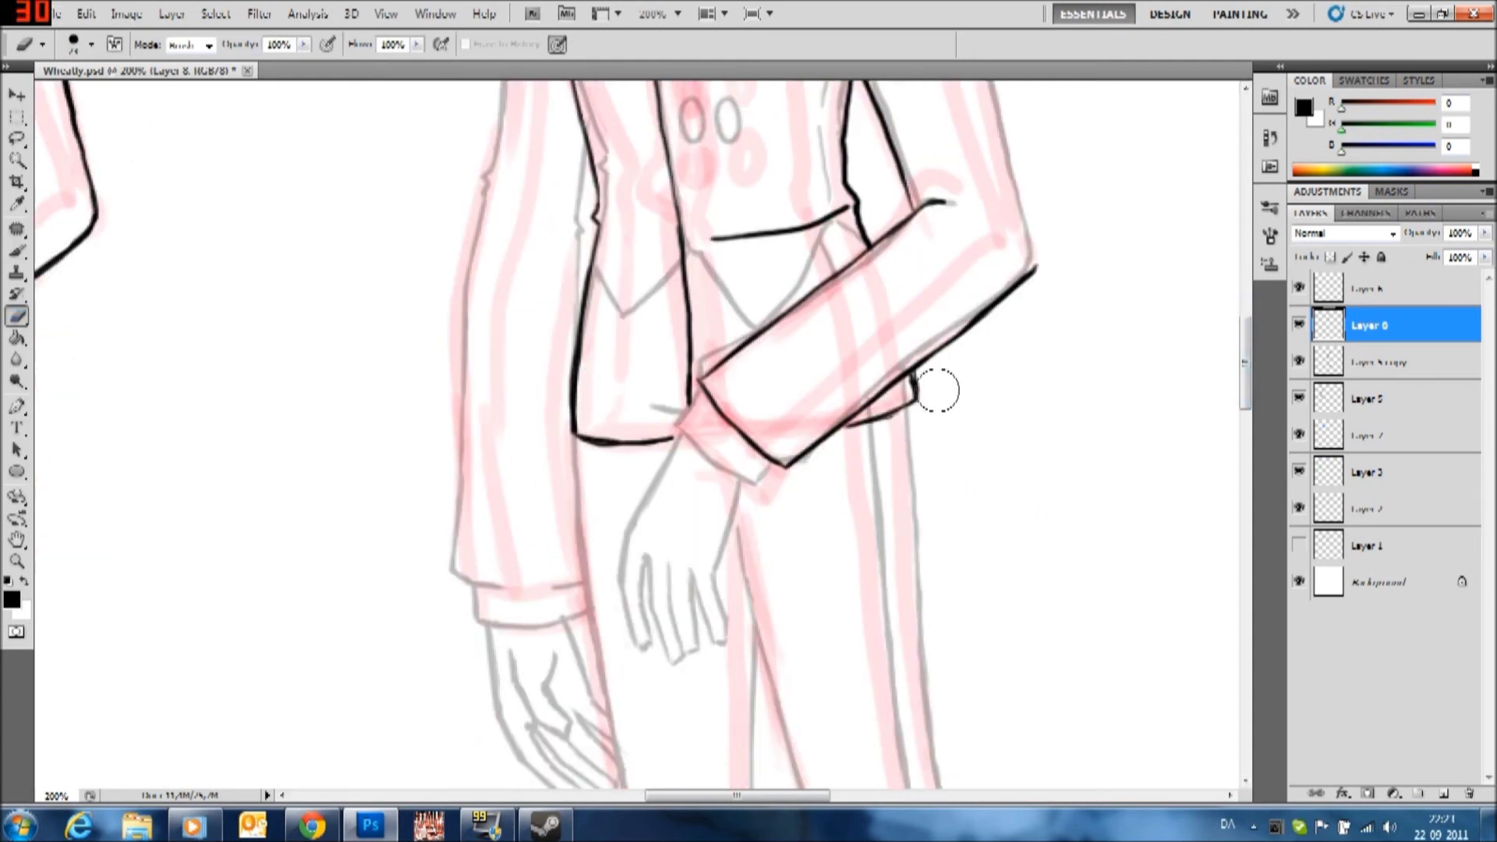
{"action": "scroll", "coordinate": [938, 390], "scroll_direction": "up", "scroll_amount": 4}
{"action": "key", "text": "b"}
{"action": "left_click_drag", "start_coordinate": [1020, 546], "coordinate": [978, 394]}
{"action": "scroll", "coordinate": [818, 441], "scroll_direction": "down", "scroll_amount": 2}
{"action": "scroll", "coordinate": [819, 441], "scroll_direction": "down", "scroll_amount": 2}
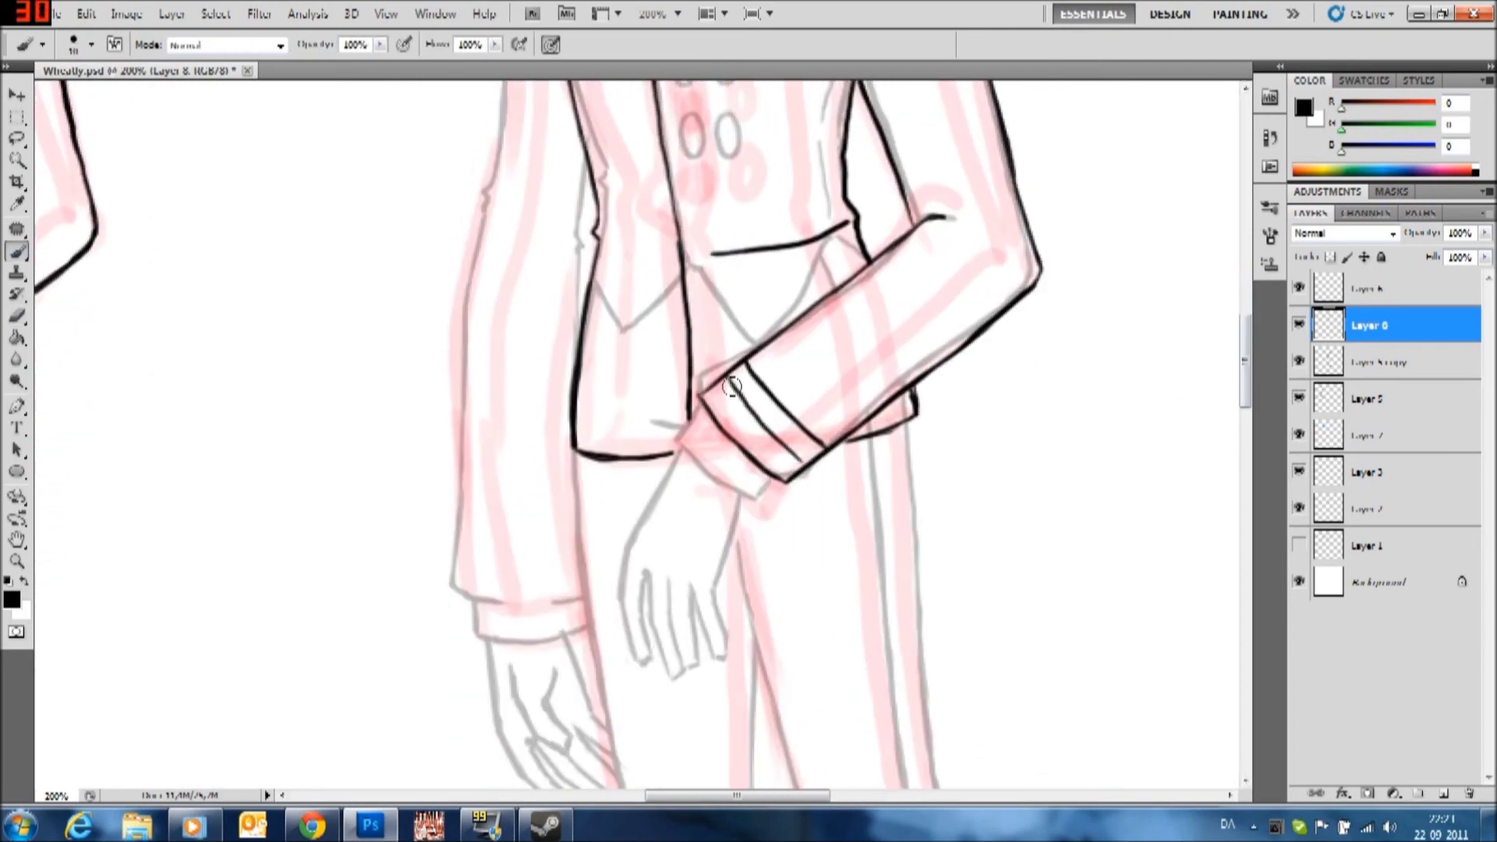
{"action": "scroll", "coordinate": [769, 491], "scroll_direction": "up", "scroll_amount": 5}
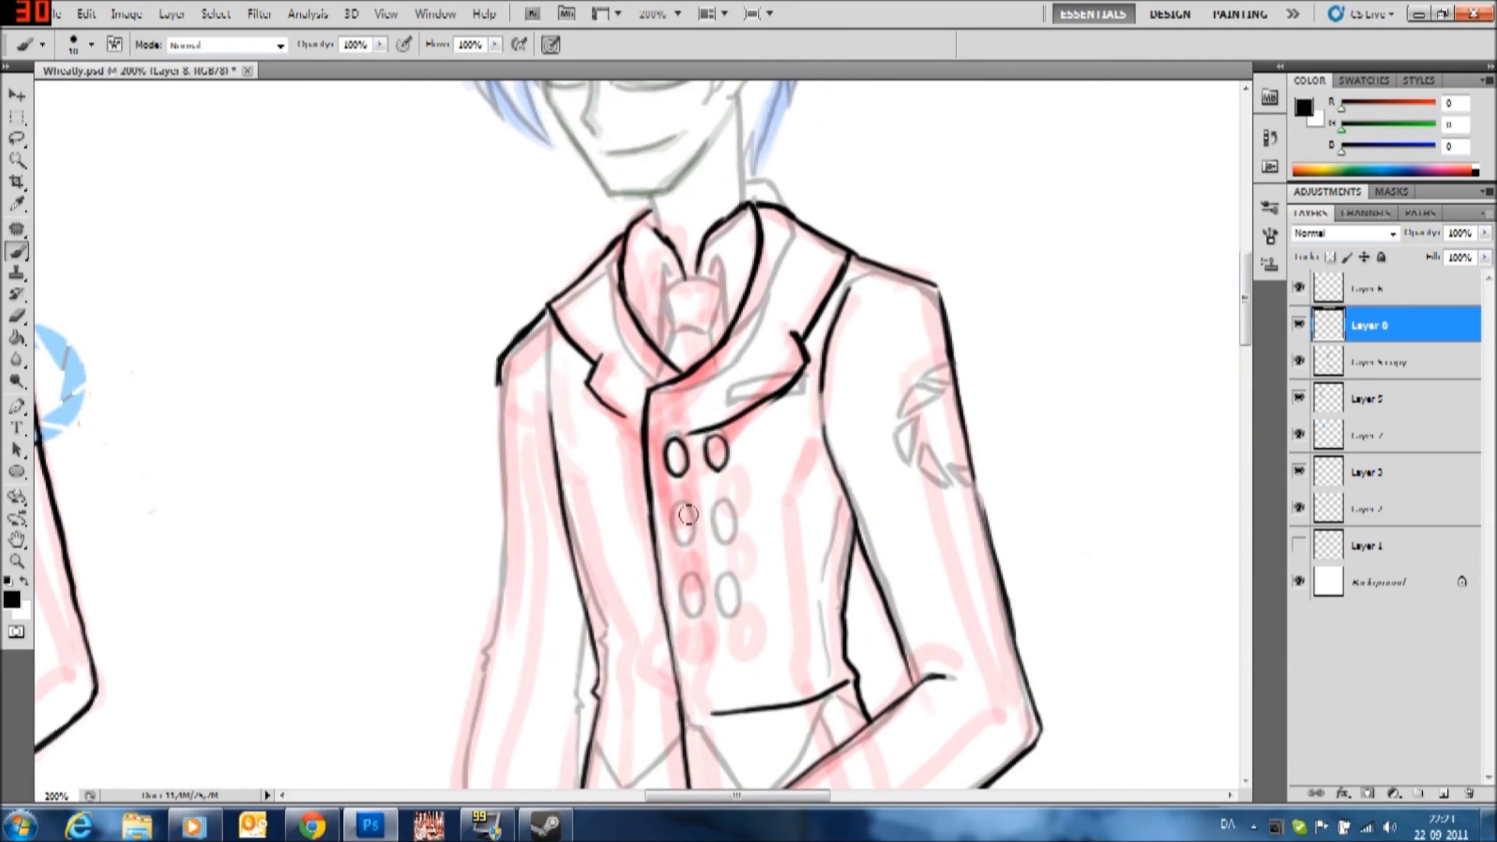
Ink the coat's right edge and the sleeve's outer edge in black on Layer 8, redoing uneven strokes
{"action": "key", "text": "ctrl+alt+z"}
{"action": "key", "text": "ctrl+alt+z"}
{"action": "key", "text": "ctrl+alt+z"}
{"action": "left_click_drag", "start_coordinate": [820, 584], "coordinate": [842, 485]}
{"action": "scroll", "coordinate": [818, 468], "scroll_direction": "down", "scroll_amount": 3}
{"action": "left_click_drag", "start_coordinate": [845, 117], "coordinate": [795, 438]}
{"action": "key", "text": "ctrl+alt+z"}
{"action": "scroll", "coordinate": [819, 351], "scroll_direction": "up", "scroll_amount": 2}
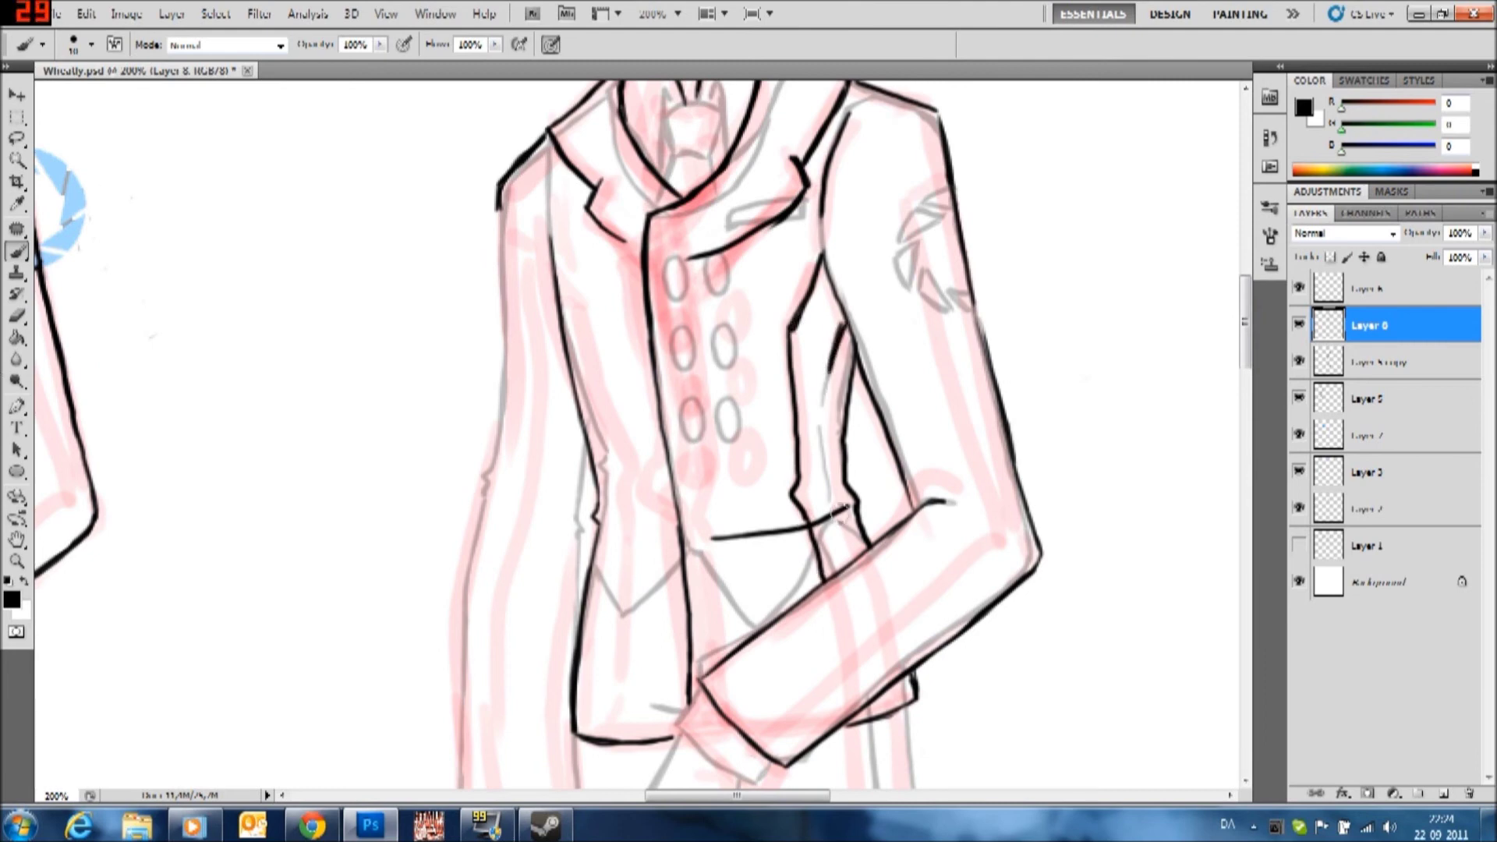
{"action": "key", "text": "ctrl+alt+z"}
{"action": "left_click_drag", "start_coordinate": [789, 342], "coordinate": [793, 305]}
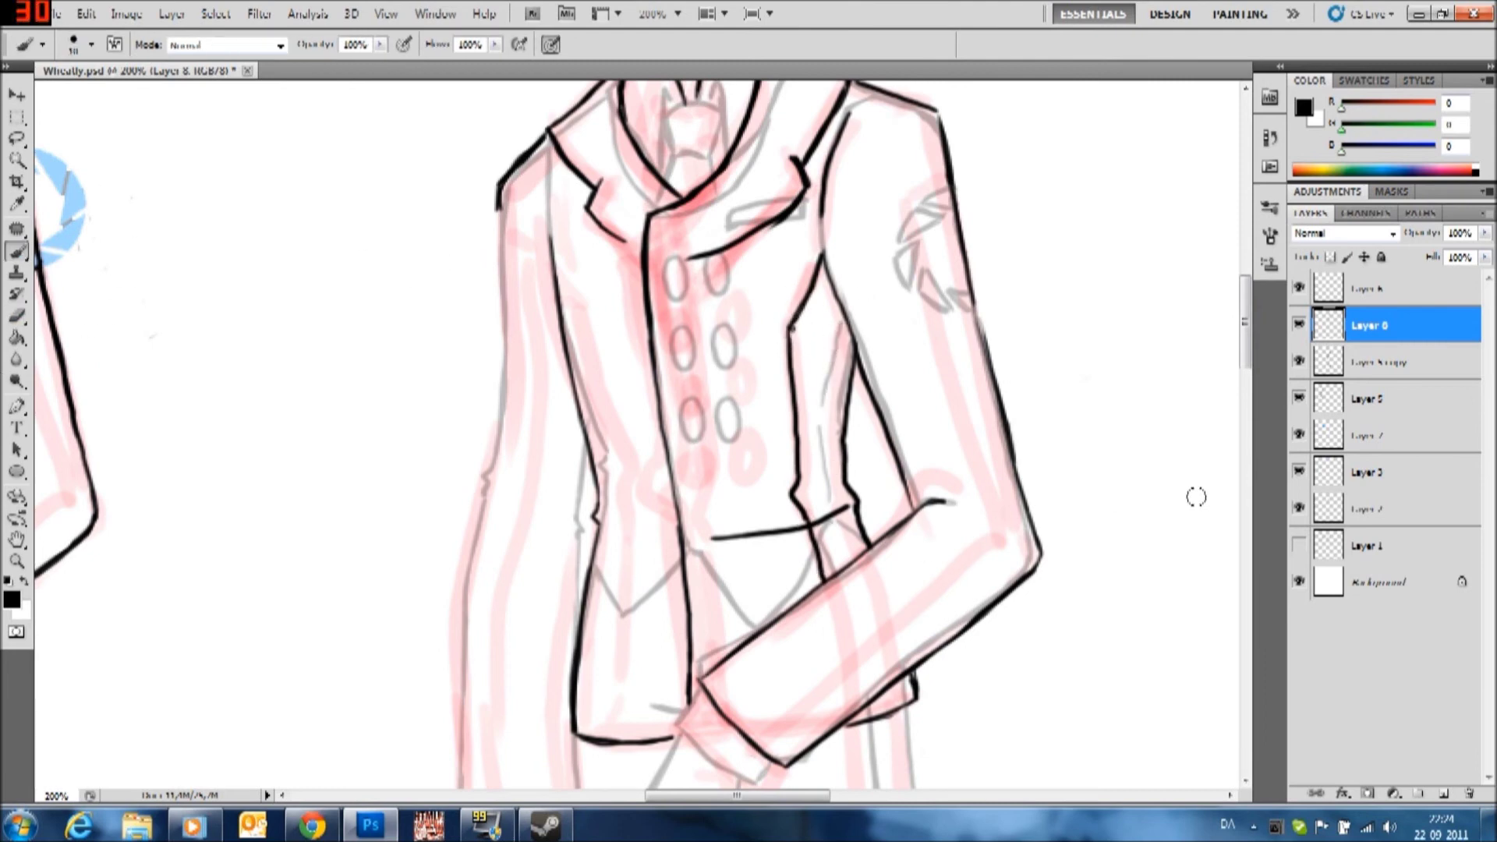
{"action": "mouse_move", "coordinate": [934, 321]}
{"action": "left_mouse_down"}
{"action": "mouse_move", "coordinate": [998, 533]}
{"action": "mouse_move", "coordinate": [762, 752]}
{"action": "mouse_move", "coordinate": [999, 532]}
{"action": "left_mouse_up"}
{"action": "key", "text": "ctrl+alt+z"}
{"action": "scroll", "coordinate": [1047, 441], "scroll_direction": "down", "scroll_amount": 2}
{"action": "scroll", "coordinate": [593, 413], "scroll_direction": "up", "scroll_amount": 1}
Ink the long front edges of the coat on the left side in black
{"action": "left_click_drag", "start_coordinate": [546, 131], "coordinate": [593, 413]}
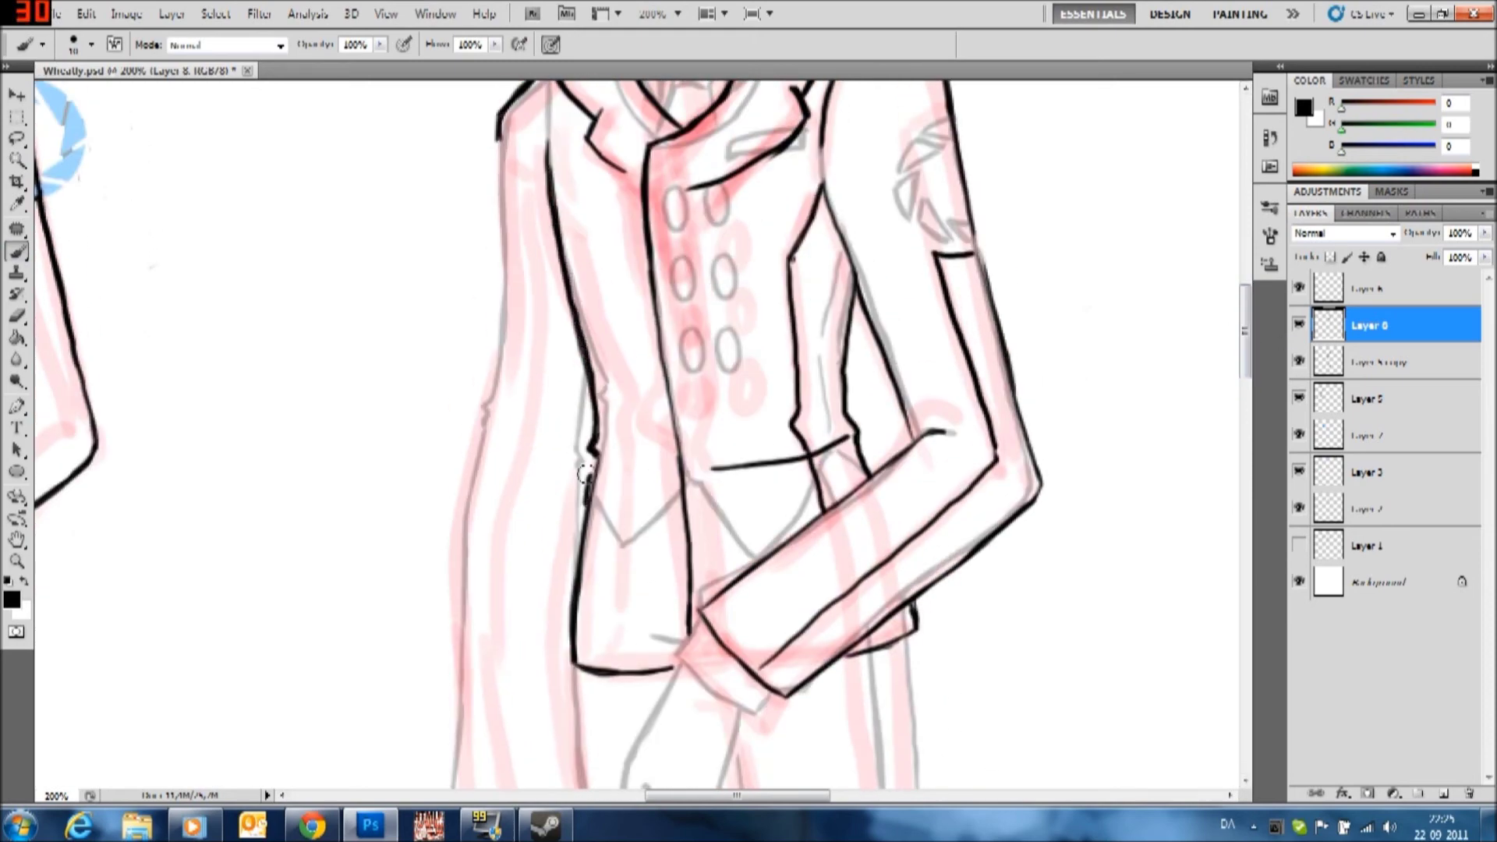
{"action": "key", "text": "e"}
{"action": "left_click", "coordinate": [18, 251]}
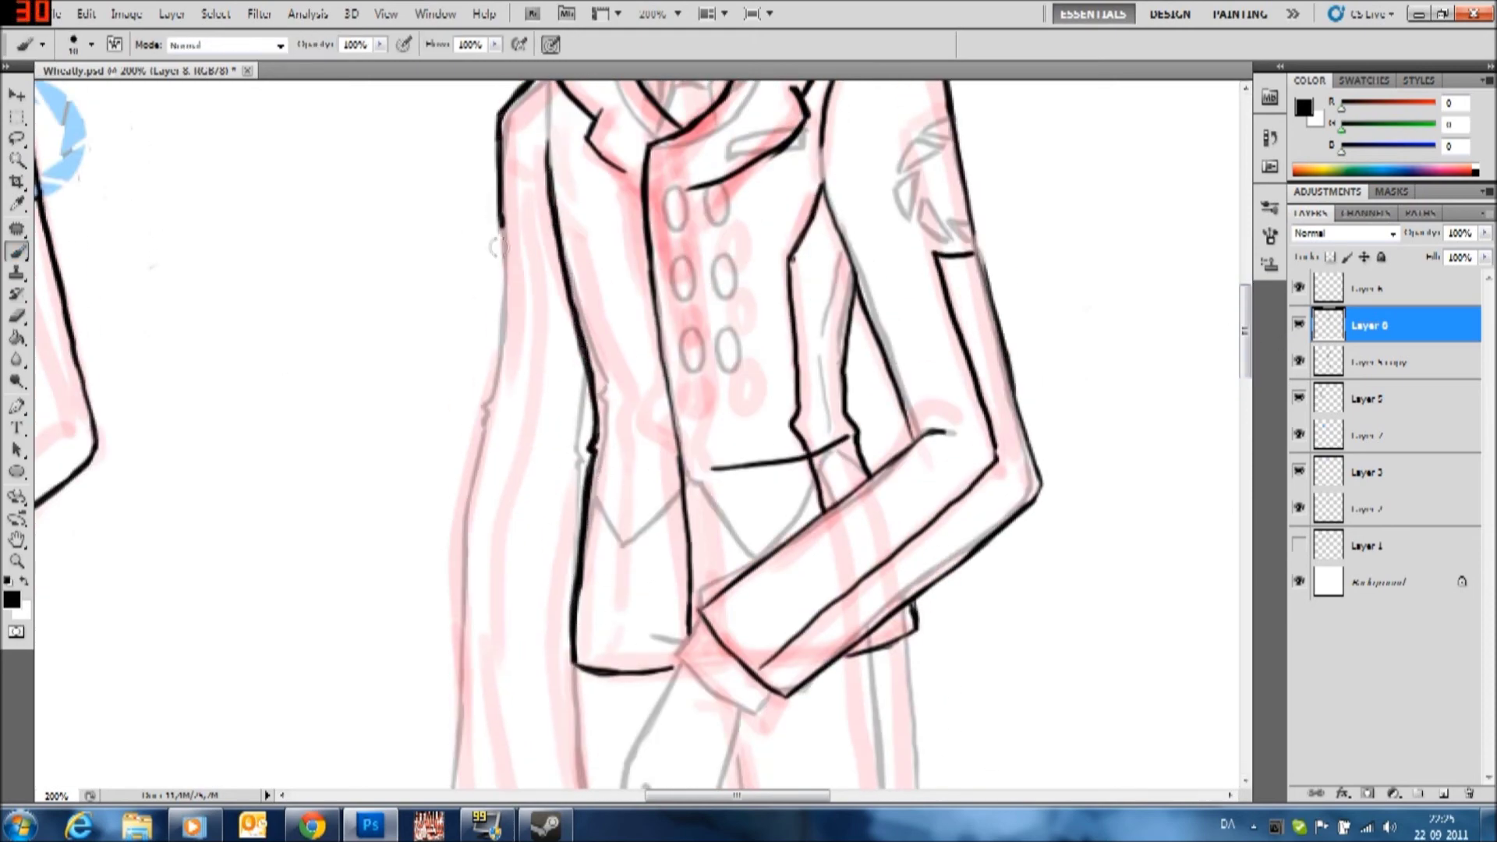
{"action": "left_click_drag", "start_coordinate": [507, 131], "coordinate": [477, 472]}
{"action": "scroll", "coordinate": [477, 472], "scroll_direction": "down", "scroll_amount": 2}
{"action": "scroll", "coordinate": [477, 472], "scroll_direction": "down", "scroll_amount": 1}
{"action": "mouse_move", "coordinate": [491, 215]}
{"action": "left_mouse_down"}
{"action": "mouse_move", "coordinate": [458, 405]}
{"action": "mouse_move", "coordinate": [465, 610]}
{"action": "left_mouse_up"}
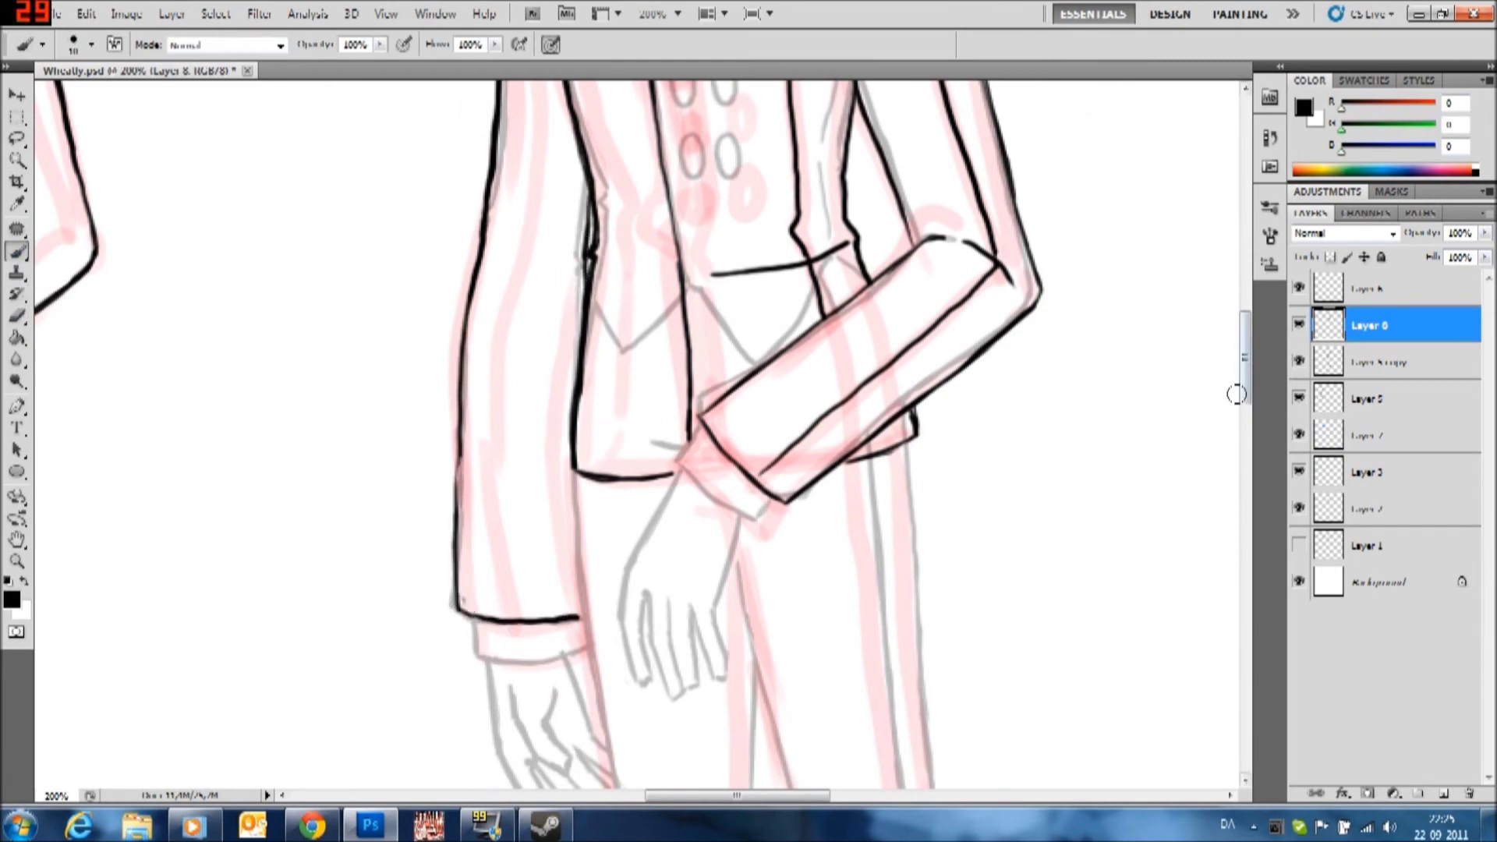
{"action": "scroll", "coordinate": [513, 362], "scroll_direction": "up", "scroll_amount": 3}
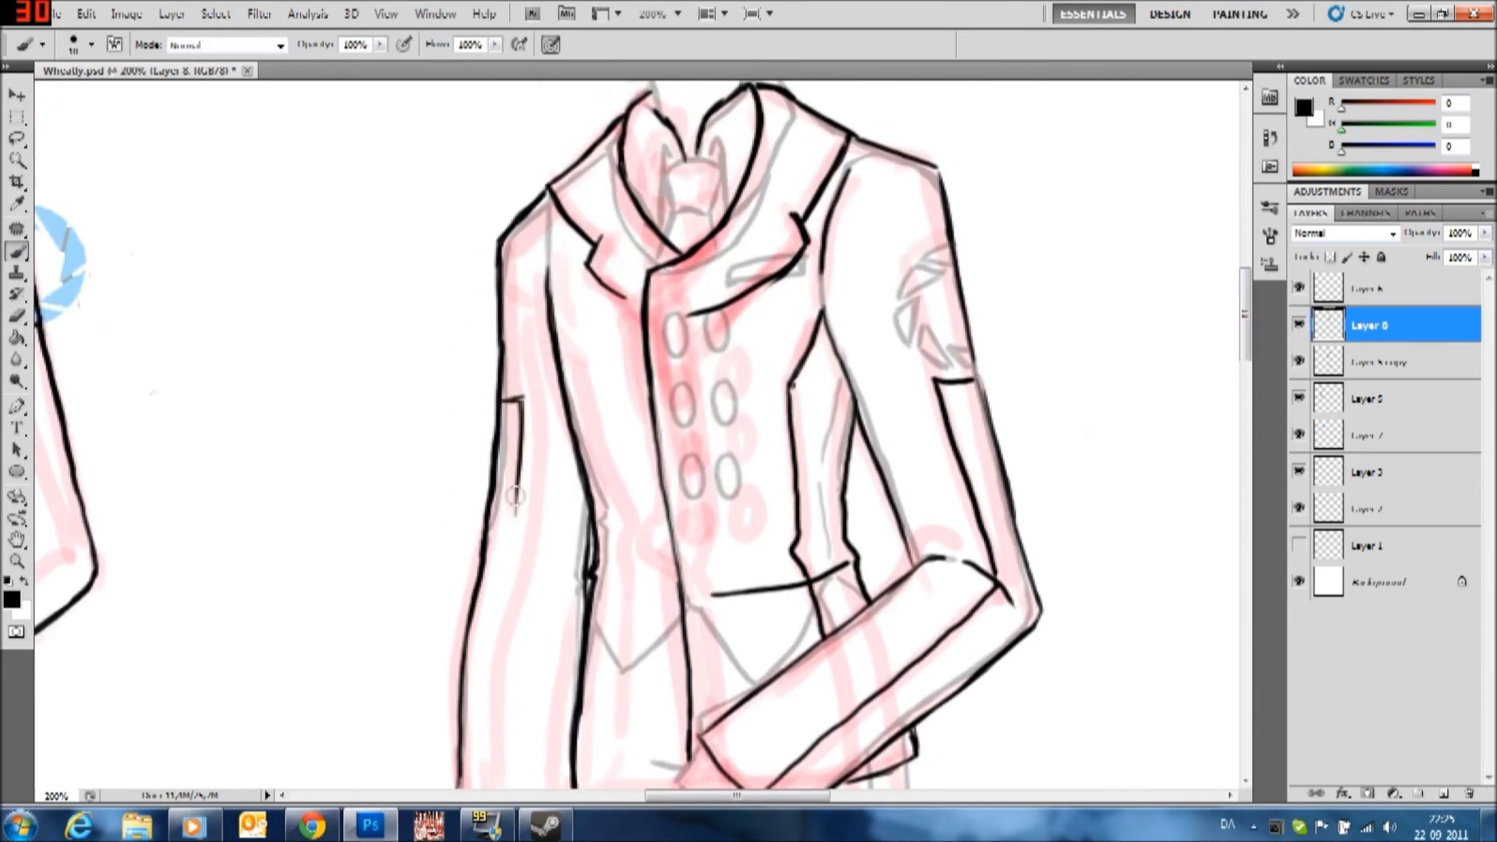
{"action": "left_click_drag", "start_coordinate": [519, 478], "coordinate": [515, 569]}
{"action": "scroll", "coordinate": [514, 570], "scroll_direction": "down", "scroll_amount": 3}
{"action": "left_click_drag", "start_coordinate": [506, 277], "coordinate": [482, 646]}
Erase the grey sketch lines around the forearm, collar and coat edge on Layer 5 copy
{"action": "left_click", "coordinate": [1404, 363]}
{"action": "key", "text": "e"}
{"action": "mouse_move", "coordinate": [669, 468]}
{"action": "left_mouse_down"}
{"action": "mouse_move", "coordinate": [805, 525]}
{"action": "mouse_move", "coordinate": [962, 358]}
{"action": "mouse_move", "coordinate": [575, 227]}
{"action": "mouse_move", "coordinate": [457, 562]}
{"action": "left_mouse_up"}
{"action": "scroll", "coordinate": [458, 562], "scroll_direction": "up", "scroll_amount": 3}
{"action": "mouse_move", "coordinate": [909, 586]}
{"action": "left_mouse_down"}
{"action": "mouse_move", "coordinate": [748, 250]}
{"action": "mouse_move", "coordinate": [644, 250]}
{"action": "mouse_move", "coordinate": [507, 312]}
{"action": "mouse_move", "coordinate": [835, 536]}
{"action": "mouse_move", "coordinate": [775, 685]}
{"action": "mouse_move", "coordinate": [952, 207]}
{"action": "left_mouse_up"}
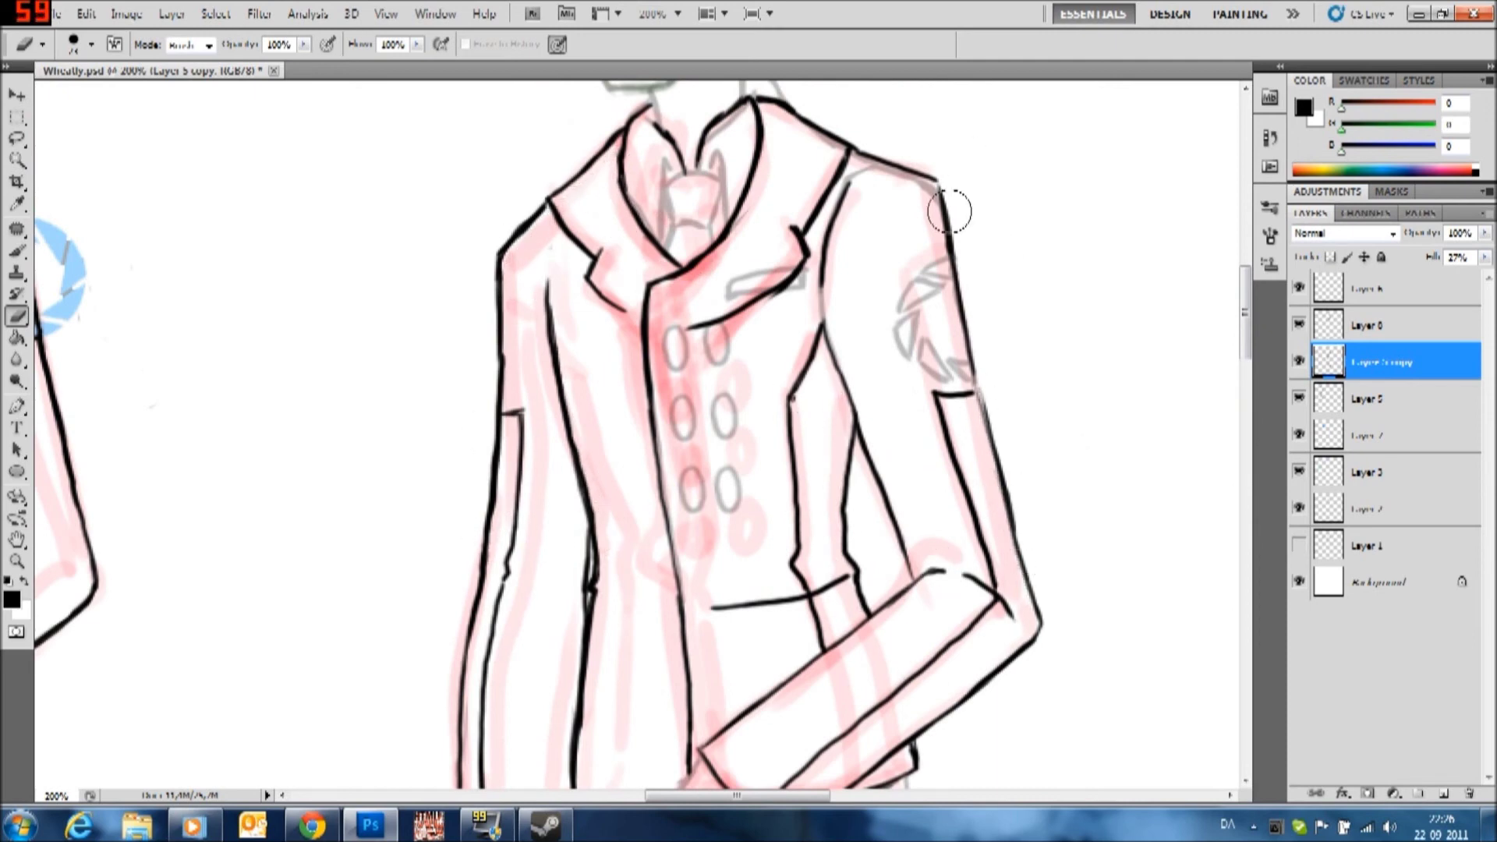
{"action": "scroll", "coordinate": [469, 669], "scroll_direction": "down", "scroll_amount": 5}
Back on Layer 8, erase a small stray mark and drag the blue logo toward the coat's sleeve
{"action": "key", "text": "b"}
{"action": "key", "text": "alt+bracketright"}
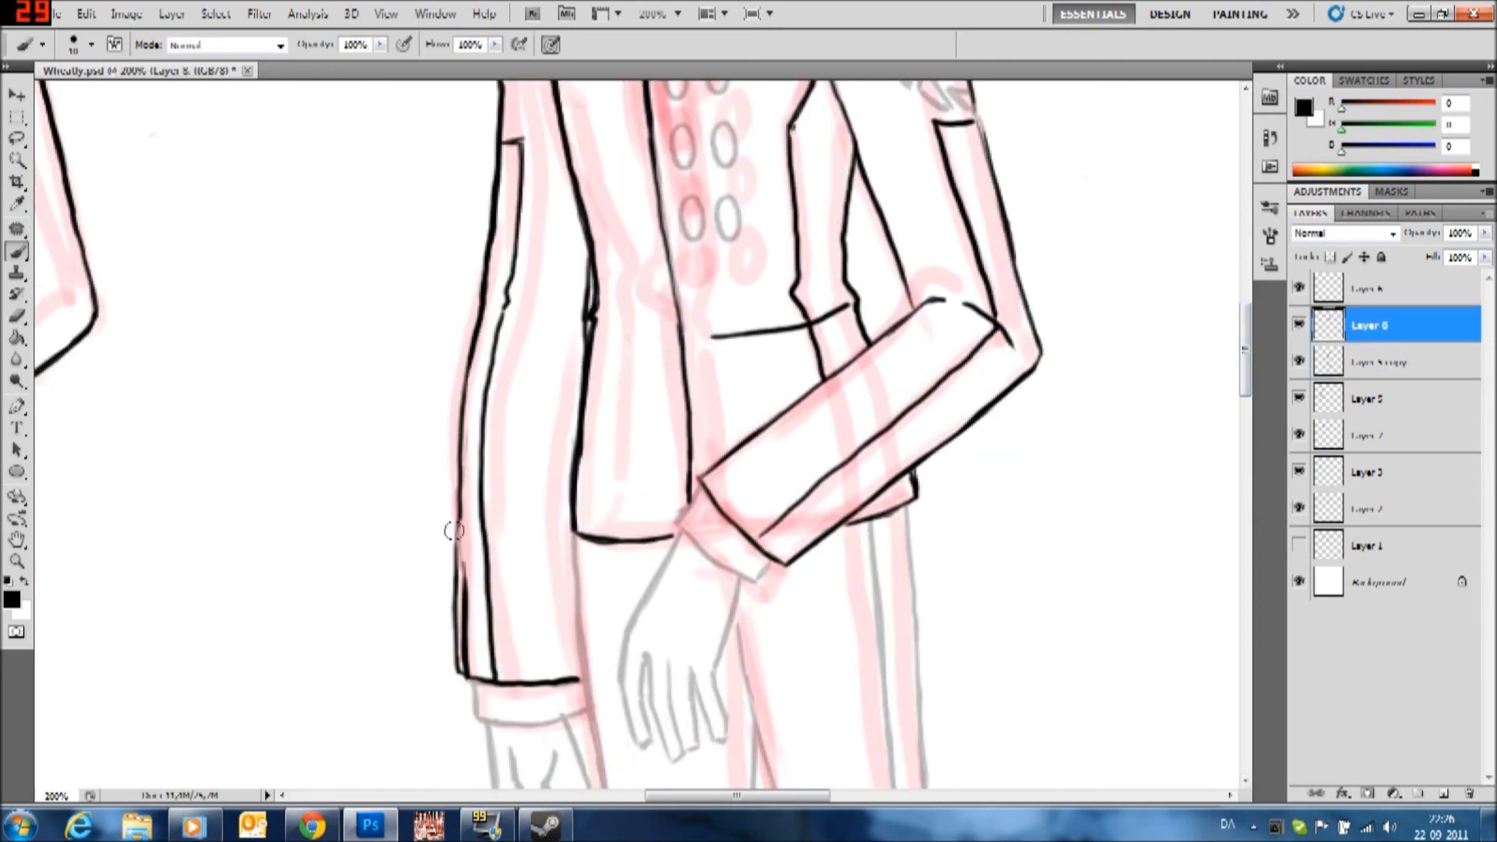
{"action": "key", "text": "e"}
{"action": "left_click_drag", "start_coordinate": [1246, 347], "coordinate": [1246, 311]}
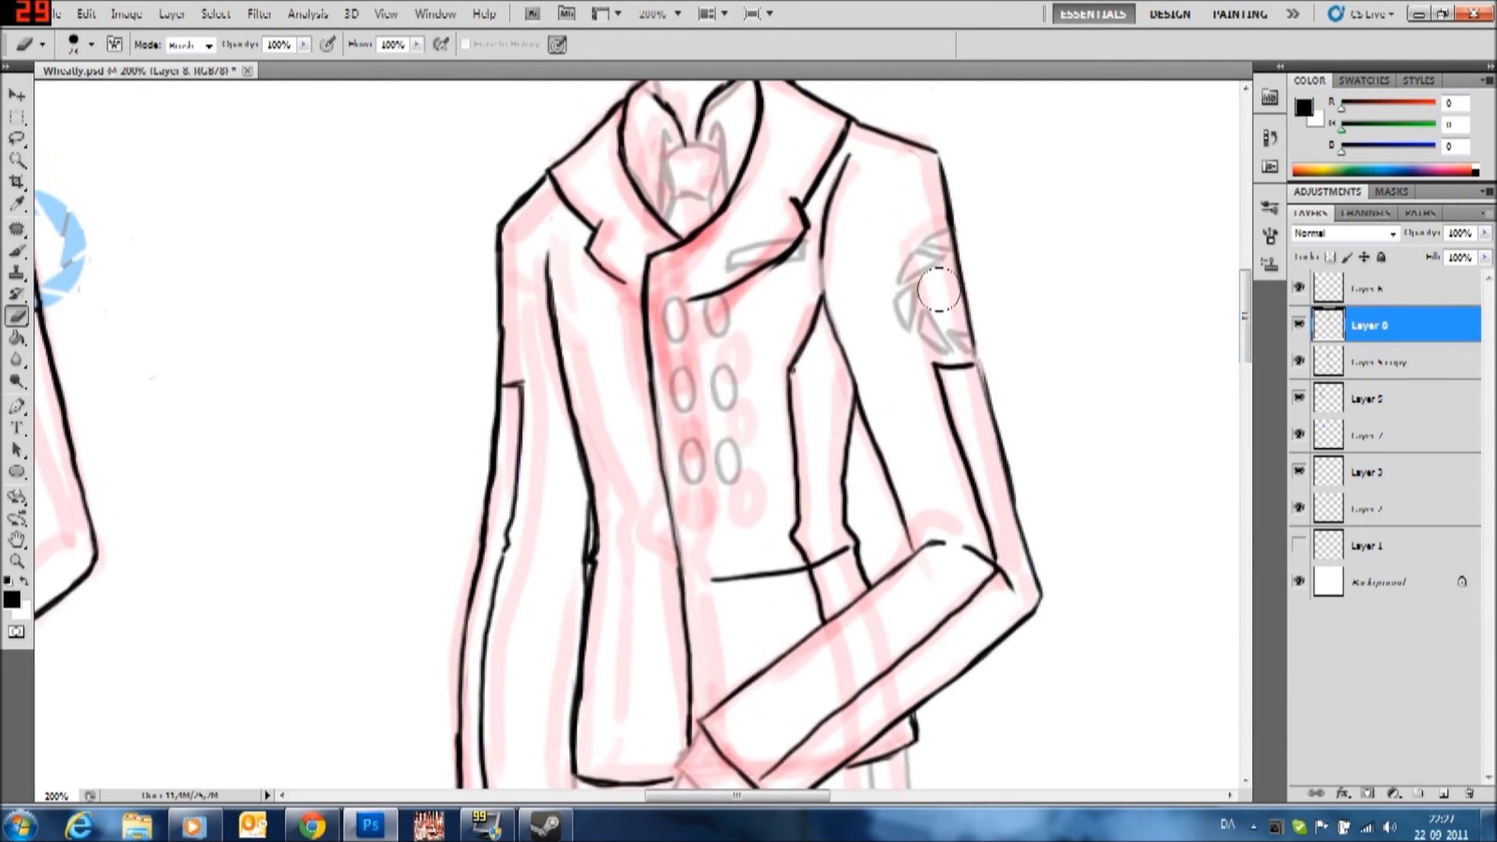
{"action": "key", "text": "v"}
{"action": "left_click_drag", "start_coordinate": [737, 795], "coordinate": [694, 795]}
{"action": "left_click_drag", "start_coordinate": [344, 286], "coordinate": [786, 360]}
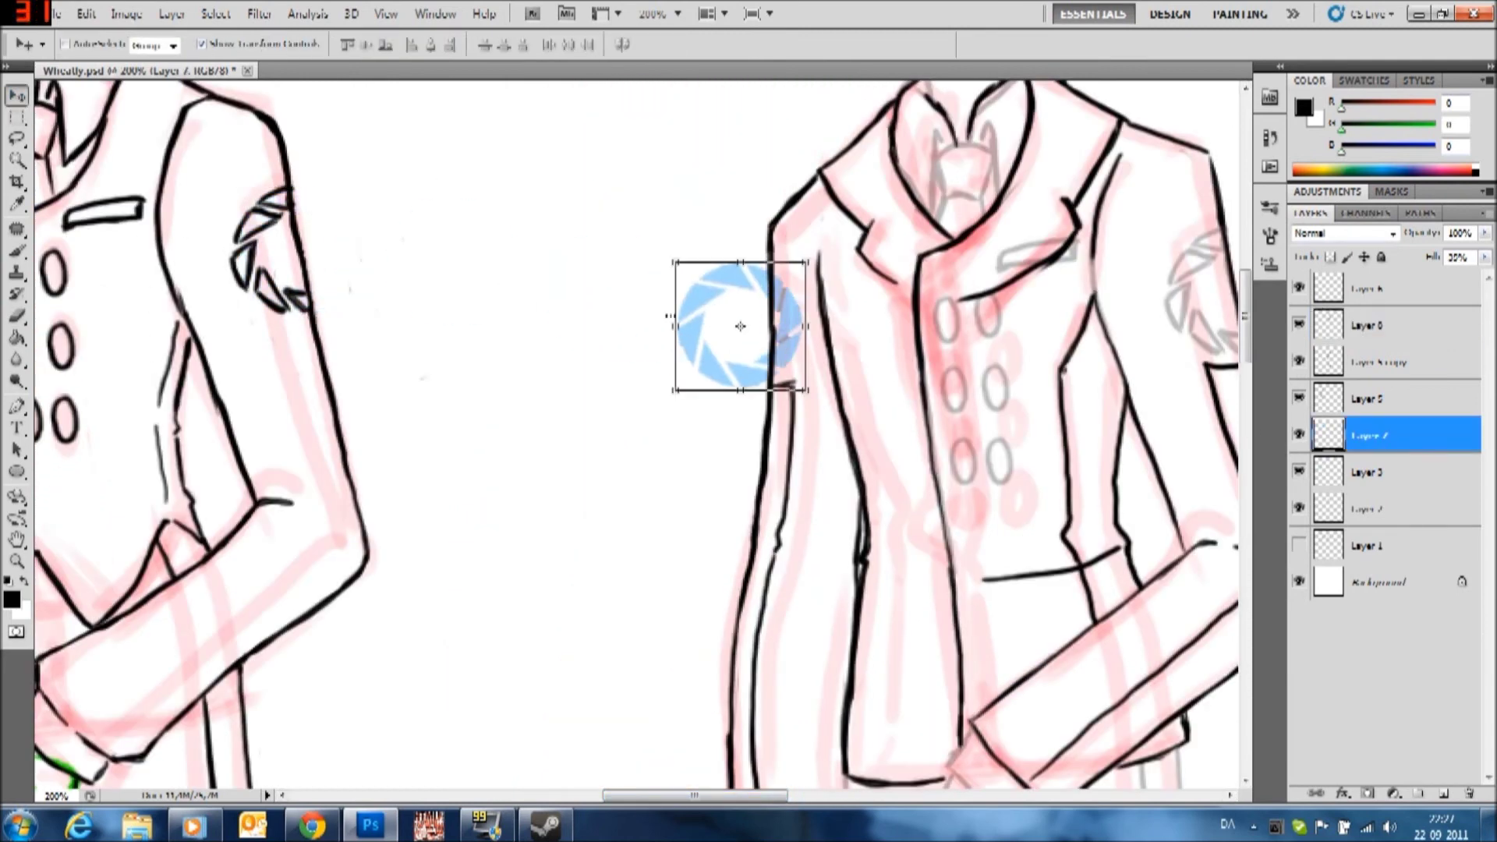
Select the wing sketch with a rectangular marquee and shift it toward the arm
{"action": "key", "text": "b"}
{"action": "key", "text": "alt+bracketright"}
{"action": "key", "text": "alt+bracketright"}
{"action": "key", "text": "alt+bracketright"}
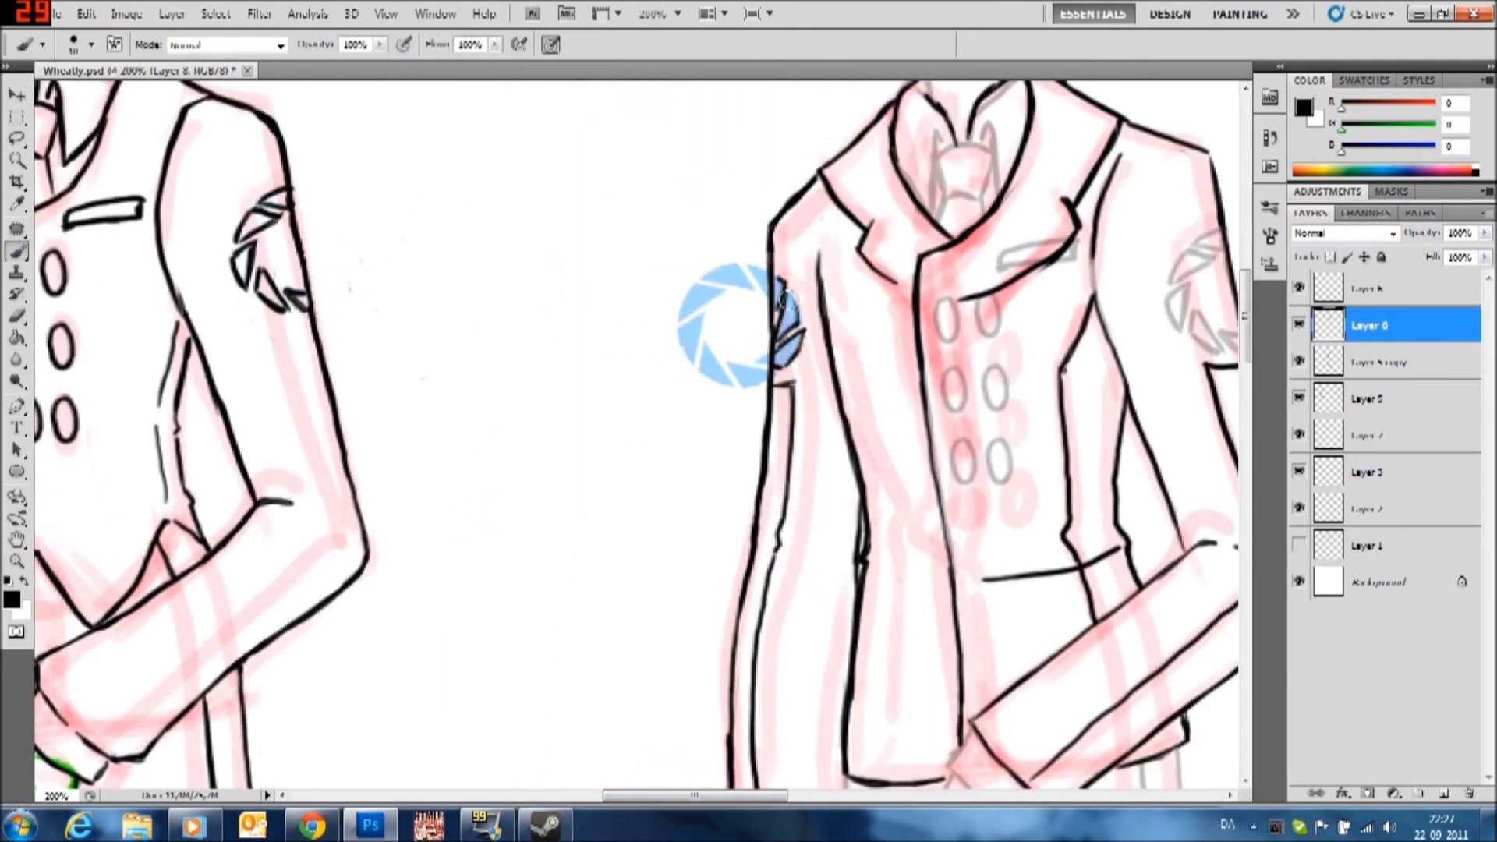
{"action": "key", "text": "m"}
{"action": "left_click_drag", "start_coordinate": [702, 259], "coordinate": [819, 386]}
{"action": "key", "text": "v"}
{"action": "left_click_drag", "start_coordinate": [748, 327], "coordinate": [636, 327]}
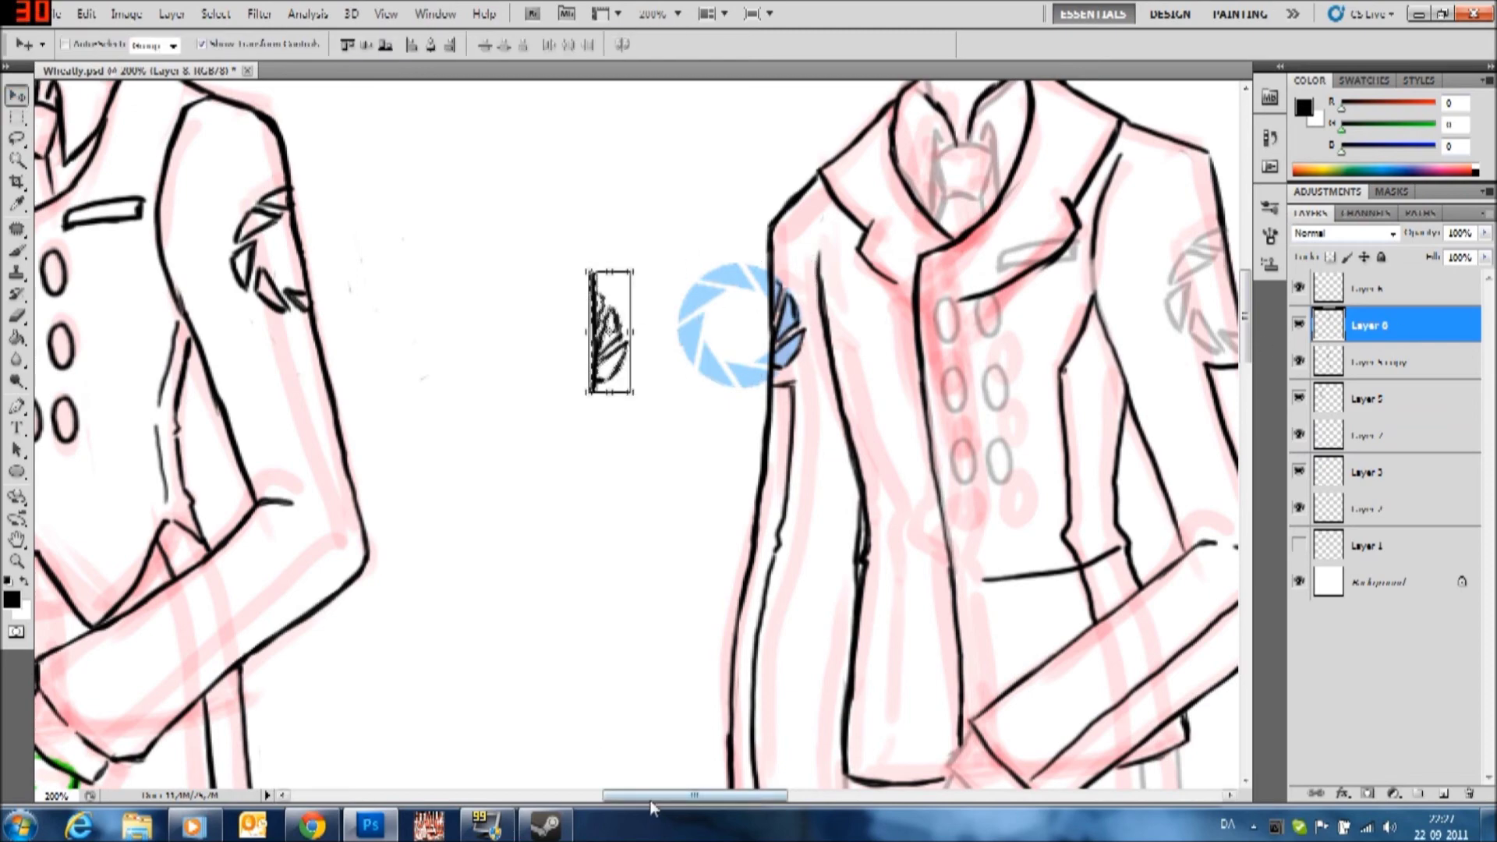
{"action": "left_click_drag", "start_coordinate": [604, 795], "coordinate": [595, 796]}
Cut and paste the wing onto its own layer, place it beside the blue logo, and merge it down
{"action": "key", "text": "ctrl+x"}
{"action": "key", "text": "alt+bracketleft"}
{"action": "key", "text": "alt+bracketleft"}
{"action": "key", "text": "ctrl+v"}
{"action": "left_click_drag", "start_coordinate": [686, 796], "coordinate": [614, 795]}
{"action": "left_click_drag", "start_coordinate": [1075, 462], "coordinate": [352, 334]}
{"action": "key", "text": "b"}
{"action": "key", "text": "e"}
{"action": "mouse_move", "coordinate": [612, 795]}
{"action": "left_mouse_down"}
{"action": "mouse_move", "coordinate": [733, 795]}
{"action": "mouse_move", "coordinate": [614, 796]}
{"action": "left_mouse_up"}
{"action": "key", "text": "b"}
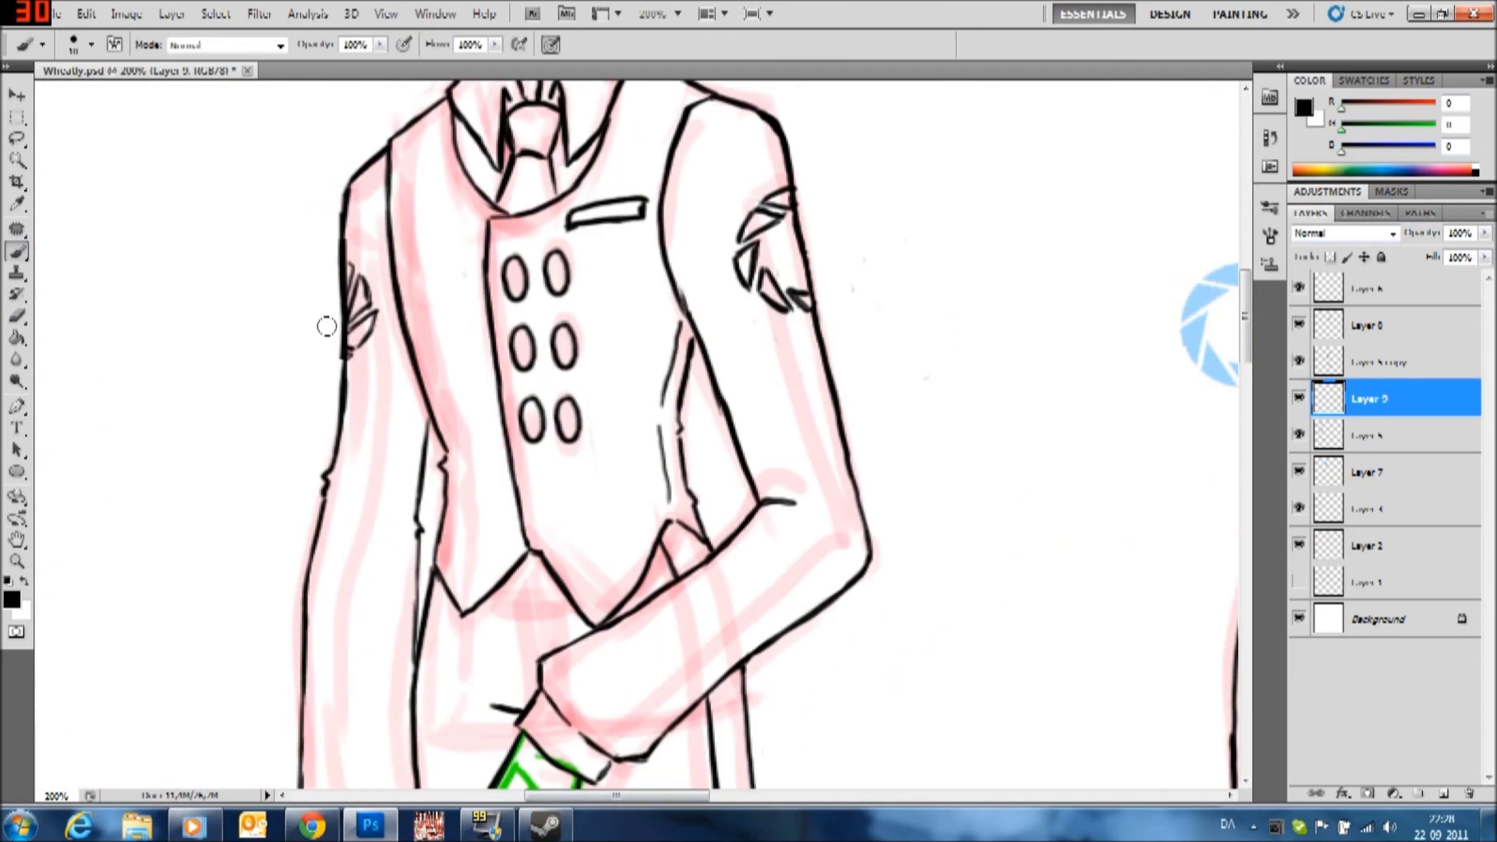
{"action": "left_click_drag", "start_coordinate": [616, 795], "coordinate": [770, 795]}
{"action": "key", "text": "ctrl+e"}
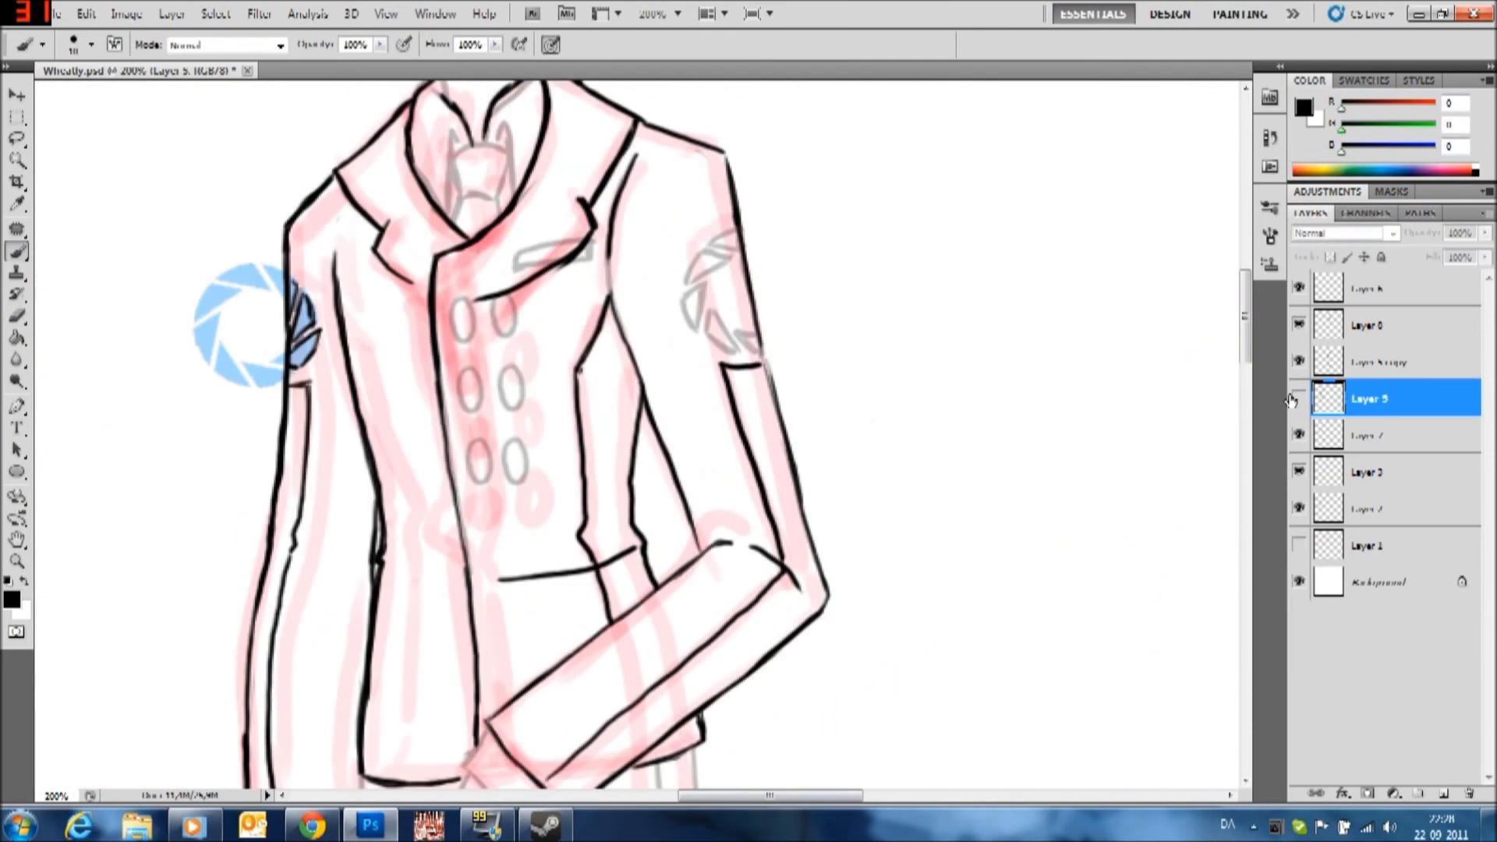
Hide the black line art to check the sketch on Layer 5 copy, then show it again
{"action": "key", "text": "alt+bracketright"}
{"action": "key", "text": "e"}
{"action": "scroll", "coordinate": [257, 747], "scroll_direction": "down", "scroll_amount": 5}
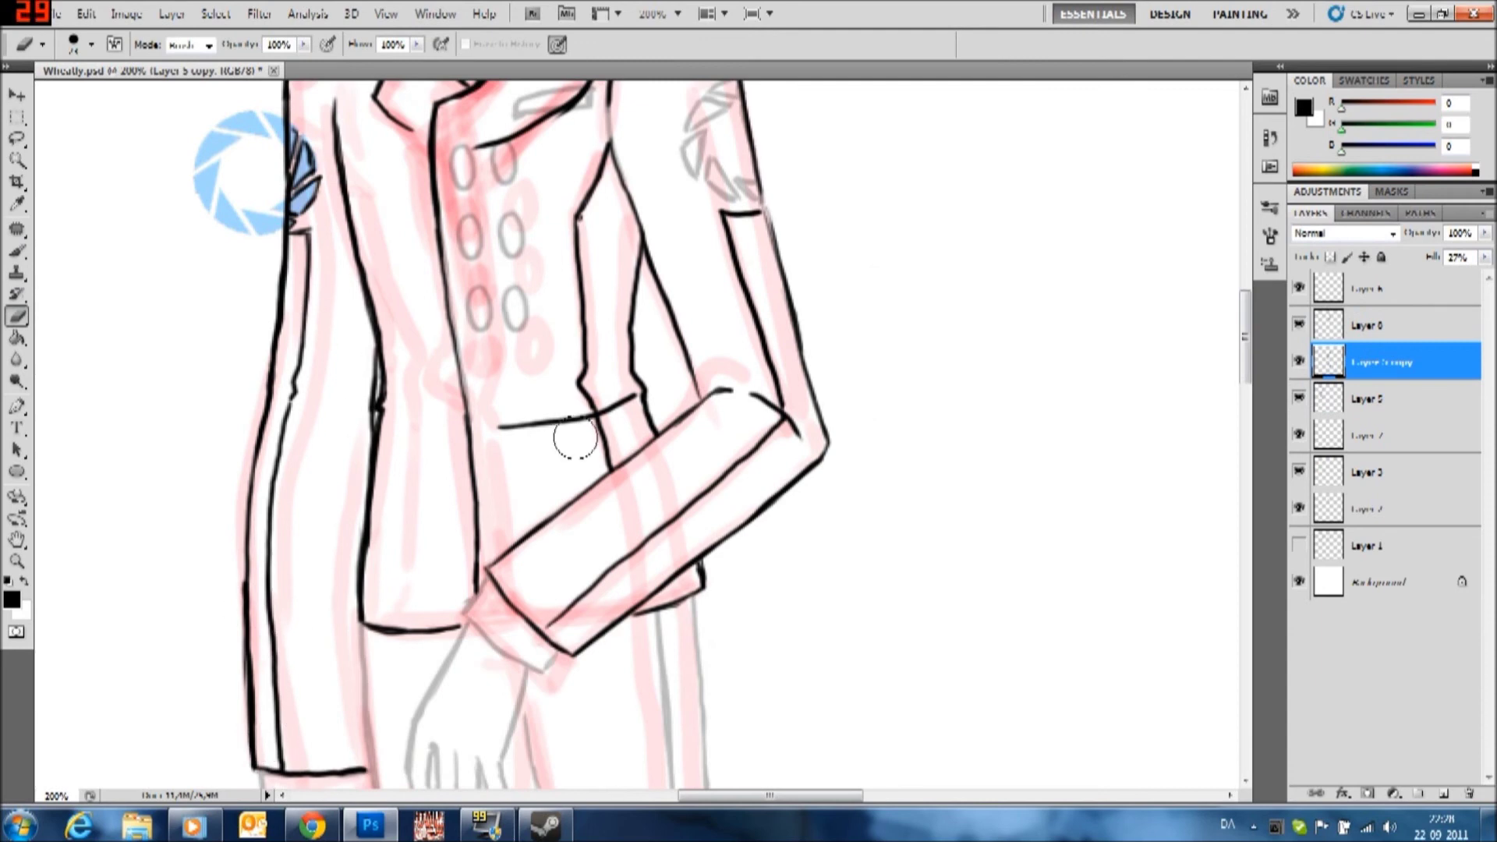
{"action": "left_click", "coordinate": [1298, 325]}
{"action": "left_click_drag", "start_coordinate": [1246, 365], "coordinate": [1245, 308]}
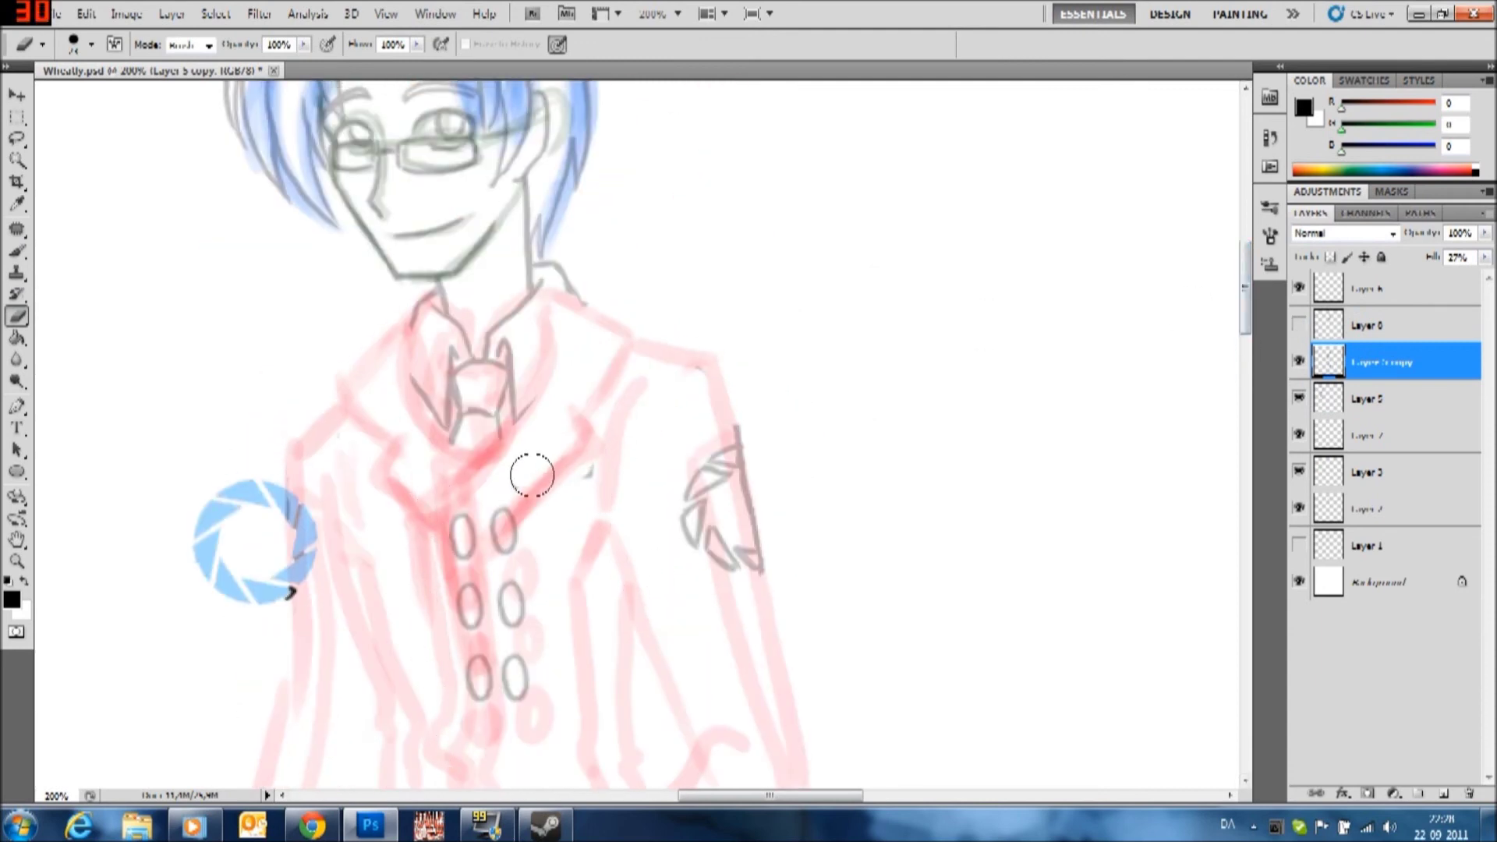
{"action": "scroll", "coordinate": [531, 468], "scroll_direction": "down", "scroll_amount": 5}
{"action": "left_click", "coordinate": [1299, 325]}
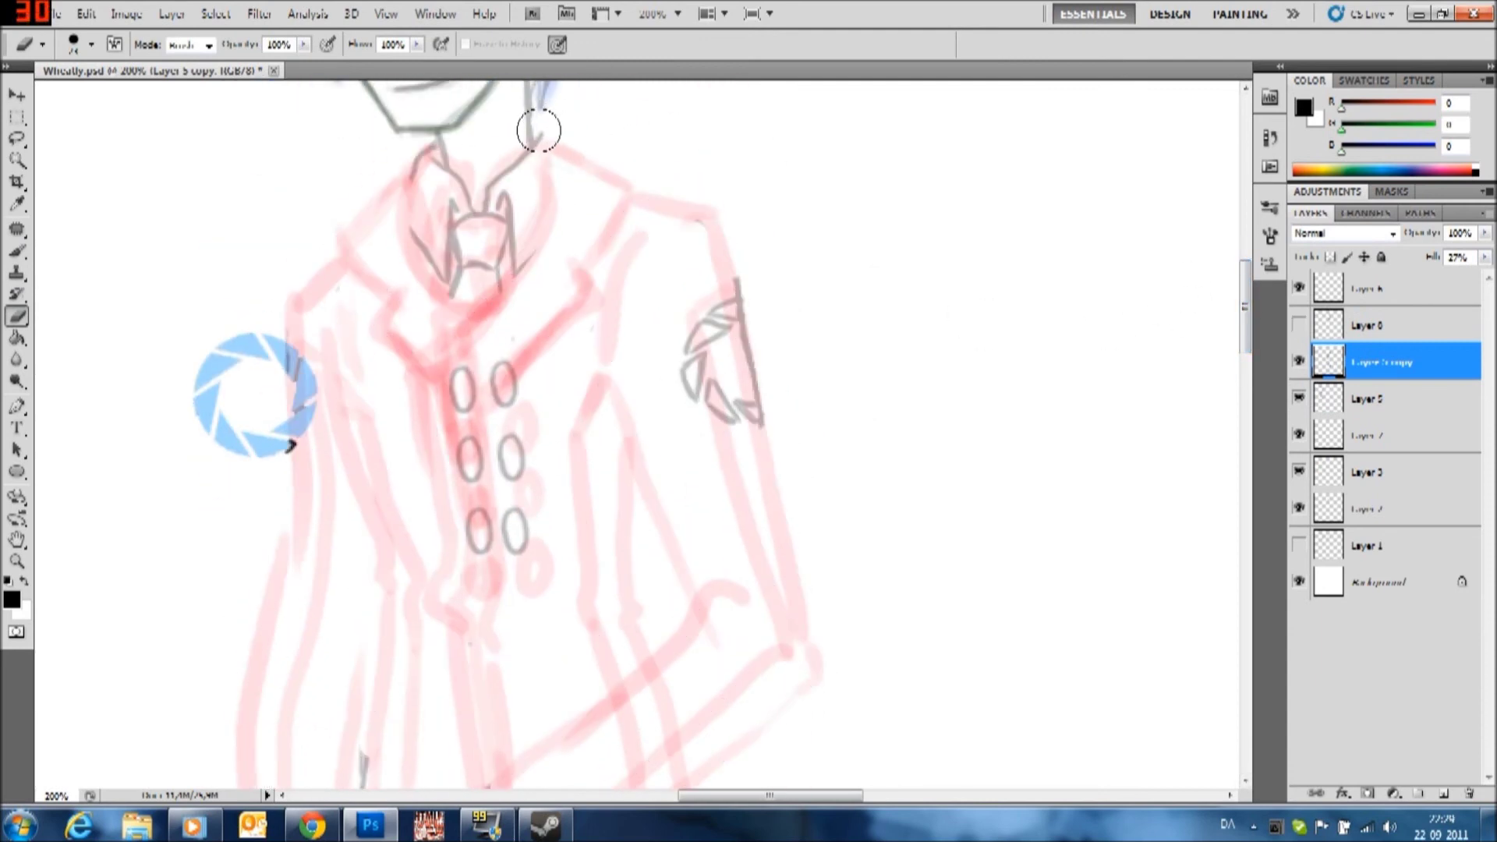
{"action": "key", "text": "ctrl+z"}
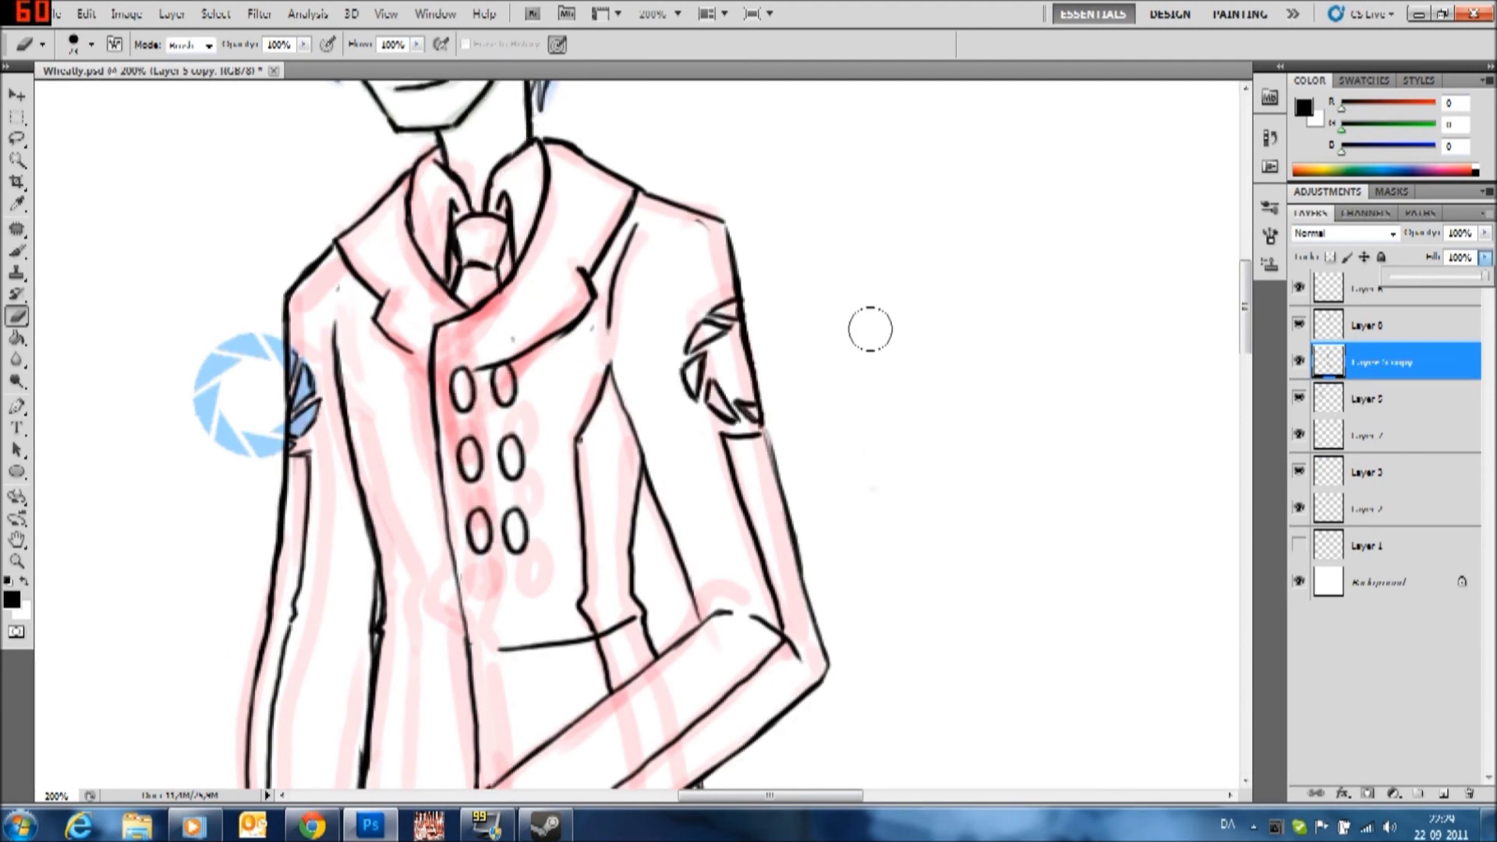
Merge the Layer 8 ink layer down into Layer 5 copy
{"action": "left_click", "coordinate": [1364, 328]}
{"action": "key", "text": "ctrl+e"}
{"action": "key", "text": "b"}
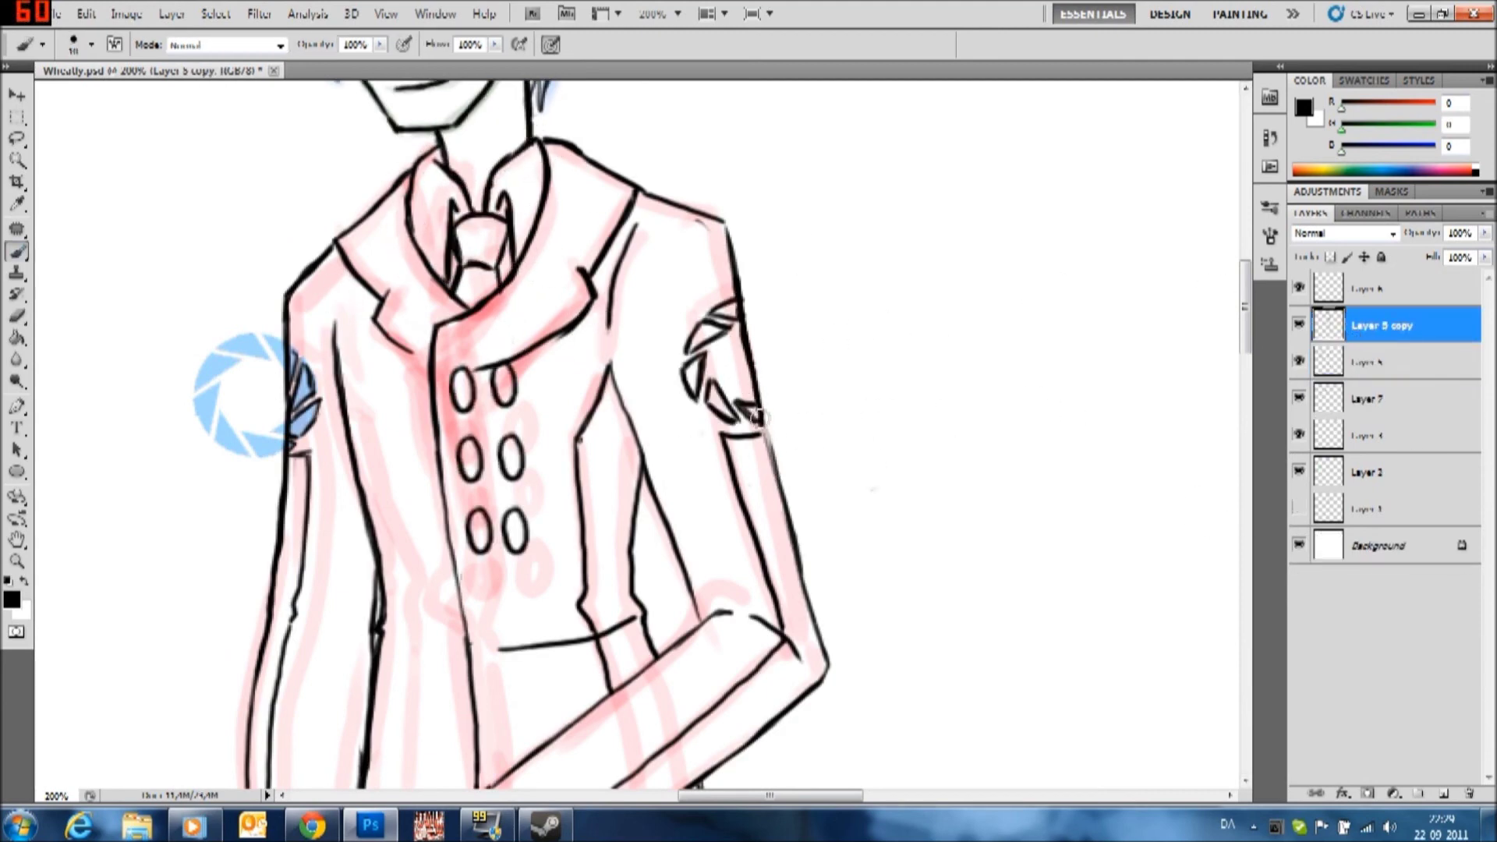
{"action": "key", "text": "e"}
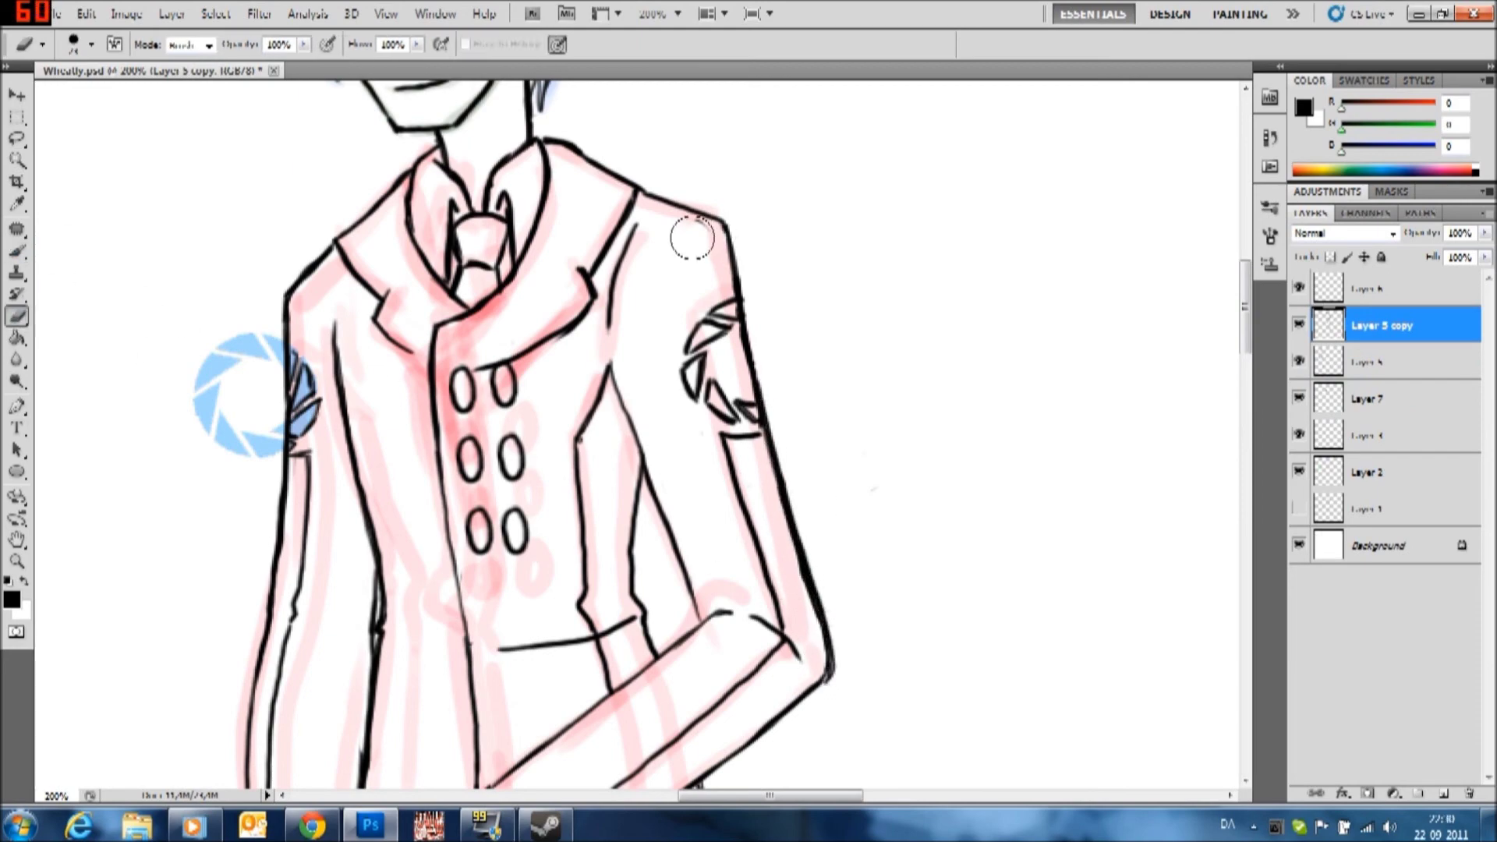
{"action": "scroll", "coordinate": [1236, 315], "scroll_direction": "up", "scroll_amount": 3}
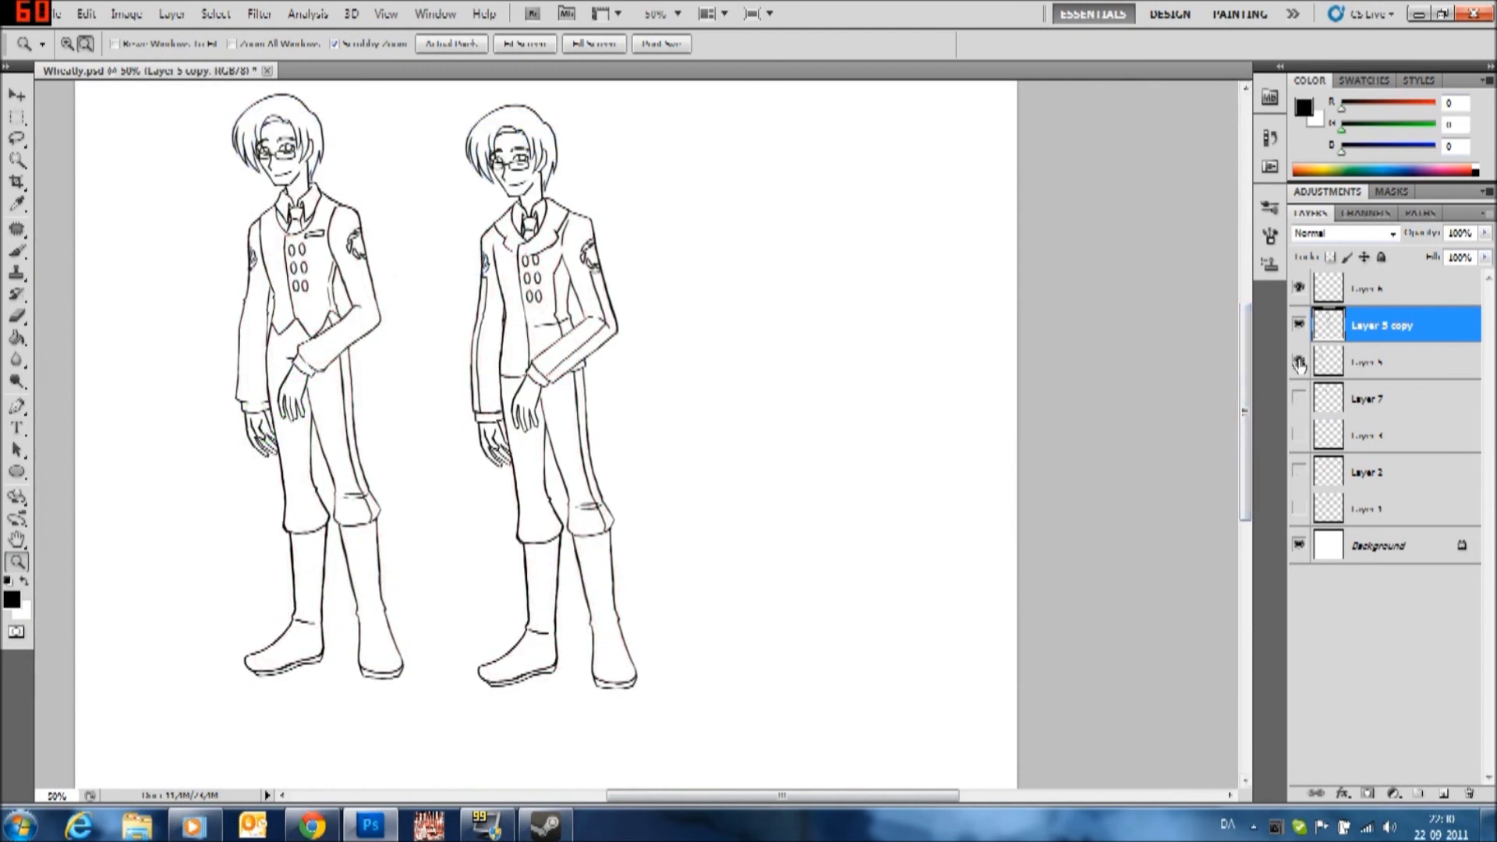
Scale the whole second figure slightly smaller with Free Transform
{"action": "key", "text": "m"}
{"action": "left_click_drag", "start_coordinate": [428, 82], "coordinate": [775, 737]}
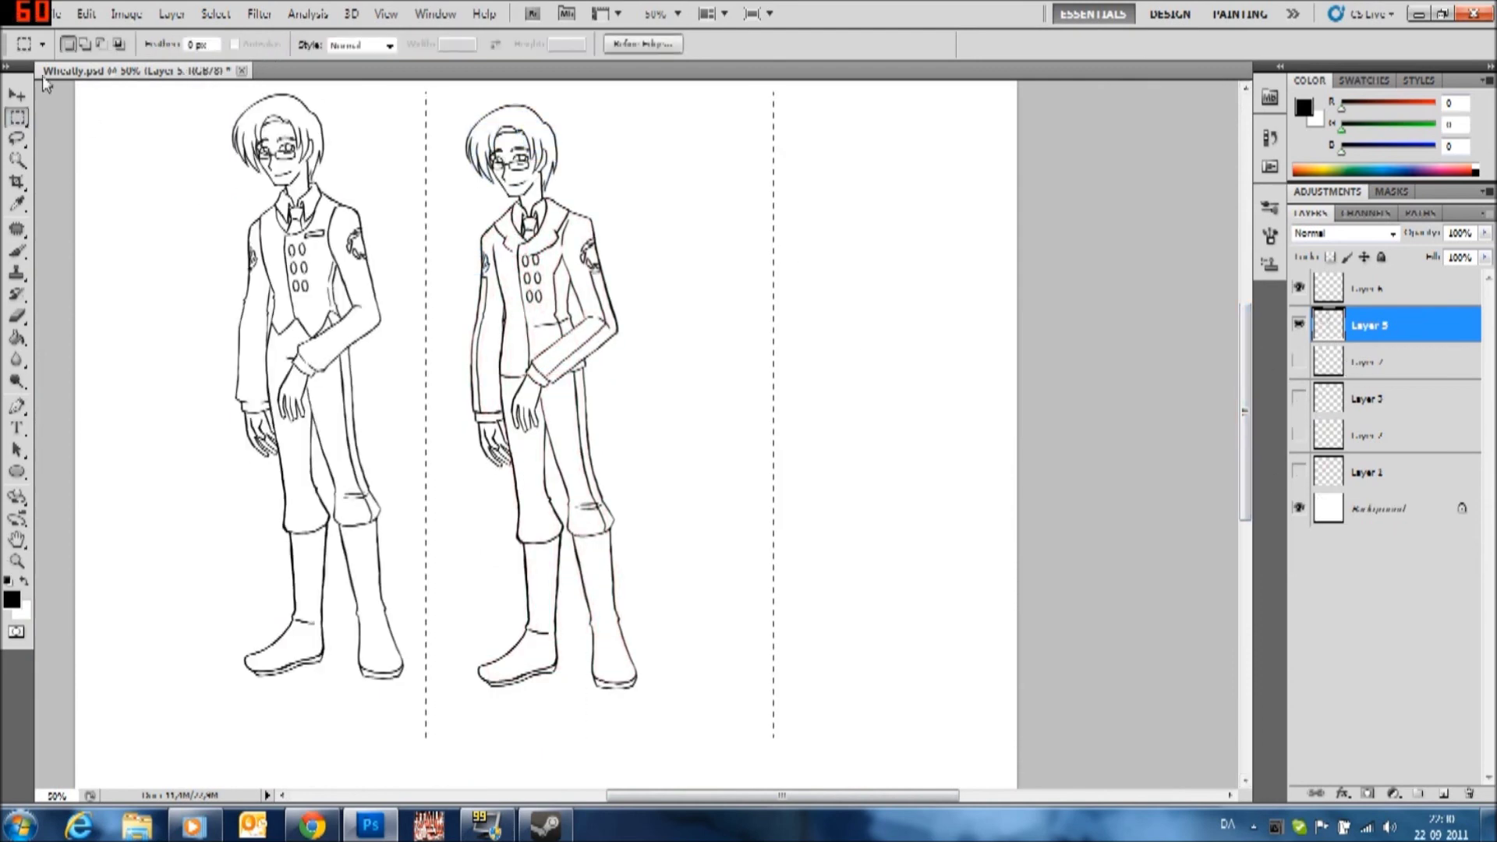
{"action": "key", "text": "ctrl+t"}
{"action": "key", "text": "Return"}
Zoom to 200%, lasso the first figure's left arm and resize it
{"action": "key", "text": "l"}
{"action": "key", "text": "ctrl+plus"}
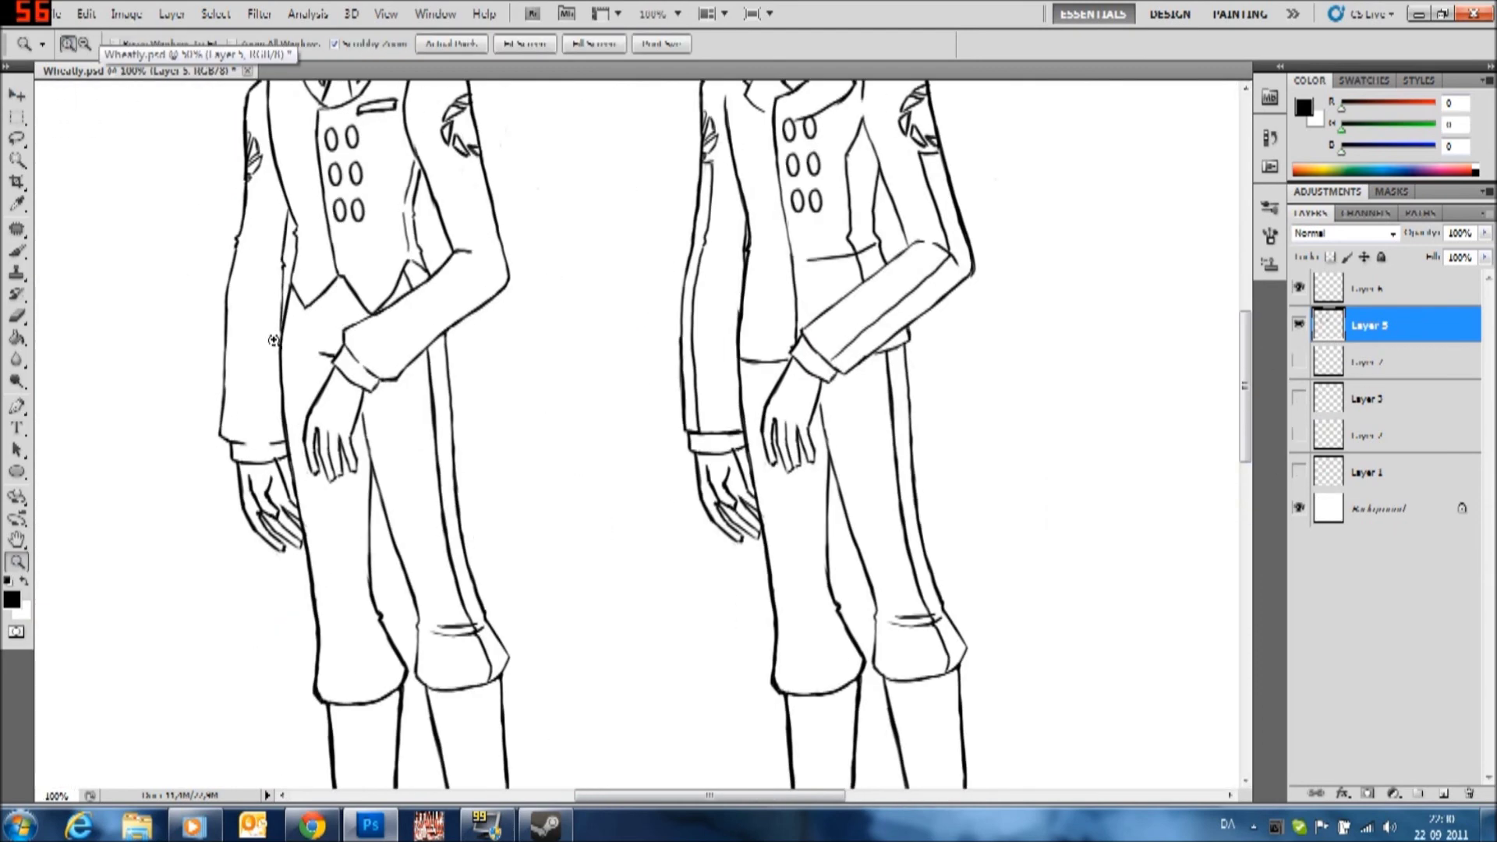
{"action": "key", "text": "ctrl+plus"}
{"action": "left_click_drag", "start_coordinate": [297, 169], "coordinate": [324, 777]}
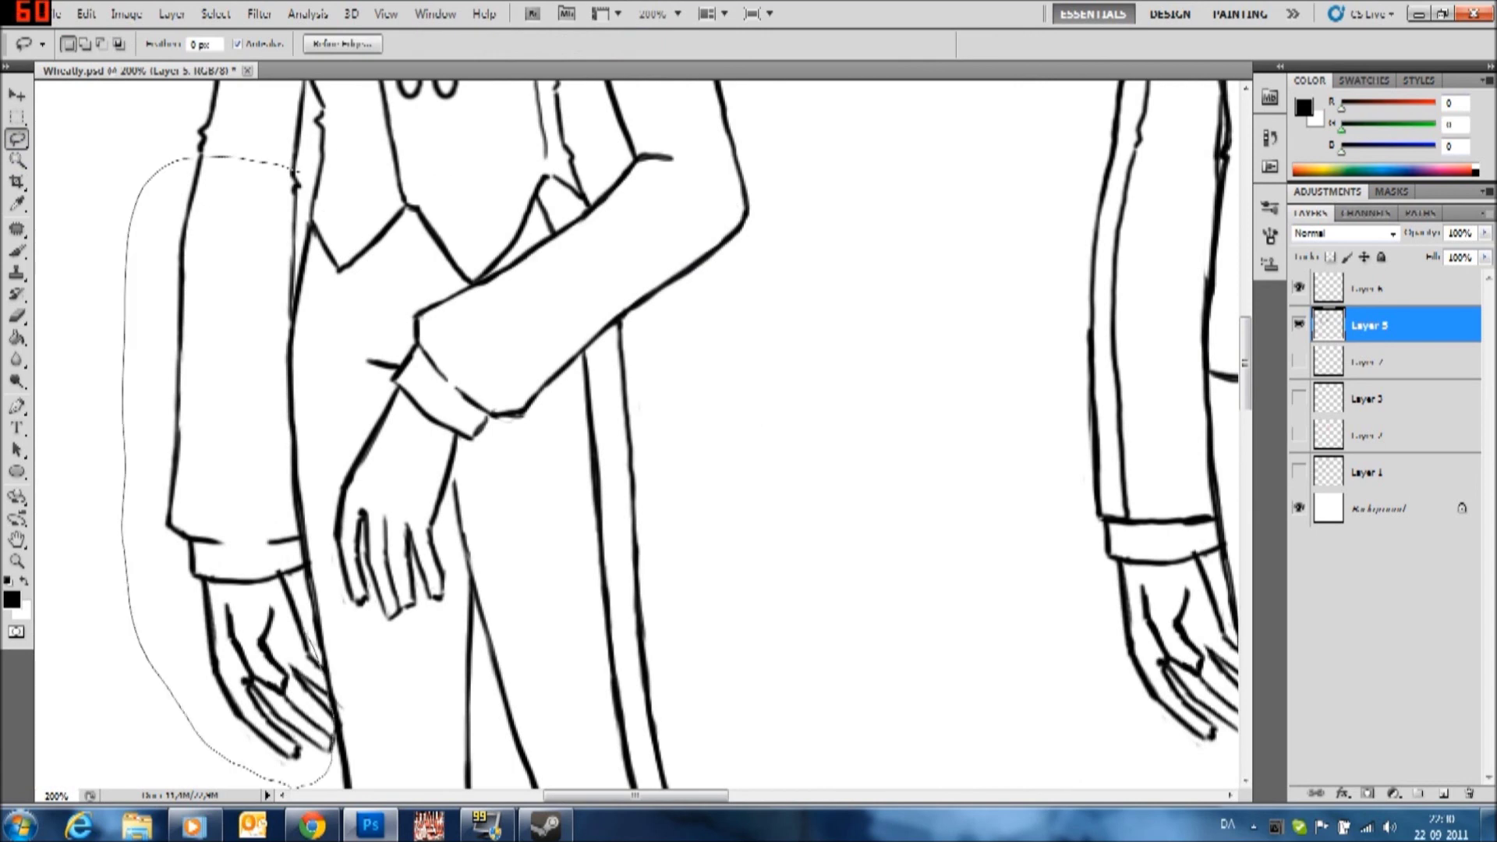
{"action": "left_click_drag", "start_coordinate": [246, 315], "coordinate": [283, 316]}
{"action": "key", "text": "v"}
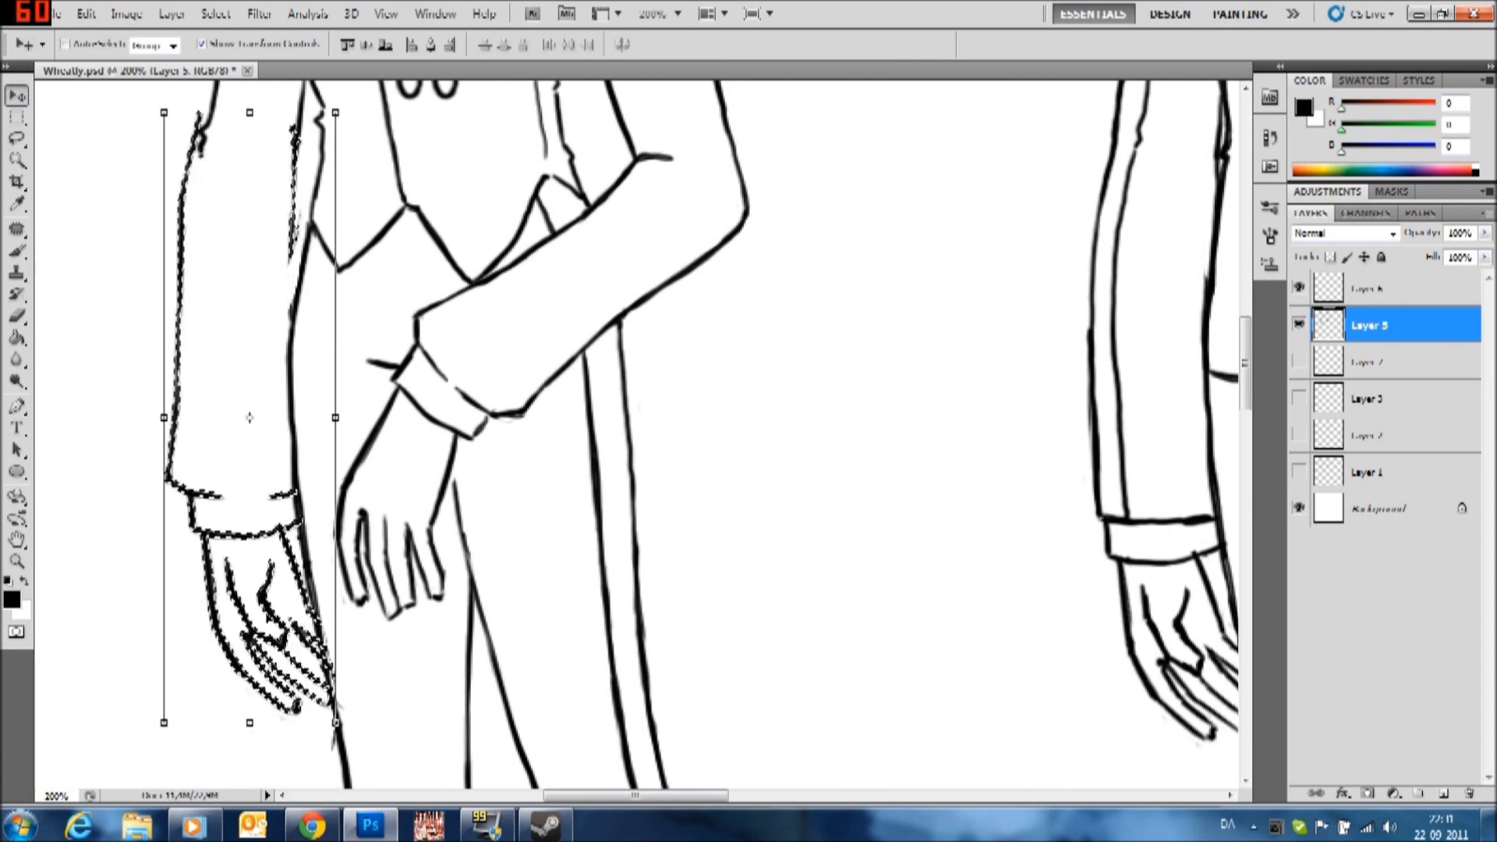
{"action": "scroll", "coordinate": [248, 320], "scroll_direction": "down", "scroll_amount": 2}
{"action": "key", "text": "ctrl+t"}
{"action": "scroll", "coordinate": [234, 312], "scroll_direction": "up", "scroll_amount": 4}
{"action": "left_click_drag", "start_coordinate": [227, 194], "coordinate": [226, 222]}
{"action": "left_click", "coordinate": [939, 44]}
Deselect, erase the broken arm outline and redraw it to close the gap
{"action": "key", "text": "ctrl+d"}
{"action": "left_click", "coordinate": [19, 317]}
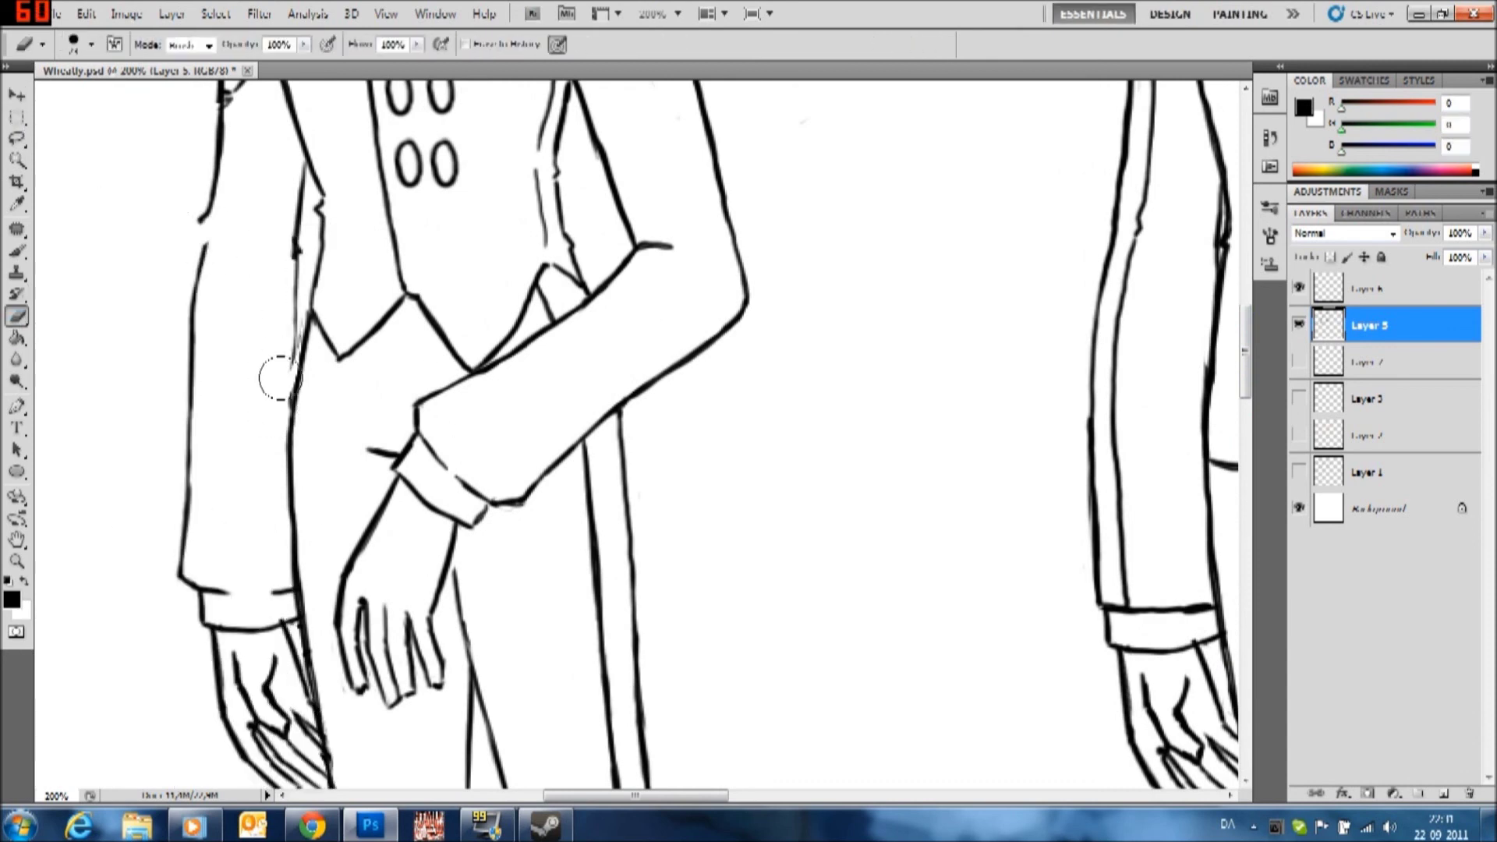
{"action": "left_click_drag", "start_coordinate": [285, 313], "coordinate": [293, 367]}
{"action": "scroll", "coordinate": [292, 366], "scroll_direction": "down", "scroll_amount": 3}
{"action": "left_click", "coordinate": [18, 250]}
{"action": "scroll", "coordinate": [202, 255], "scroll_direction": "up", "scroll_amount": 3}
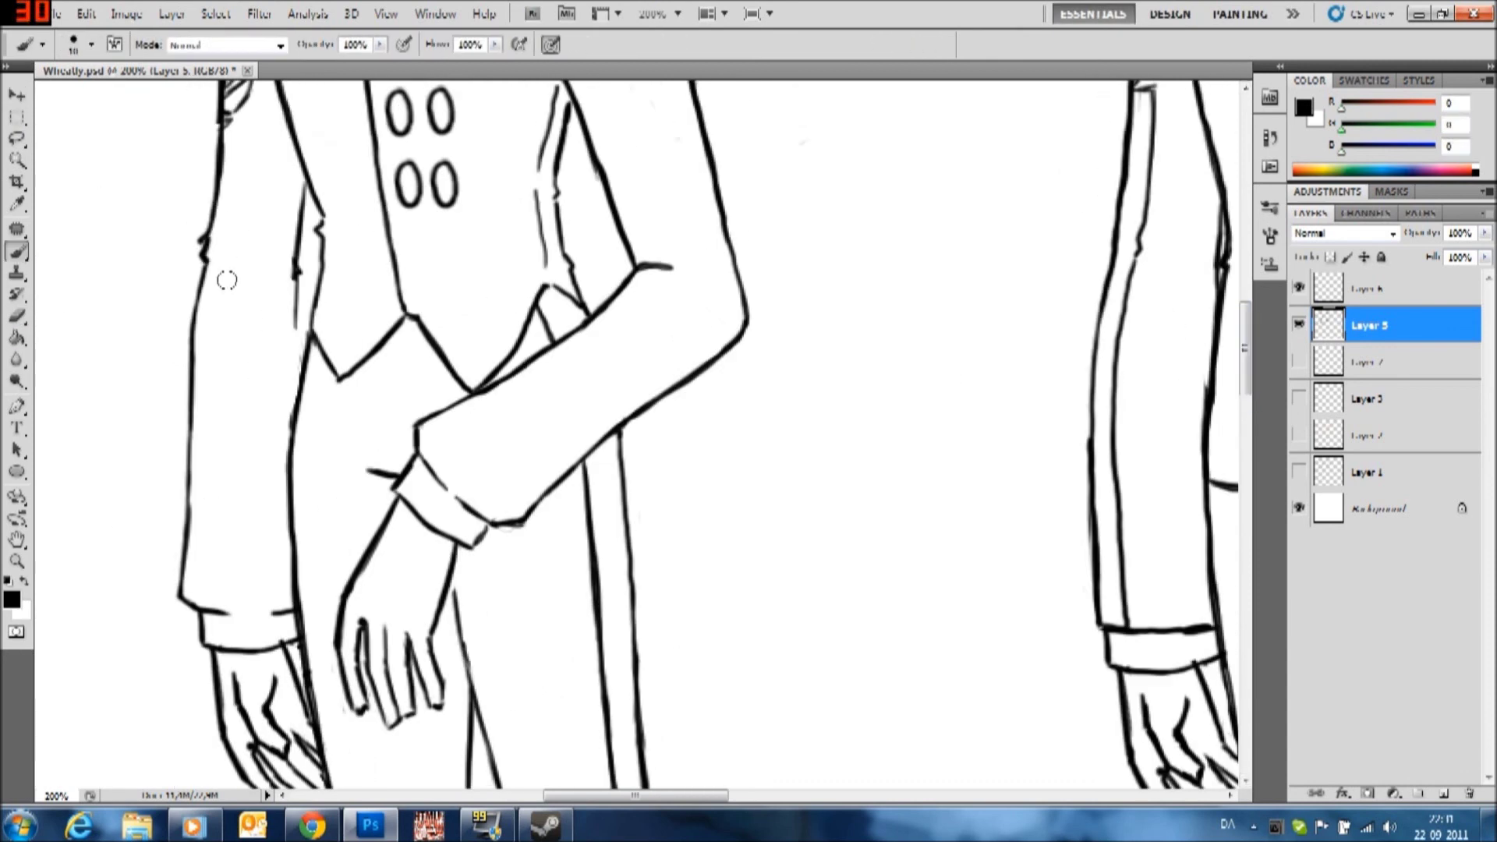
{"action": "left_click_drag", "start_coordinate": [303, 258], "coordinate": [290, 359]}
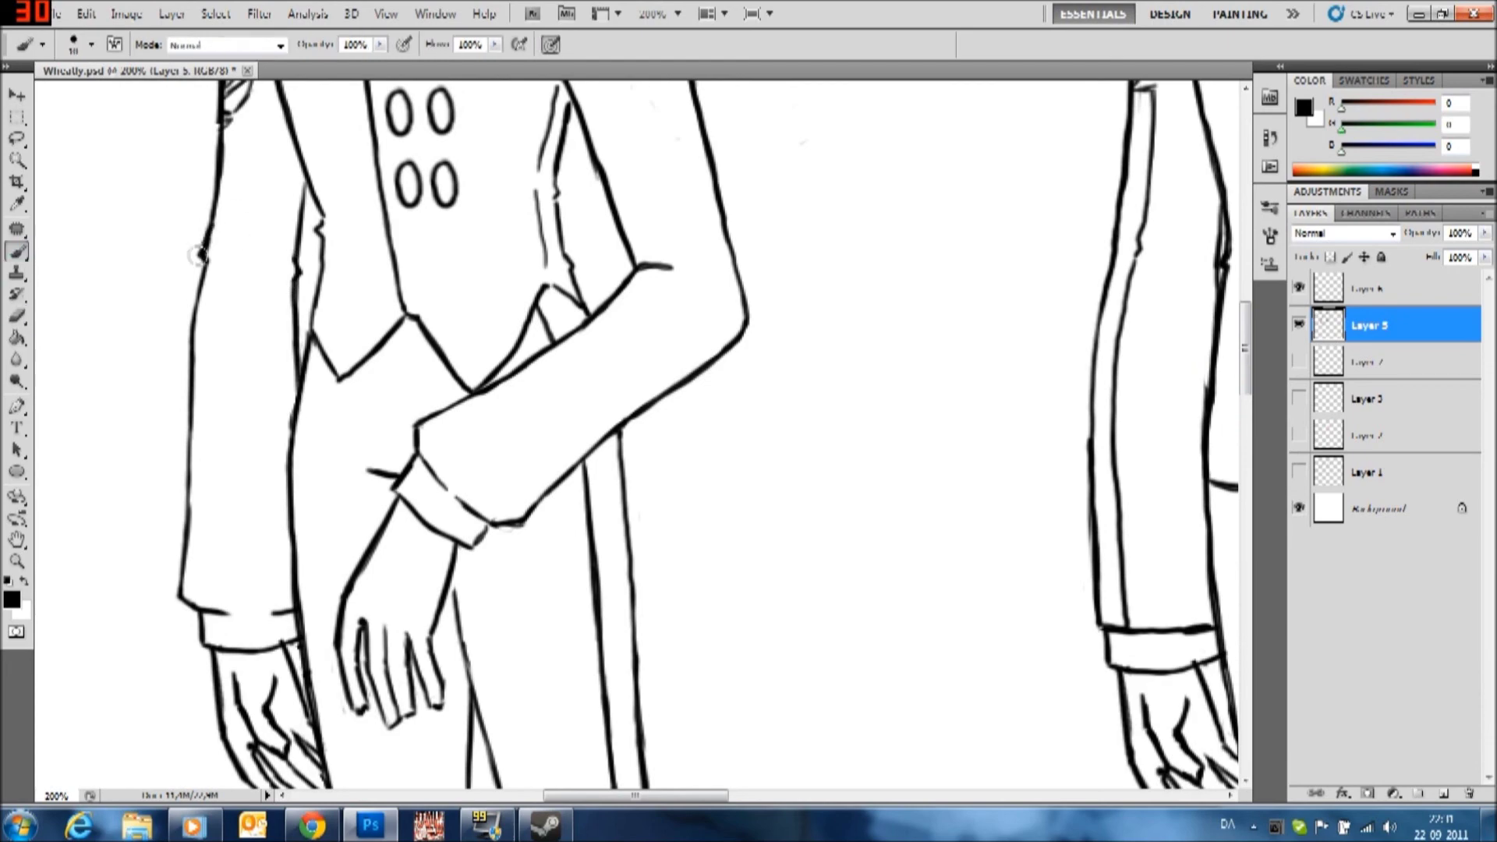
Lasso the left arm, move it over the right figure's hanging arm, and copy it onto a new layer
{"action": "scroll", "coordinate": [195, 254], "scroll_direction": "right", "scroll_amount": 3}
{"action": "scroll", "coordinate": [258, 344], "scroll_direction": "down", "scroll_amount": 2}
{"action": "key", "text": "l"}
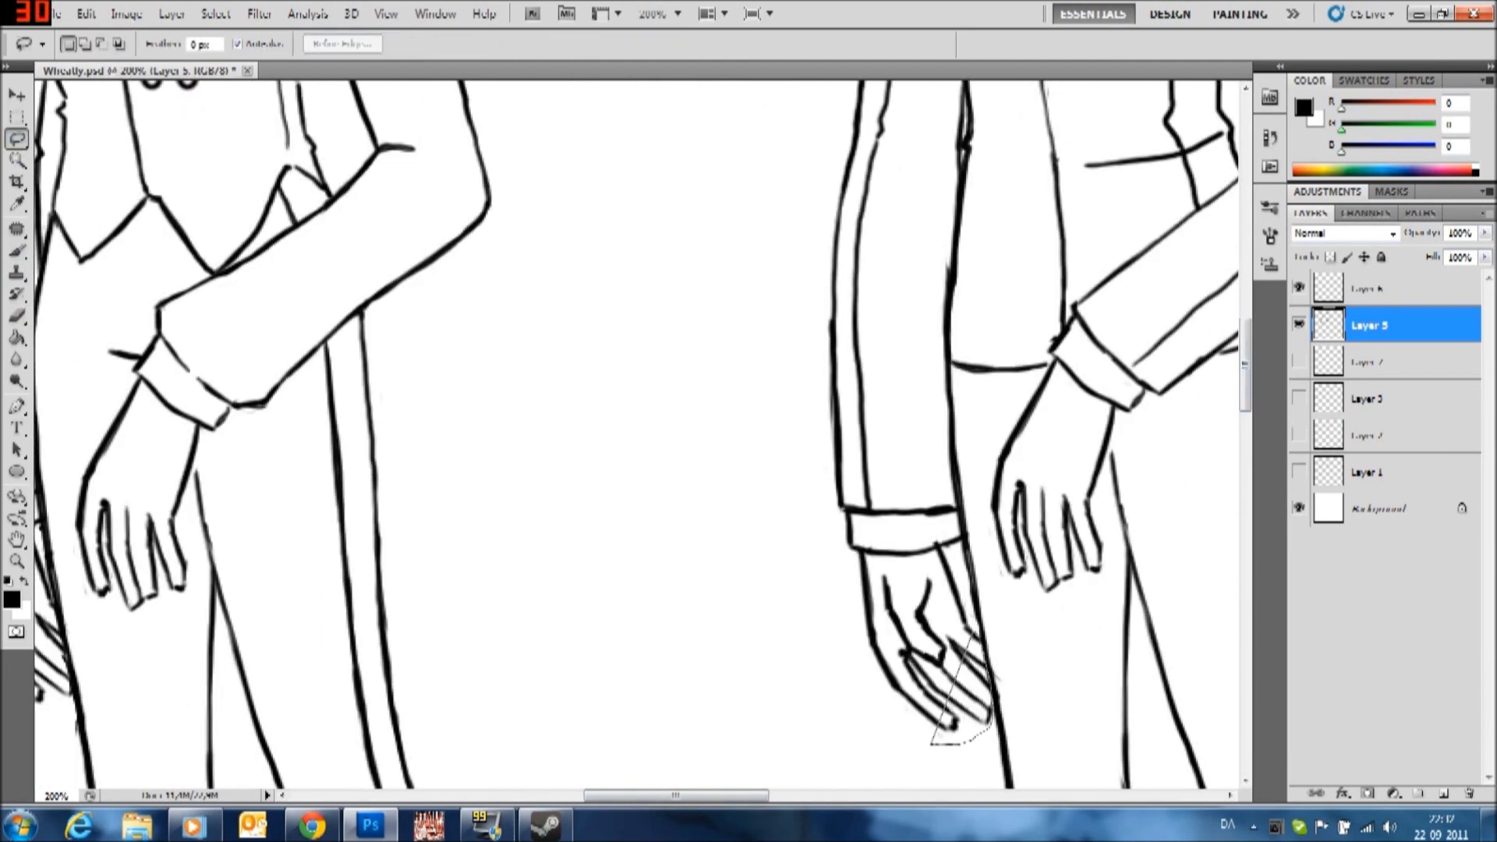
{"action": "scroll", "coordinate": [257, 344], "scroll_direction": "left", "scroll_amount": 5}
{"action": "left_click_drag", "start_coordinate": [251, 117], "coordinate": [375, 156]}
{"action": "key", "text": "v"}
{"action": "scroll", "coordinate": [441, 572], "scroll_direction": "right", "scroll_amount": 8}
{"action": "left_click_drag", "start_coordinate": [440, 571], "coordinate": [545, 442]}
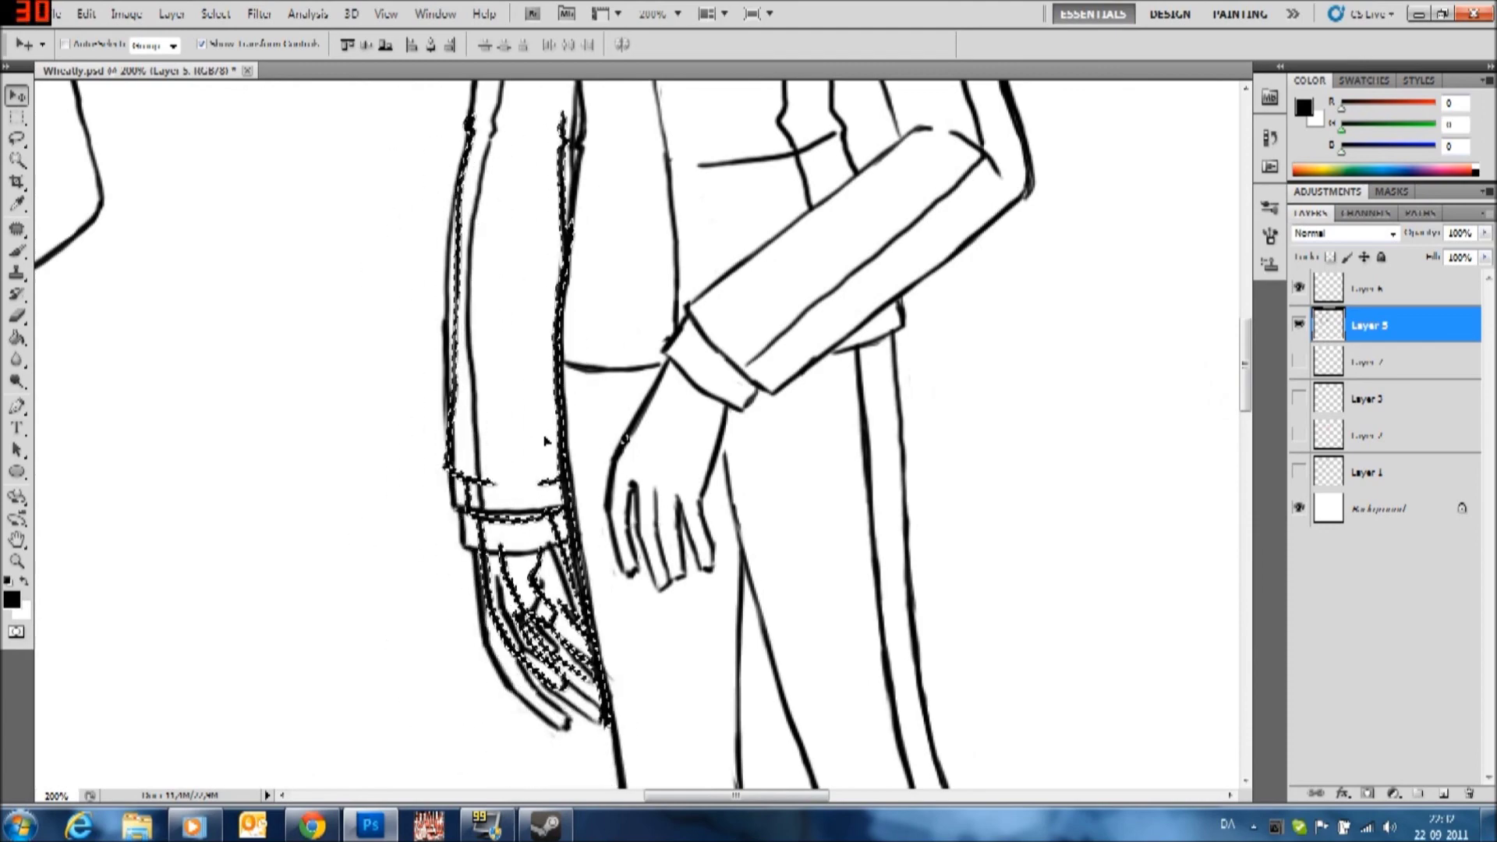
{"action": "left_click_drag", "start_coordinate": [702, 795], "coordinate": [686, 795]}
{"action": "mouse_move", "coordinate": [714, 438]}
{"action": "left_mouse_down"}
{"action": "mouse_move", "coordinate": [718, 411]}
{"action": "mouse_move", "coordinate": [385, 428]}
{"action": "mouse_move", "coordinate": [712, 475]}
{"action": "mouse_move", "coordinate": [698, 446]}
{"action": "left_mouse_up"}
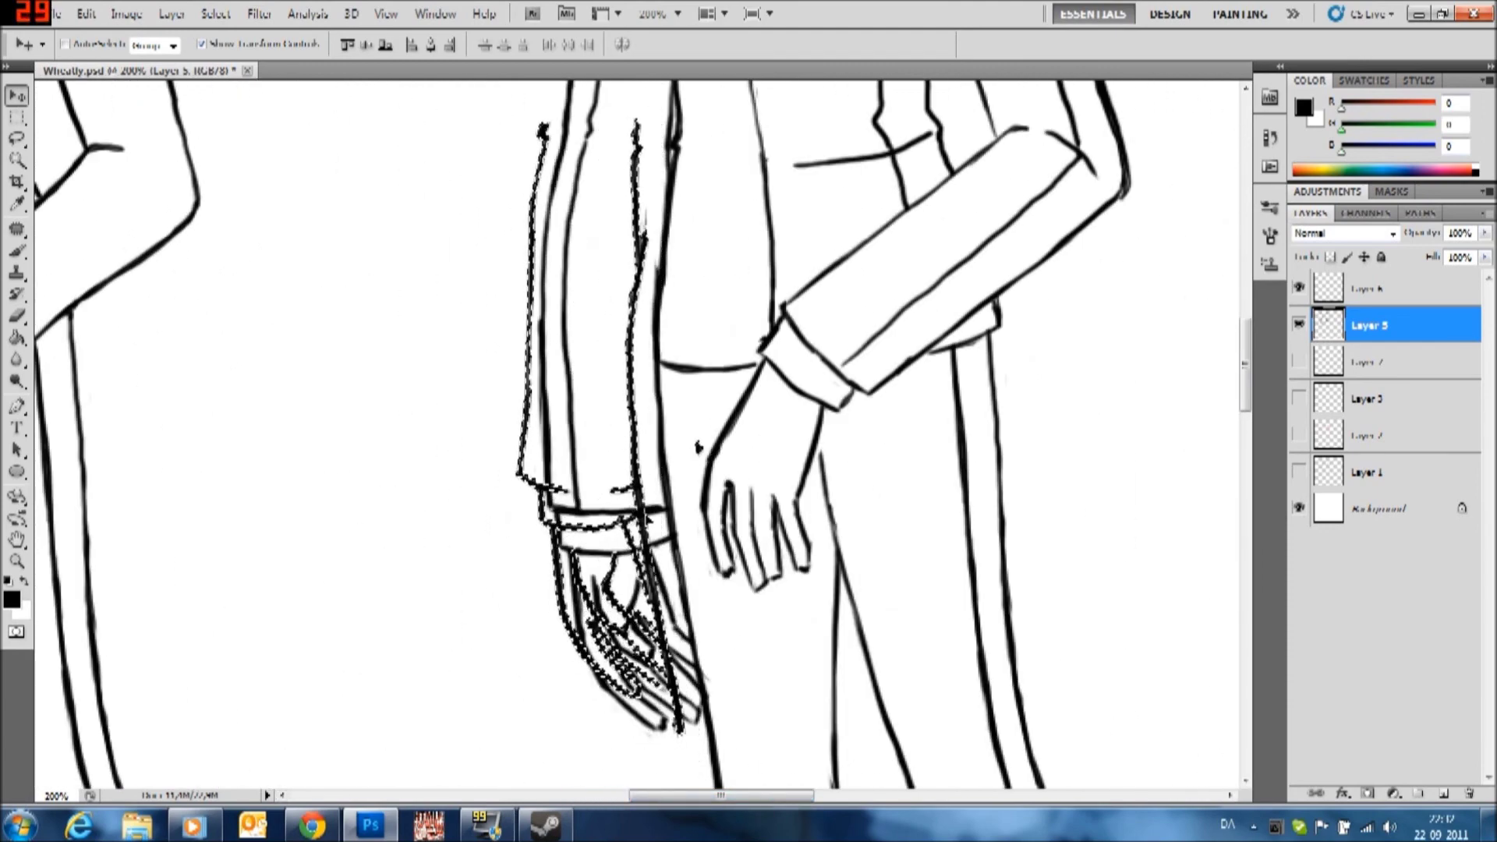
{"action": "key", "text": "ctrl+j"}
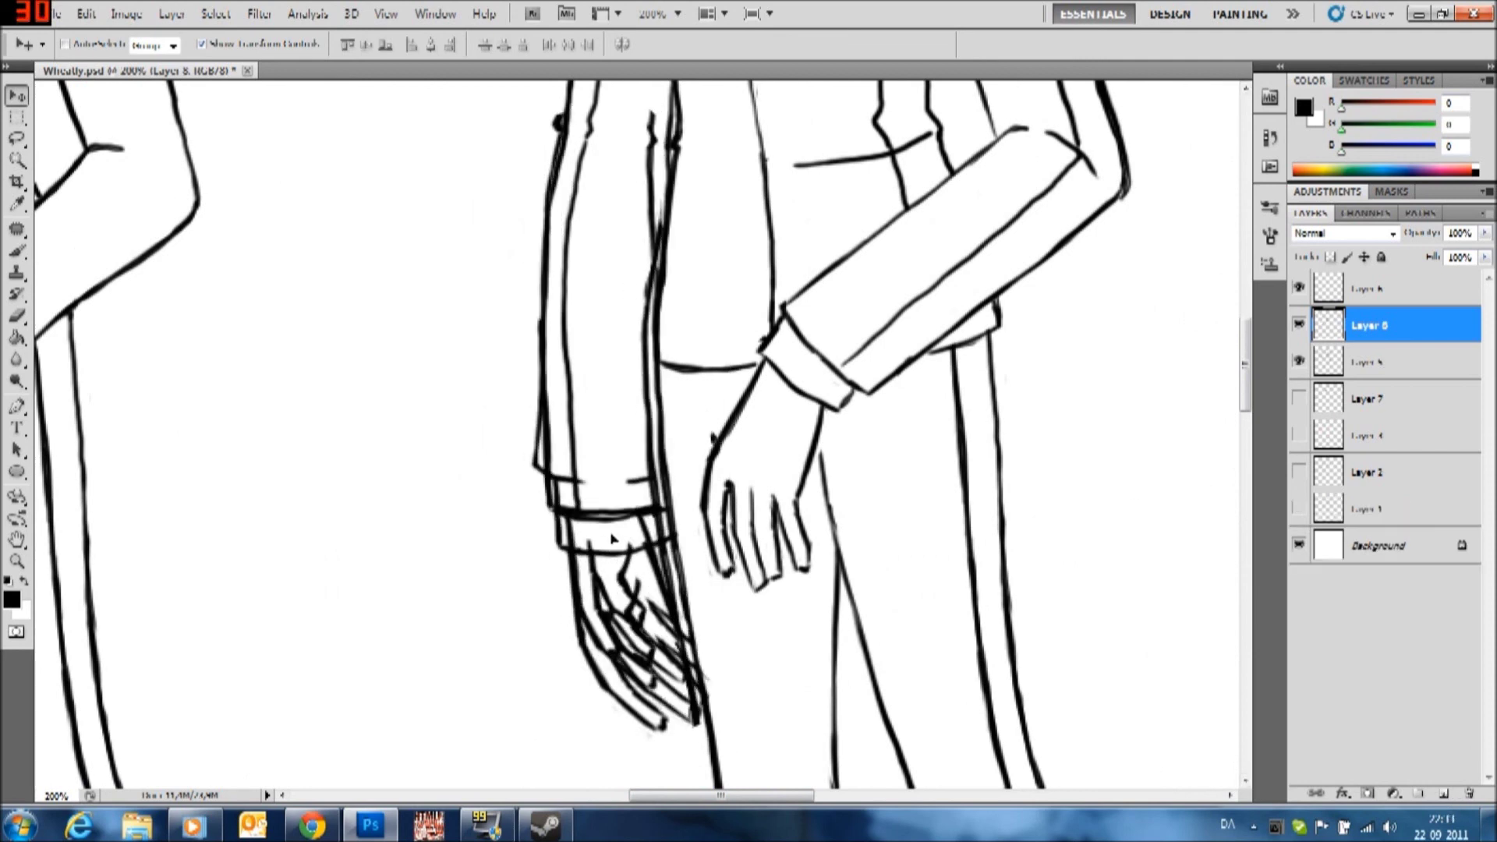
{"action": "left_click_drag", "start_coordinate": [612, 538], "coordinate": [624, 526]}
Fade the original line art to grey, erase the doubled sleeve outlines and redraw the sleeve edge
{"action": "left_click", "coordinate": [1396, 361]}
{"action": "left_click_drag", "start_coordinate": [1433, 256], "coordinate": [1403, 256]}
{"action": "key", "text": "e"}
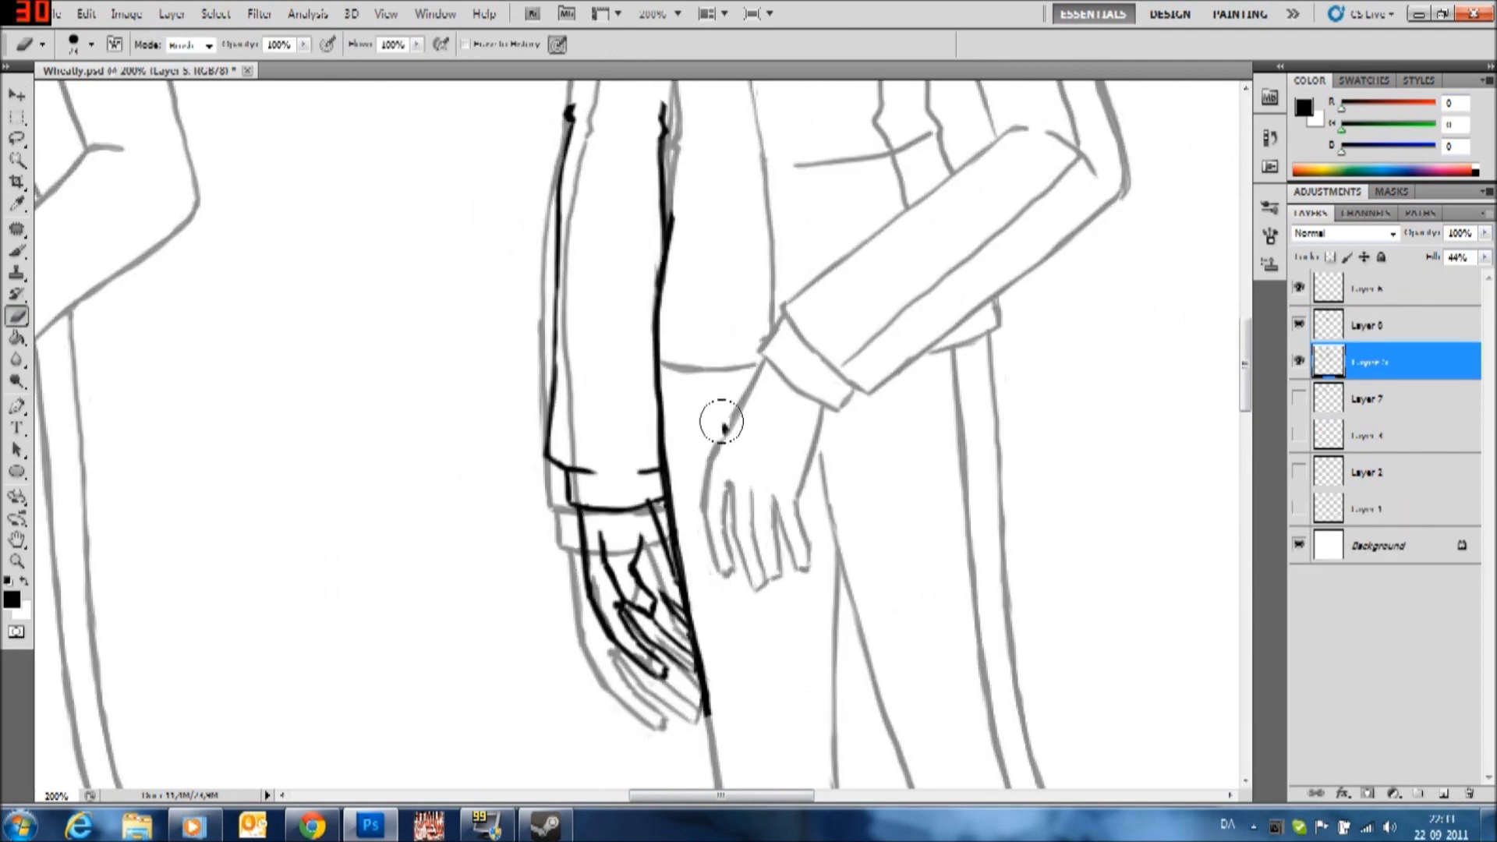
{"action": "key", "text": "alt+bracketright"}
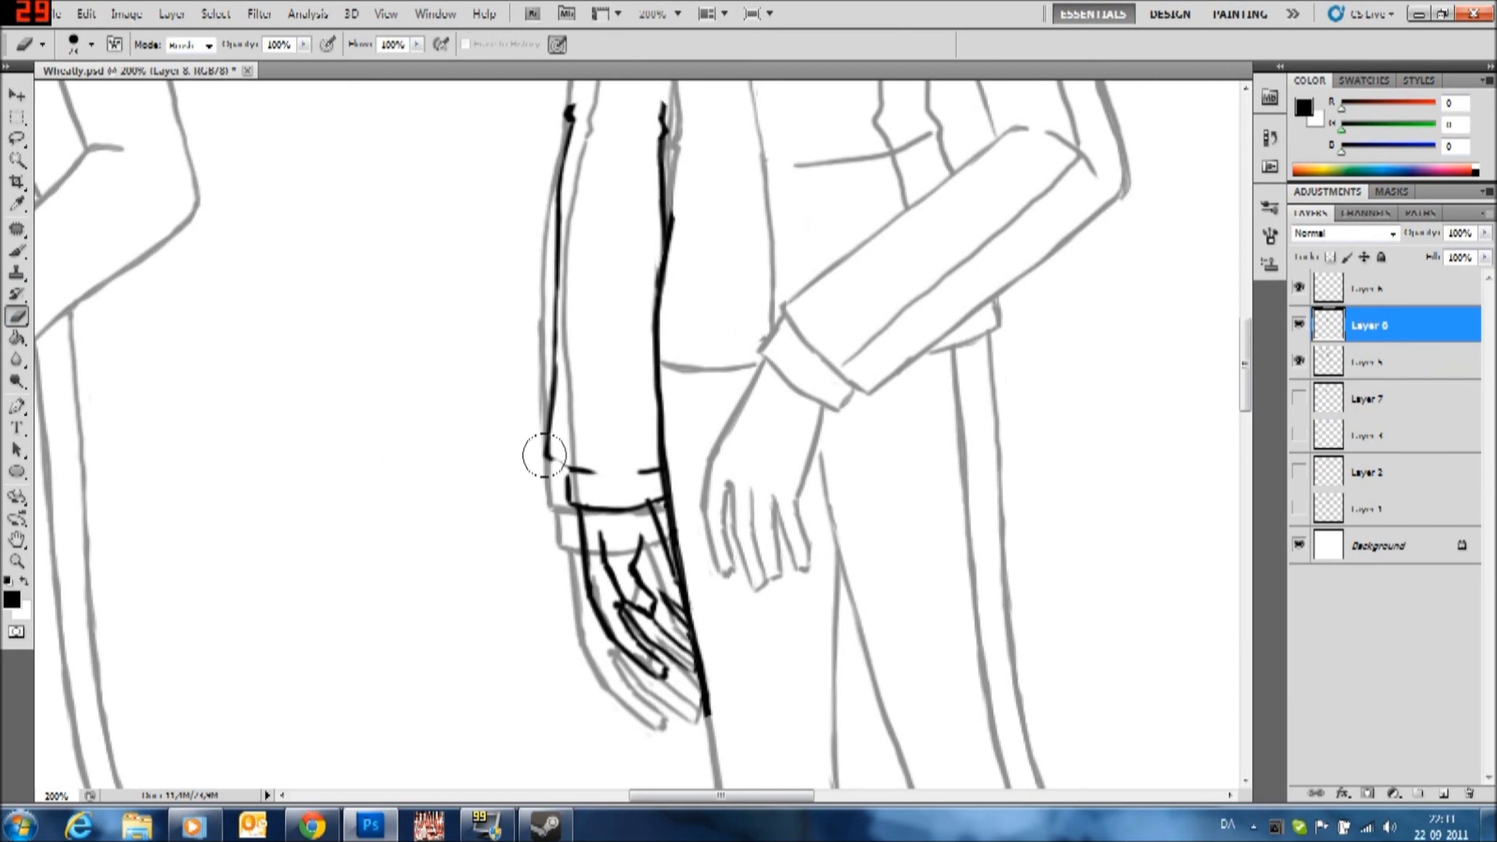
{"action": "left_click_drag", "start_coordinate": [544, 456], "coordinate": [570, 132]}
{"action": "left_click_drag", "start_coordinate": [663, 101], "coordinate": [663, 296]}
{"action": "key", "text": "b"}
{"action": "mouse_move", "coordinate": [561, 135]}
{"action": "left_mouse_down"}
{"action": "mouse_move", "coordinate": [550, 475]}
{"action": "mouse_move", "coordinate": [540, 413]}
{"action": "left_mouse_up"}
{"action": "key", "text": "ctrl+z"}
Erase the old grey hand lines, merge the arm into the line art, remove the fingertip-to-leg stray, and zoom out
{"action": "left_click", "coordinate": [1347, 362]}
{"action": "key", "text": "e"}
{"action": "mouse_move", "coordinate": [636, 714]}
{"action": "left_mouse_down"}
{"action": "mouse_move", "coordinate": [659, 711]}
{"action": "mouse_move", "coordinate": [621, 718]}
{"action": "mouse_move", "coordinate": [568, 559]}
{"action": "mouse_move", "coordinate": [616, 538]}
{"action": "mouse_move", "coordinate": [682, 633]}
{"action": "left_mouse_up"}
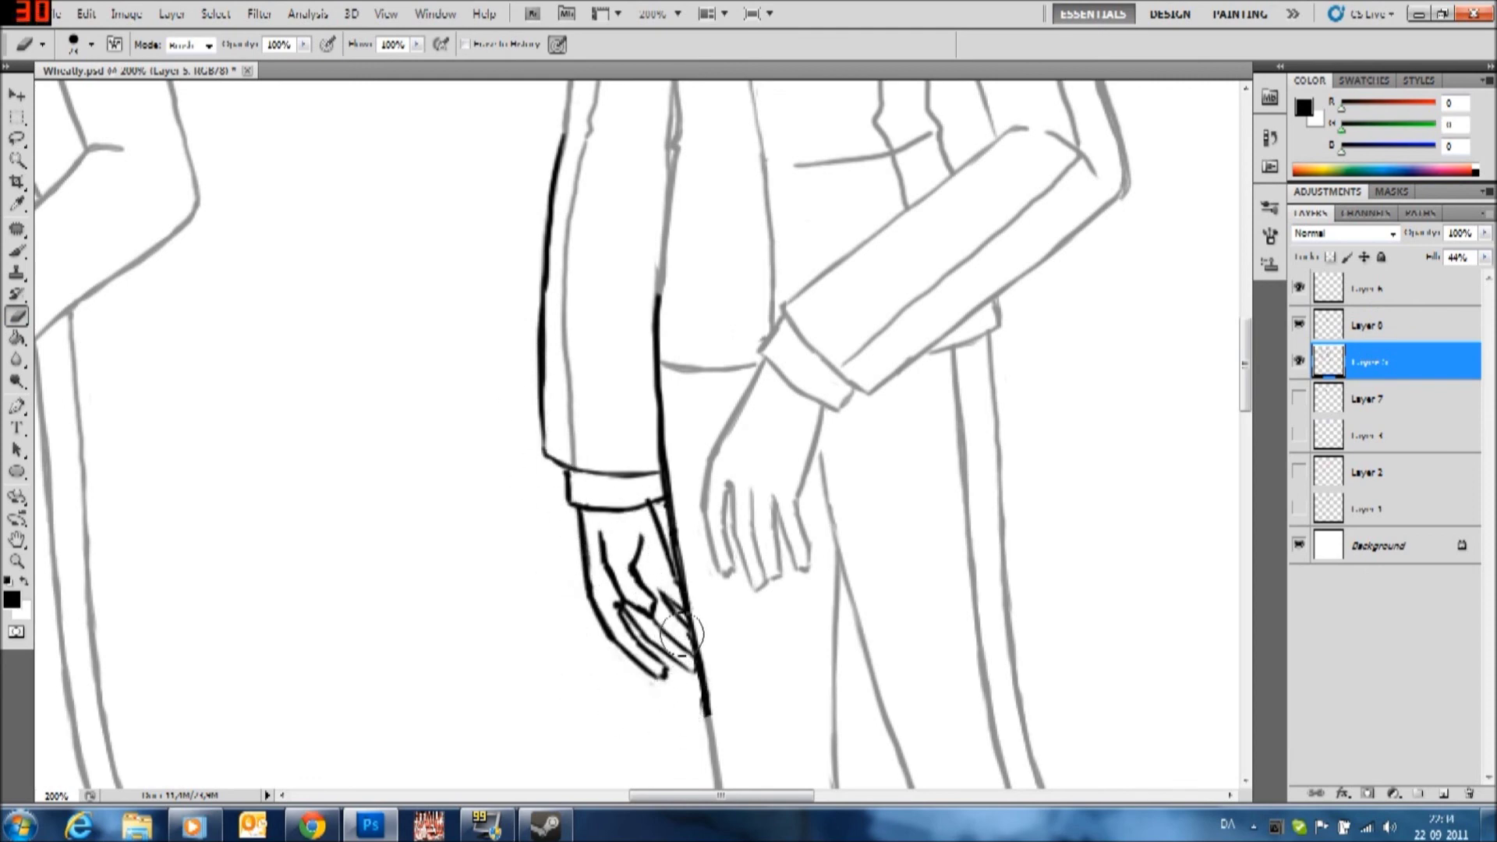
{"action": "key", "text": "ctrl+e"}
{"action": "key", "text": "b"}
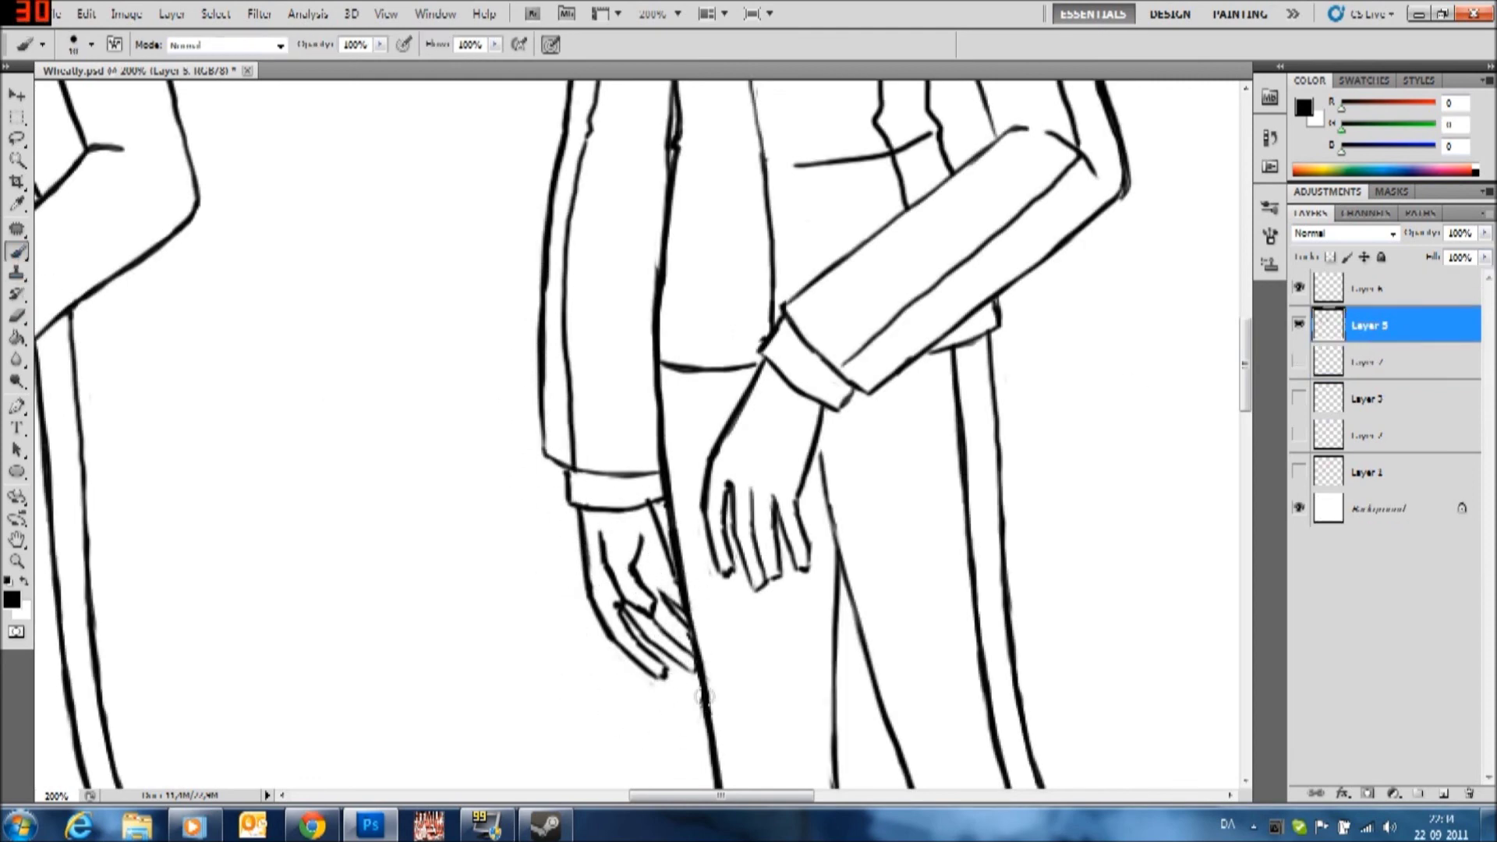
{"action": "key", "text": "e"}
{"action": "key", "text": "b"}
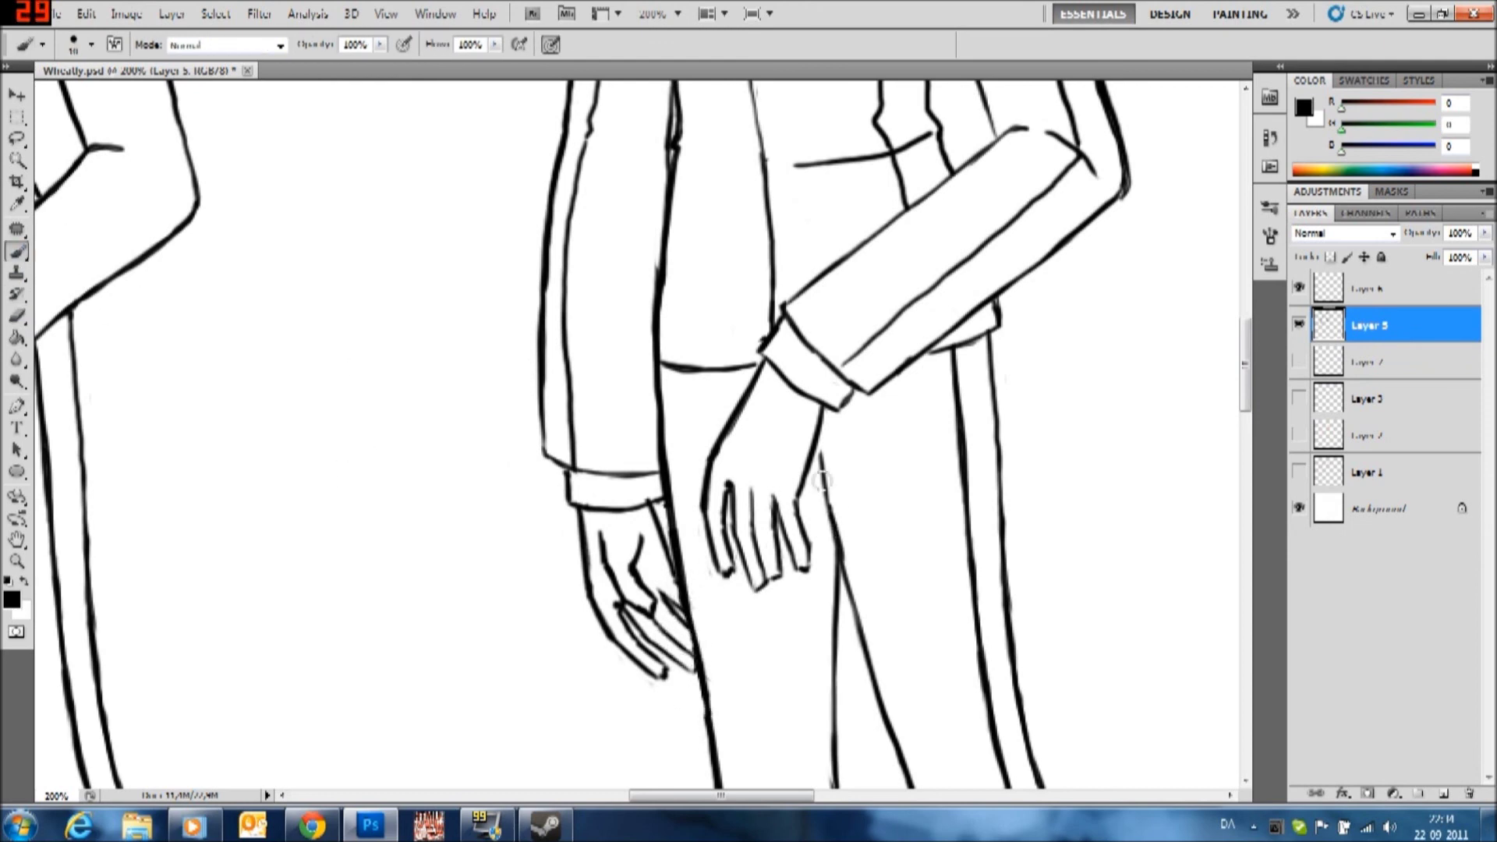
{"action": "key", "text": "e"}
{"action": "left_click_drag", "start_coordinate": [830, 562], "coordinate": [815, 445]}
{"action": "key", "text": "b"}
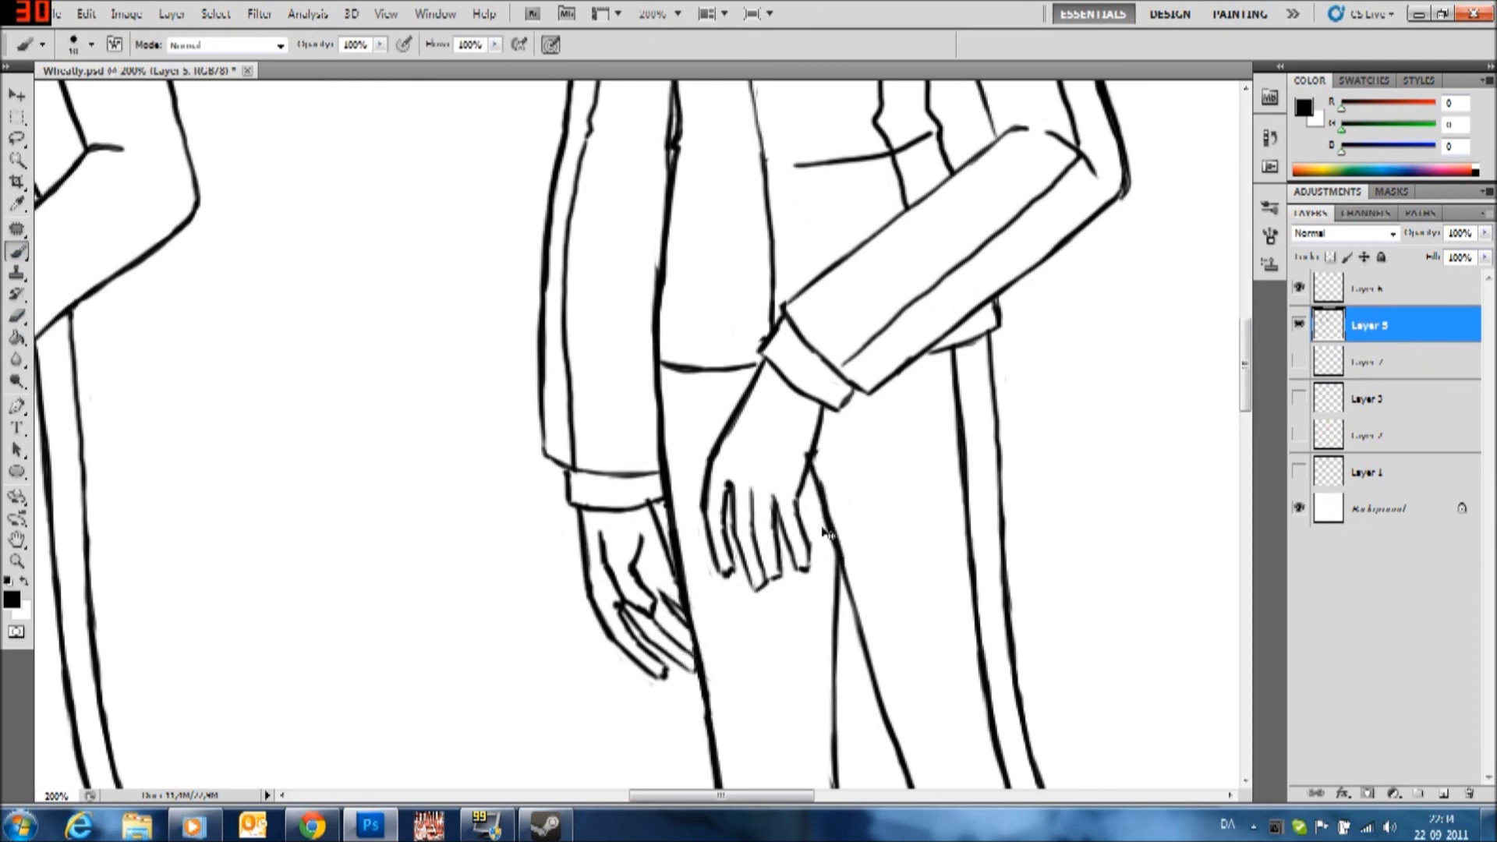
{"action": "scroll", "coordinate": [182, 454], "scroll_direction": "left", "scroll_amount": 3}
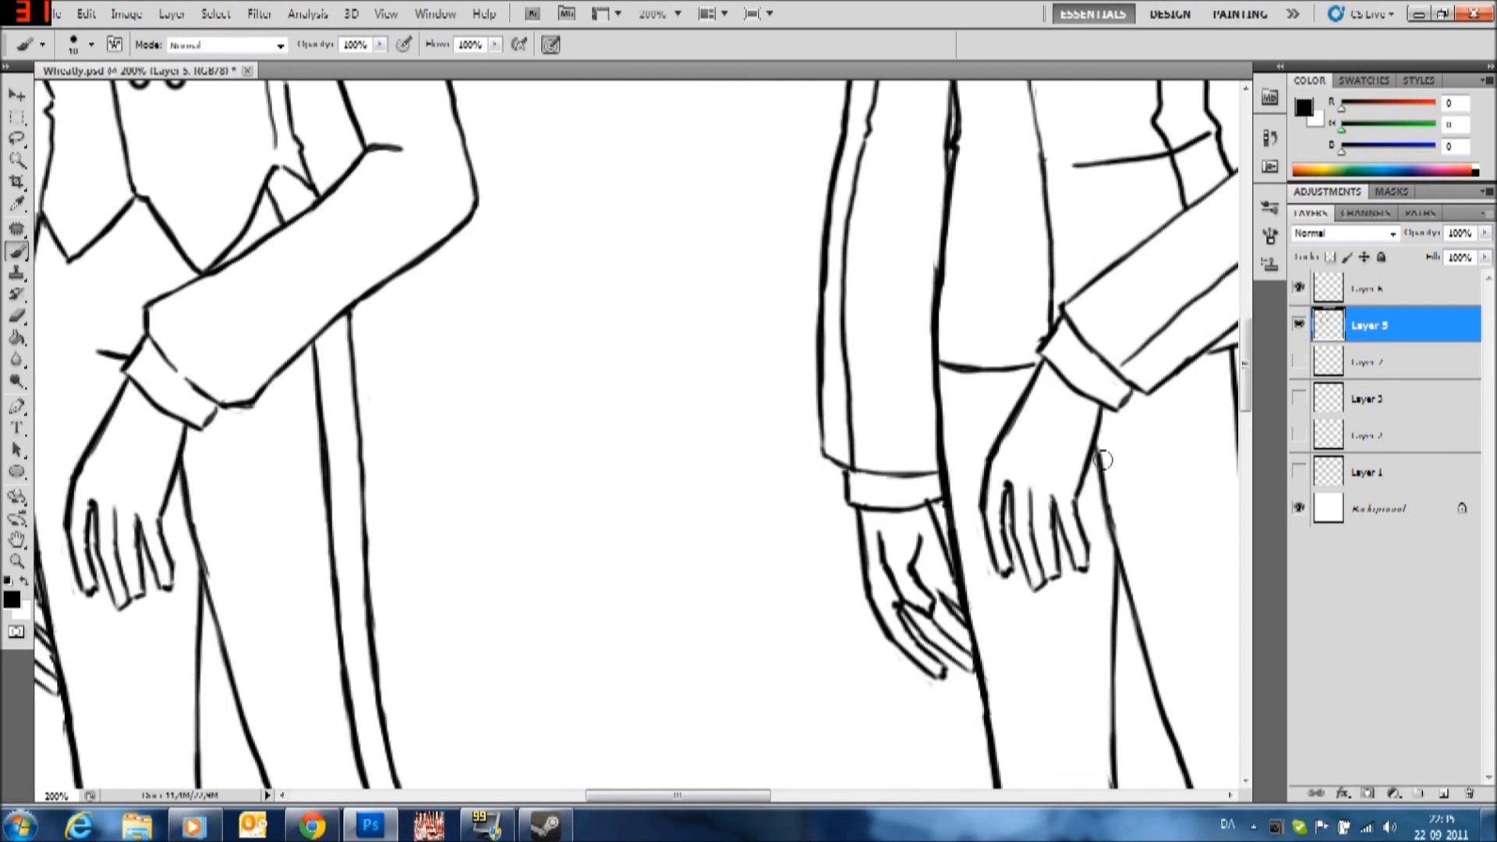
{"action": "key", "text": "ctrl+minus"}
{"action": "key", "text": "ctrl+minus"}
{"action": "key", "text": "ctrl+minus"}
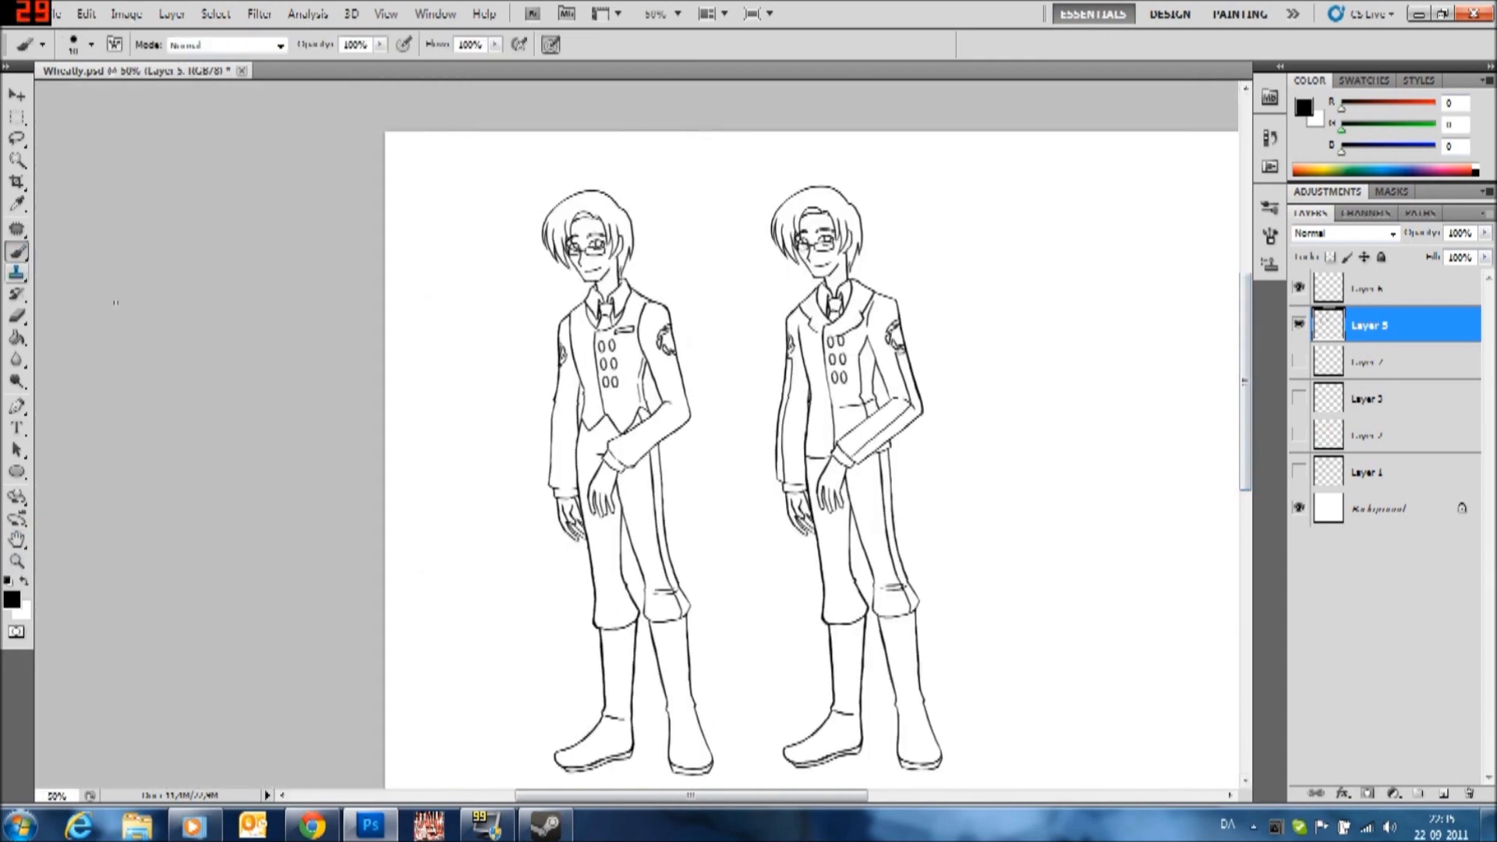
Add two small strokes above the doodle and zoom to 100% on the figures
{"action": "left_click_drag", "start_coordinate": [958, 310], "coordinate": [981, 284]}
{"action": "left_click_drag", "start_coordinate": [998, 322], "coordinate": [1023, 285]}
{"action": "key", "text": "z"}
{"action": "left_click", "coordinate": [782, 197]}
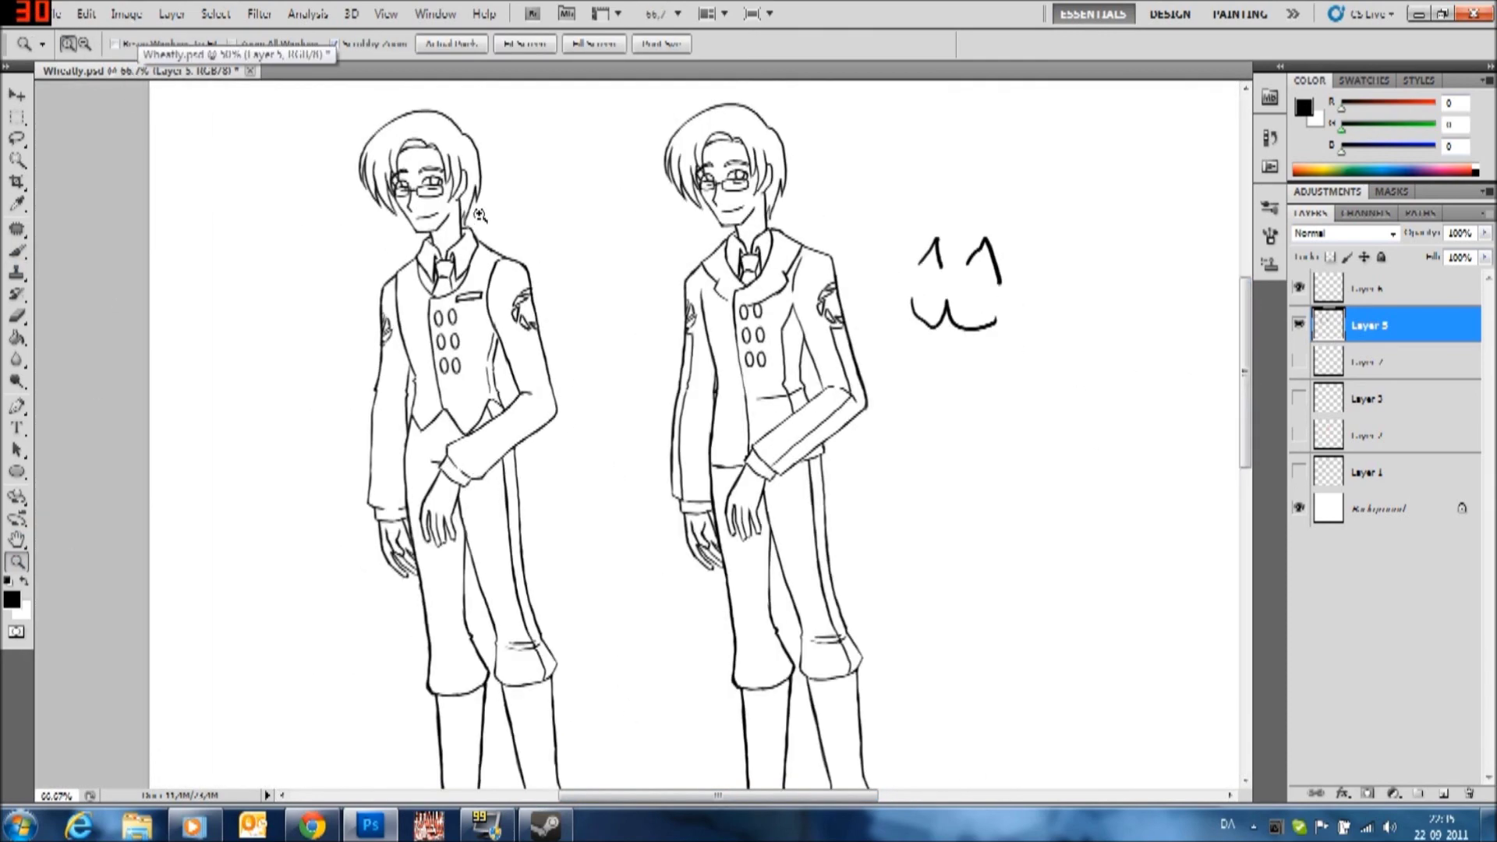
{"action": "left_click_drag", "start_coordinate": [1242, 340], "coordinate": [1242, 395]}
Touch up the right figure's jacket outline with a brush stroke
{"action": "key", "text": "e"}
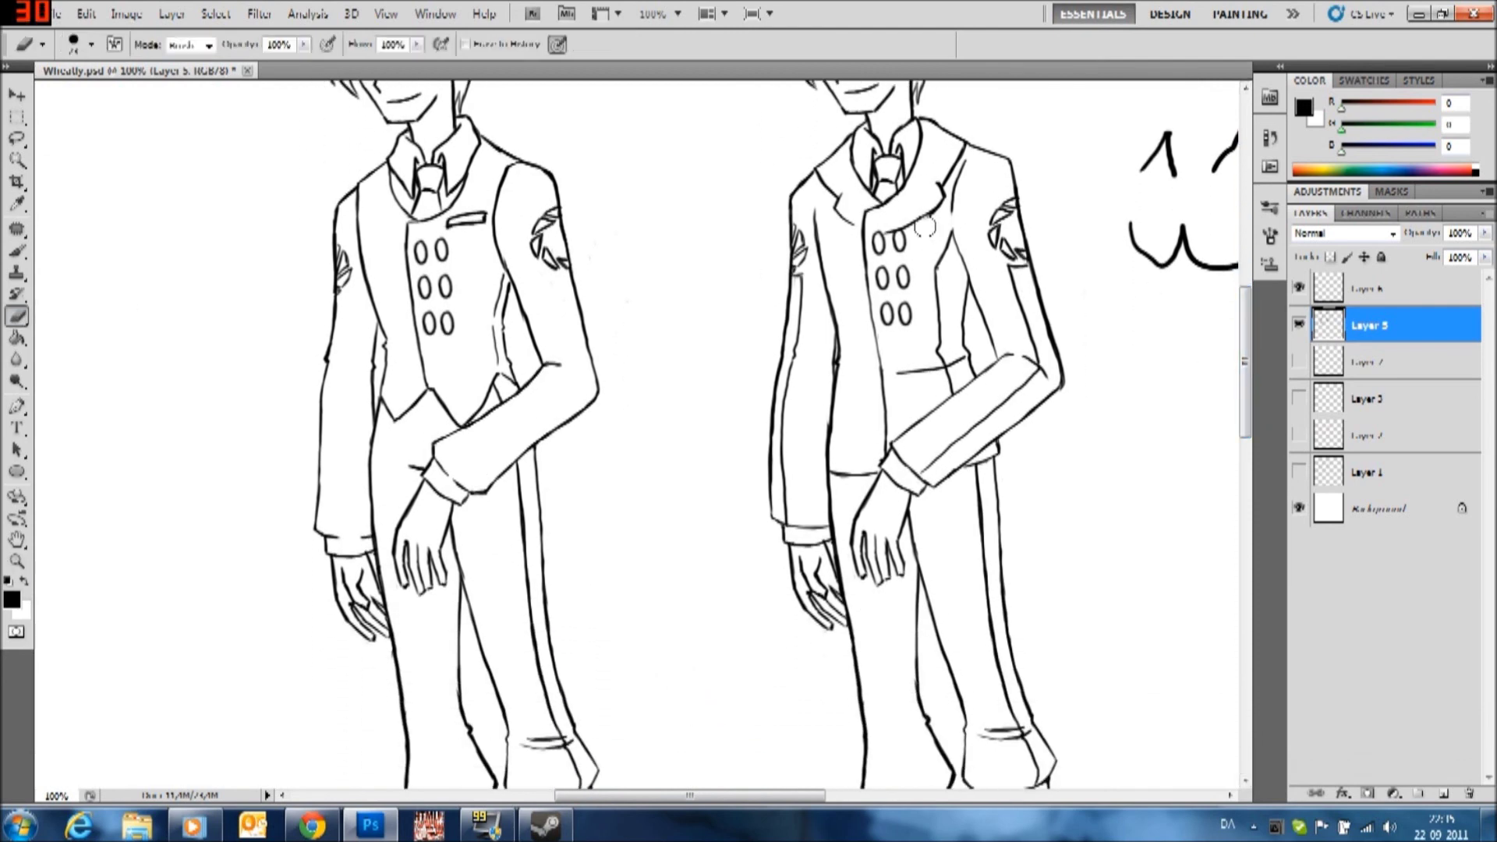
{"action": "key", "text": "b"}
{"action": "scroll", "coordinate": [1250, 311], "scroll_direction": "up", "scroll_amount": 3}
{"action": "scroll", "coordinate": [1251, 311], "scroll_direction": "down", "scroll_amount": 5}
{"action": "key", "text": "e"}
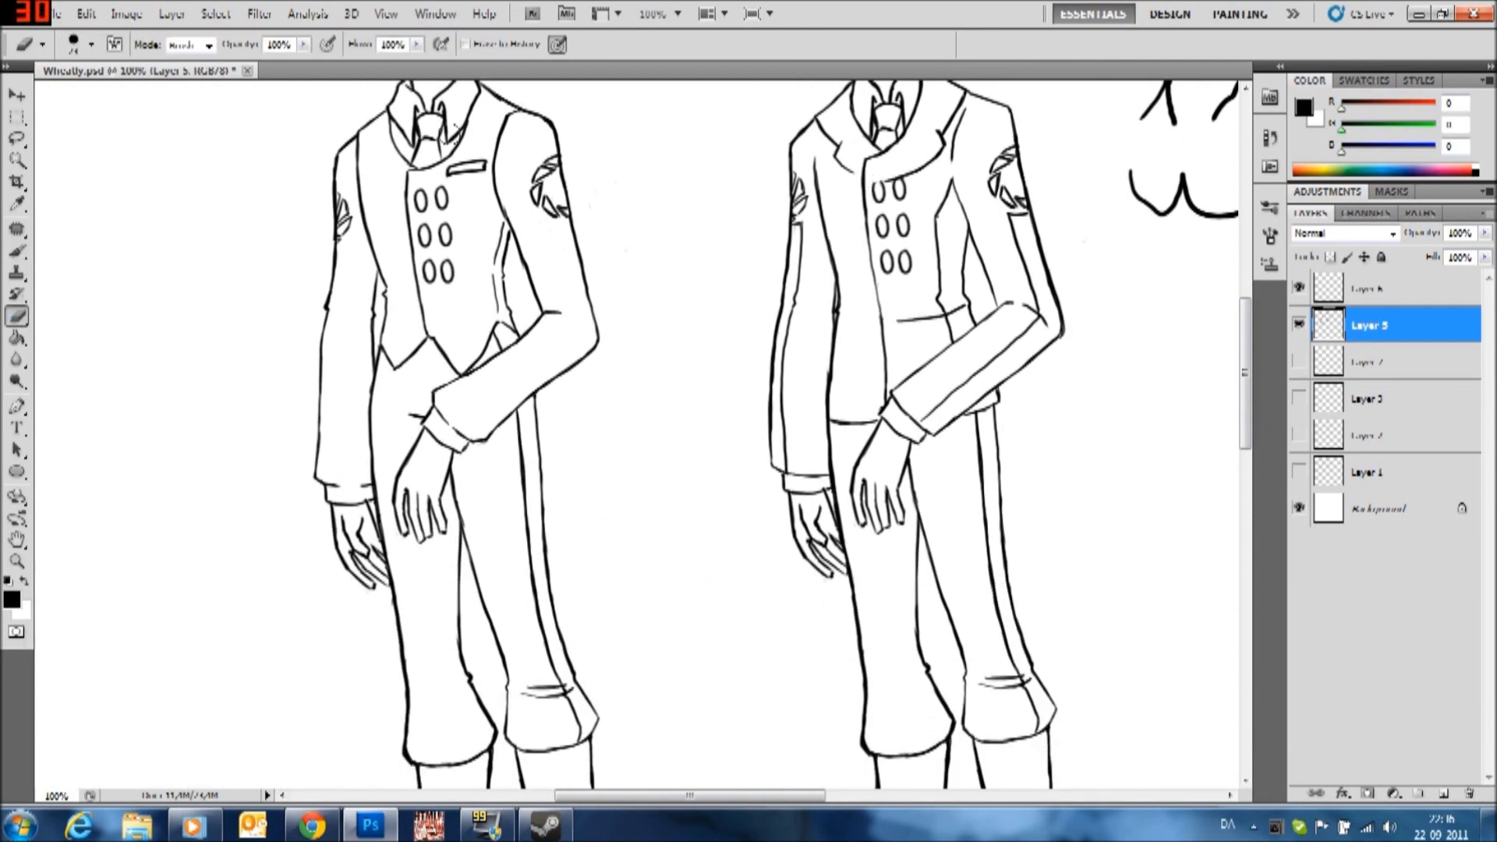
{"action": "scroll", "coordinate": [1245, 367], "scroll_direction": "down", "scroll_amount": 3}
{"action": "scroll", "coordinate": [1245, 367], "scroll_direction": "up", "scroll_amount": 2}
{"action": "key", "text": "b"}
{"action": "mouse_move", "coordinate": [850, 385]}
{"action": "left_mouse_down"}
{"action": "mouse_move", "coordinate": [833, 327]}
{"action": "mouse_move", "coordinate": [821, 383]}
{"action": "left_mouse_up"}
Handwrite a trial 'Wheatley' title with small numbers above the heads
{"action": "key", "text": "e"}
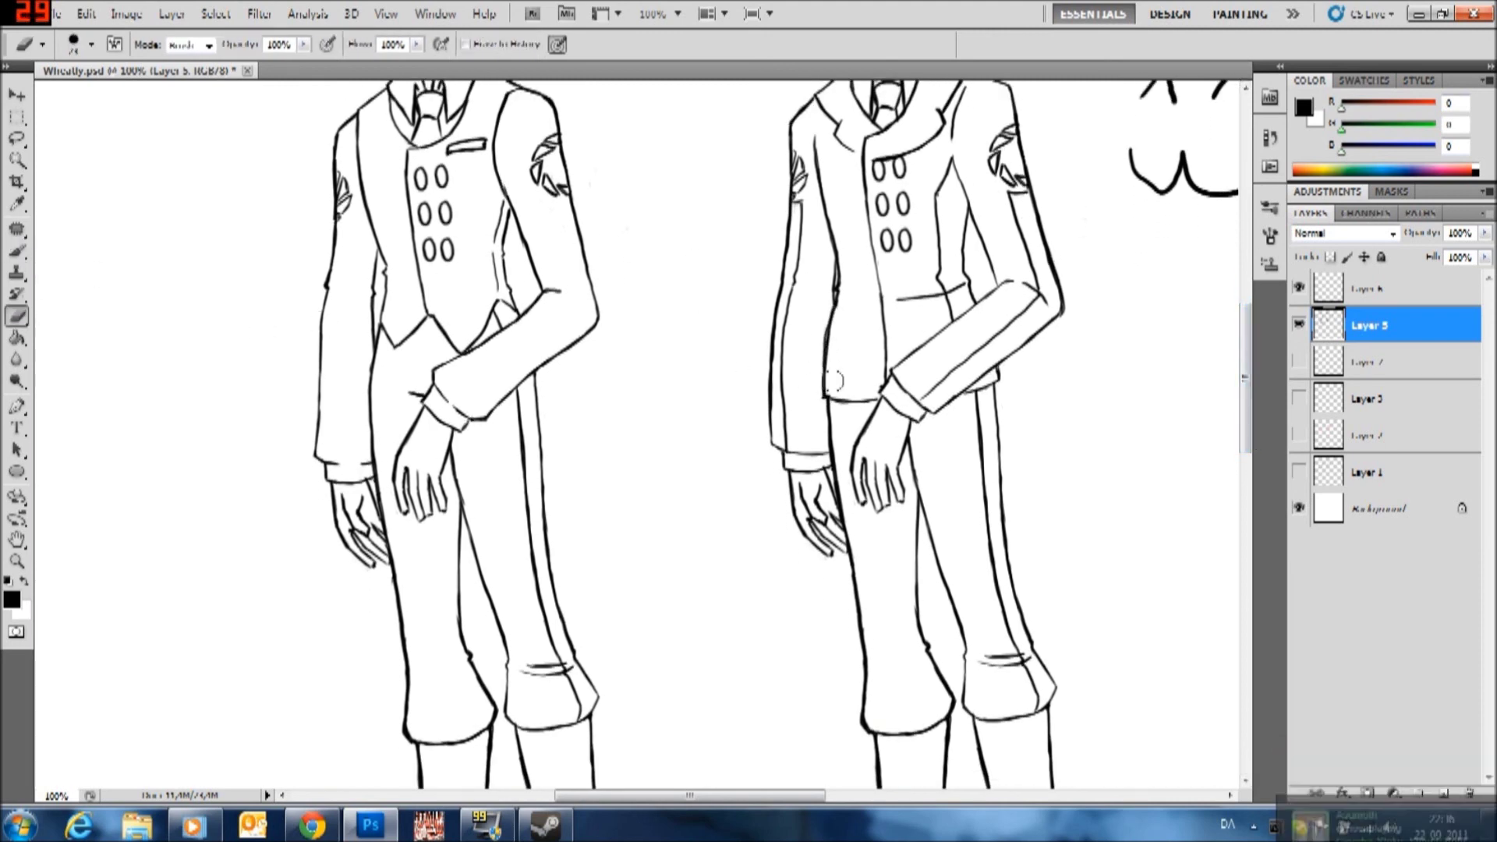
{"action": "scroll", "coordinate": [825, 318], "scroll_direction": "up", "scroll_amount": 5}
{"action": "scroll", "coordinate": [824, 318], "scroll_direction": "down", "scroll_amount": 5}
{"action": "scroll", "coordinate": [824, 319], "scroll_direction": "down", "scroll_amount": 3}
{"action": "scroll", "coordinate": [1146, 249], "scroll_direction": "up", "scroll_amount": 10}
{"action": "key", "text": "b"}
{"action": "mouse_move", "coordinate": [479, 264]}
{"action": "left_mouse_down"}
{"action": "mouse_move", "coordinate": [538, 254]}
{"action": "mouse_move", "coordinate": [631, 293]}
{"action": "left_mouse_up"}
{"action": "left_click_drag", "start_coordinate": [653, 271], "coordinate": [690, 266]}
{"action": "left_click_drag", "start_coordinate": [794, 220], "coordinate": [880, 193]}
{"action": "left_click_drag", "start_coordinate": [937, 204], "coordinate": [959, 215]}
{"action": "left_click", "coordinate": [969, 211]}
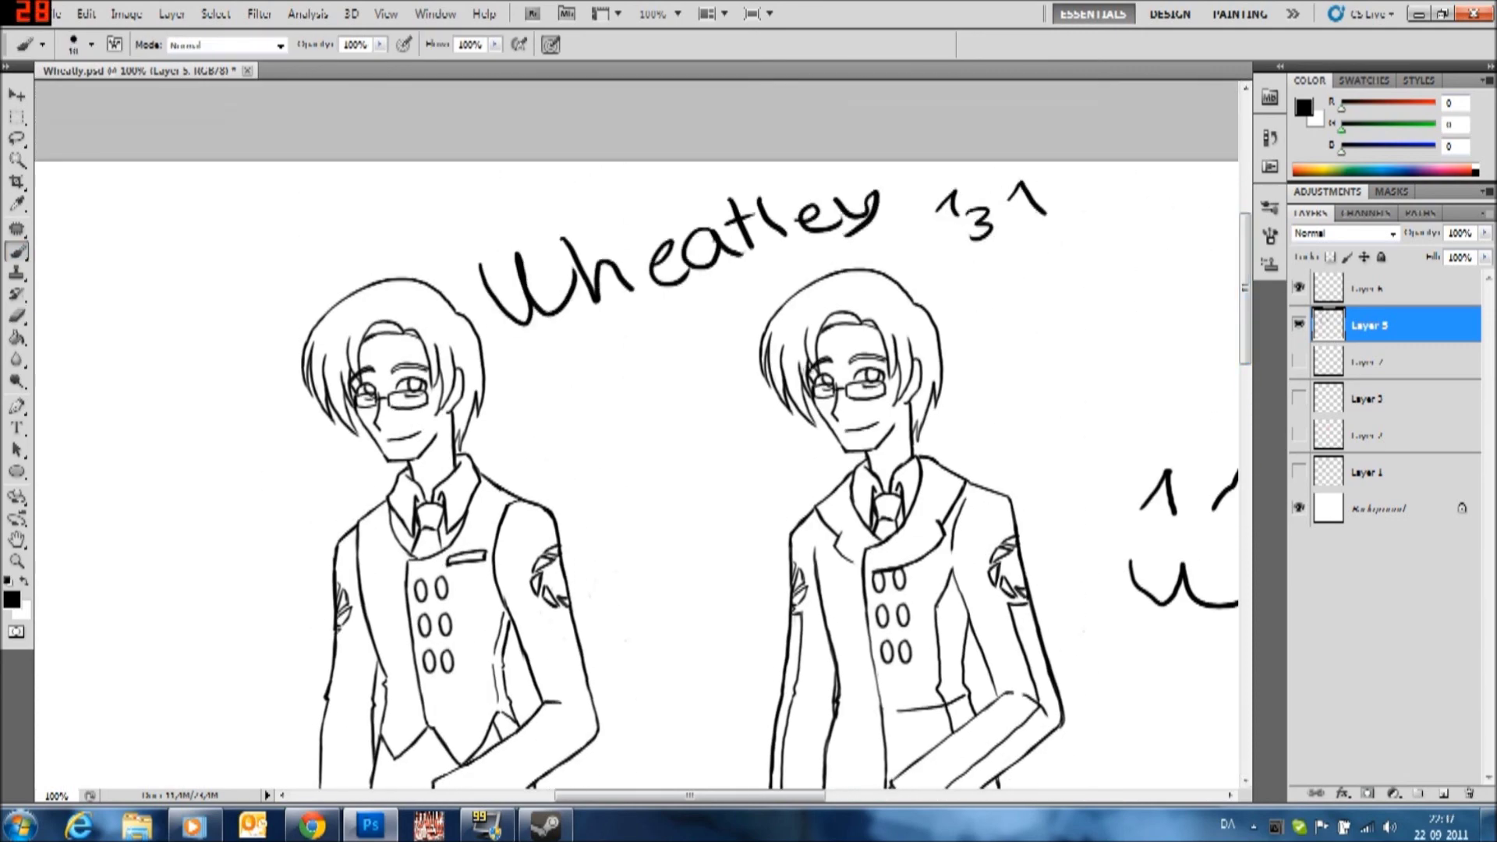
Show the colour sketch layers, erase the Wheatley title and doodles, then hide the line art
{"action": "key", "text": "e"}
{"action": "left_click_drag", "start_coordinate": [1298, 362], "coordinate": [1298, 471]}
{"action": "left_click_drag", "start_coordinate": [522, 288], "coordinate": [641, 274]}
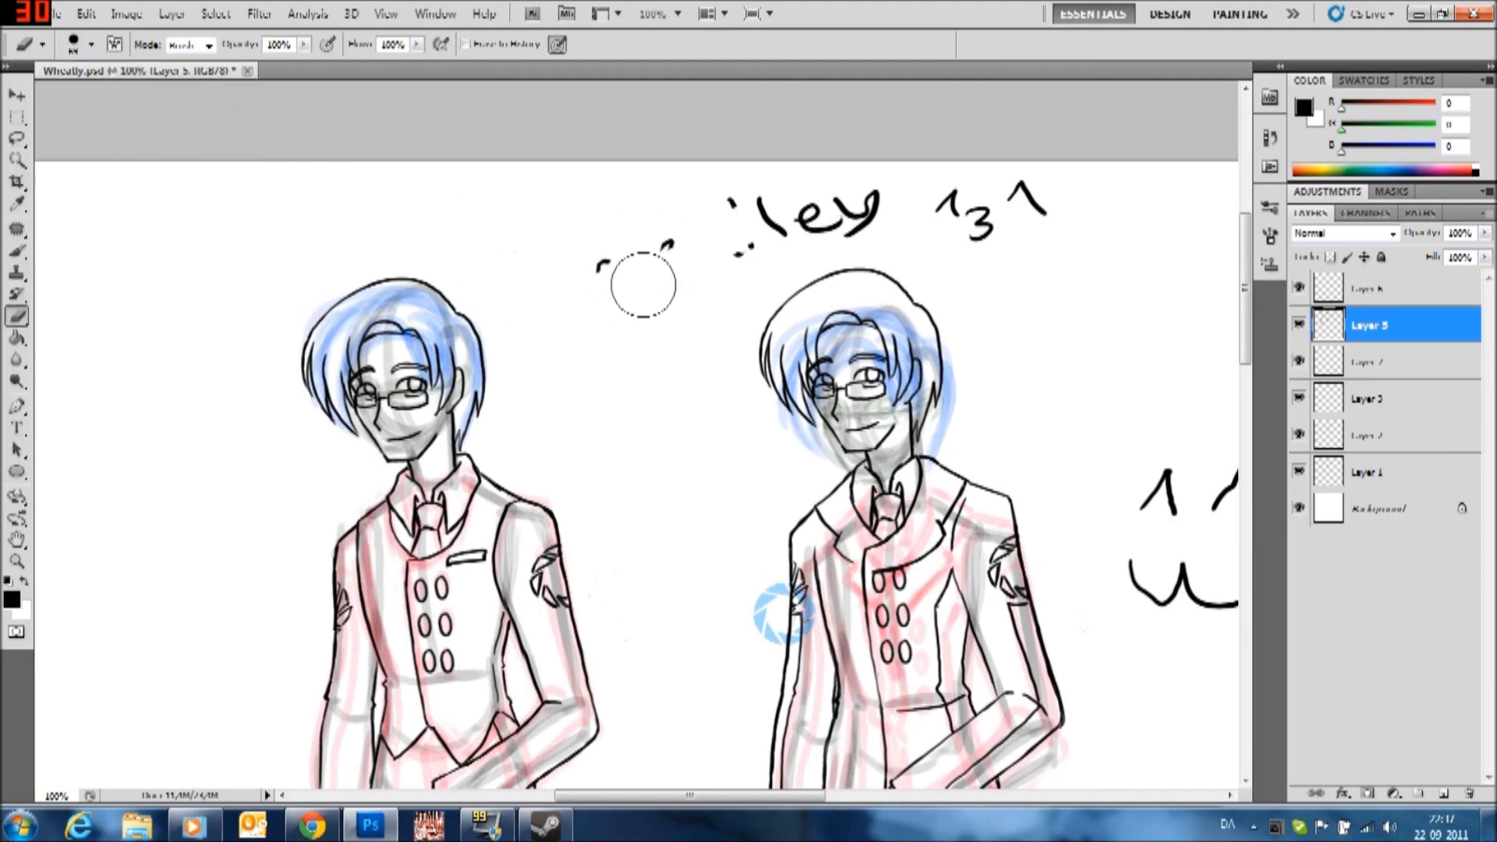
{"action": "left_click_drag", "start_coordinate": [788, 218], "coordinate": [1045, 203]}
{"action": "left_click_drag", "start_coordinate": [616, 265], "coordinate": [687, 273]}
{"action": "scroll", "coordinate": [769, 421], "scroll_direction": "right", "scroll_amount": 5}
{"action": "left_click_drag", "start_coordinate": [772, 475], "coordinate": [874, 600]}
{"action": "left_click_drag", "start_coordinate": [1312, 330], "coordinate": [1302, 436]}
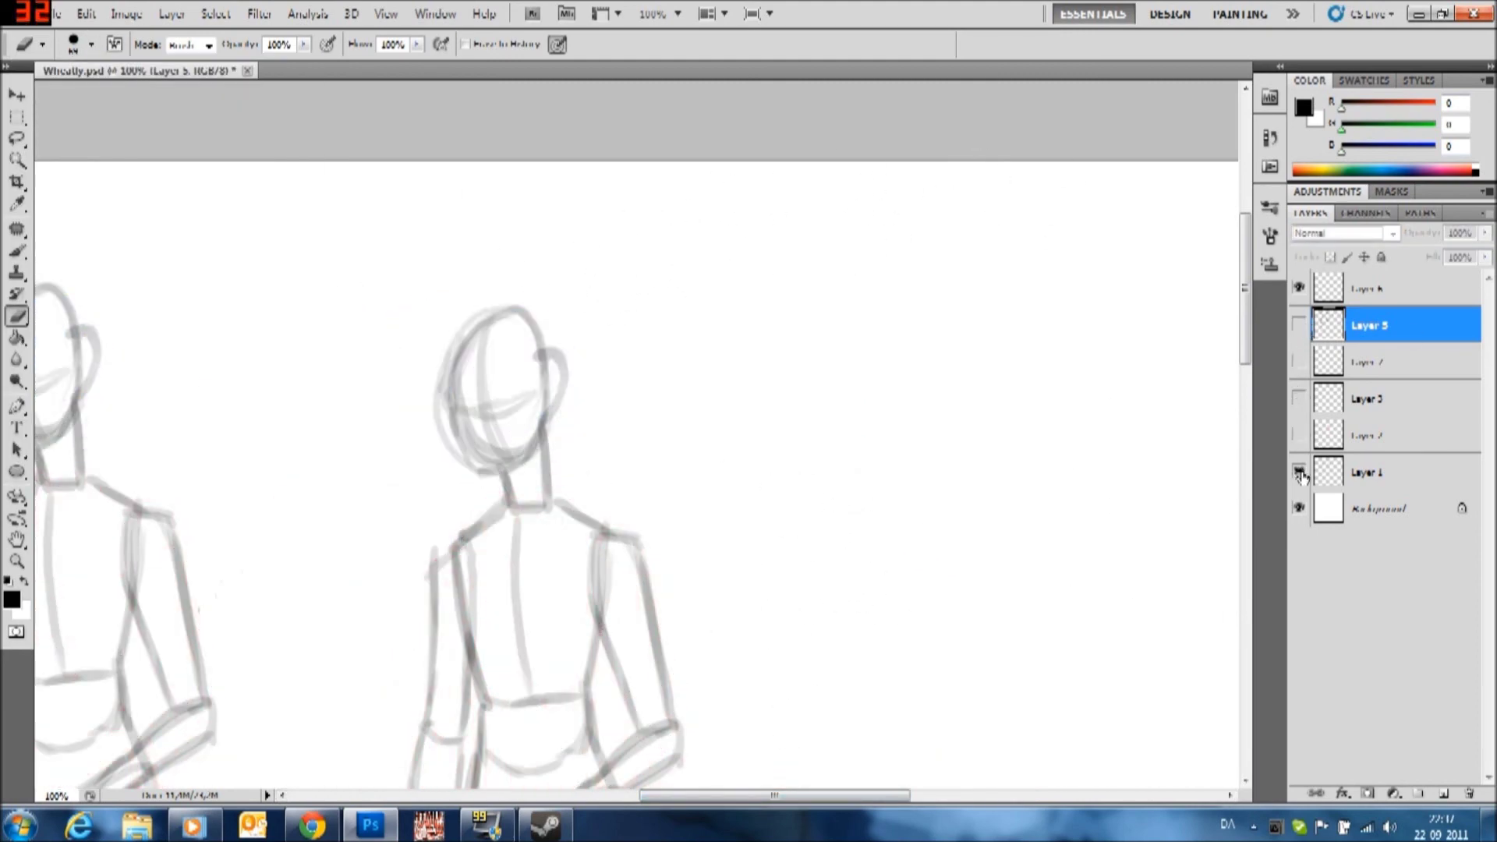
Show the red coat and blue hair sketches, then restore the clean line art and hide the sketches
{"action": "left_click_drag", "start_coordinate": [1245, 301], "coordinate": [1245, 317]}
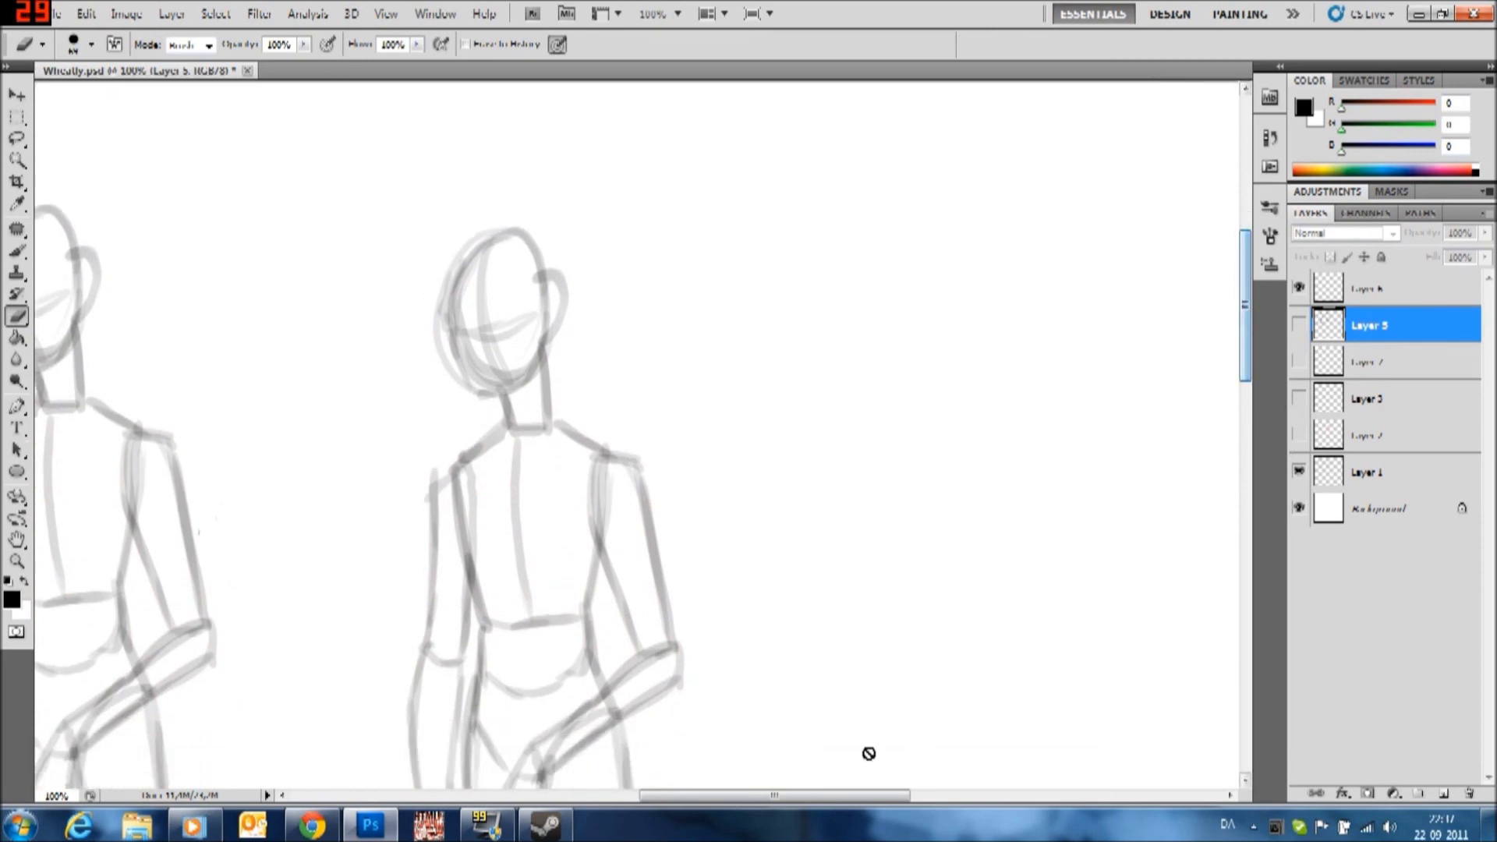
{"action": "left_click_drag", "start_coordinate": [847, 802], "coordinate": [774, 795]}
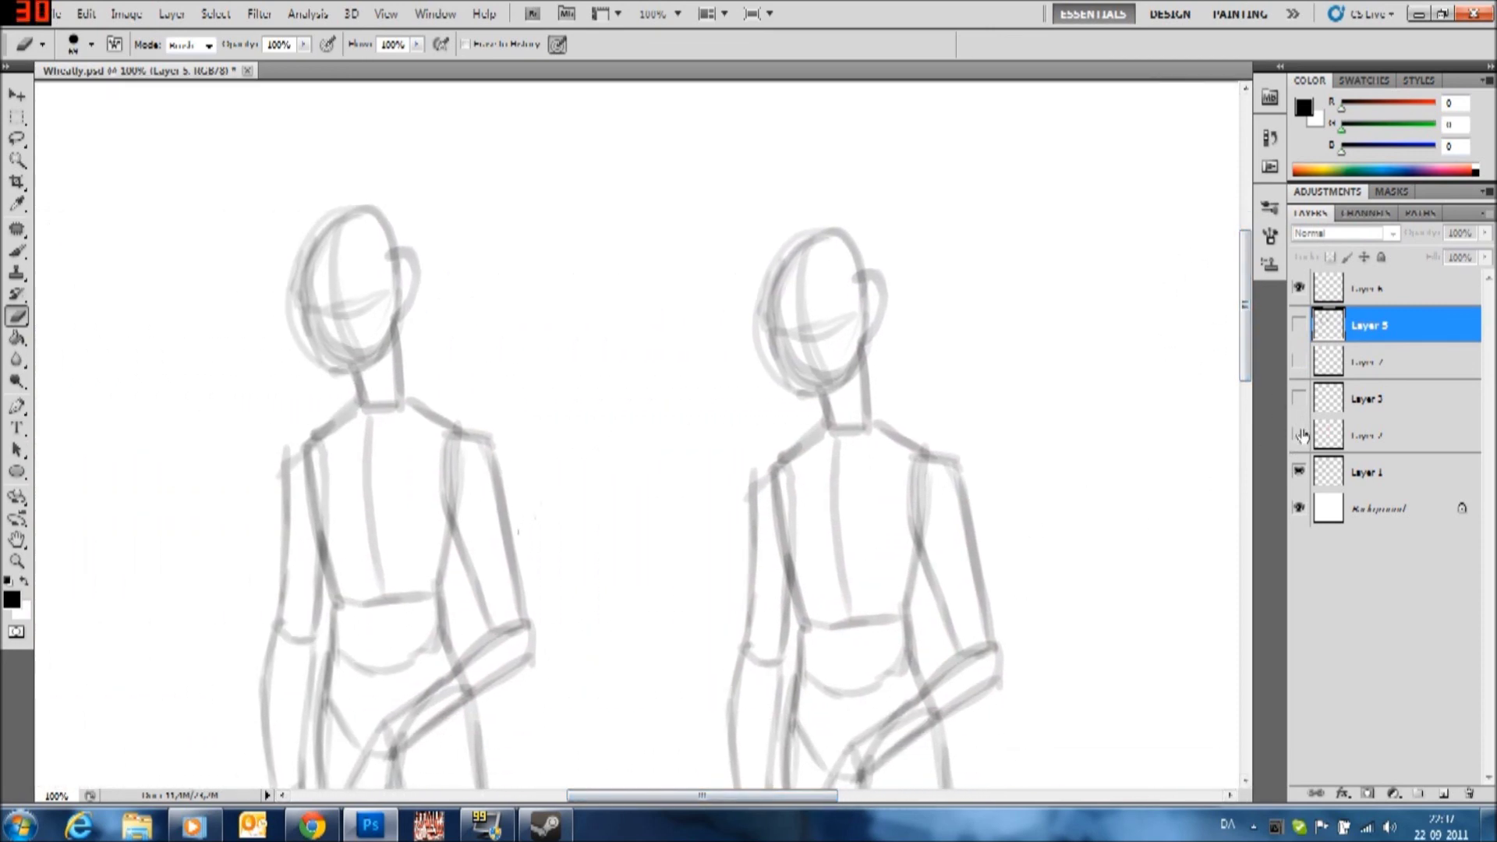
{"action": "left_click", "coordinate": [1298, 434]}
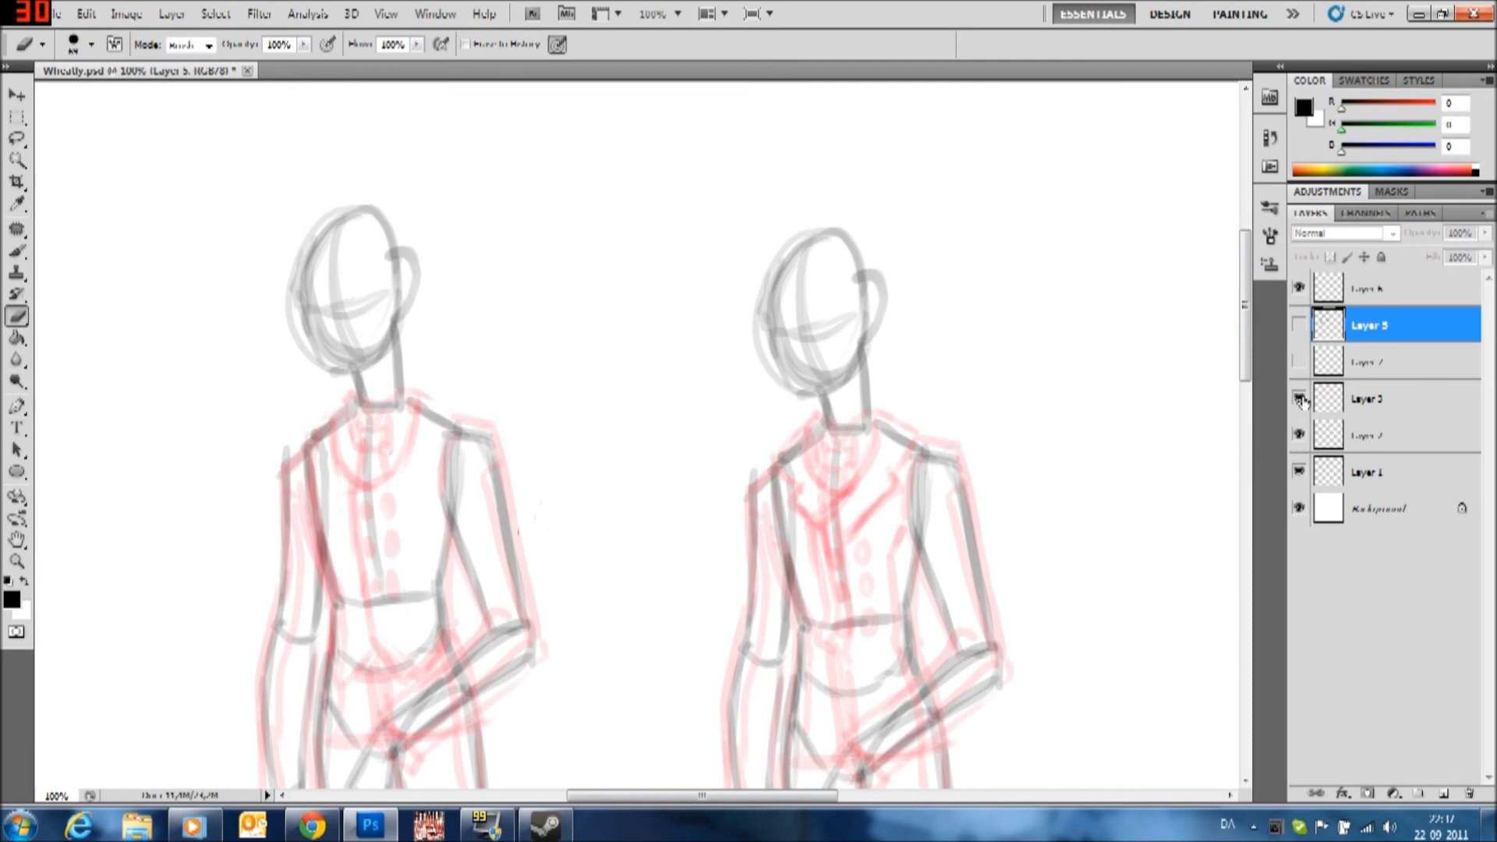
{"action": "left_click", "coordinate": [1299, 399]}
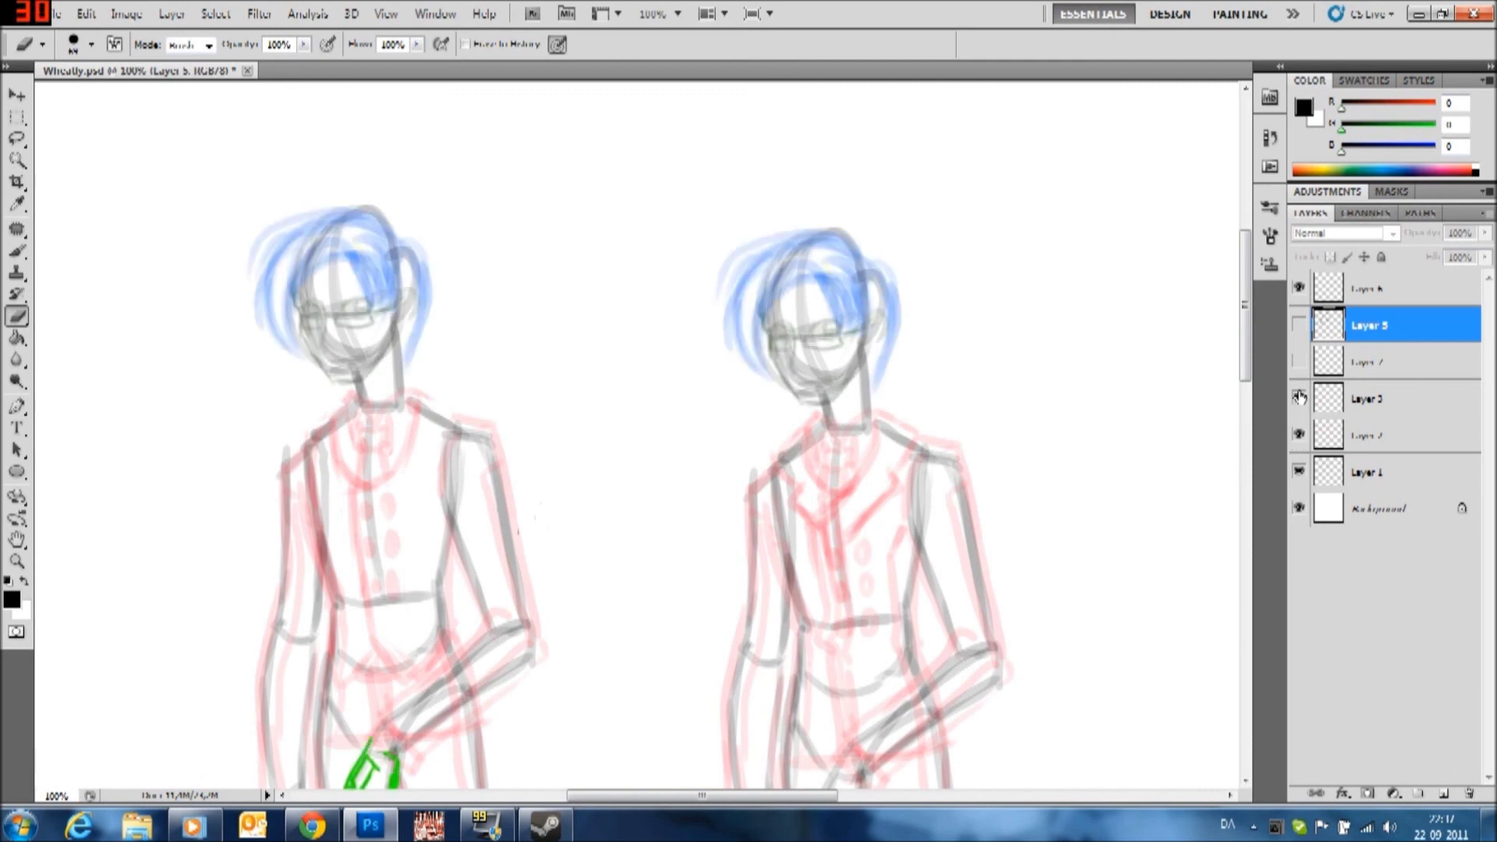
{"action": "left_click", "coordinate": [1299, 325]}
{"action": "left_click_drag", "start_coordinate": [1299, 361], "coordinate": [1296, 466]}
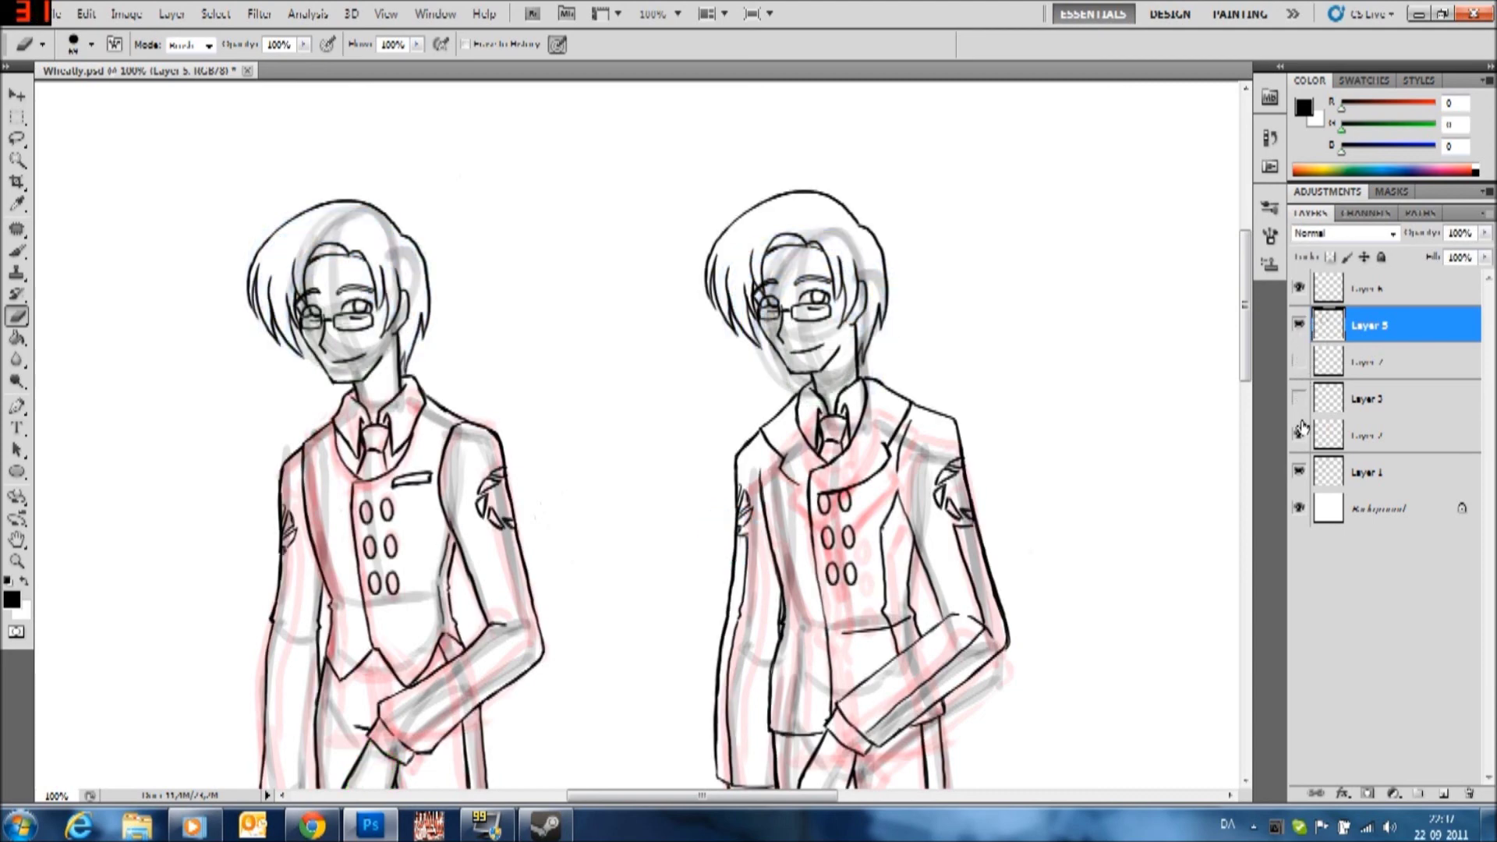